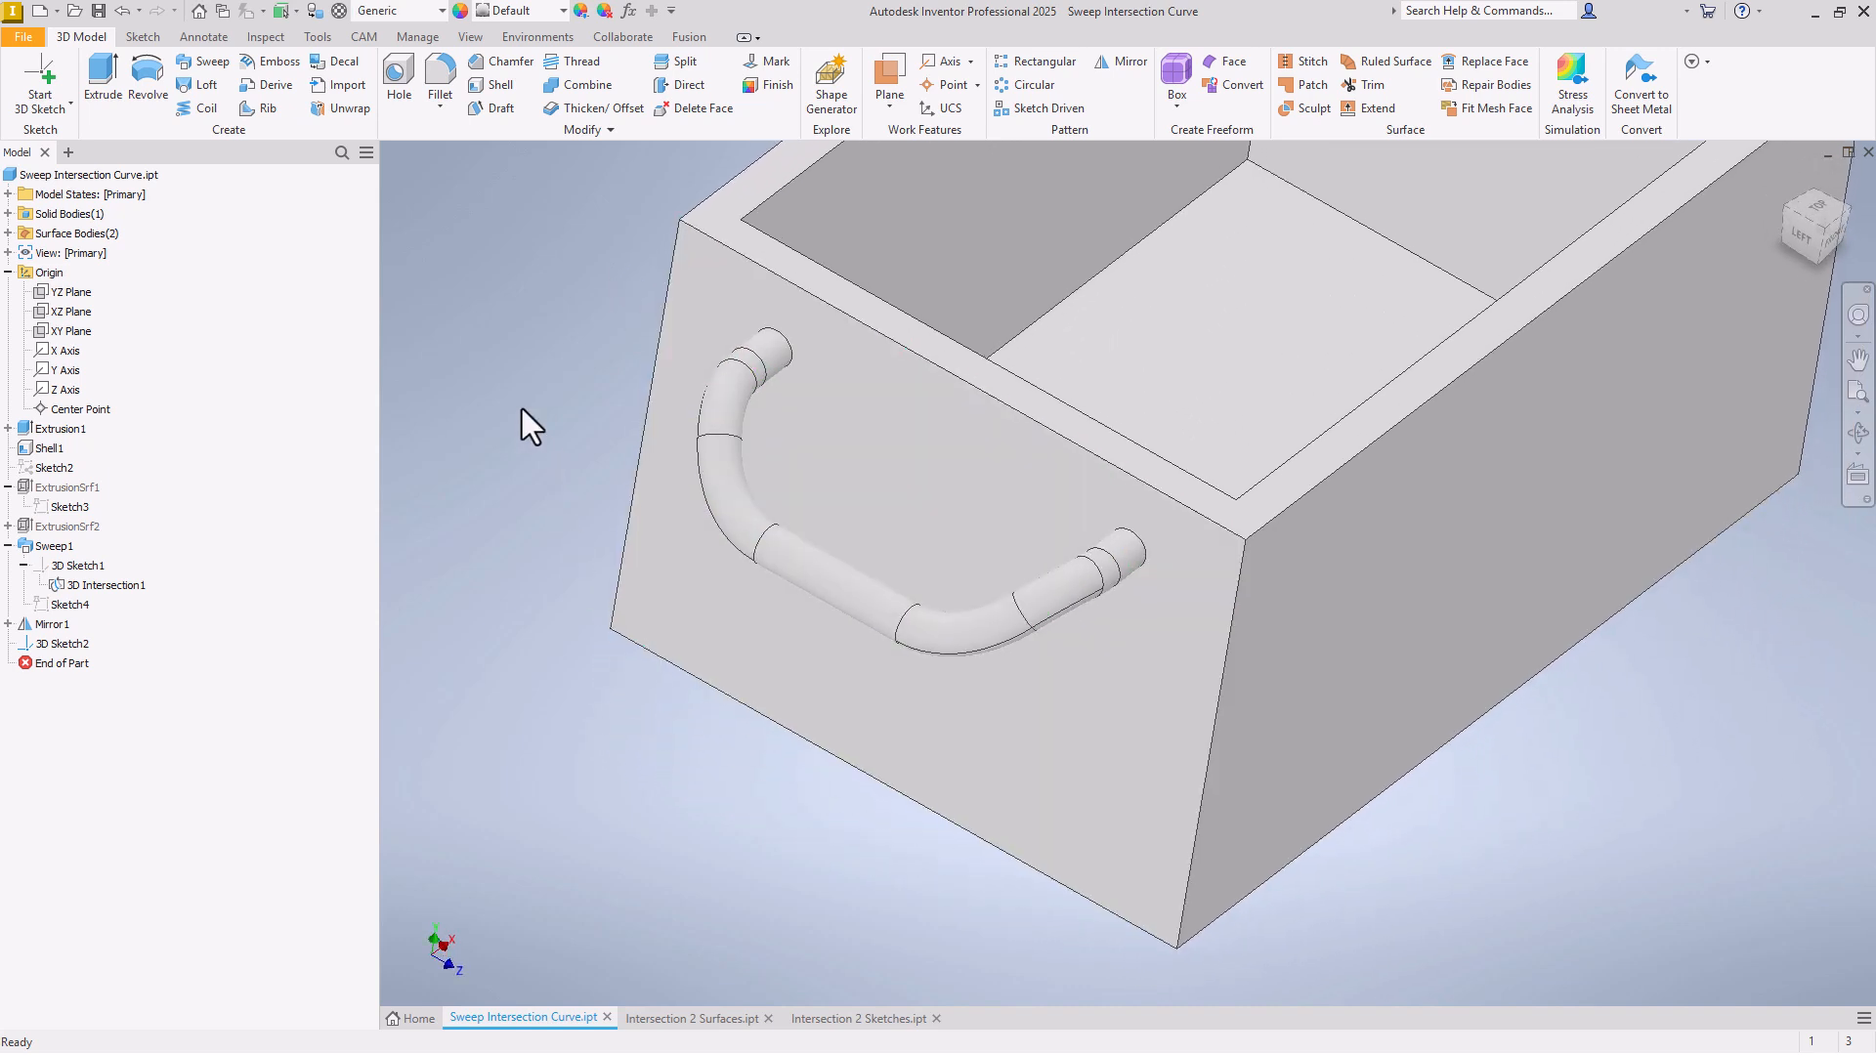
# Step: Examine the finished drawer handle in perspective, from the front and from the top
pyautogui.keyDown('shift'); pyautogui.moveTo(521, 409); pyautogui.dragTo(522, 409, button='middle'); pyautogui.keyUp('shift')
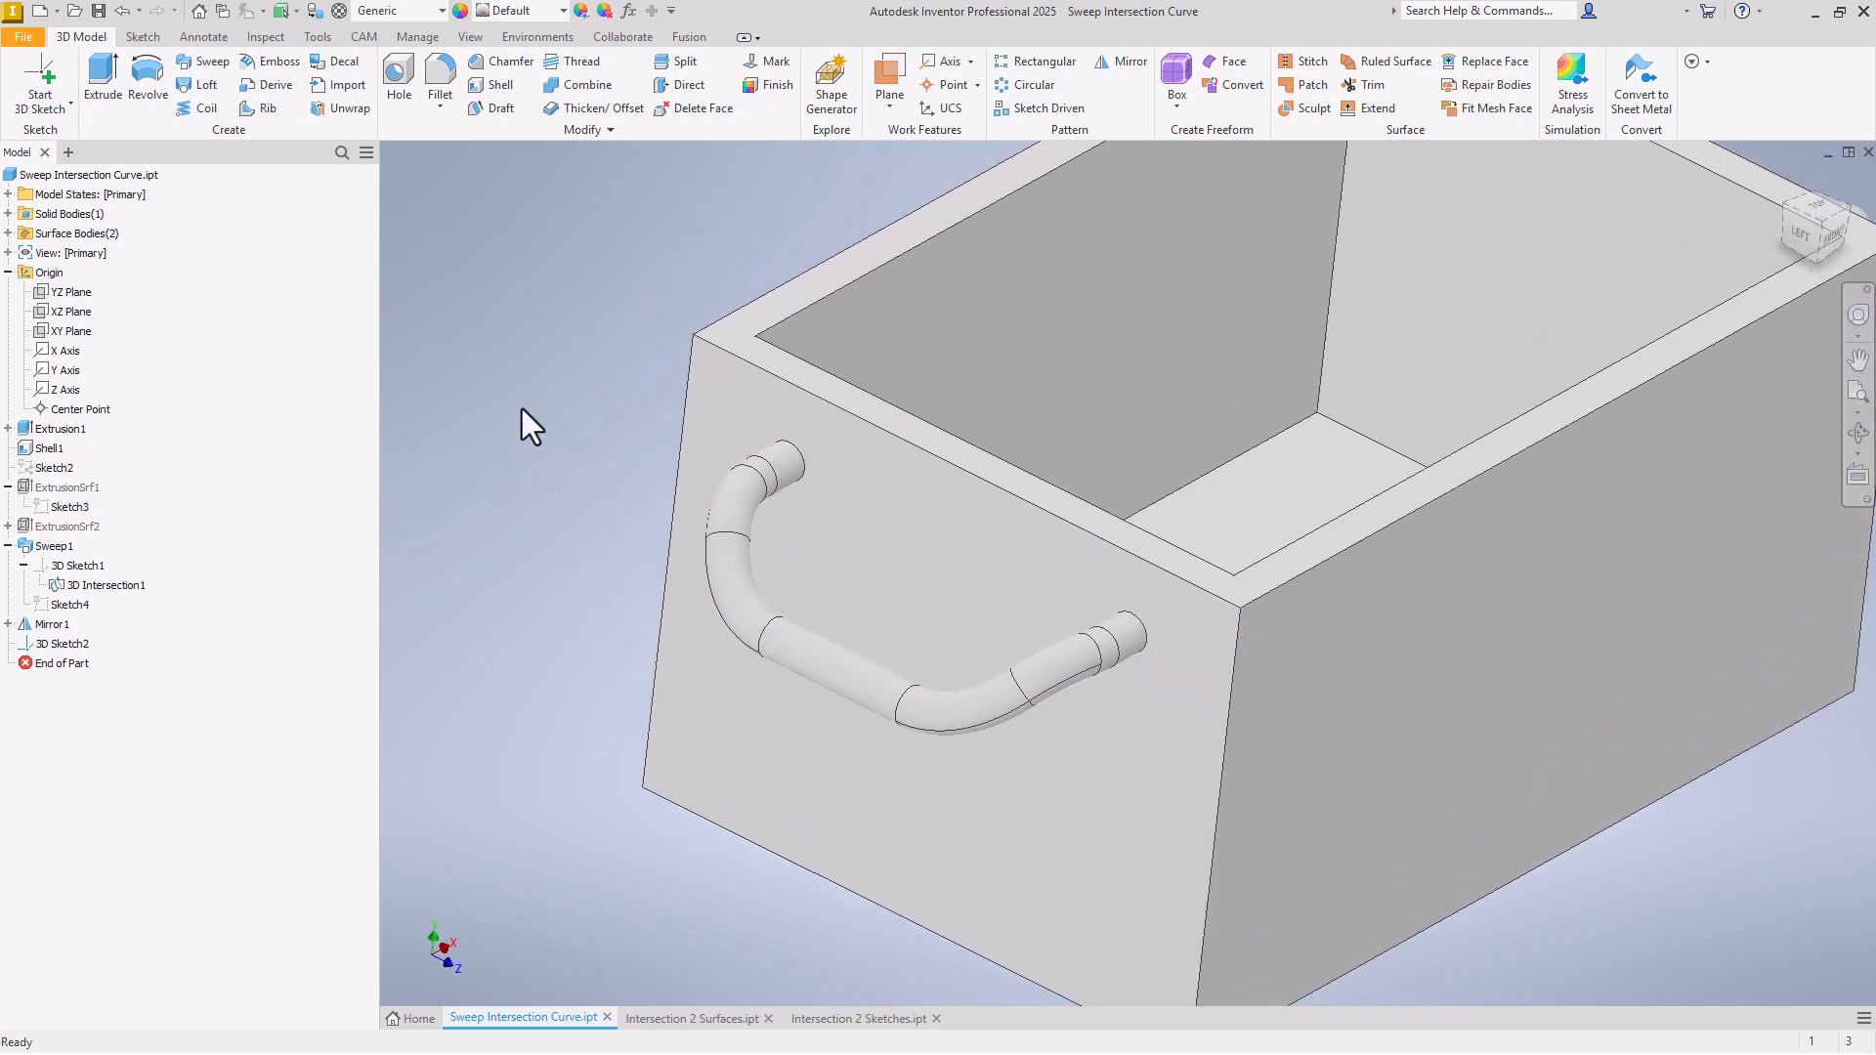
pyautogui.keyDown('shift'); pyautogui.moveTo(522, 408); pyautogui.dragTo(523, 402, button='middle'); pyautogui.keyUp('shift')
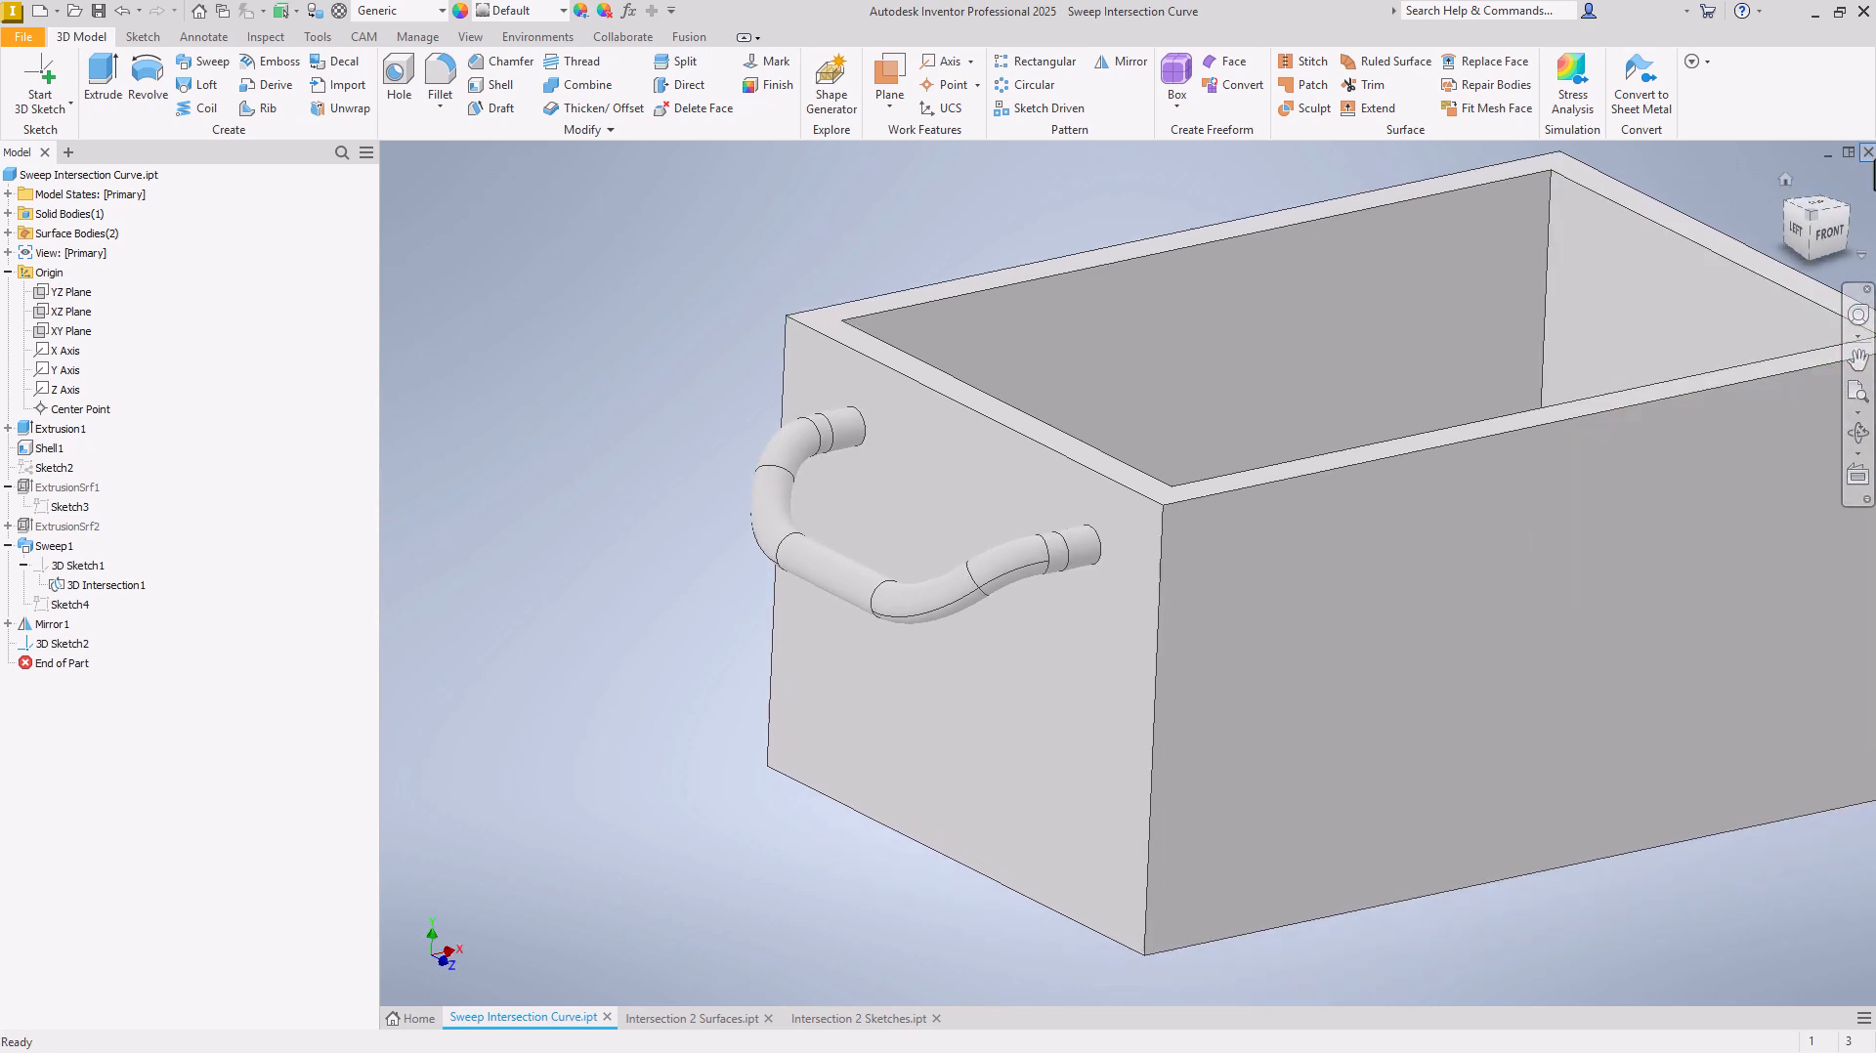
pyautogui.click(1827, 232)
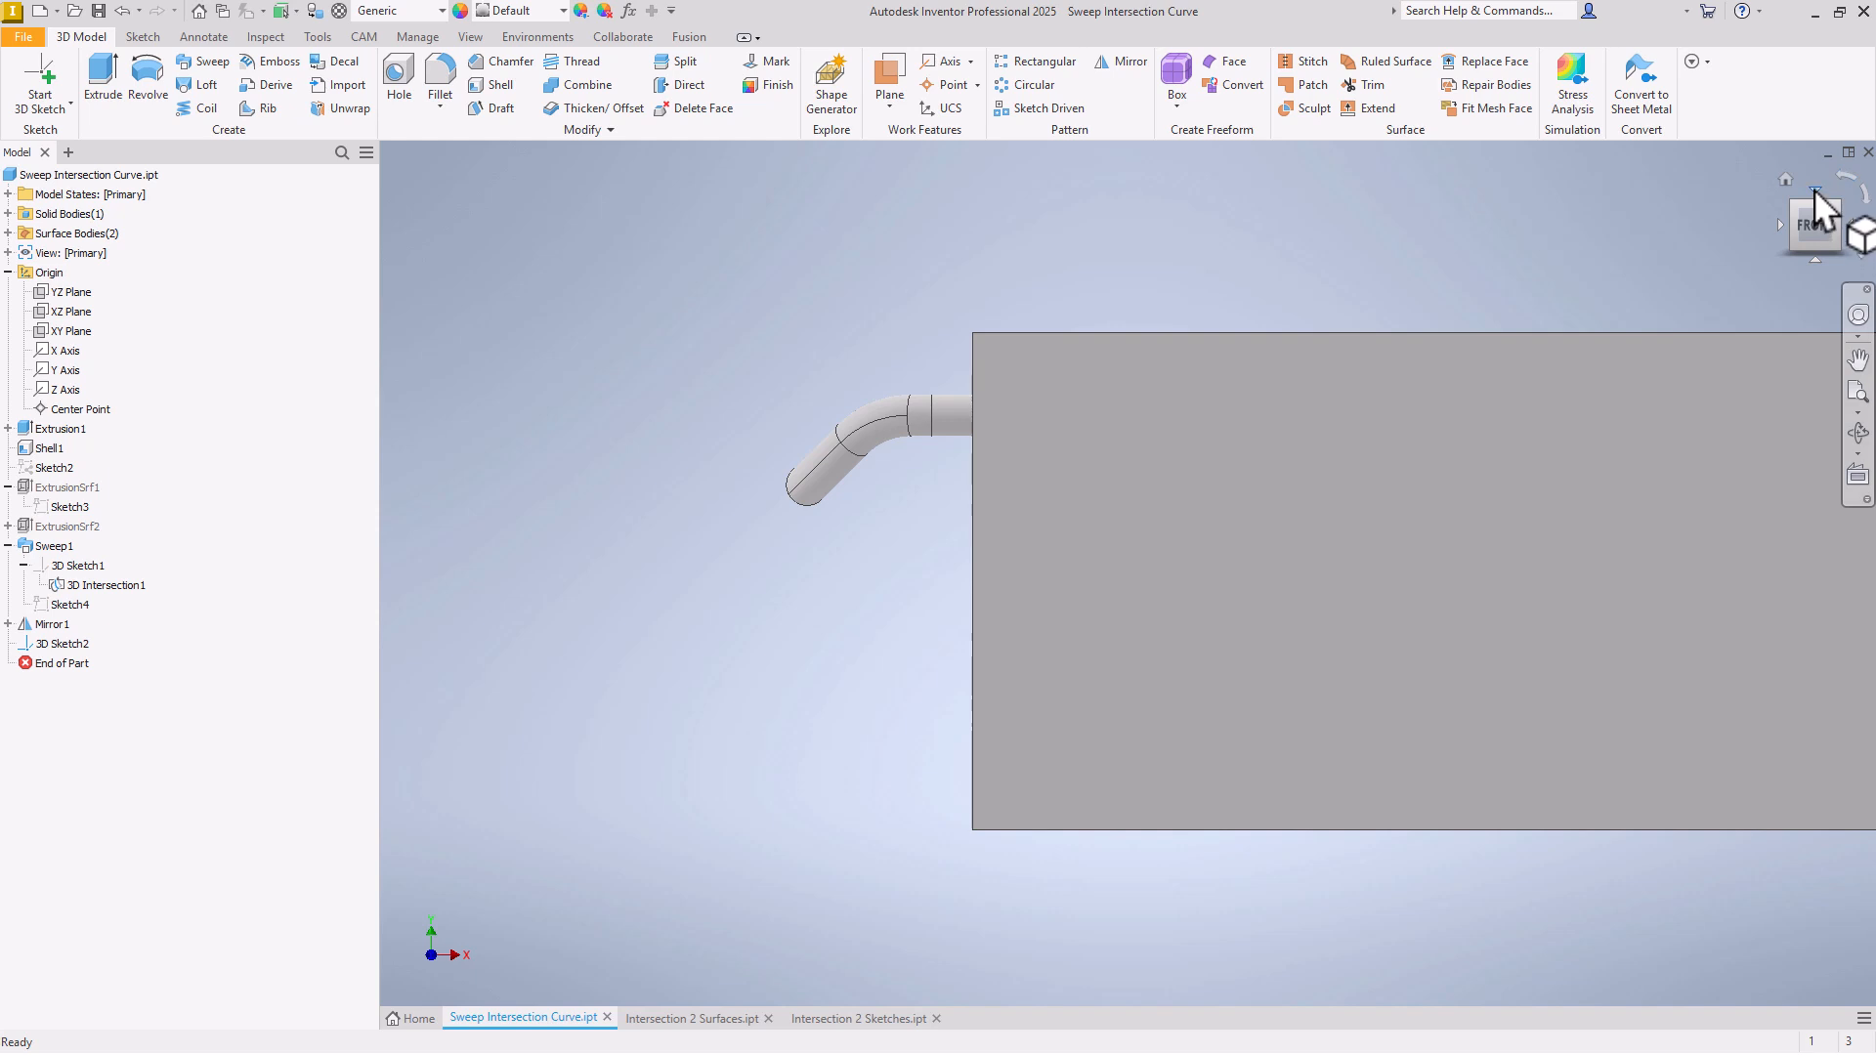
pyautogui.click(1814, 191)
pyautogui.scroll(3, 805, 588)
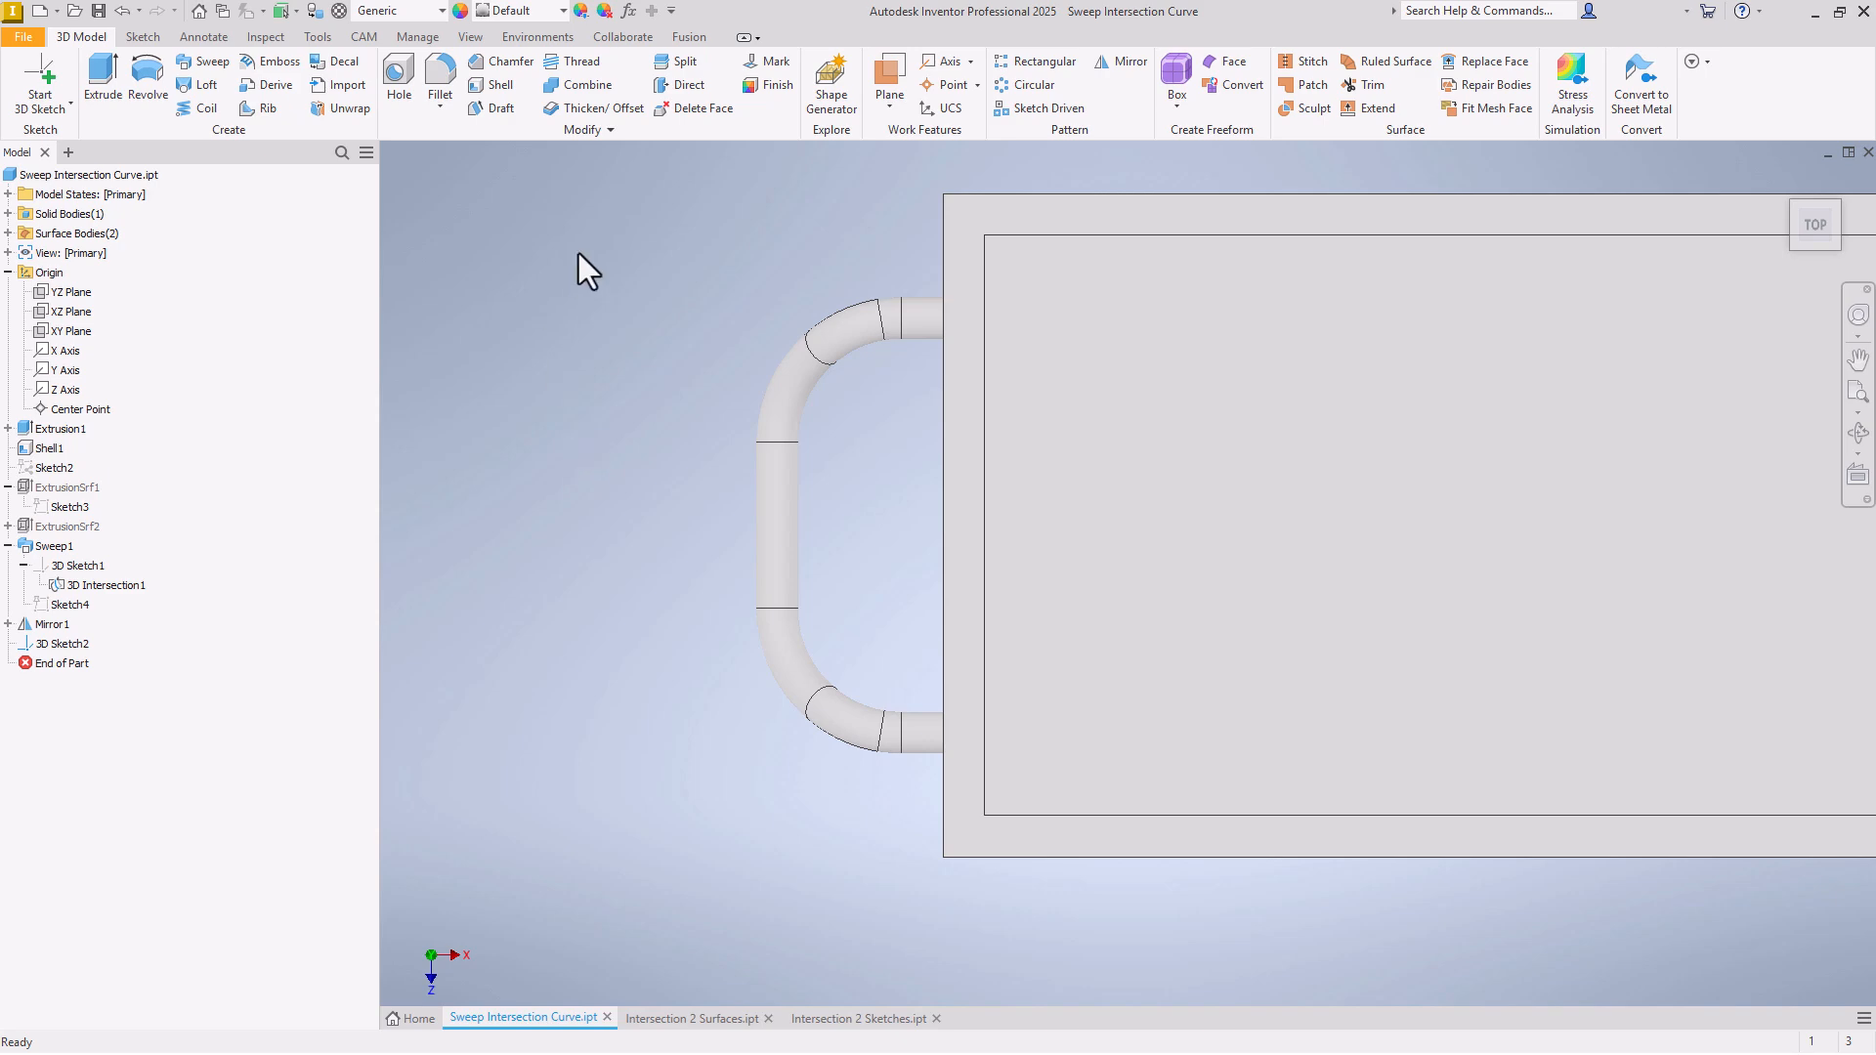
# Step: Create a new part file
pyautogui.click(27, 44)
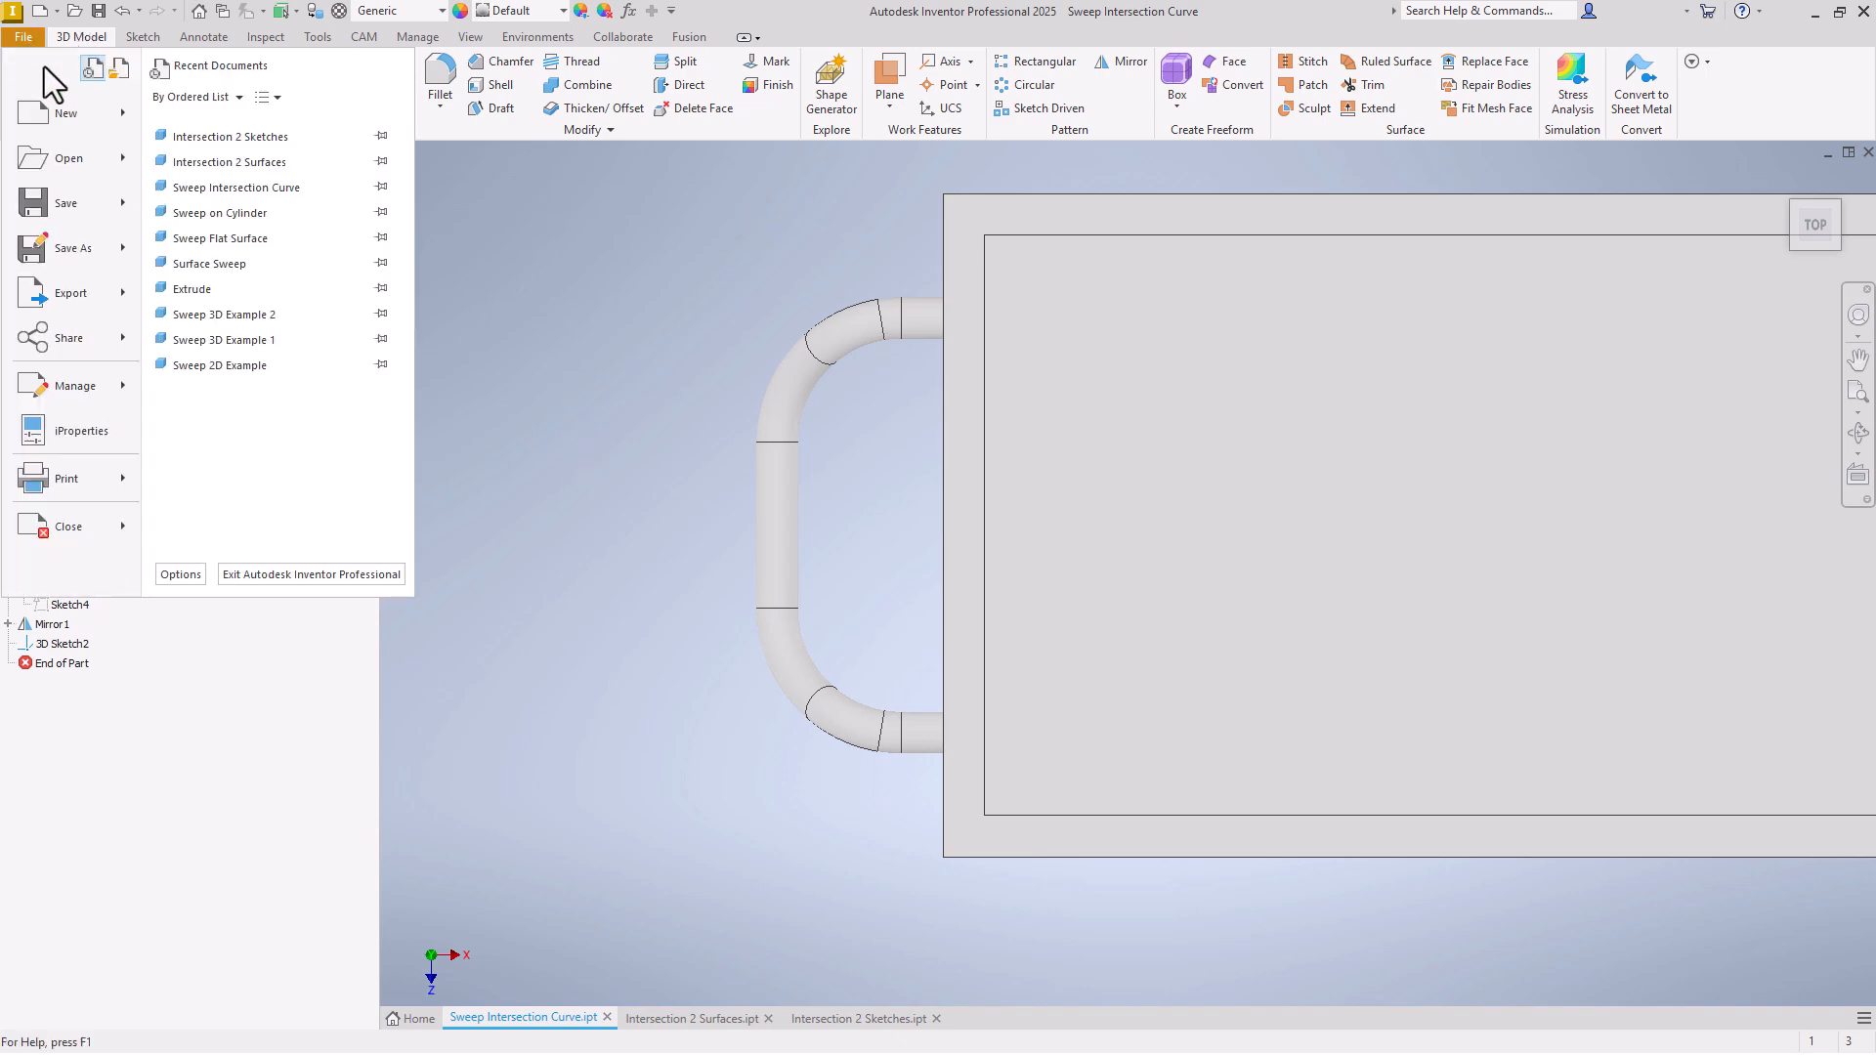
pyautogui.click(49, 108)
pyautogui.doubleClick(787, 264)
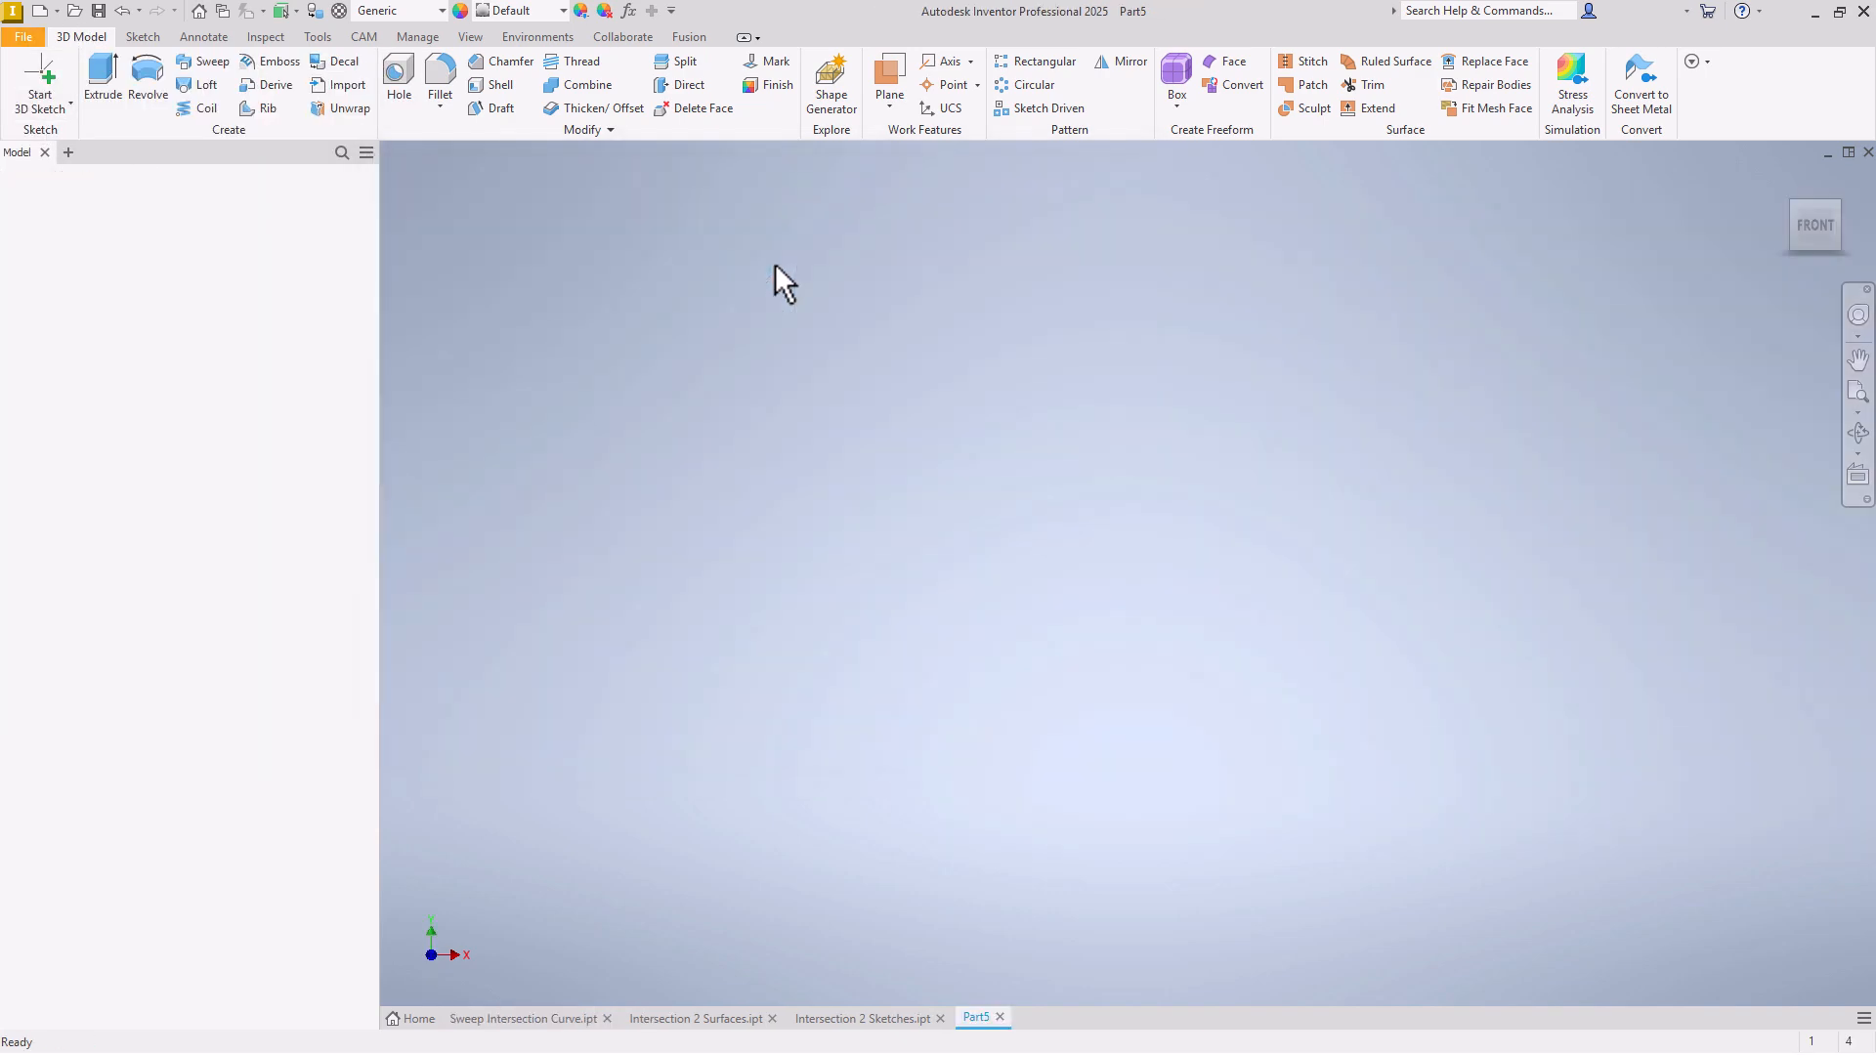
# Step: Sketch a 4 in by 3 in rectangle centred on the origin on the XZ plane and finish the sketch
pyautogui.click(56, 115)
pyautogui.click(50, 147)
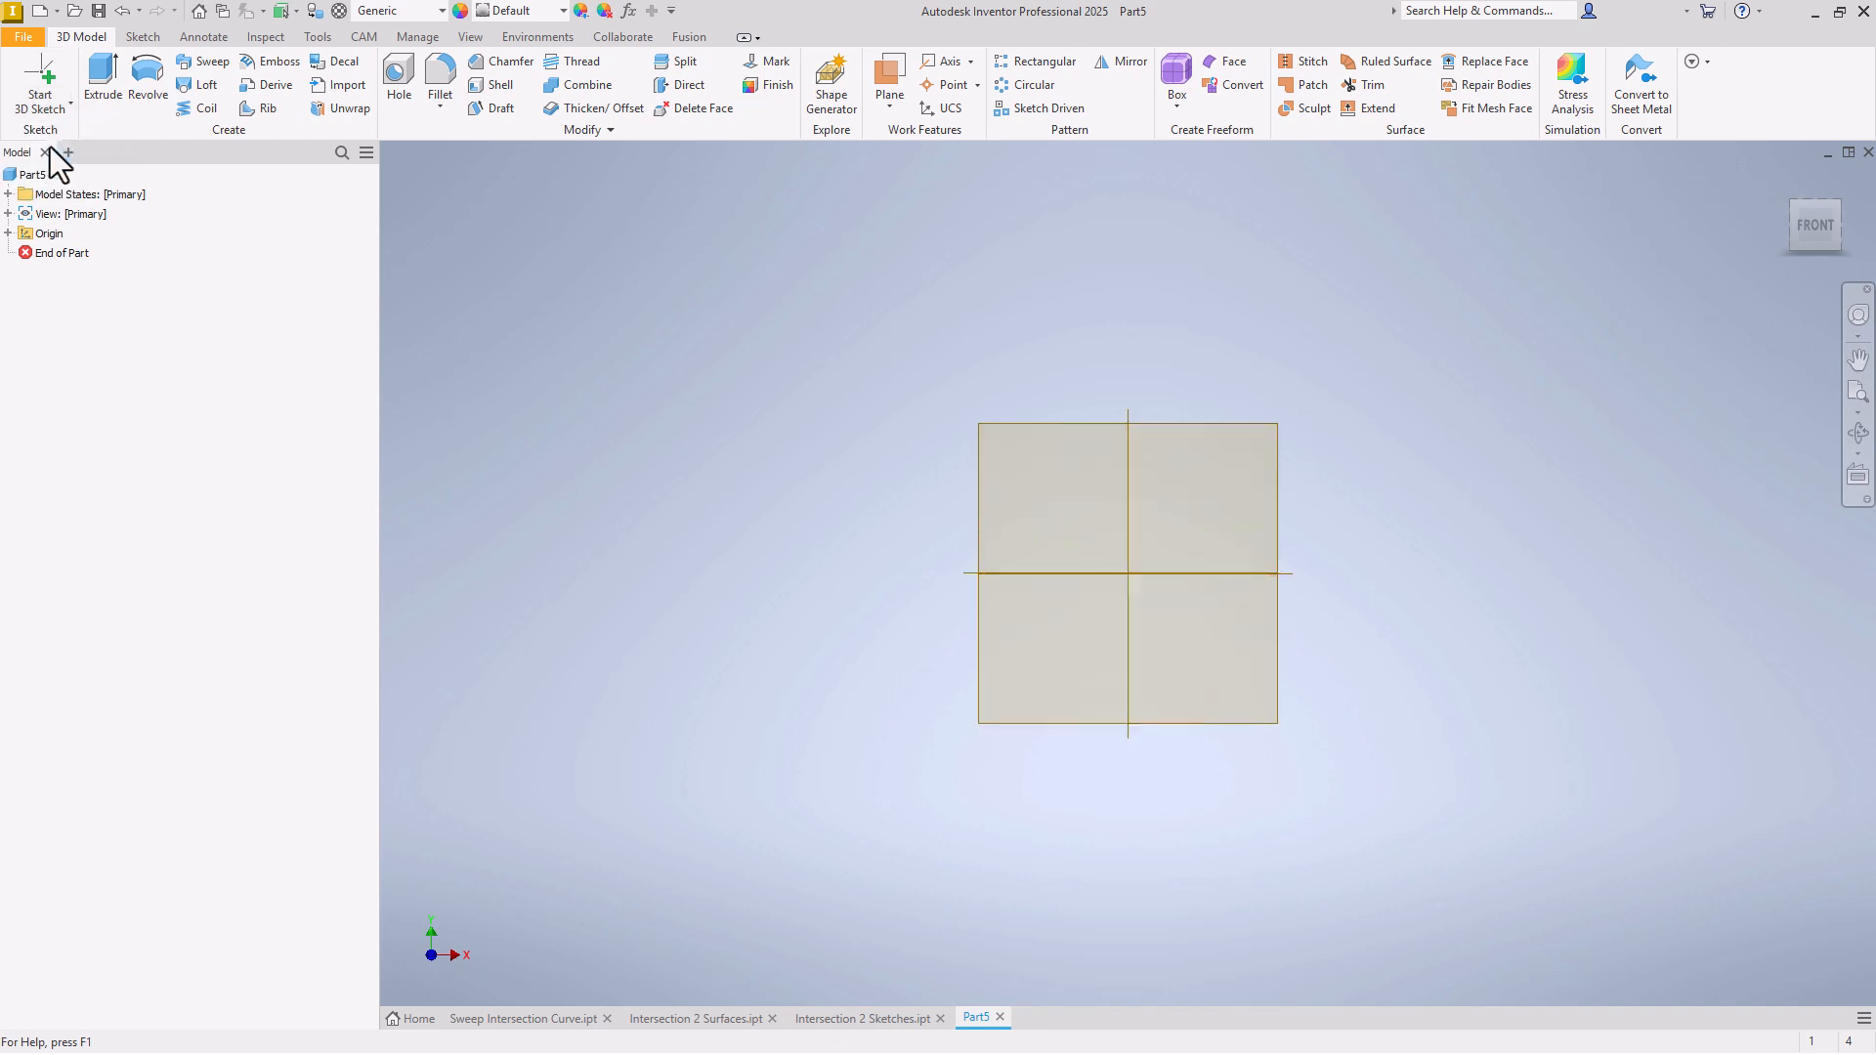
pyautogui.click(860, 549)
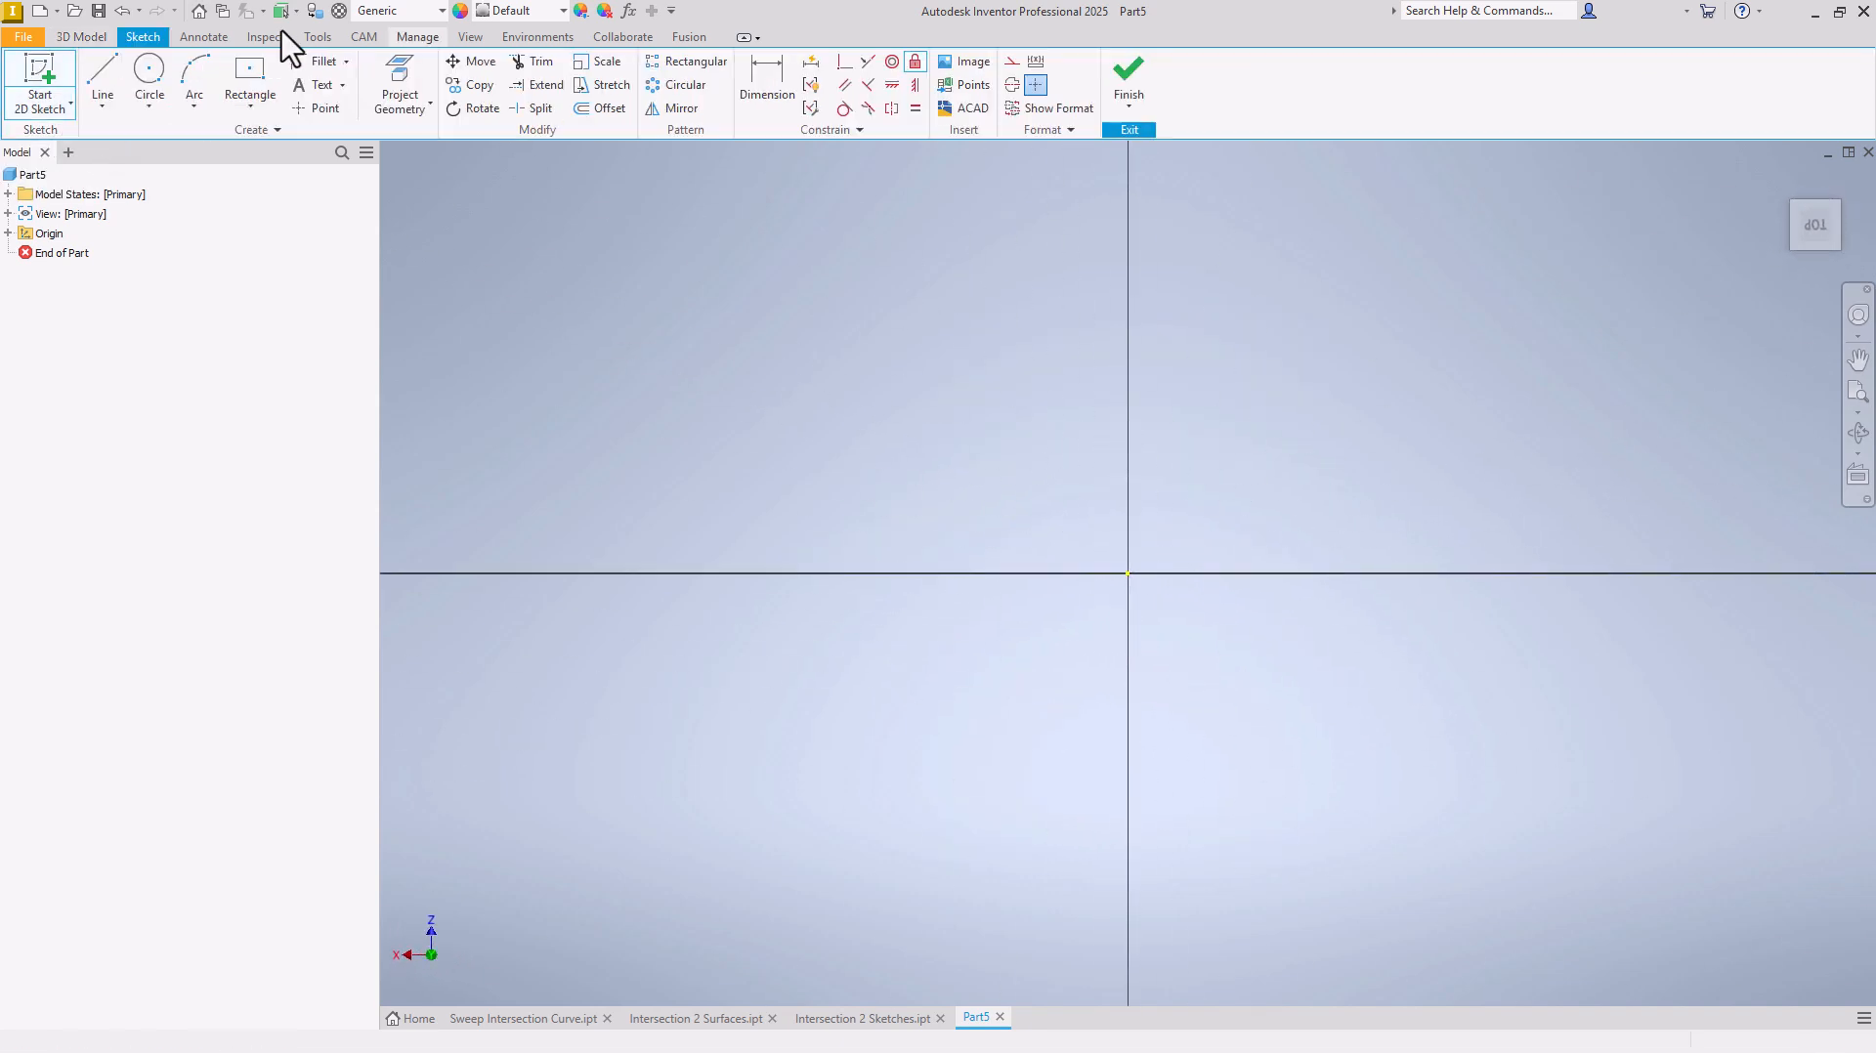
pyautogui.click(251, 80)
pyautogui.click(1132, 570)
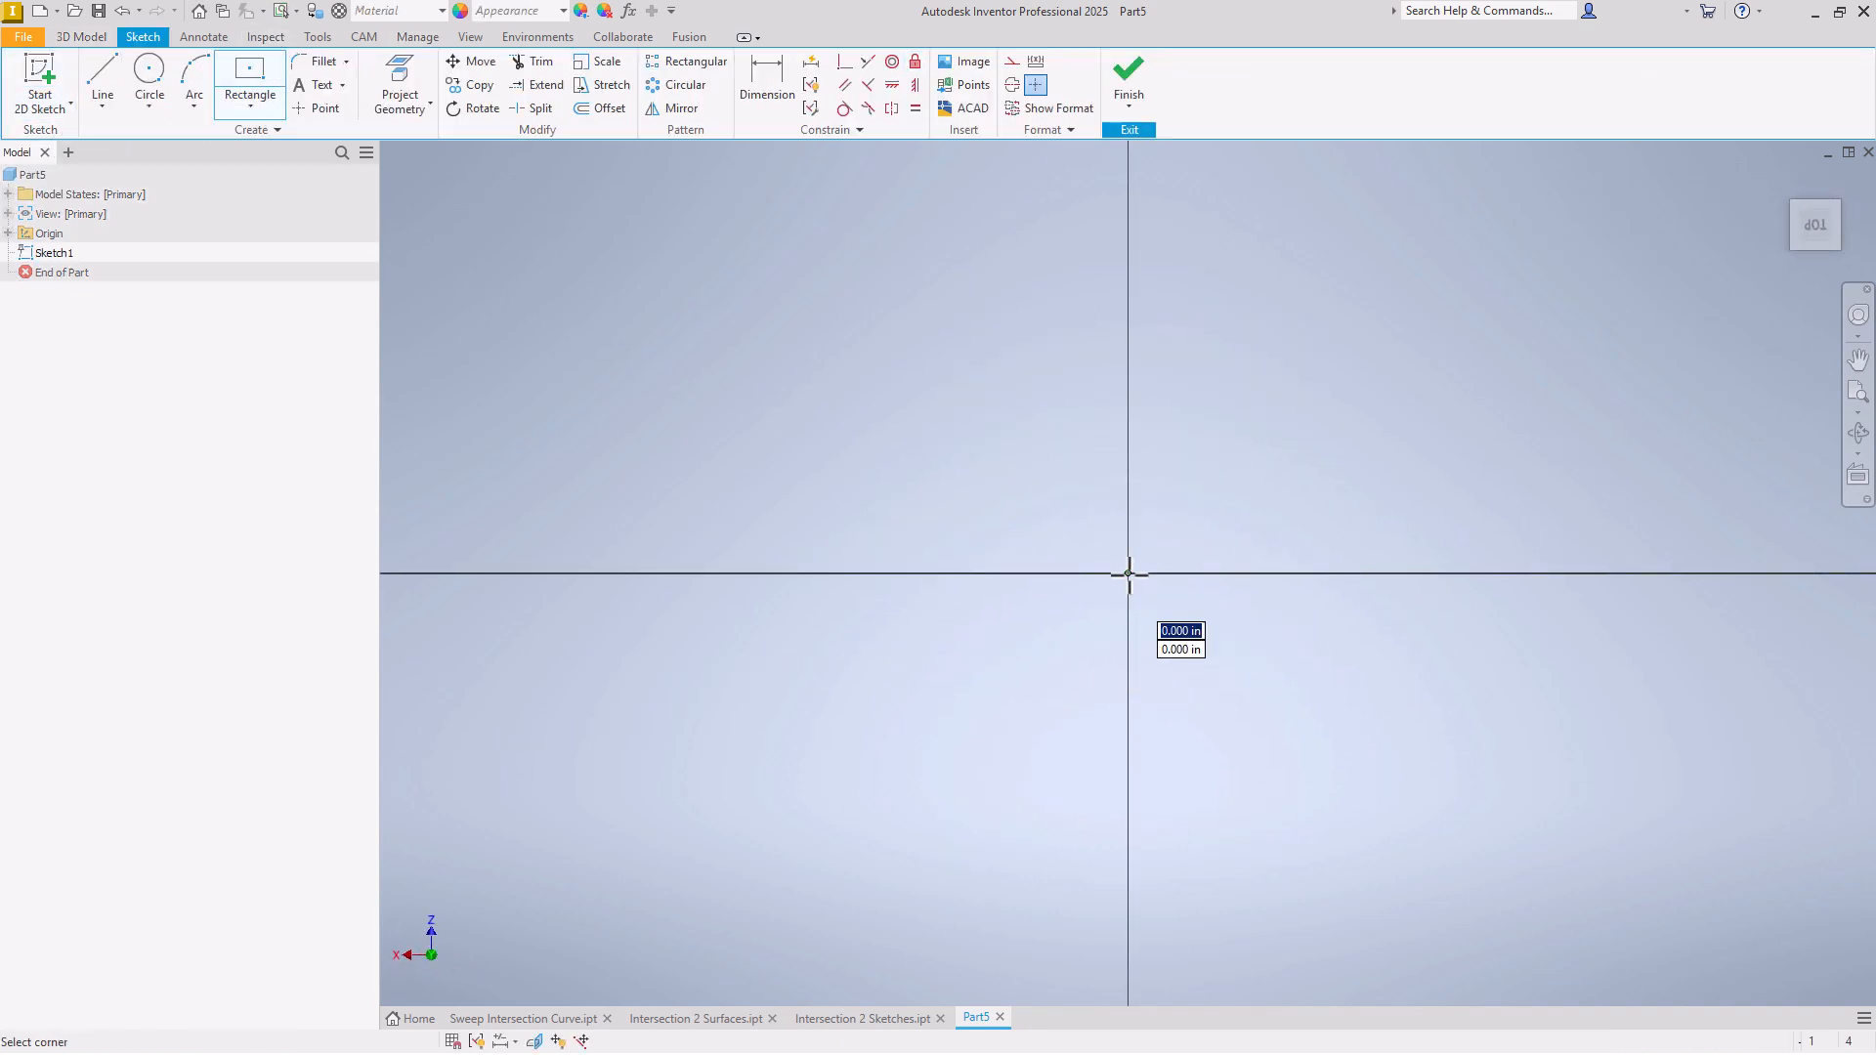
pyautogui.write('3')
pyautogui.press('Return')
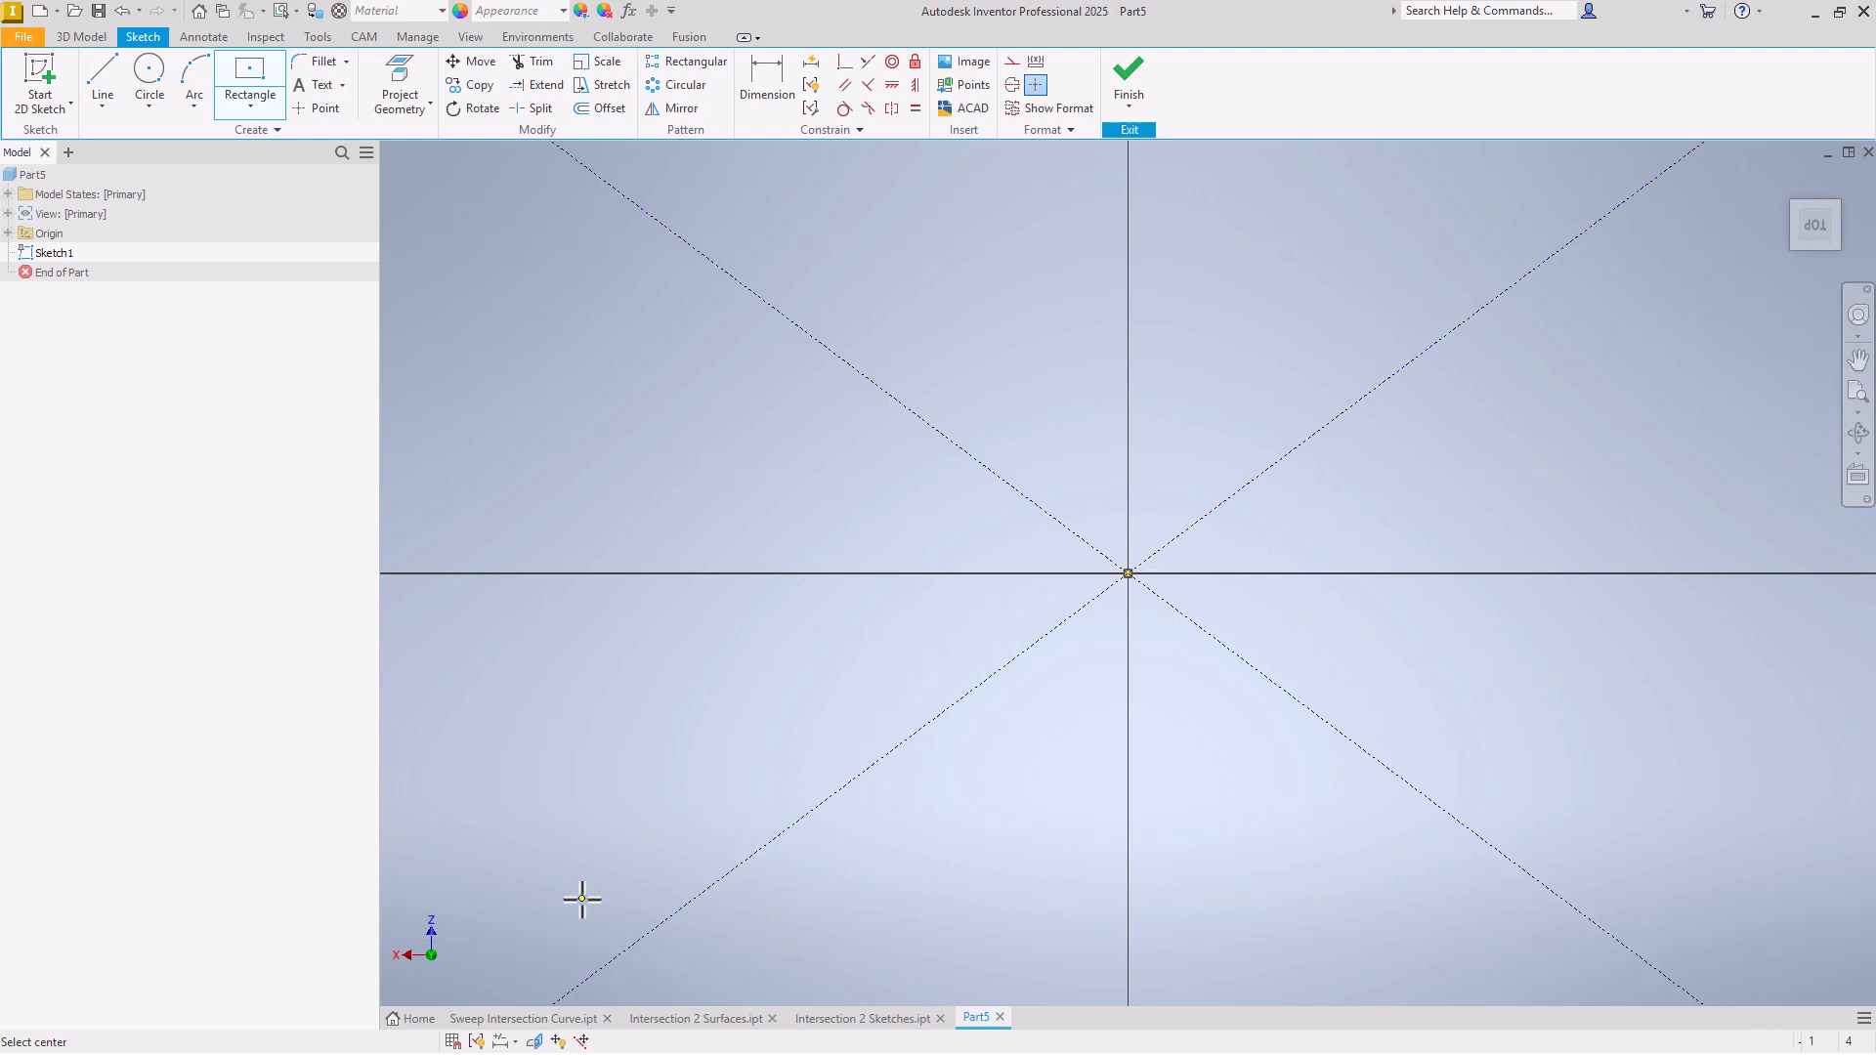
pyautogui.scroll(-3, 909, 422)
pyautogui.rightClick(1237, 457)
pyautogui.click(1301, 459)
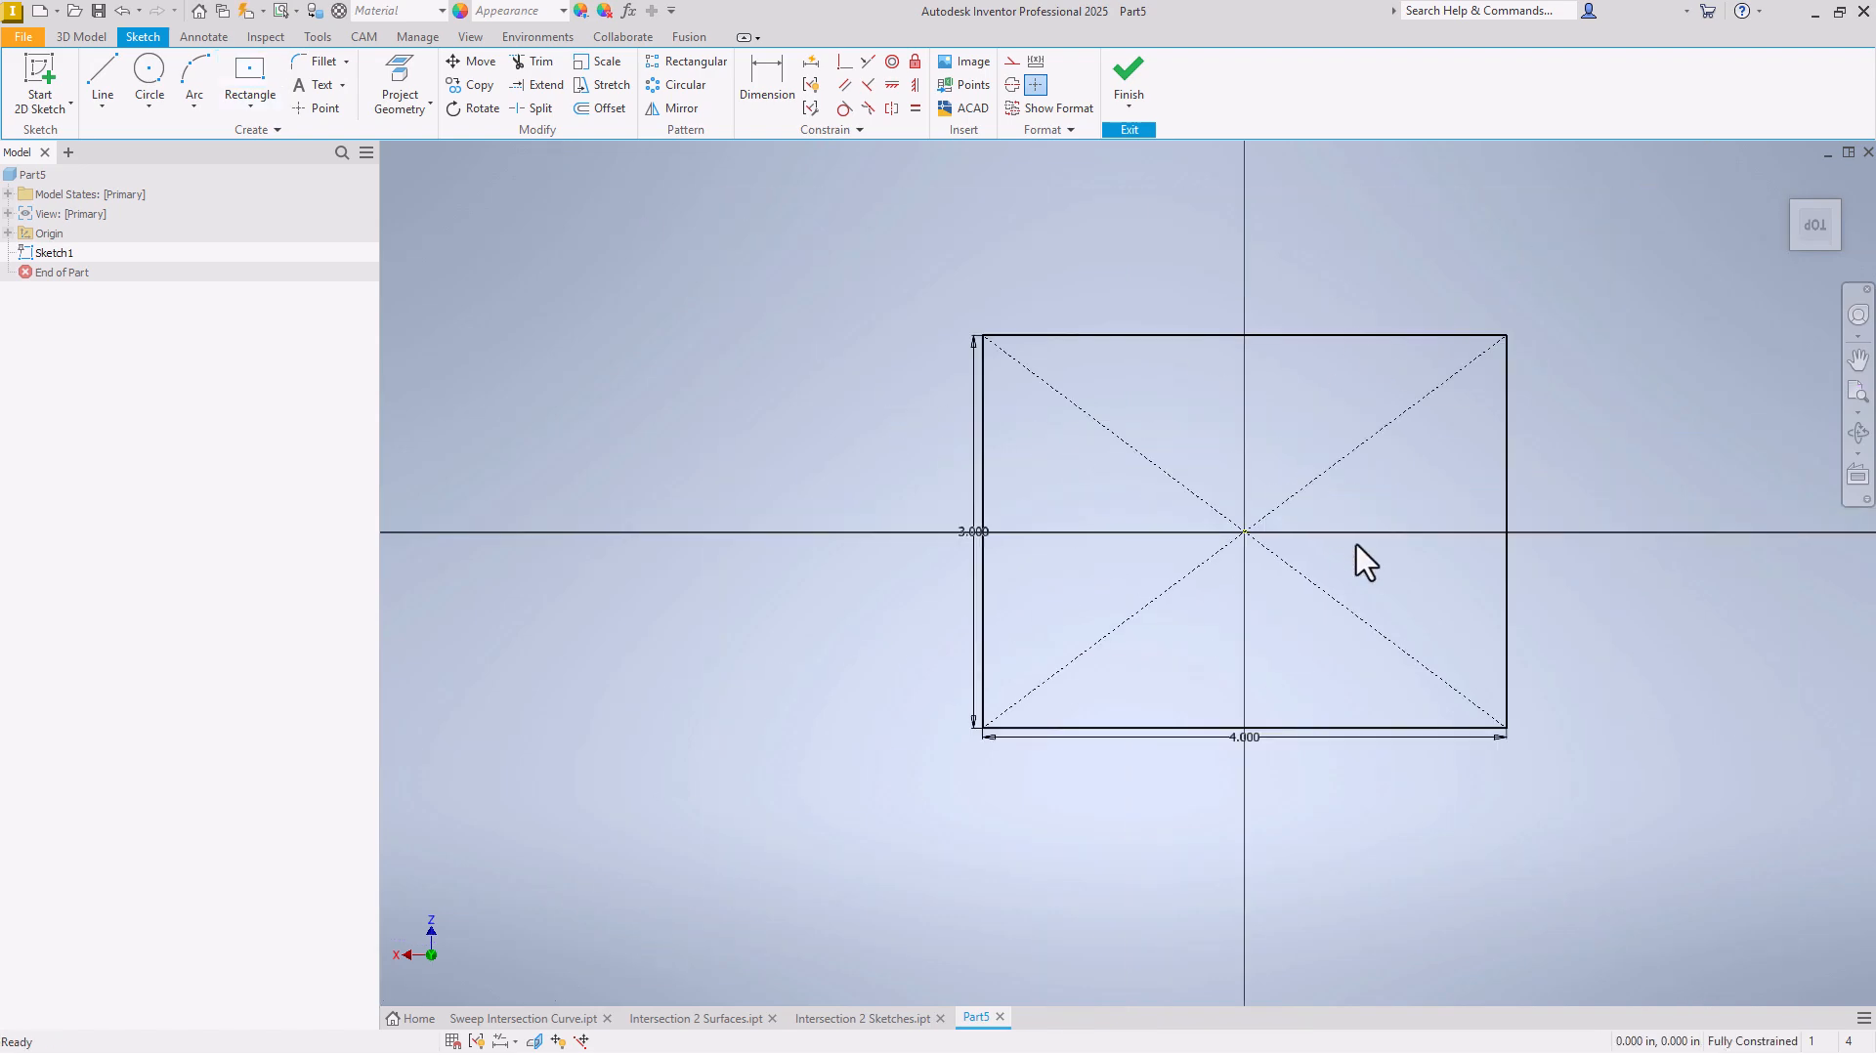
pyautogui.rightClick(1358, 543)
pyautogui.click(1397, 588)
# Step: Extrude the rectangle upward into a solid block and show the part in the home view
pyautogui.rightClick(857, 489)
pyautogui.click(850, 543)
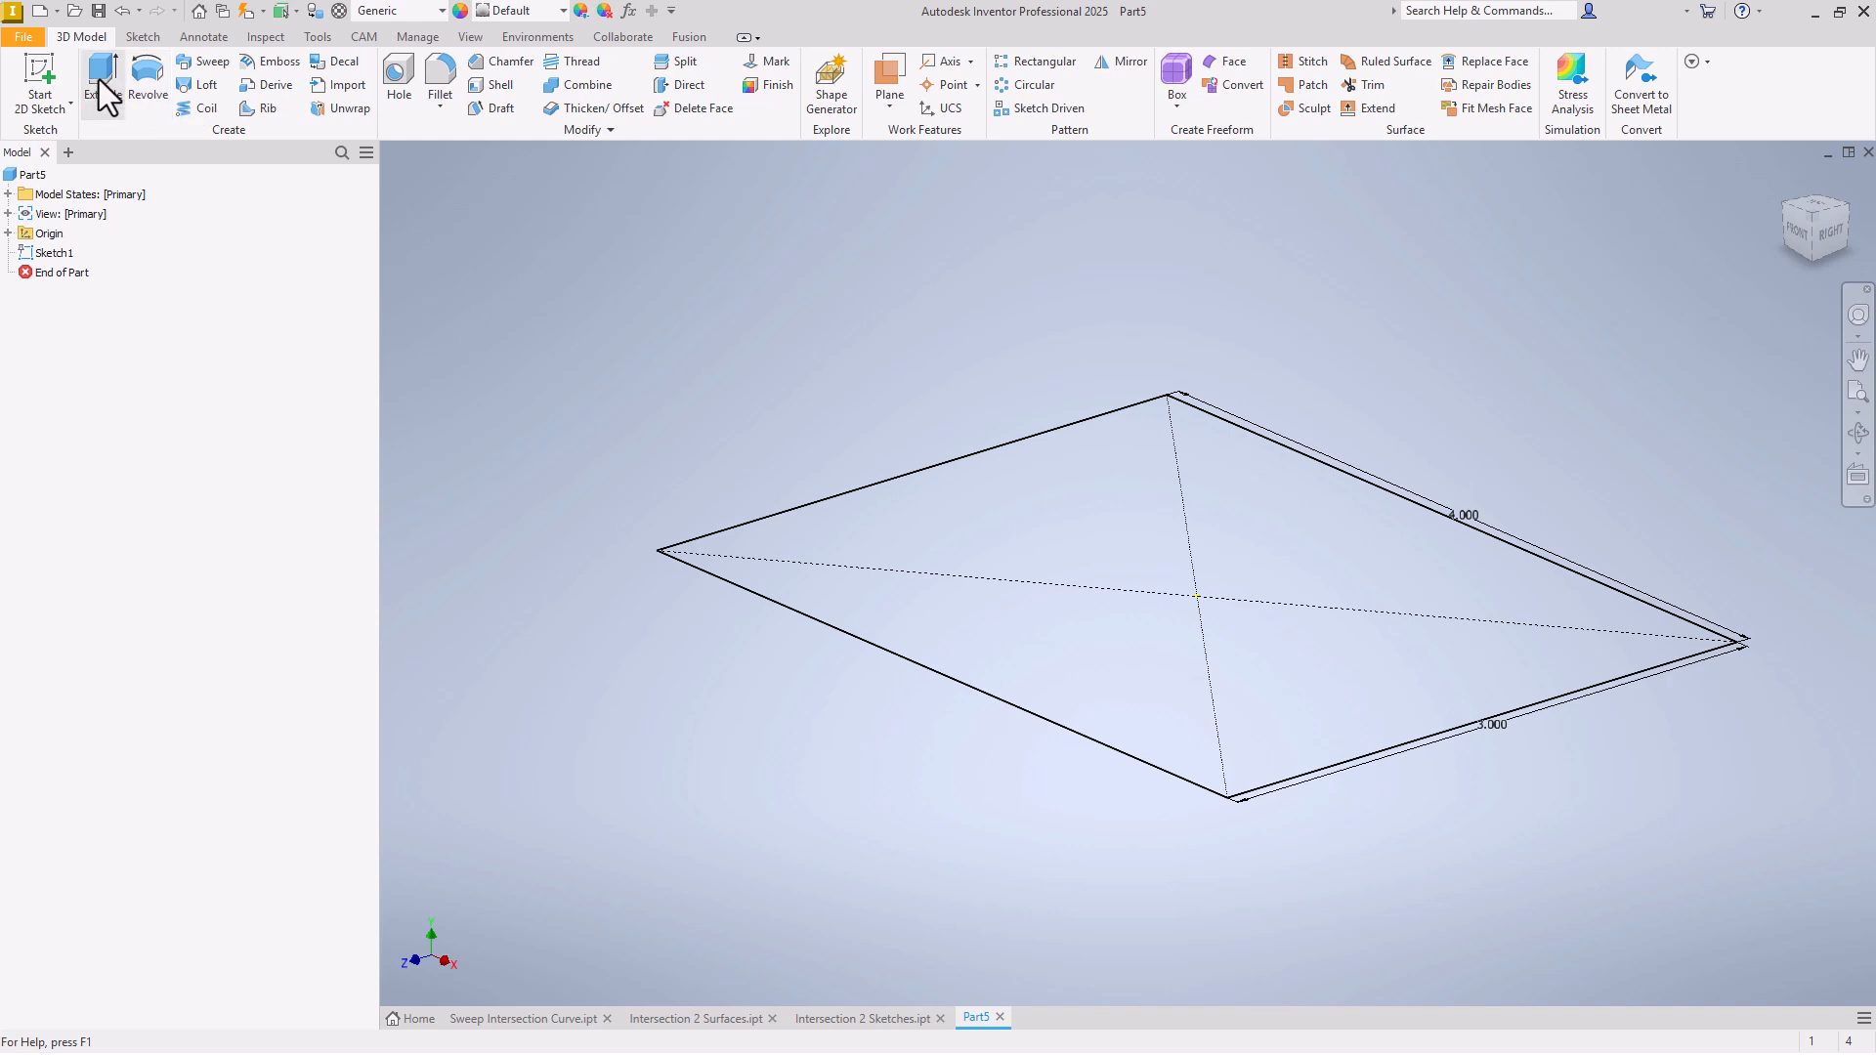
pyautogui.click(102, 88)
pyautogui.press('Return')
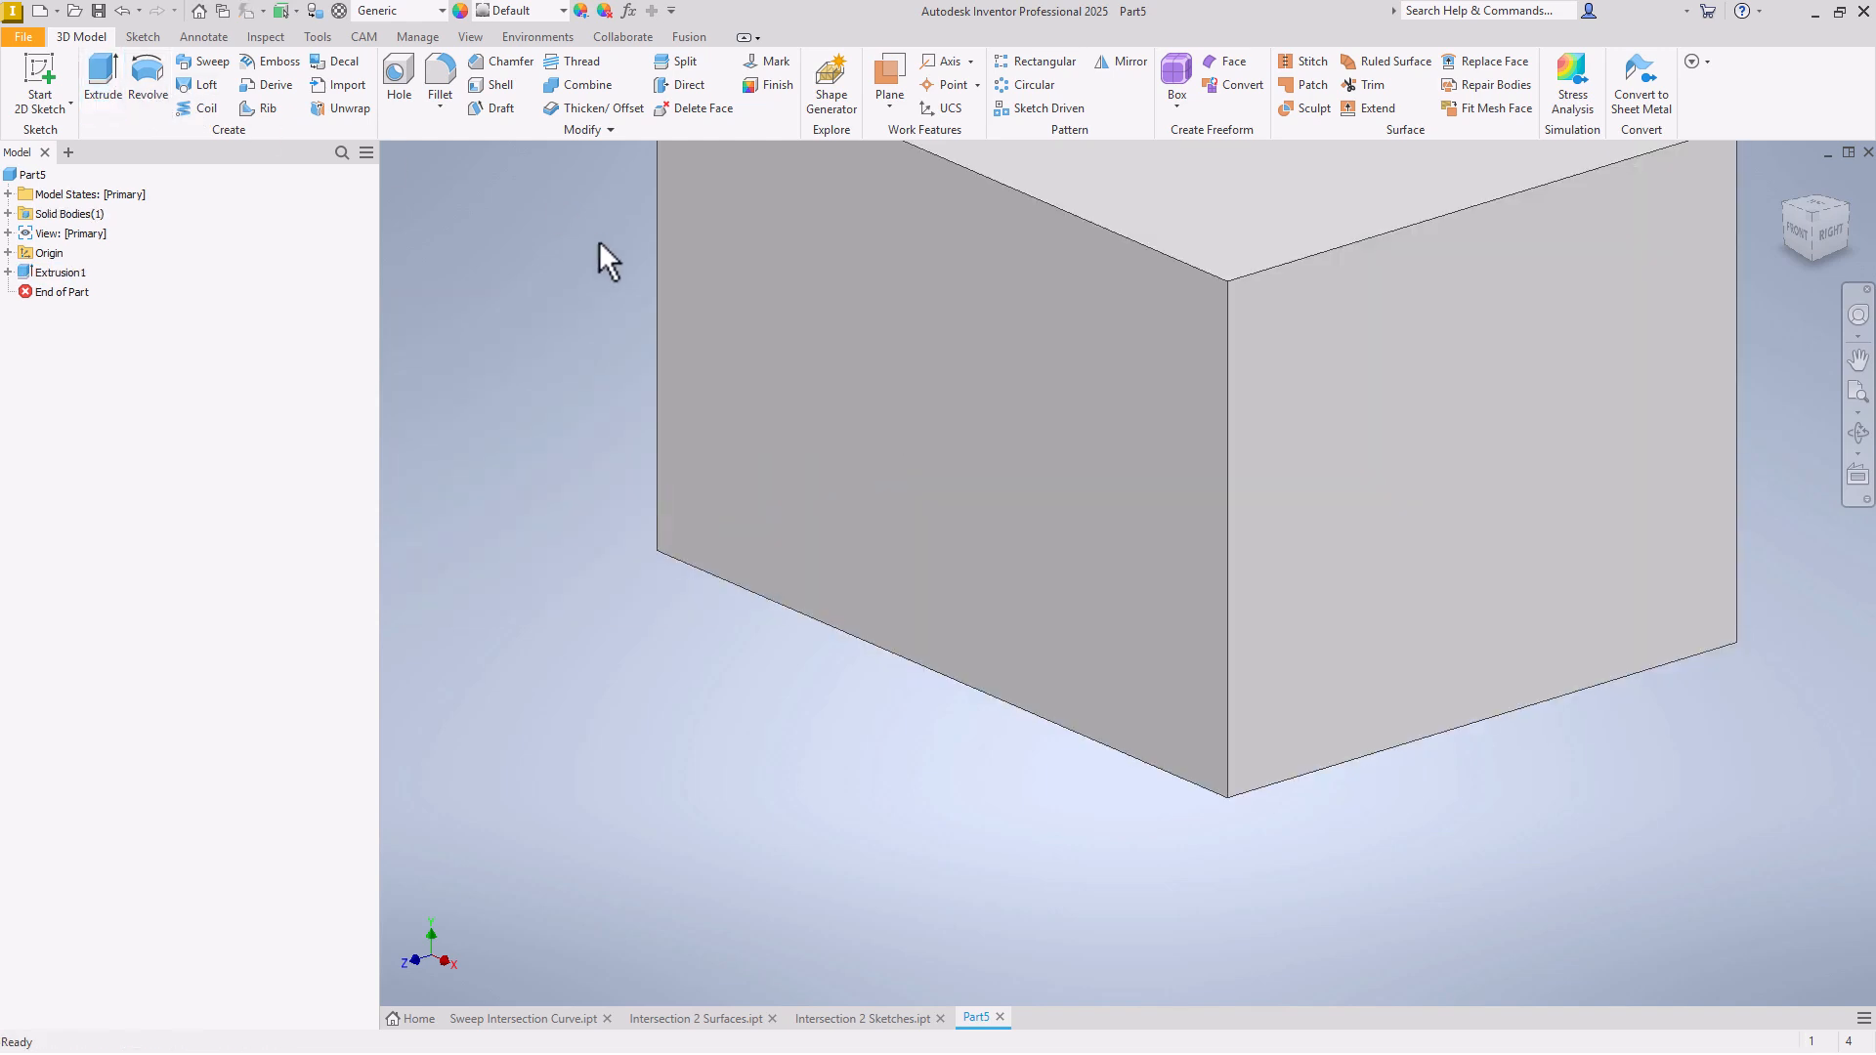
pyautogui.press('F6')
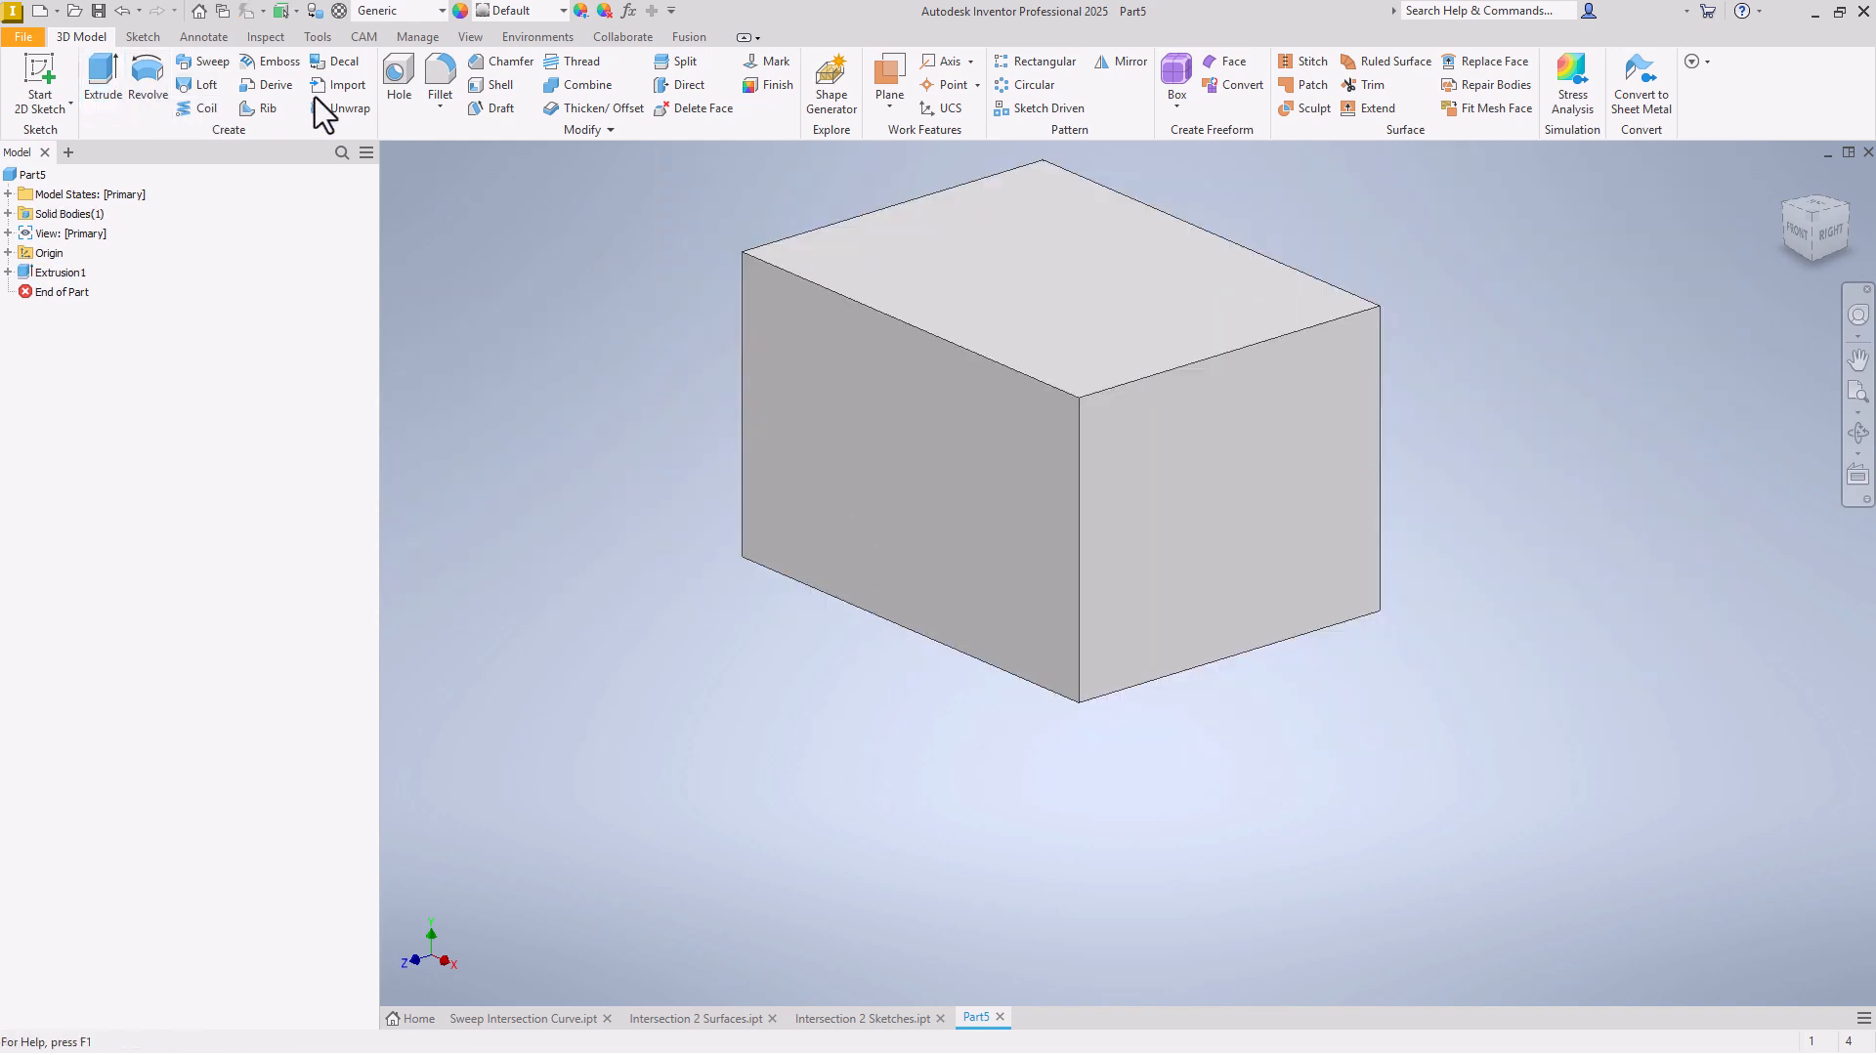
# Step: Shell the block with a 0.25 in wall thickness, removing the top face
pyautogui.click(494, 84)
pyautogui.click(1118, 290)
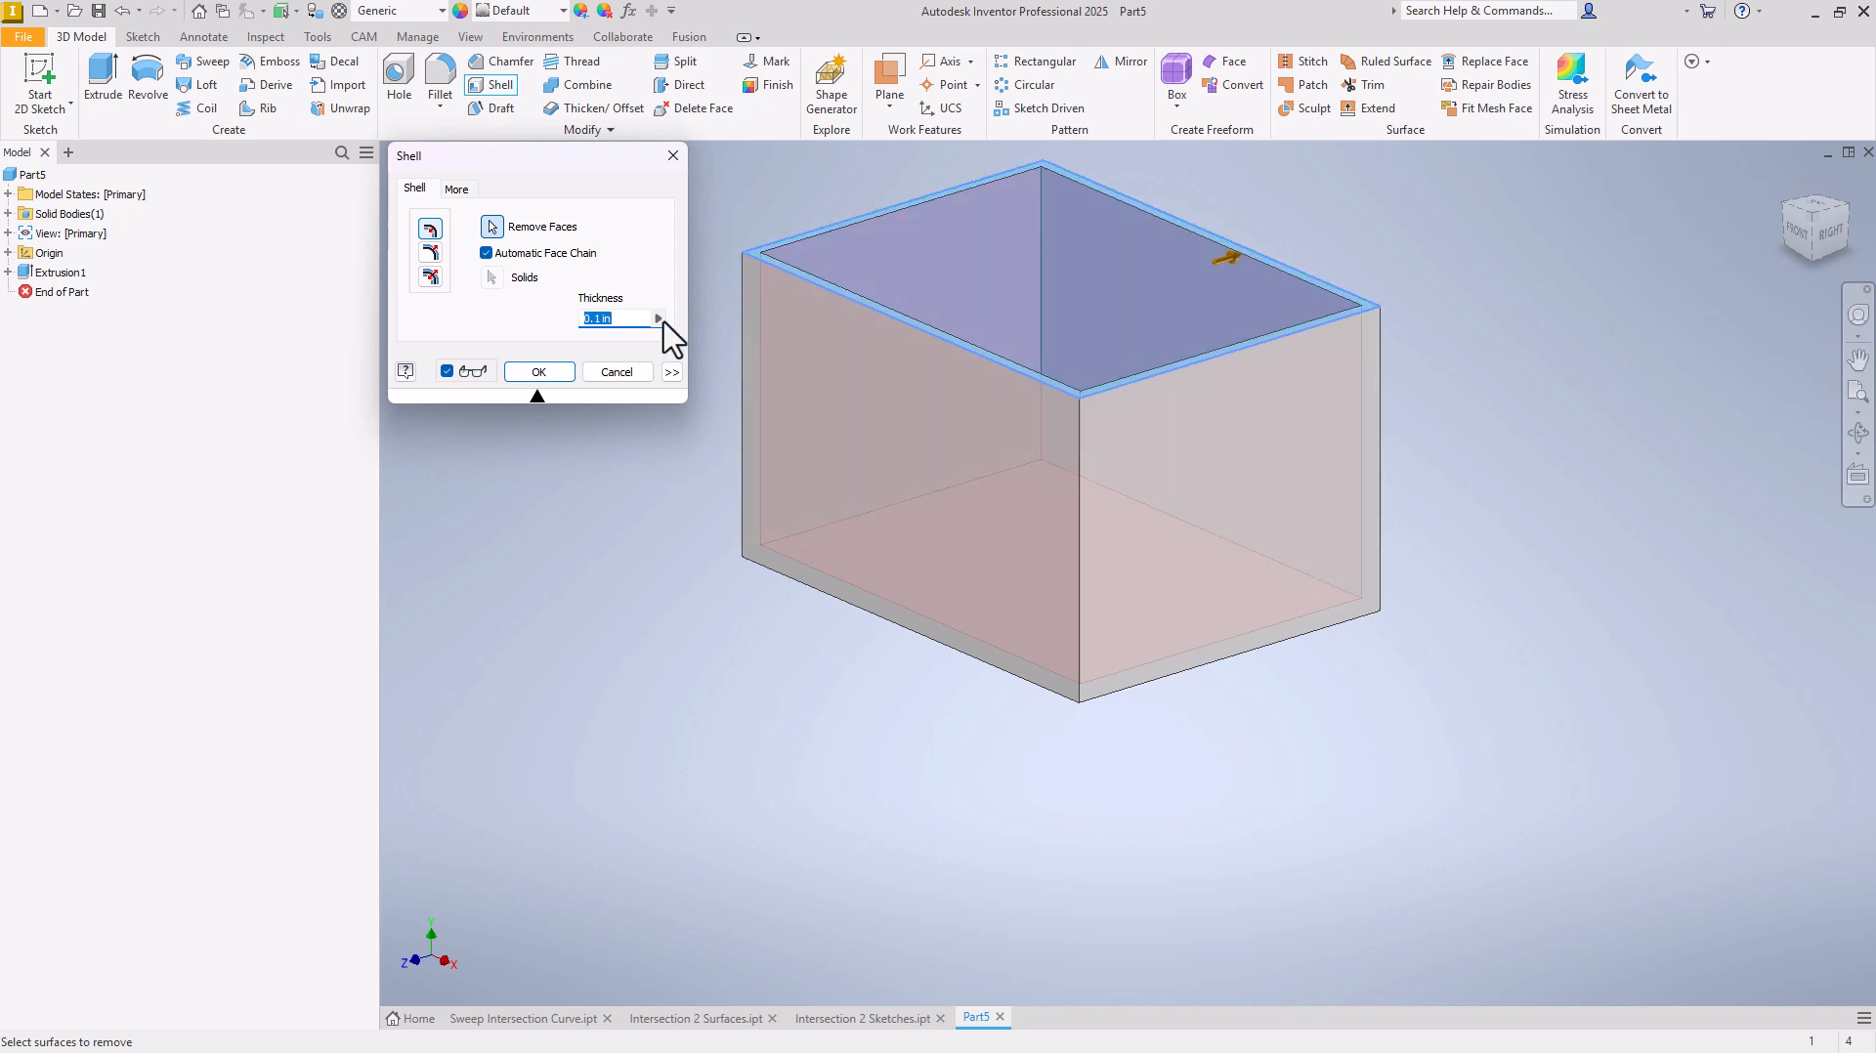
pyautogui.moveTo(632, 314); pyautogui.dragTo(306, 248)
pyautogui.write('.25')
pyautogui.press('Return')
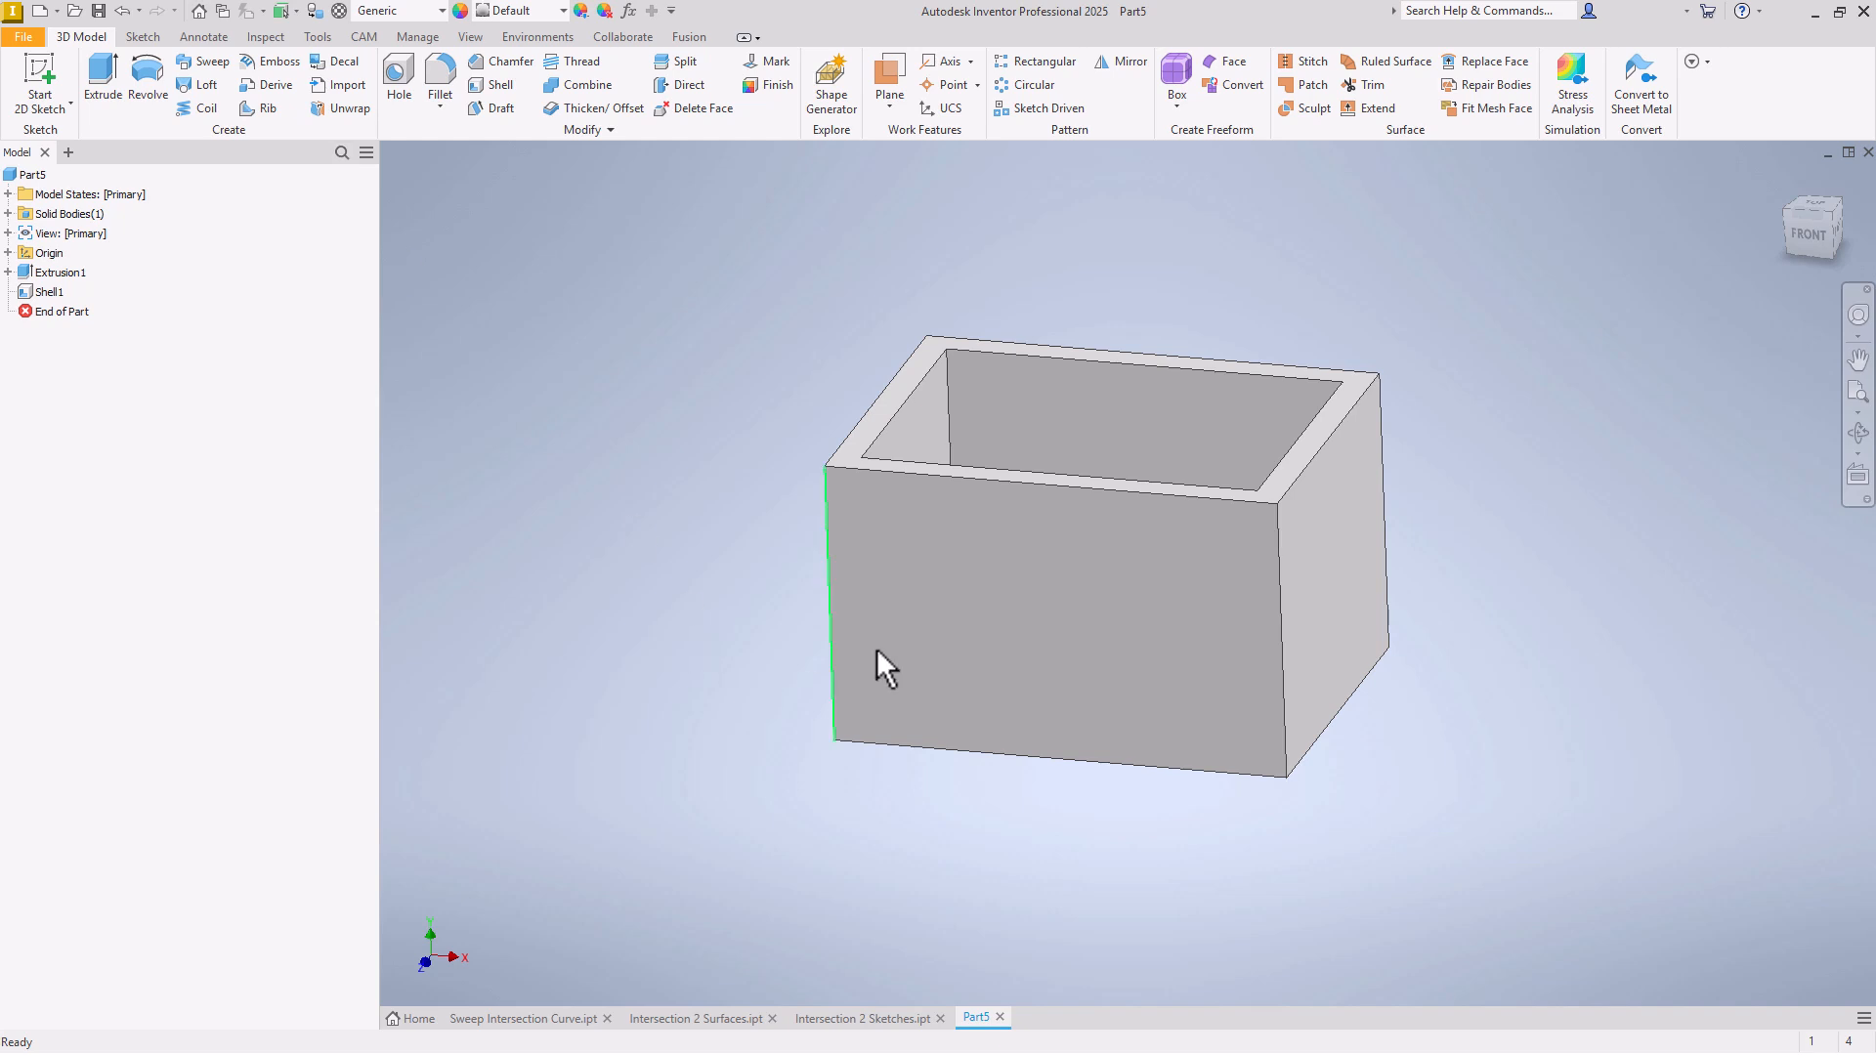
# Step: On the box's front face, sketch a horizontal line about 0.33 in outward from the left edge, a tangent arc and a downward-sloping line
pyautogui.rightClick(860, 551)
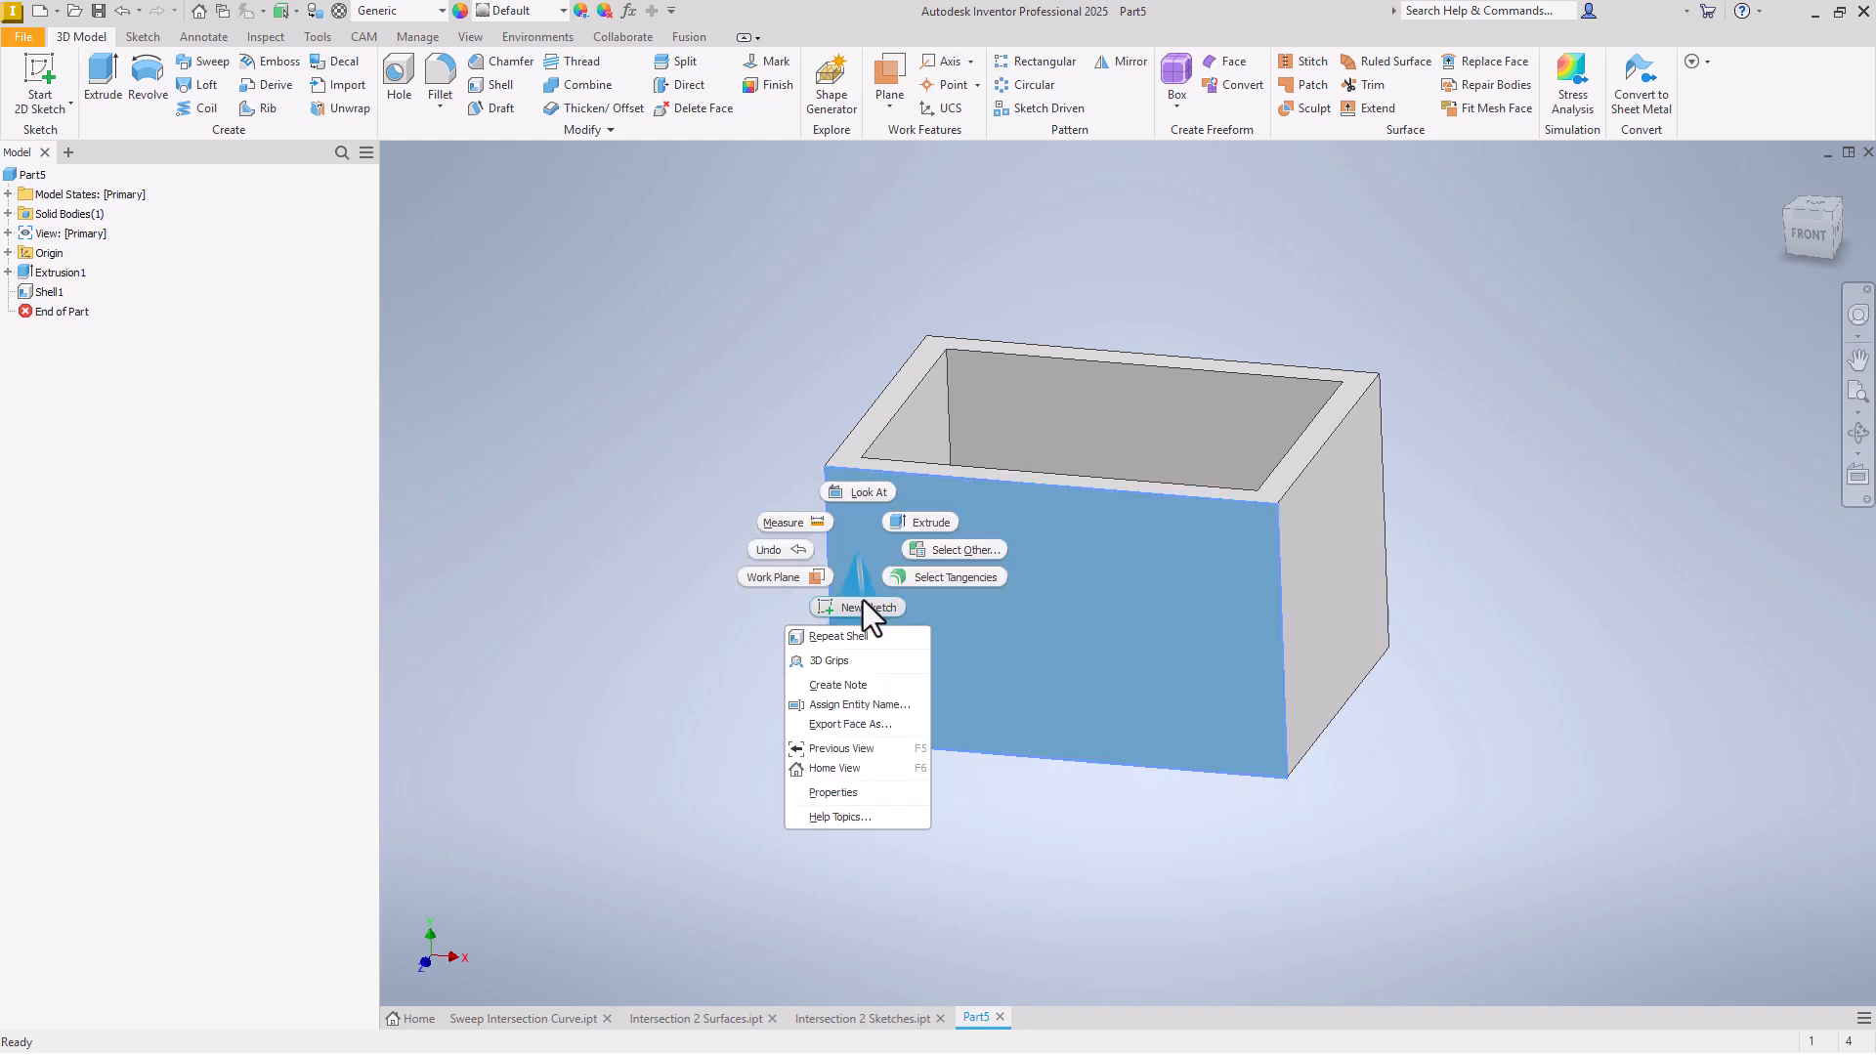
pyautogui.click(864, 604)
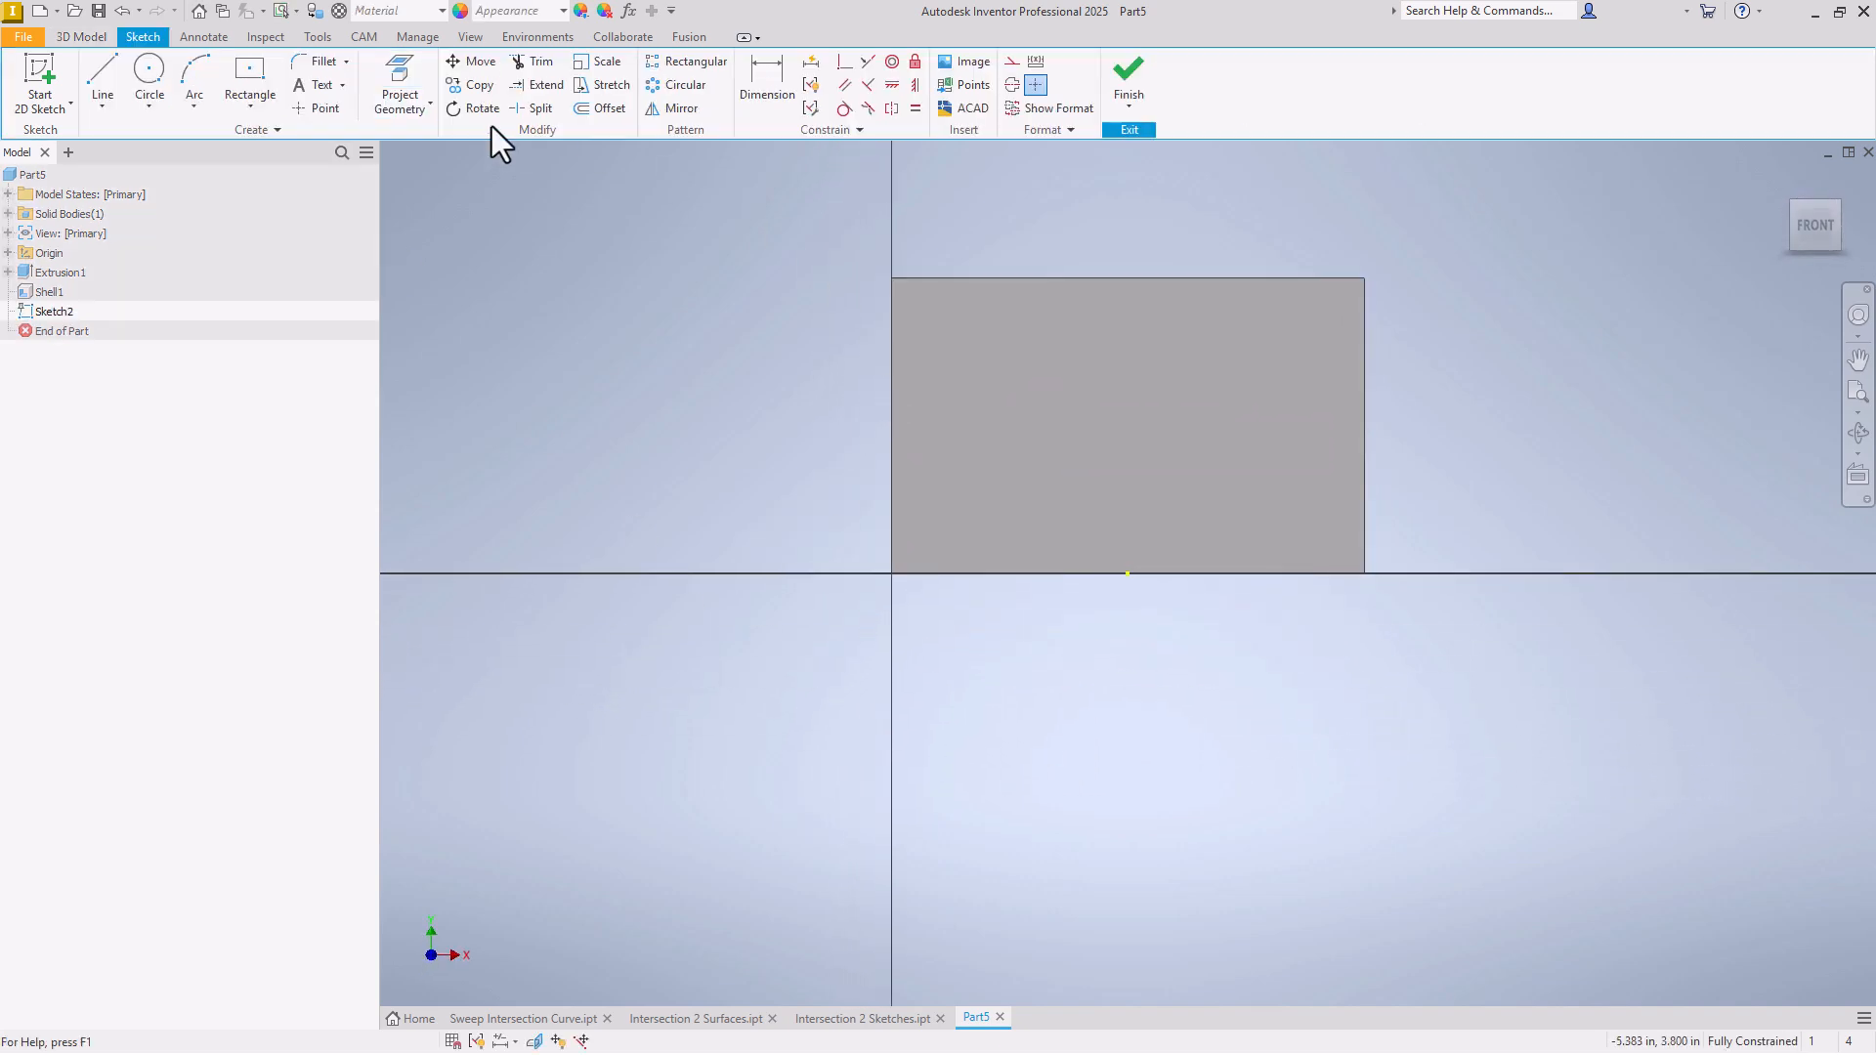
pyautogui.click(108, 91)
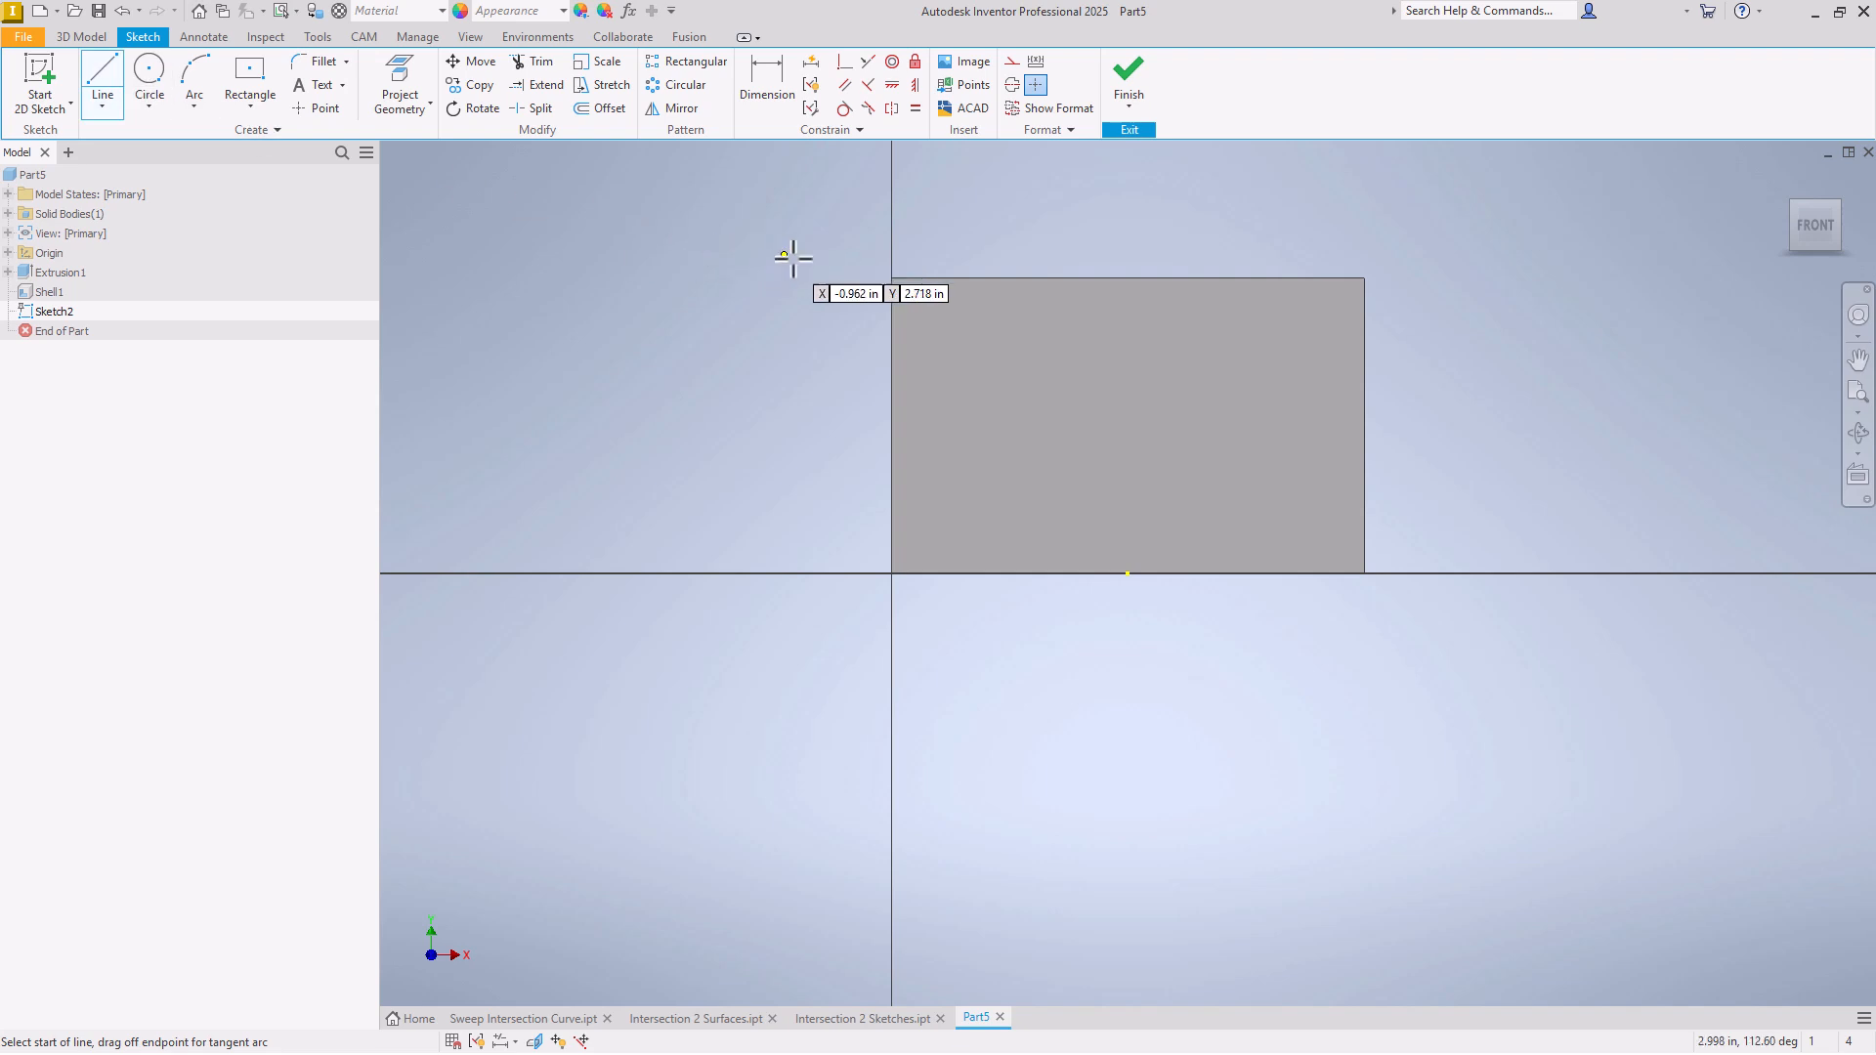
pyautogui.scroll(3, 867, 343)
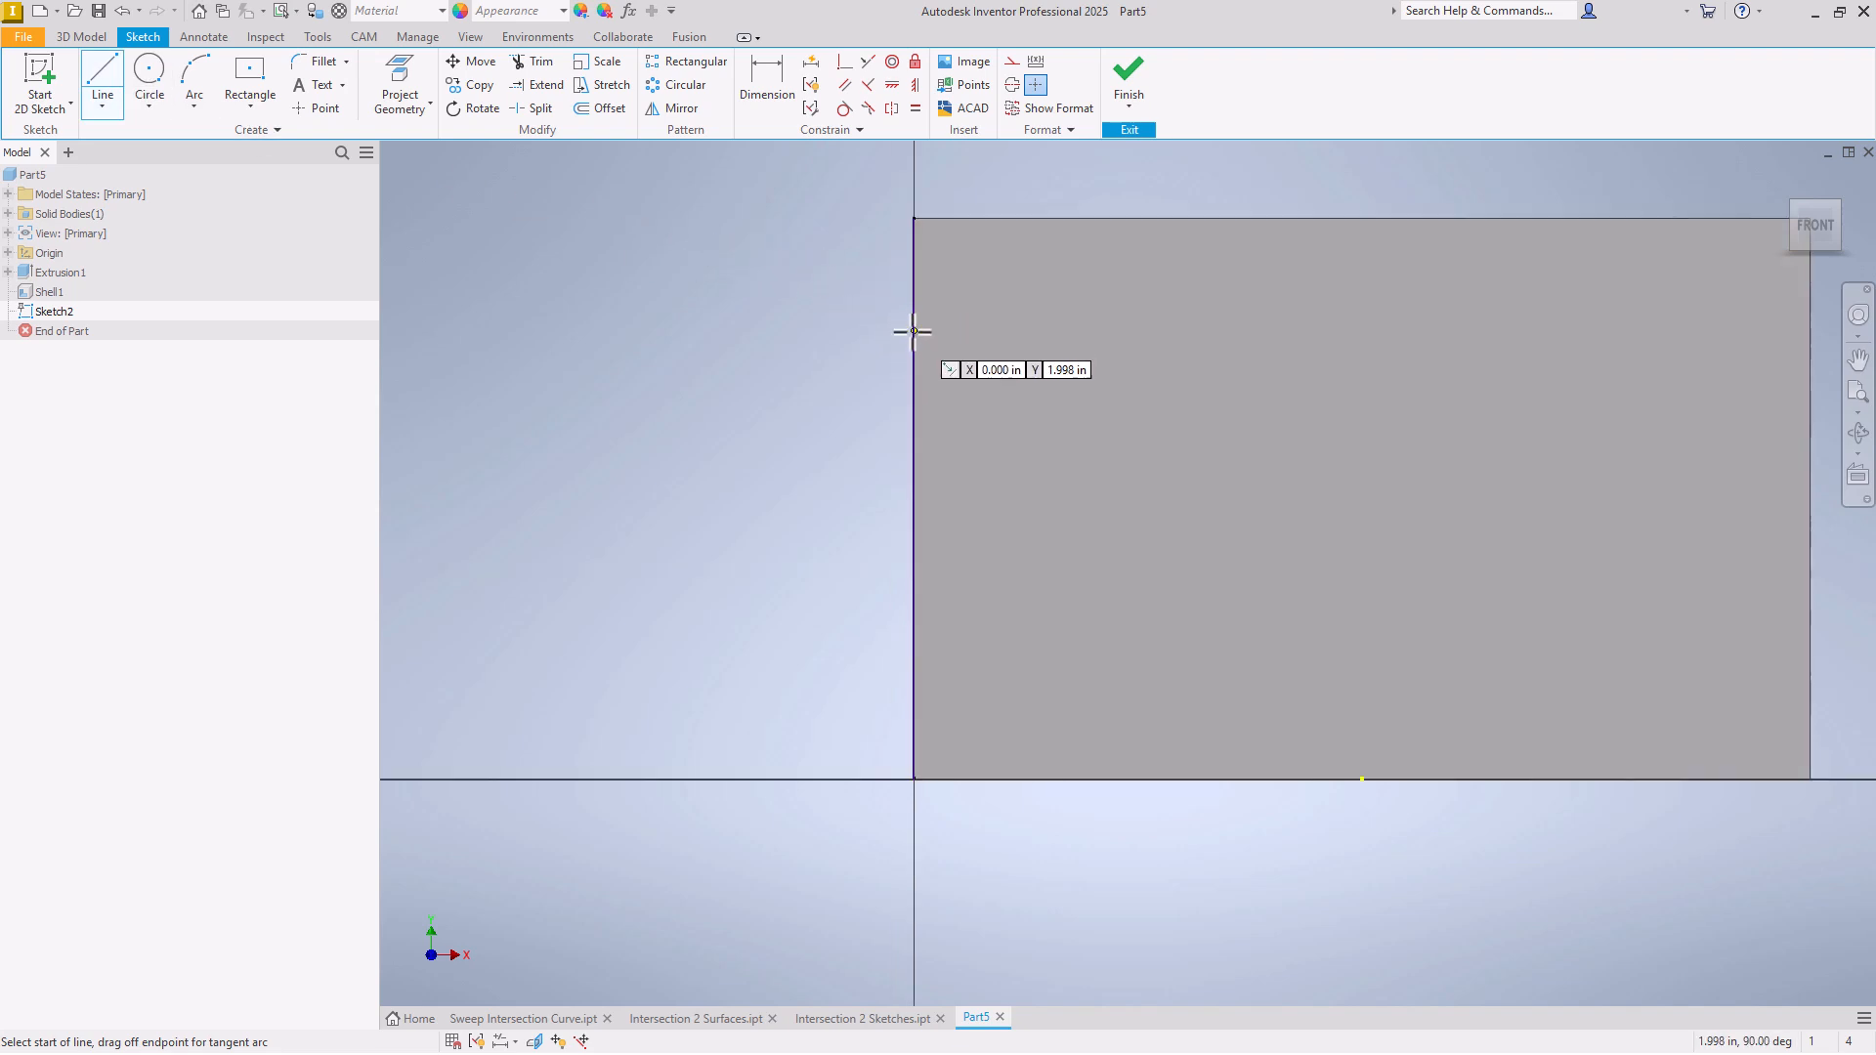
pyautogui.click(914, 328)
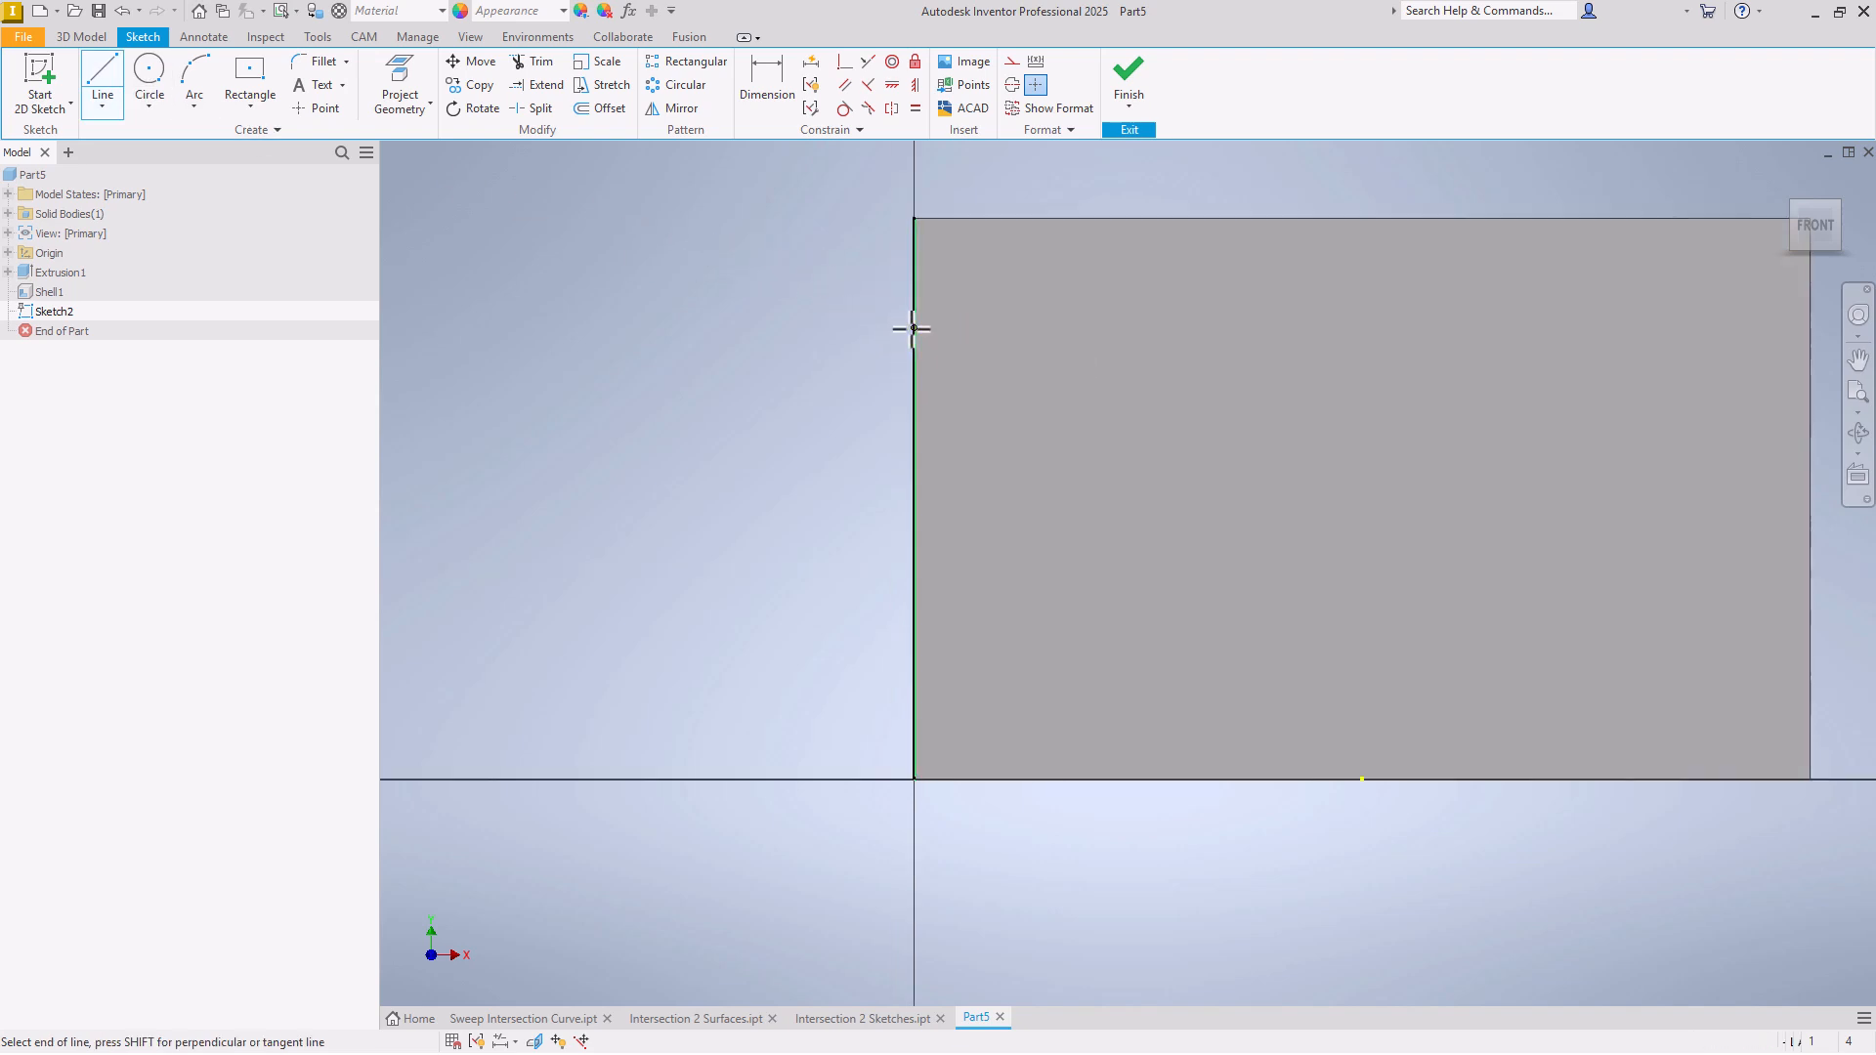
pyautogui.click(840, 329)
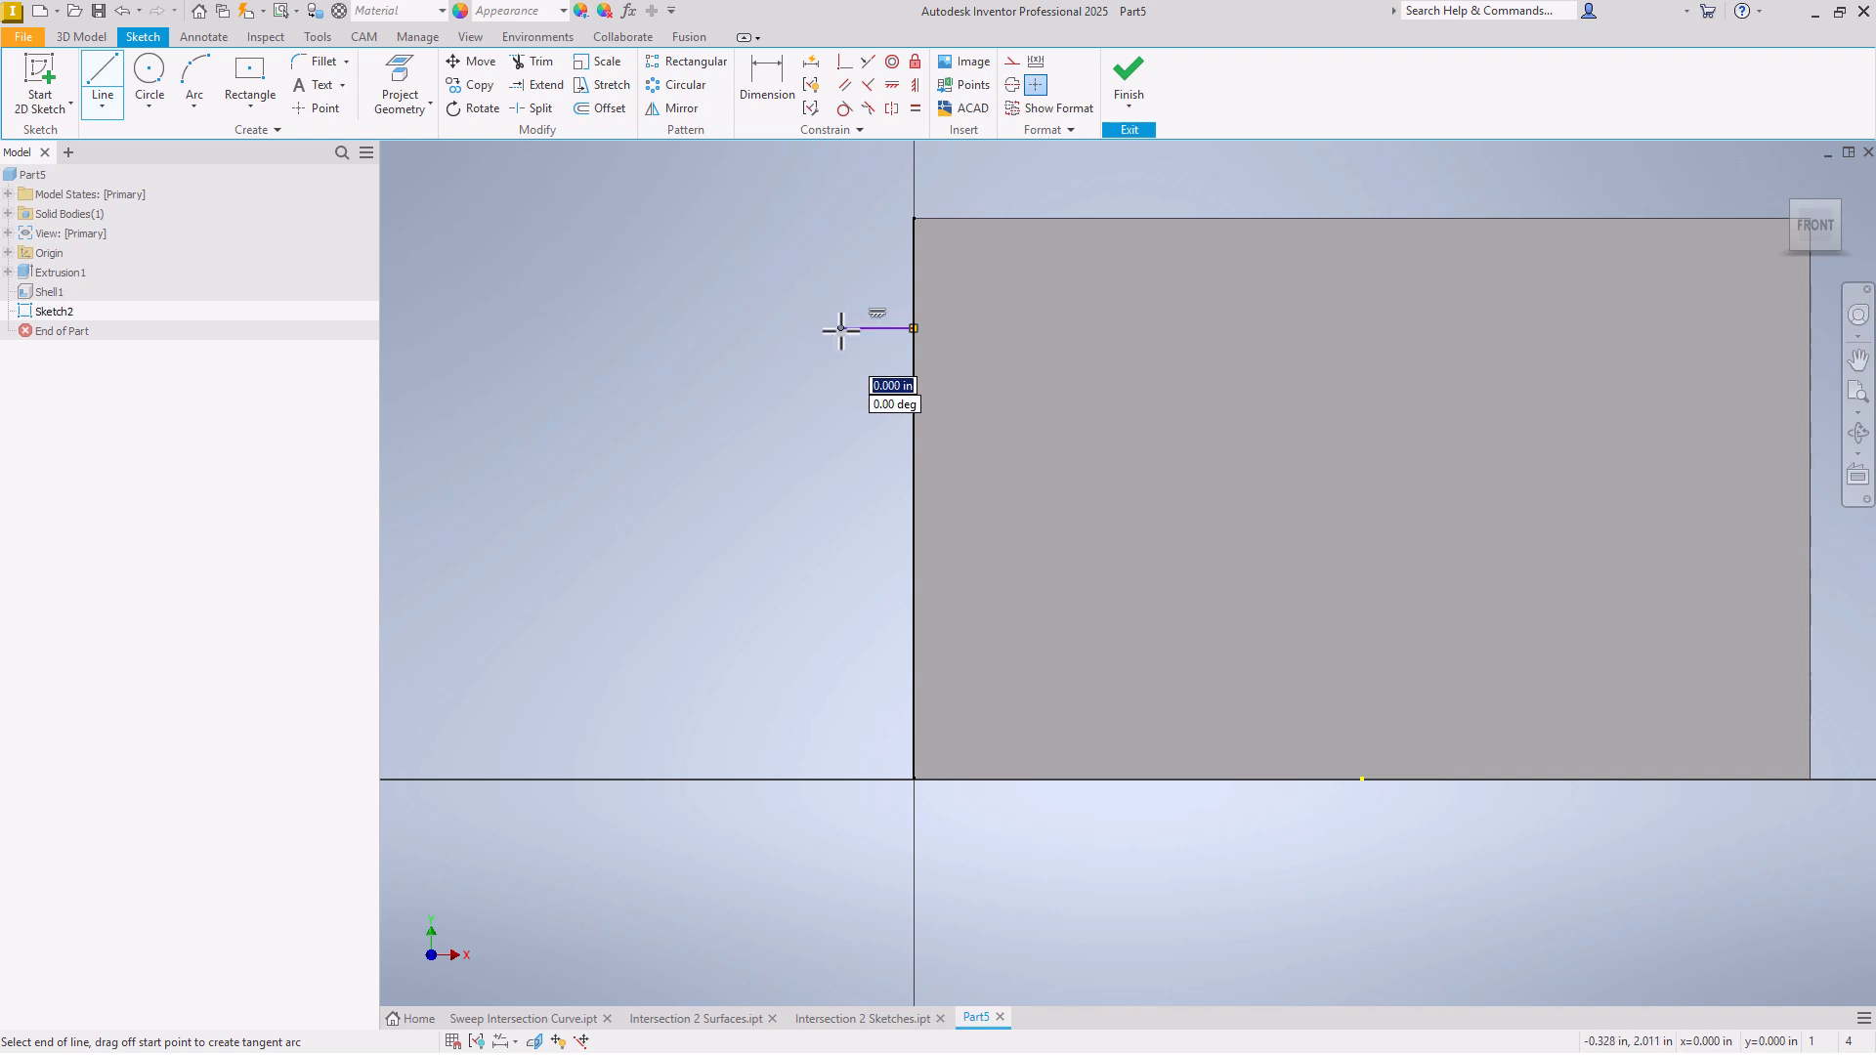
pyautogui.moveTo(841, 329); pyautogui.dragTo(766, 358)
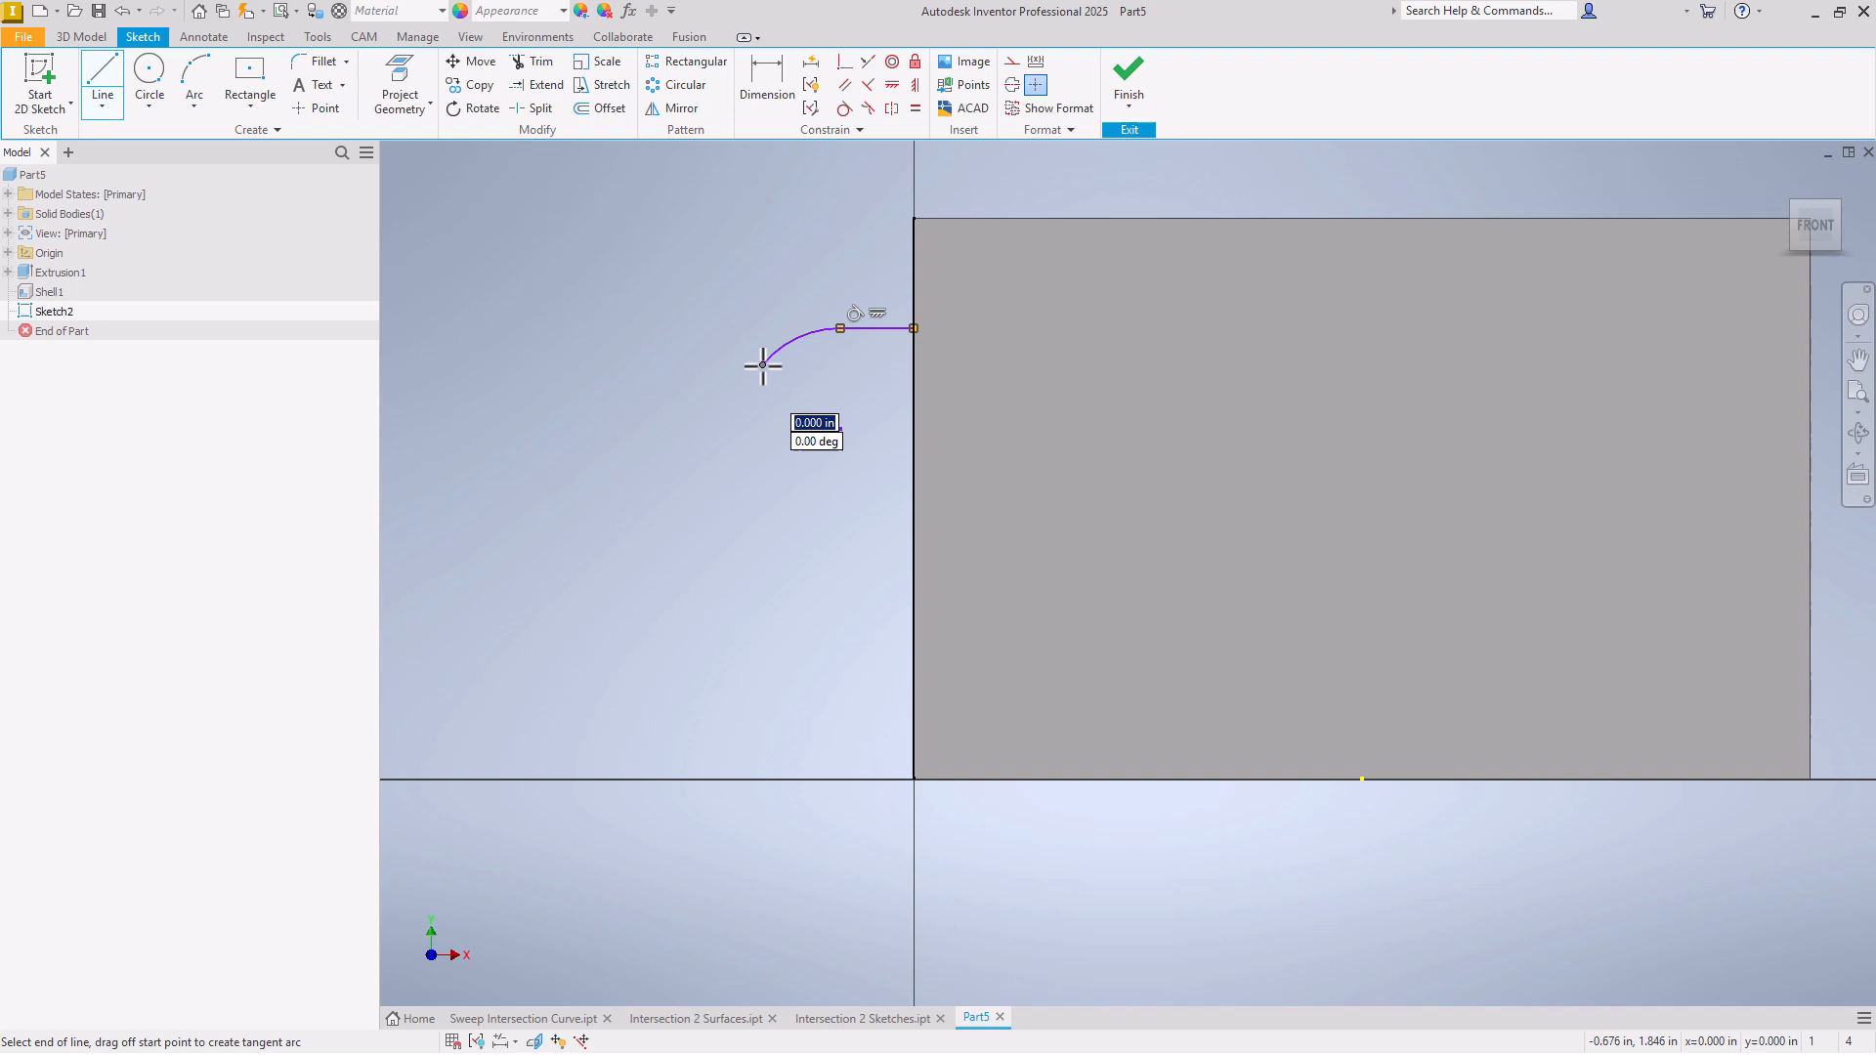
pyautogui.click(709, 428)
pyautogui.rightClick(708, 430)
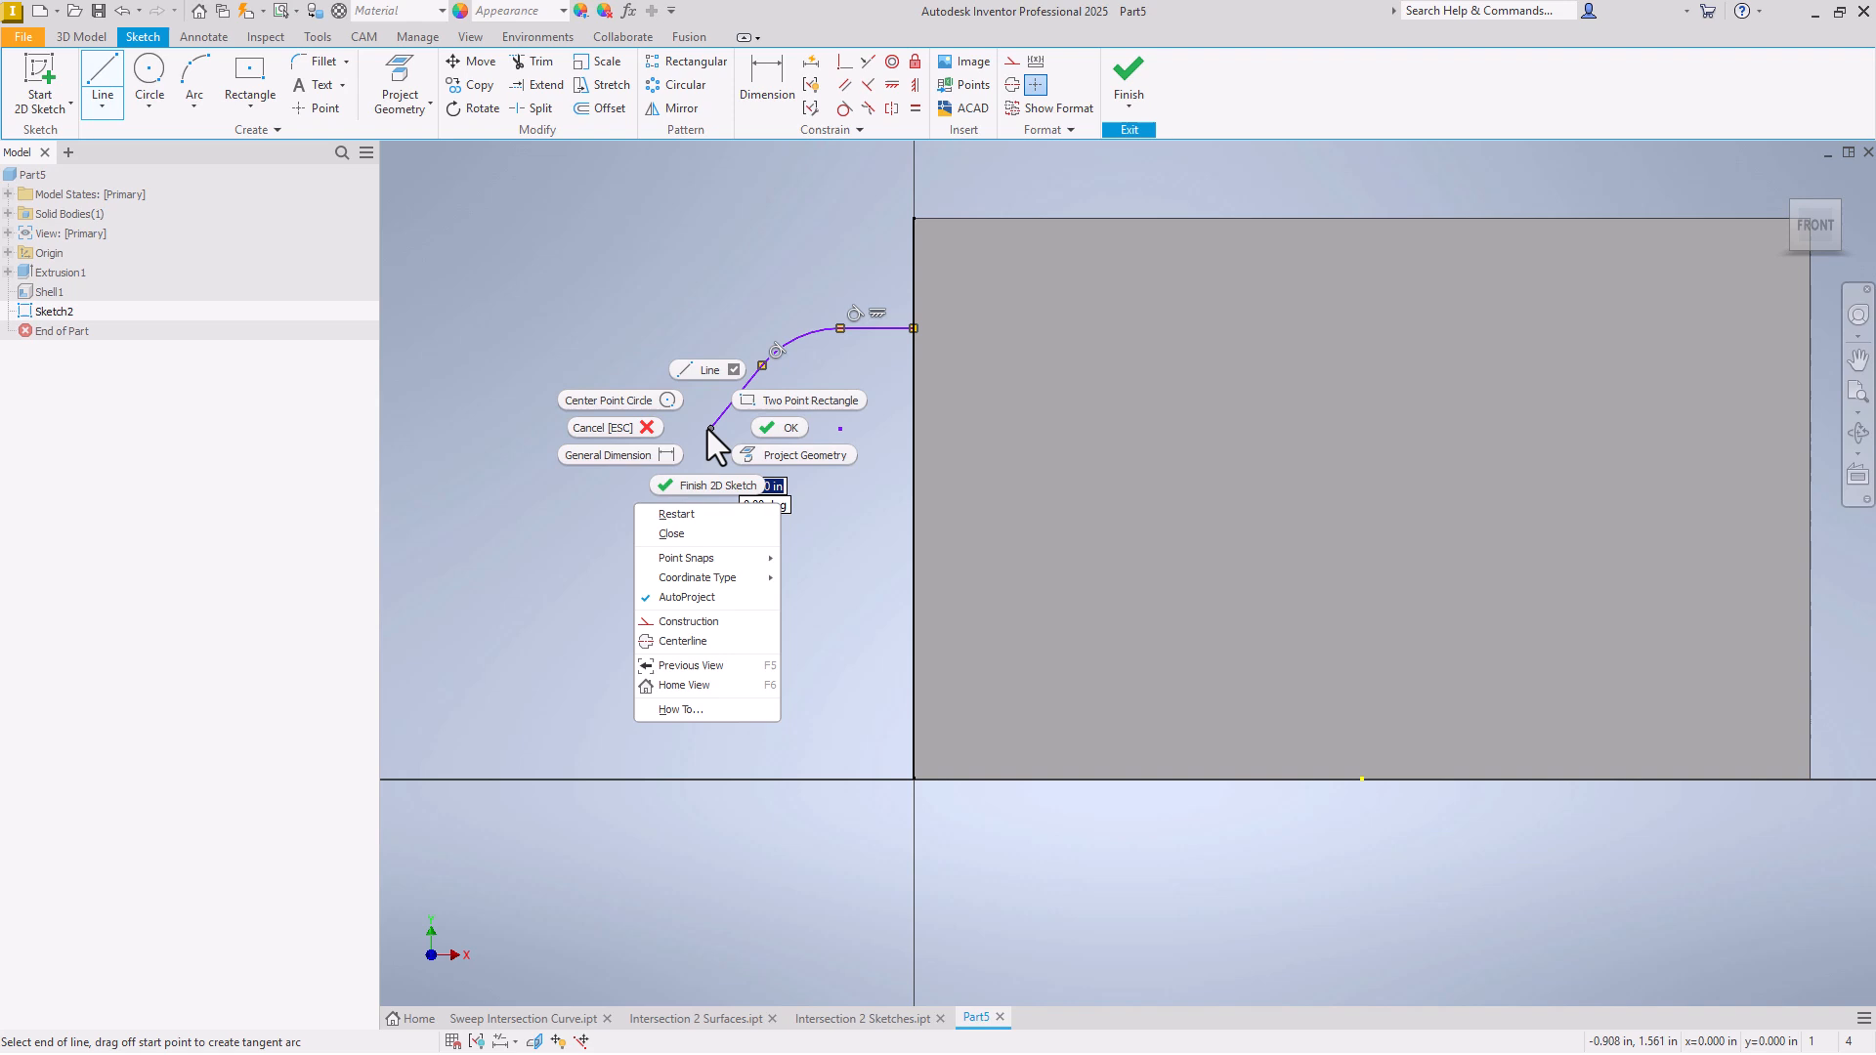
pyautogui.click(782, 431)
# Step: Dimension the horizontal line at 2 in above the box's bottom edge and set its length to 0.375 in
pyautogui.click(770, 68)
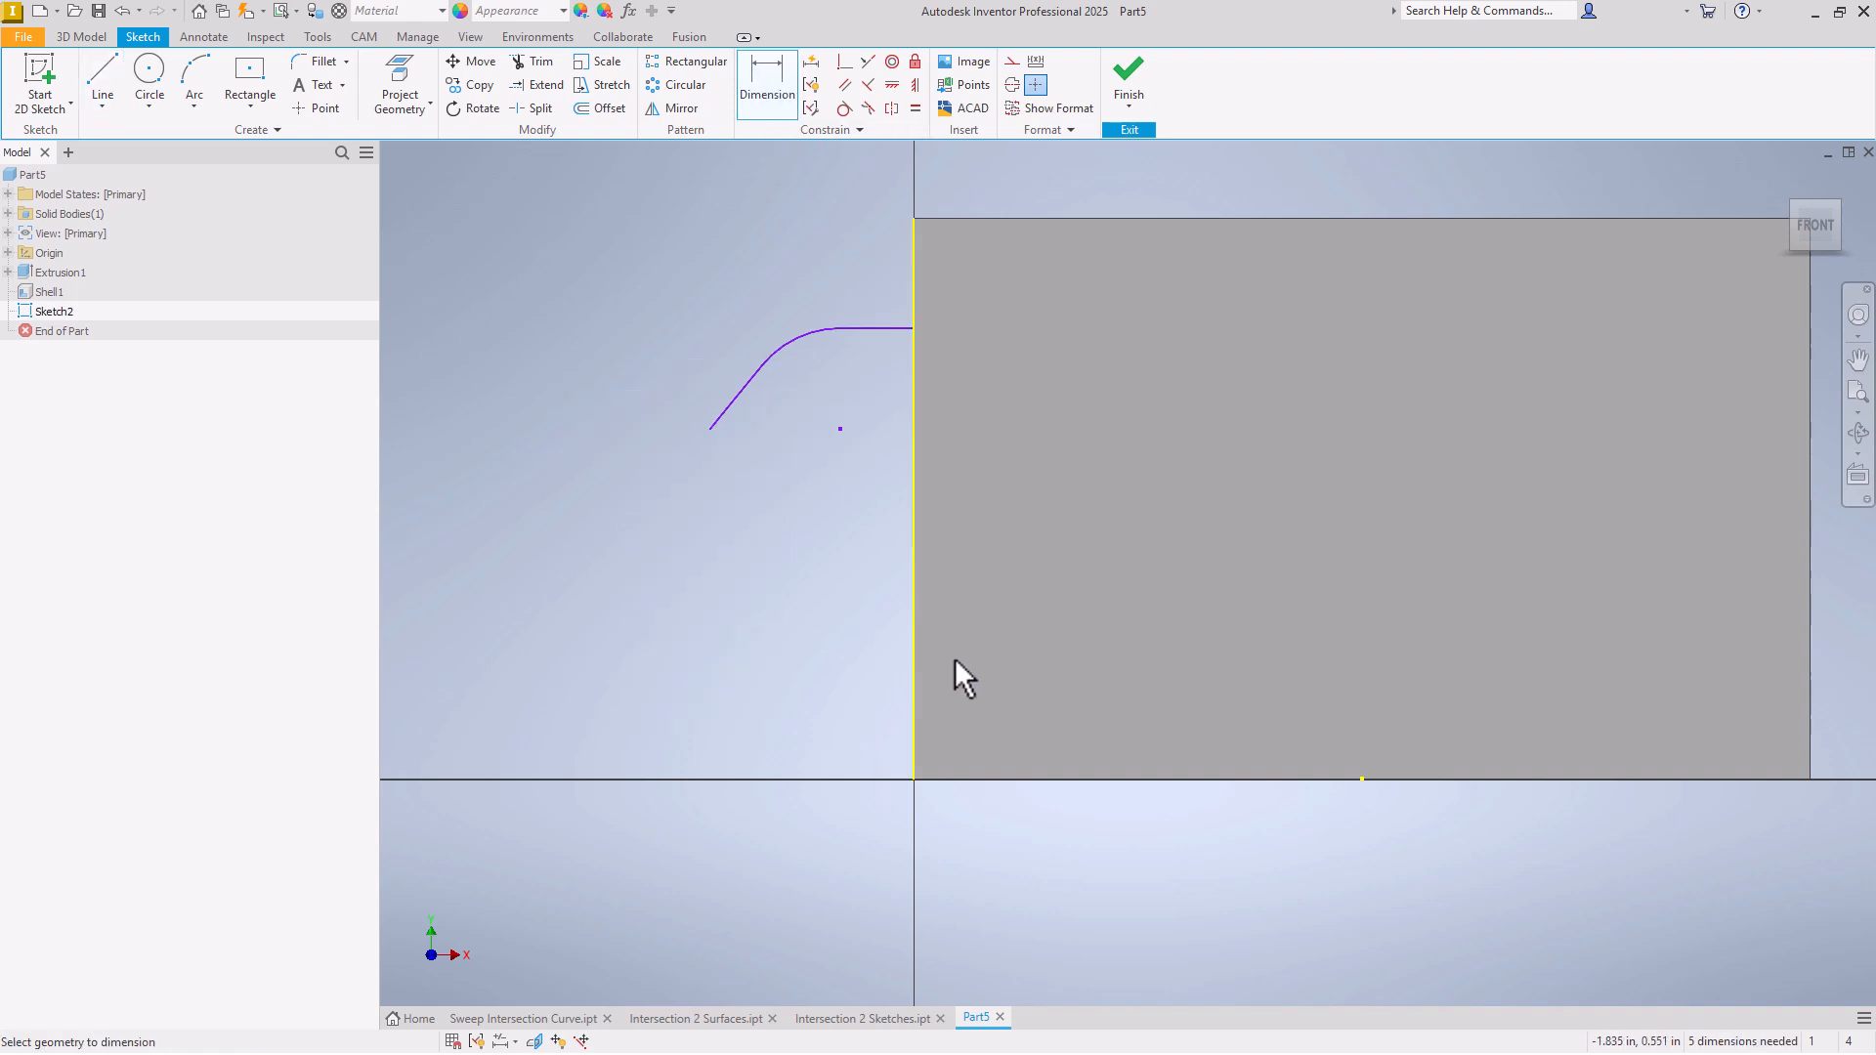
pyautogui.click(891, 342)
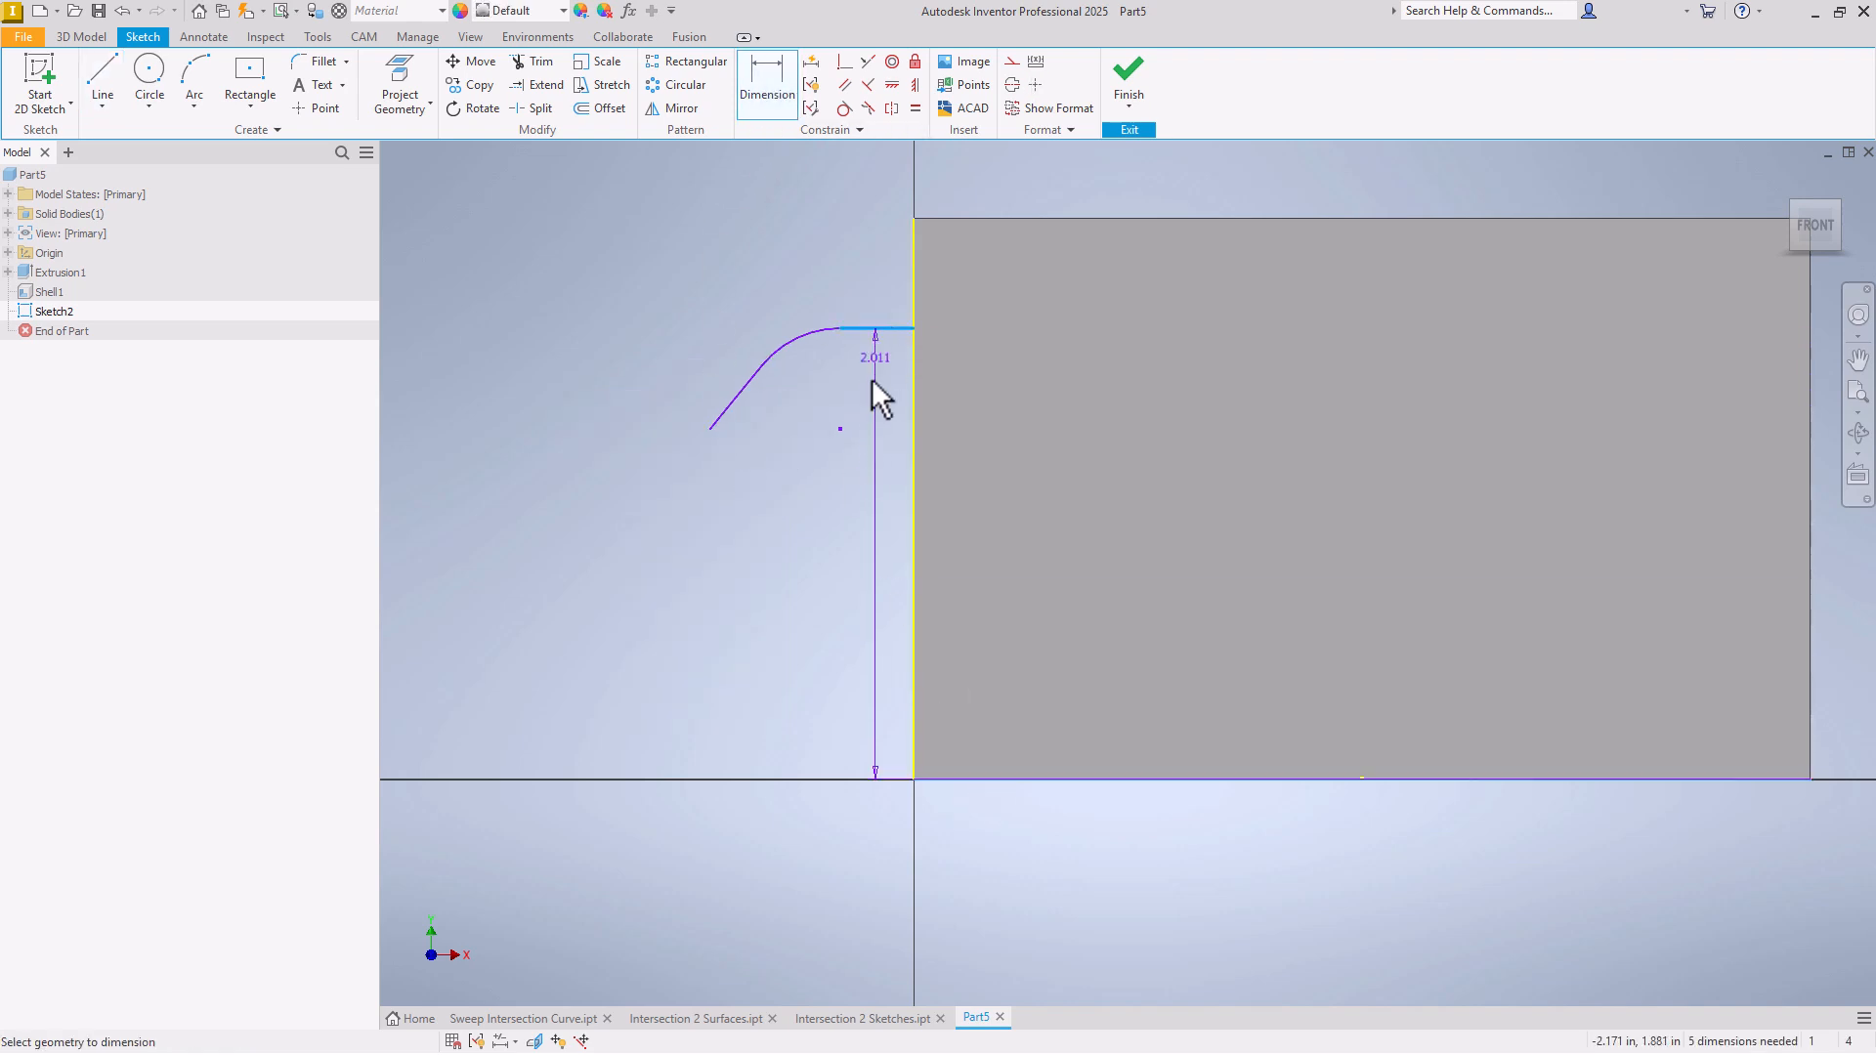
pyautogui.click(578, 521)
pyautogui.press('Return')
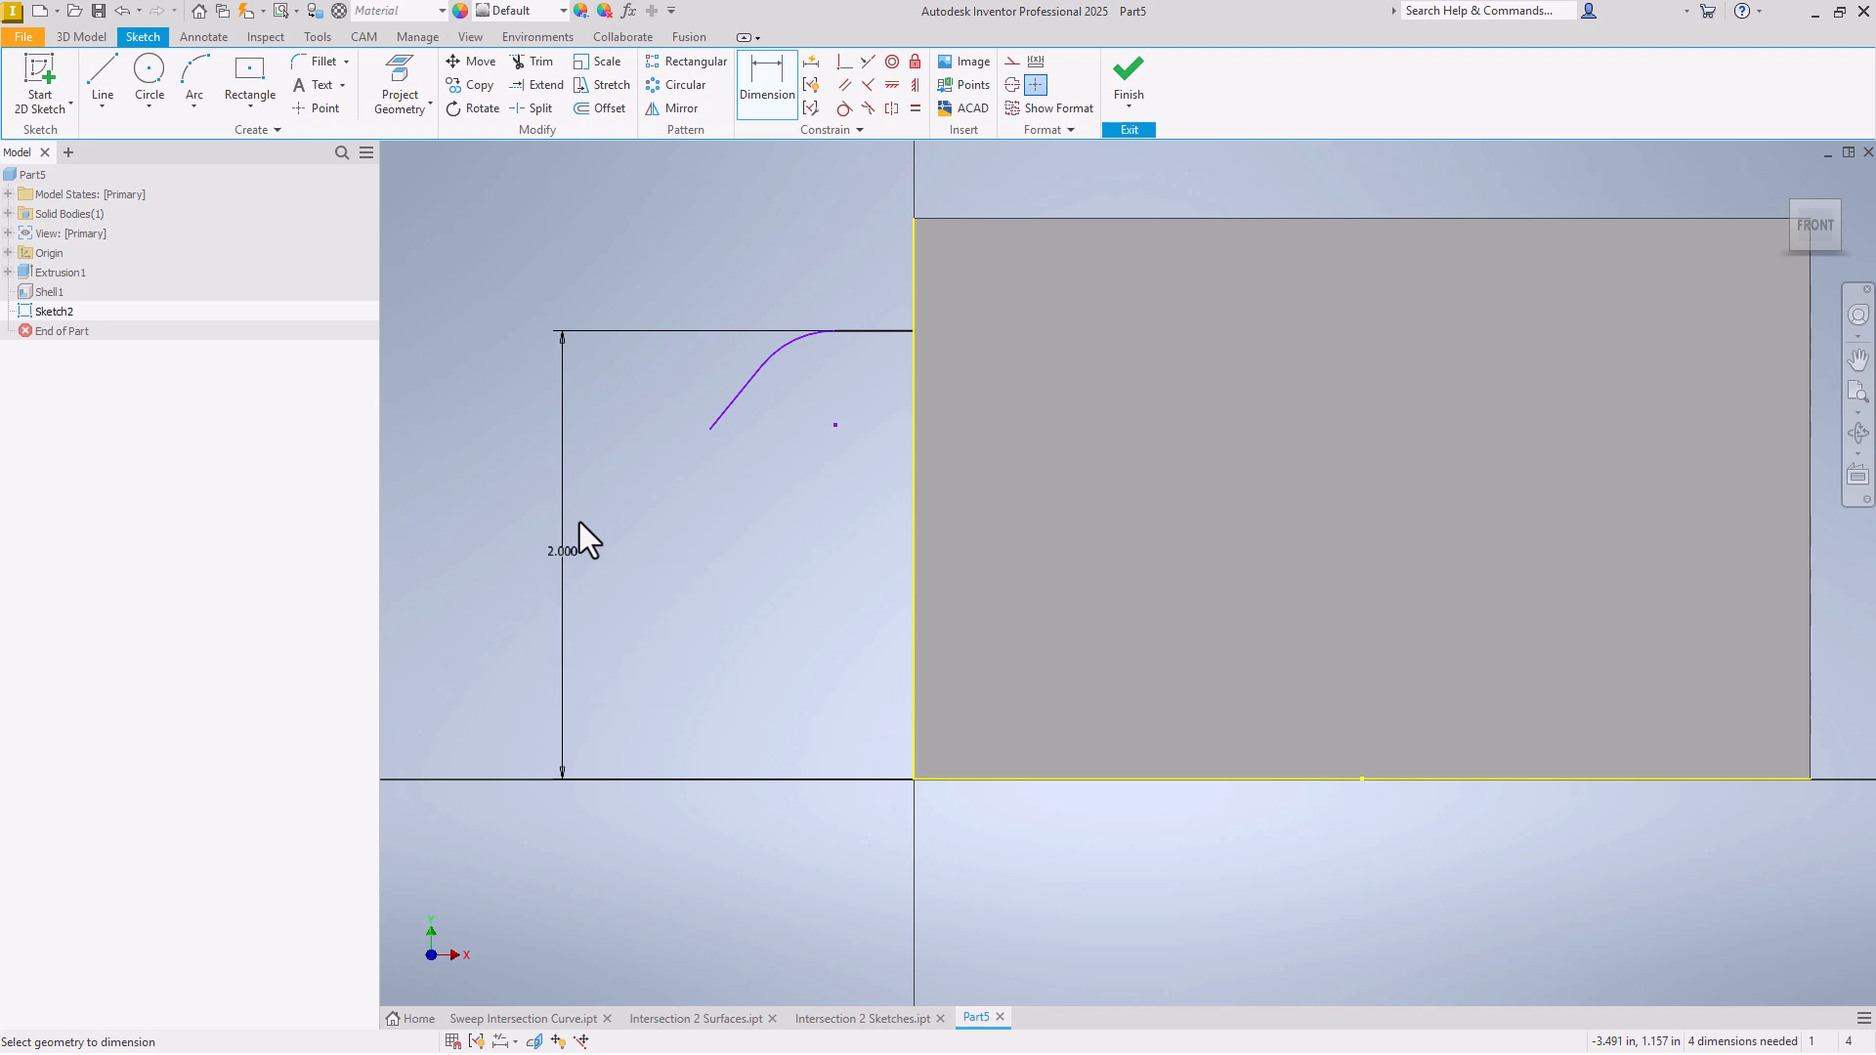
pyautogui.click(855, 326)
pyautogui.click(872, 270)
pyautogui.write('.375')
pyautogui.press('Return')
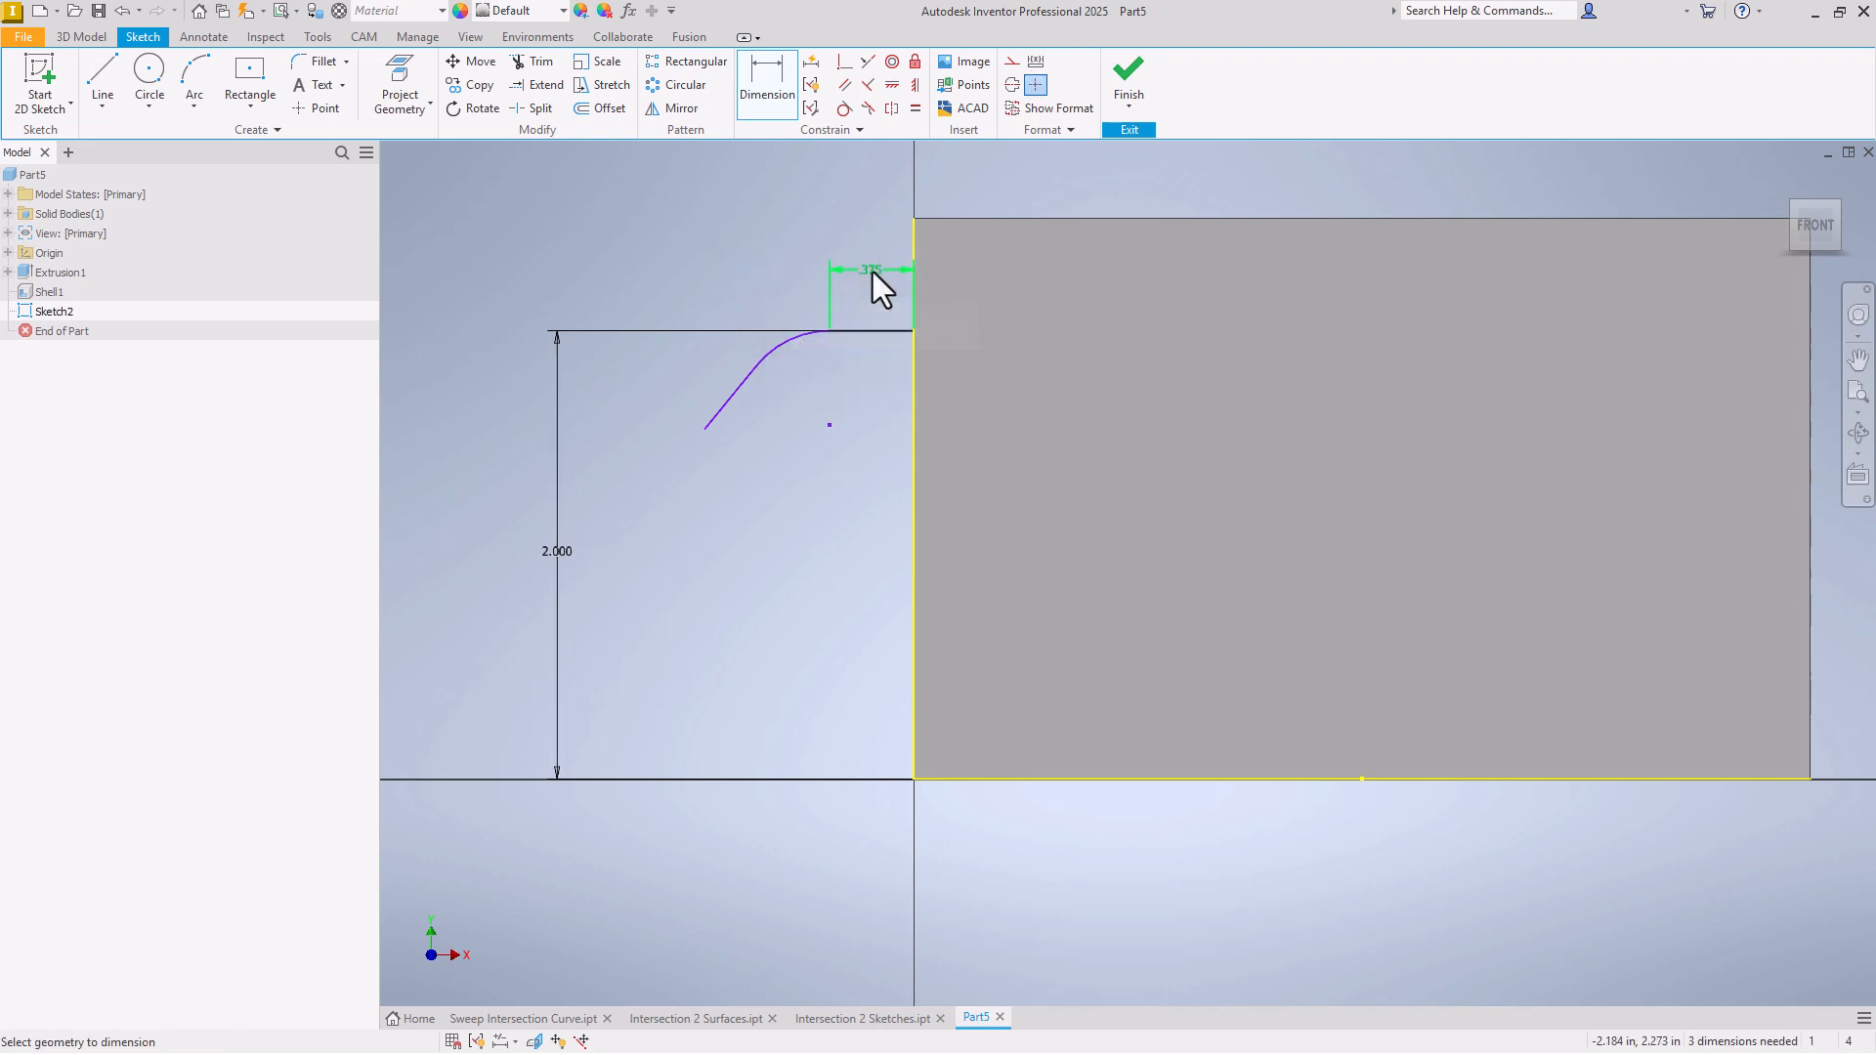
# Step: Dimension the arc of the handle path with a 0.5 in radius
pyautogui.click(795, 338)
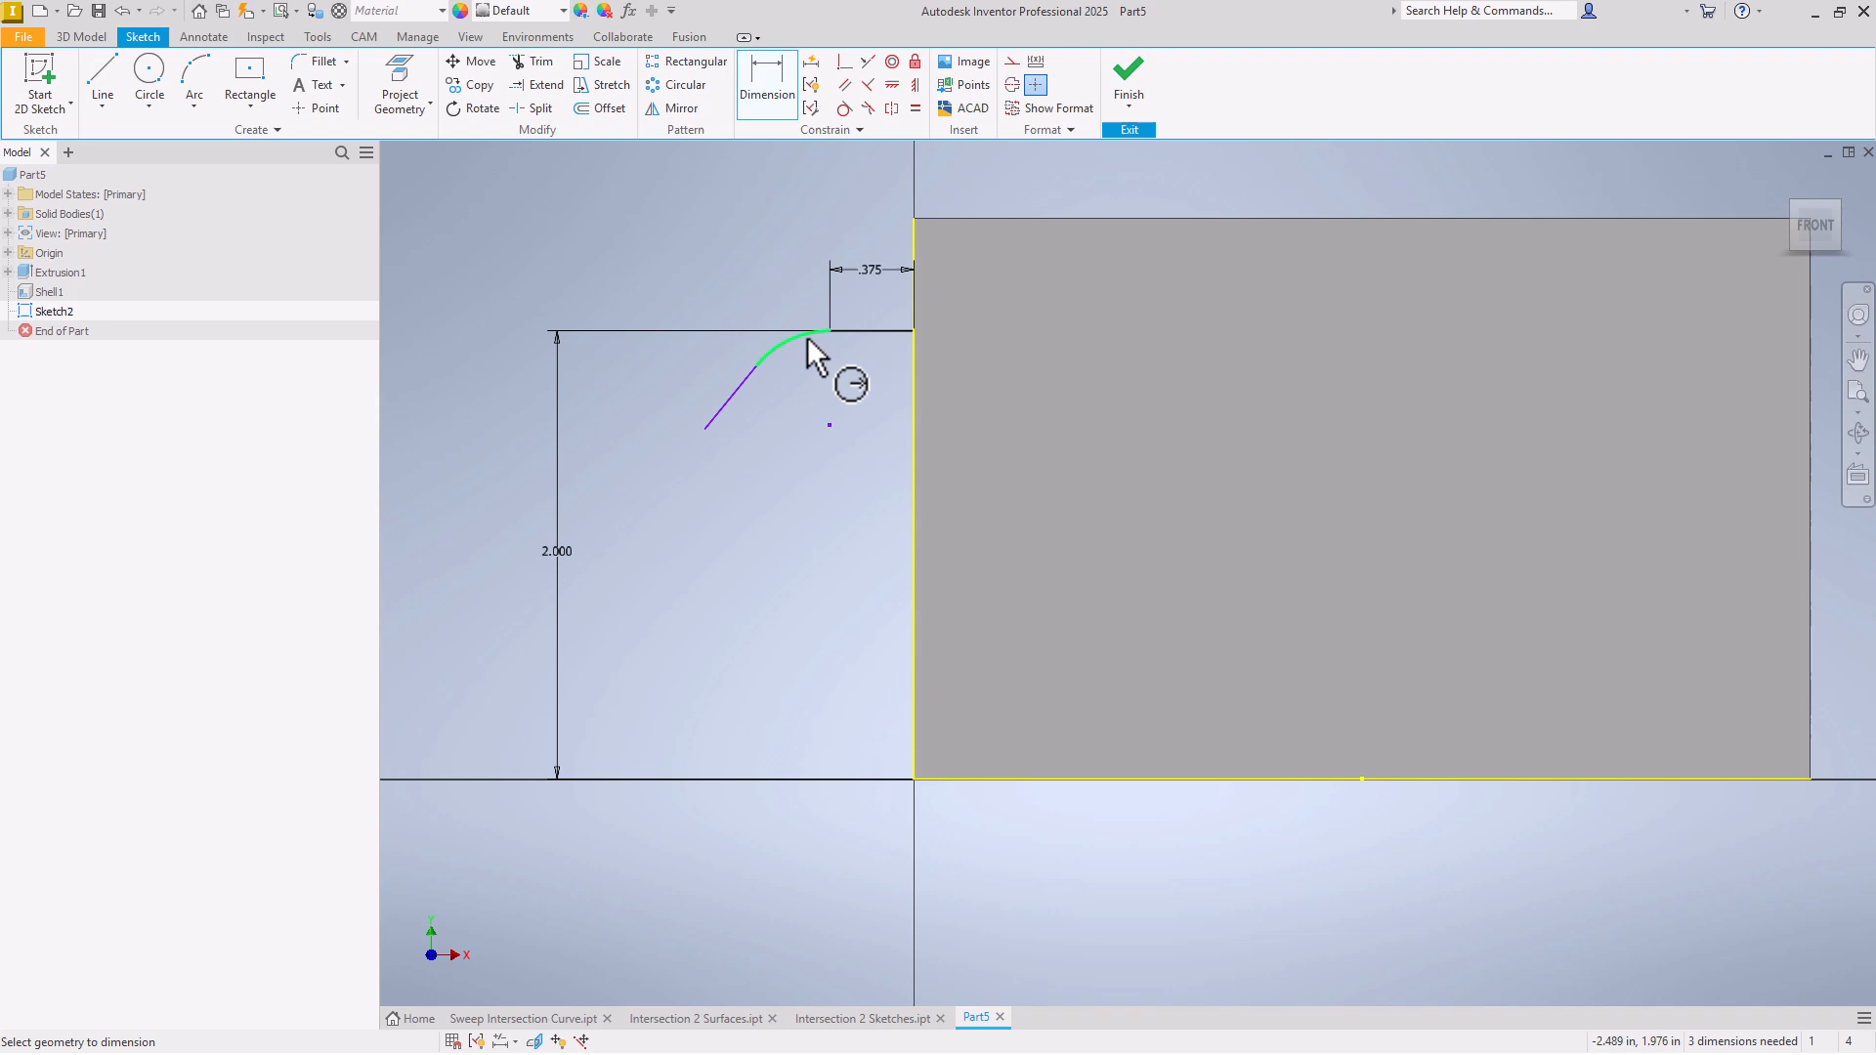
pyautogui.click(787, 289)
pyautogui.write('.5')
pyautogui.press('Return')
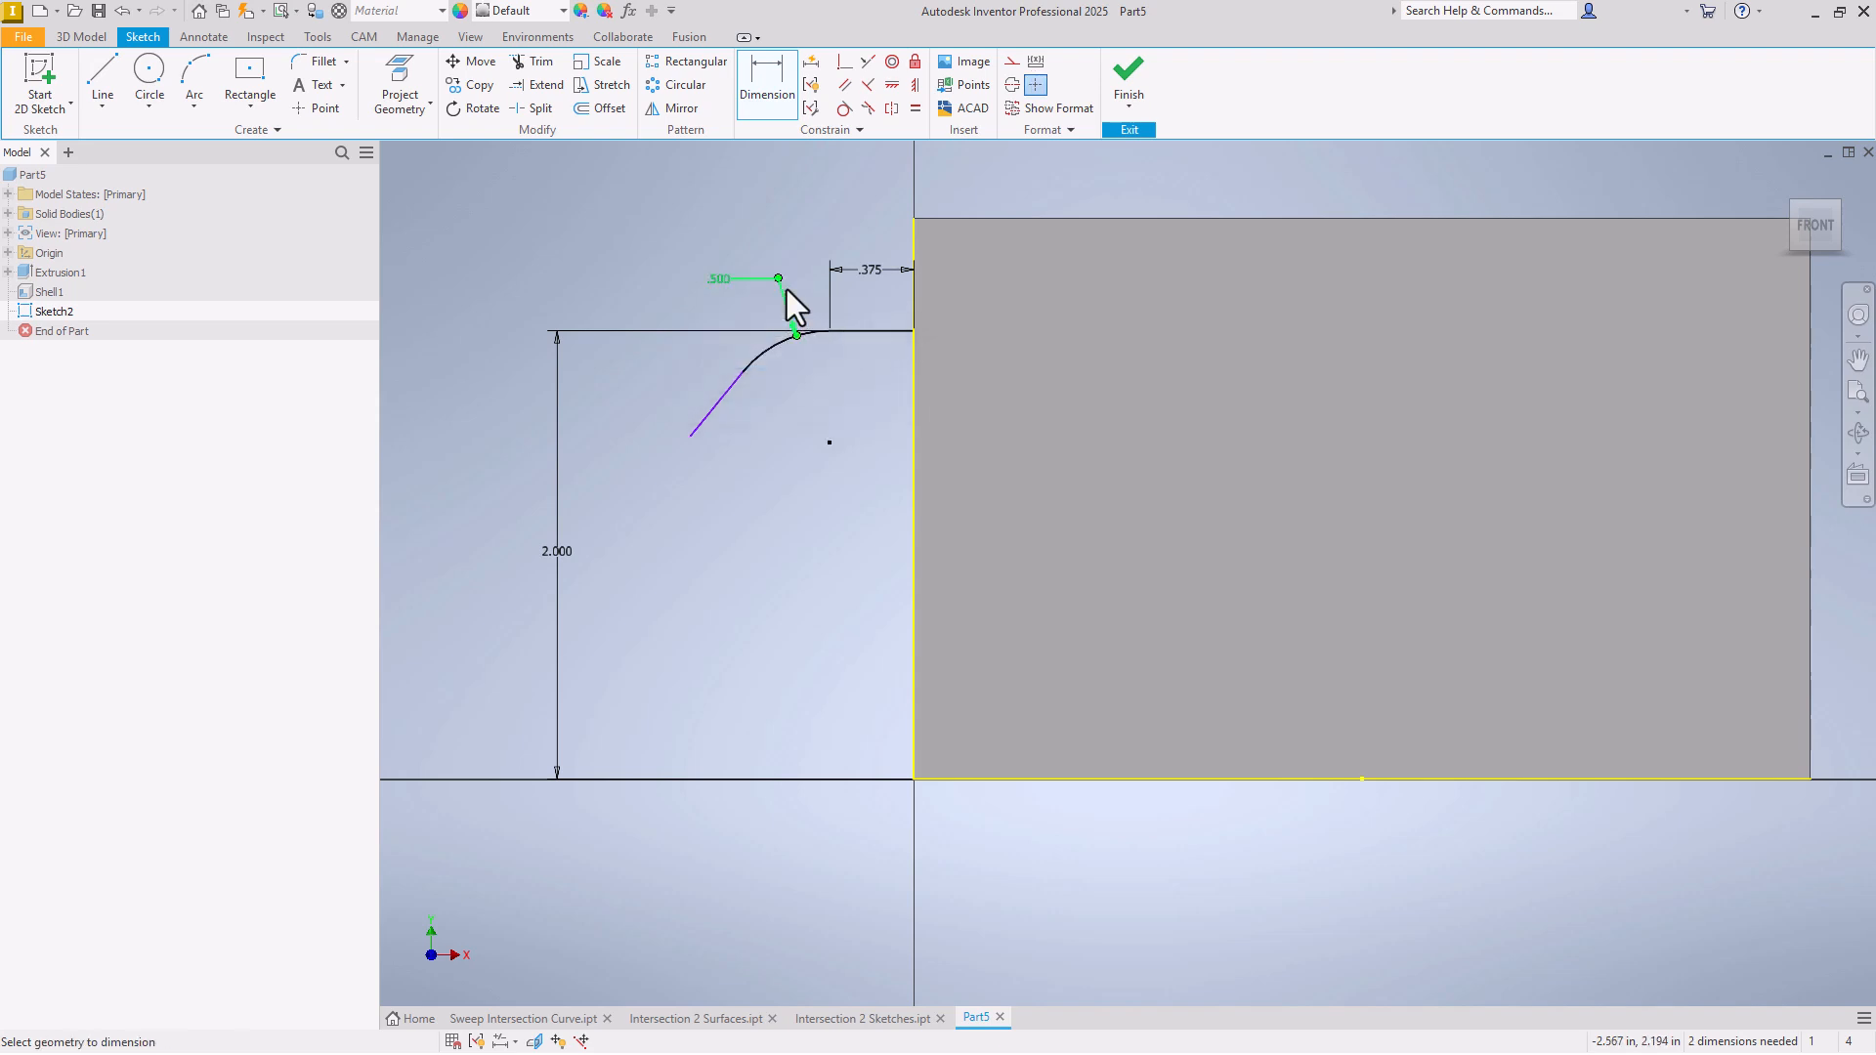
# Step: Set the angle between the sloping line and the horizontal line to 45 degrees
pyautogui.click(764, 74)
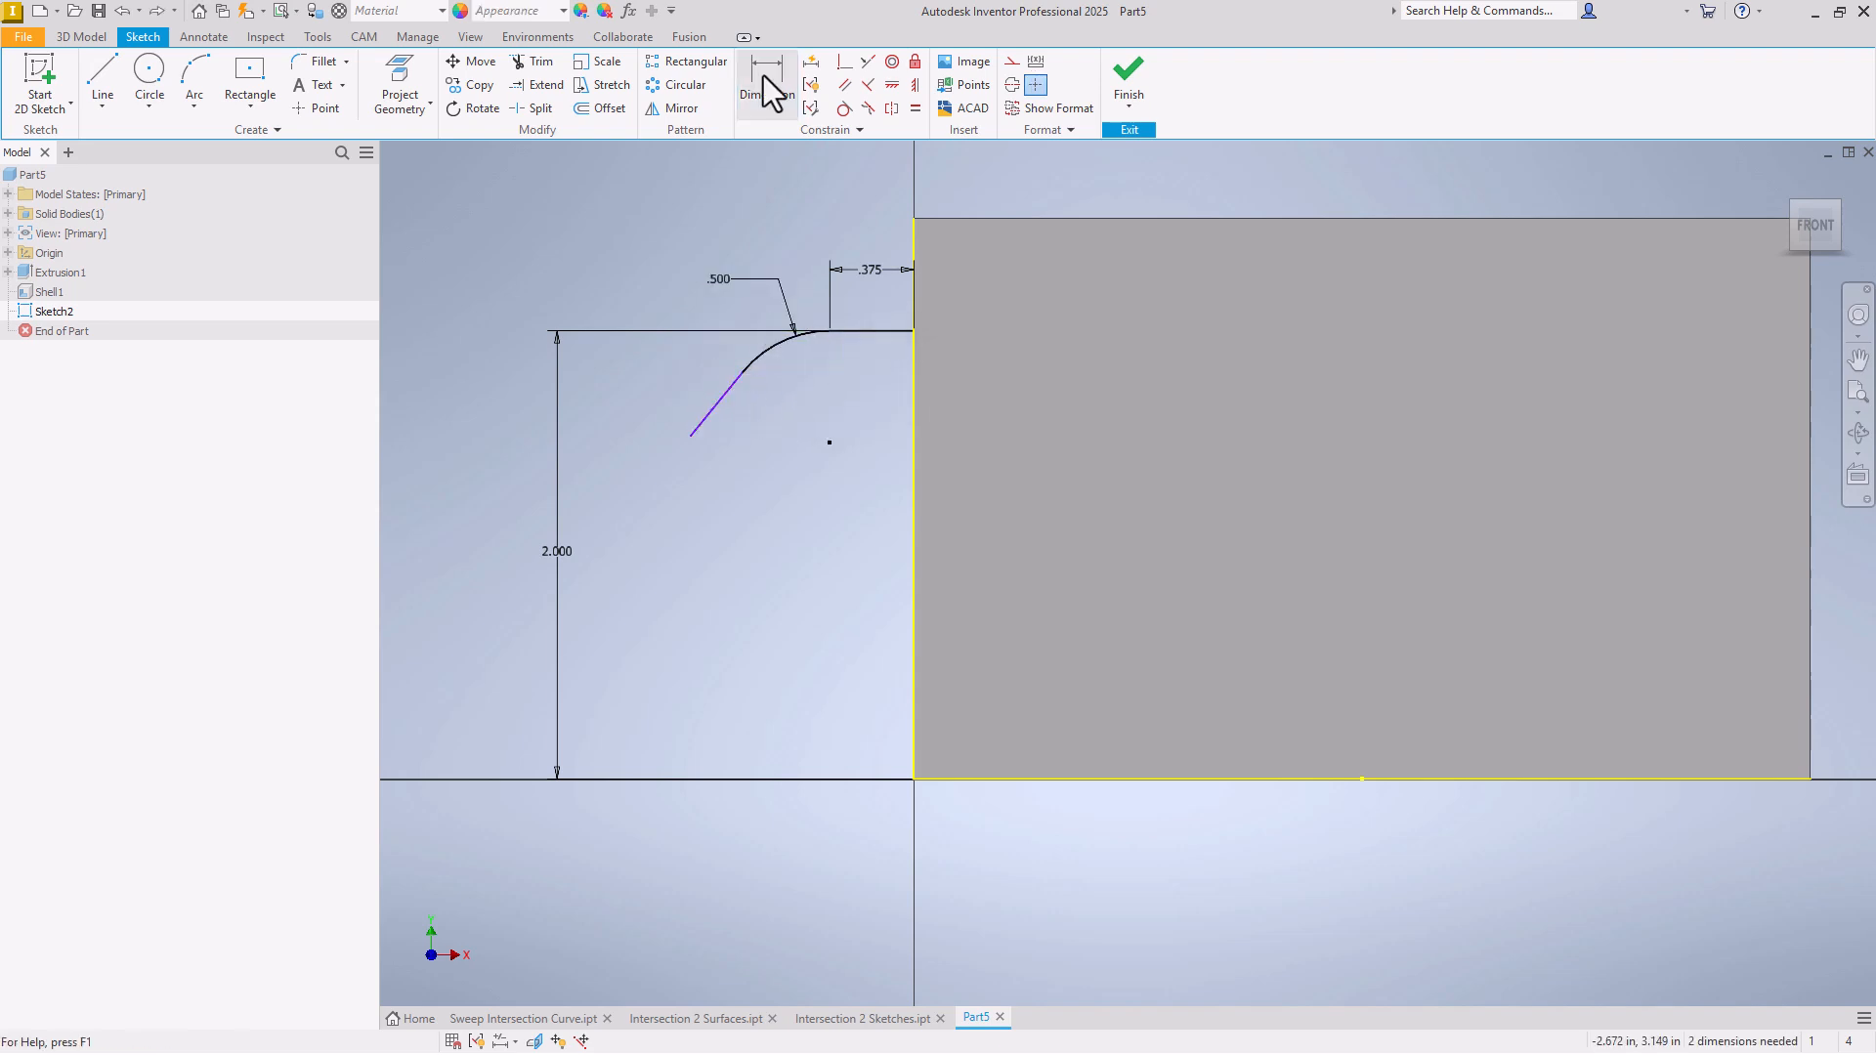
pyautogui.click(763, 74)
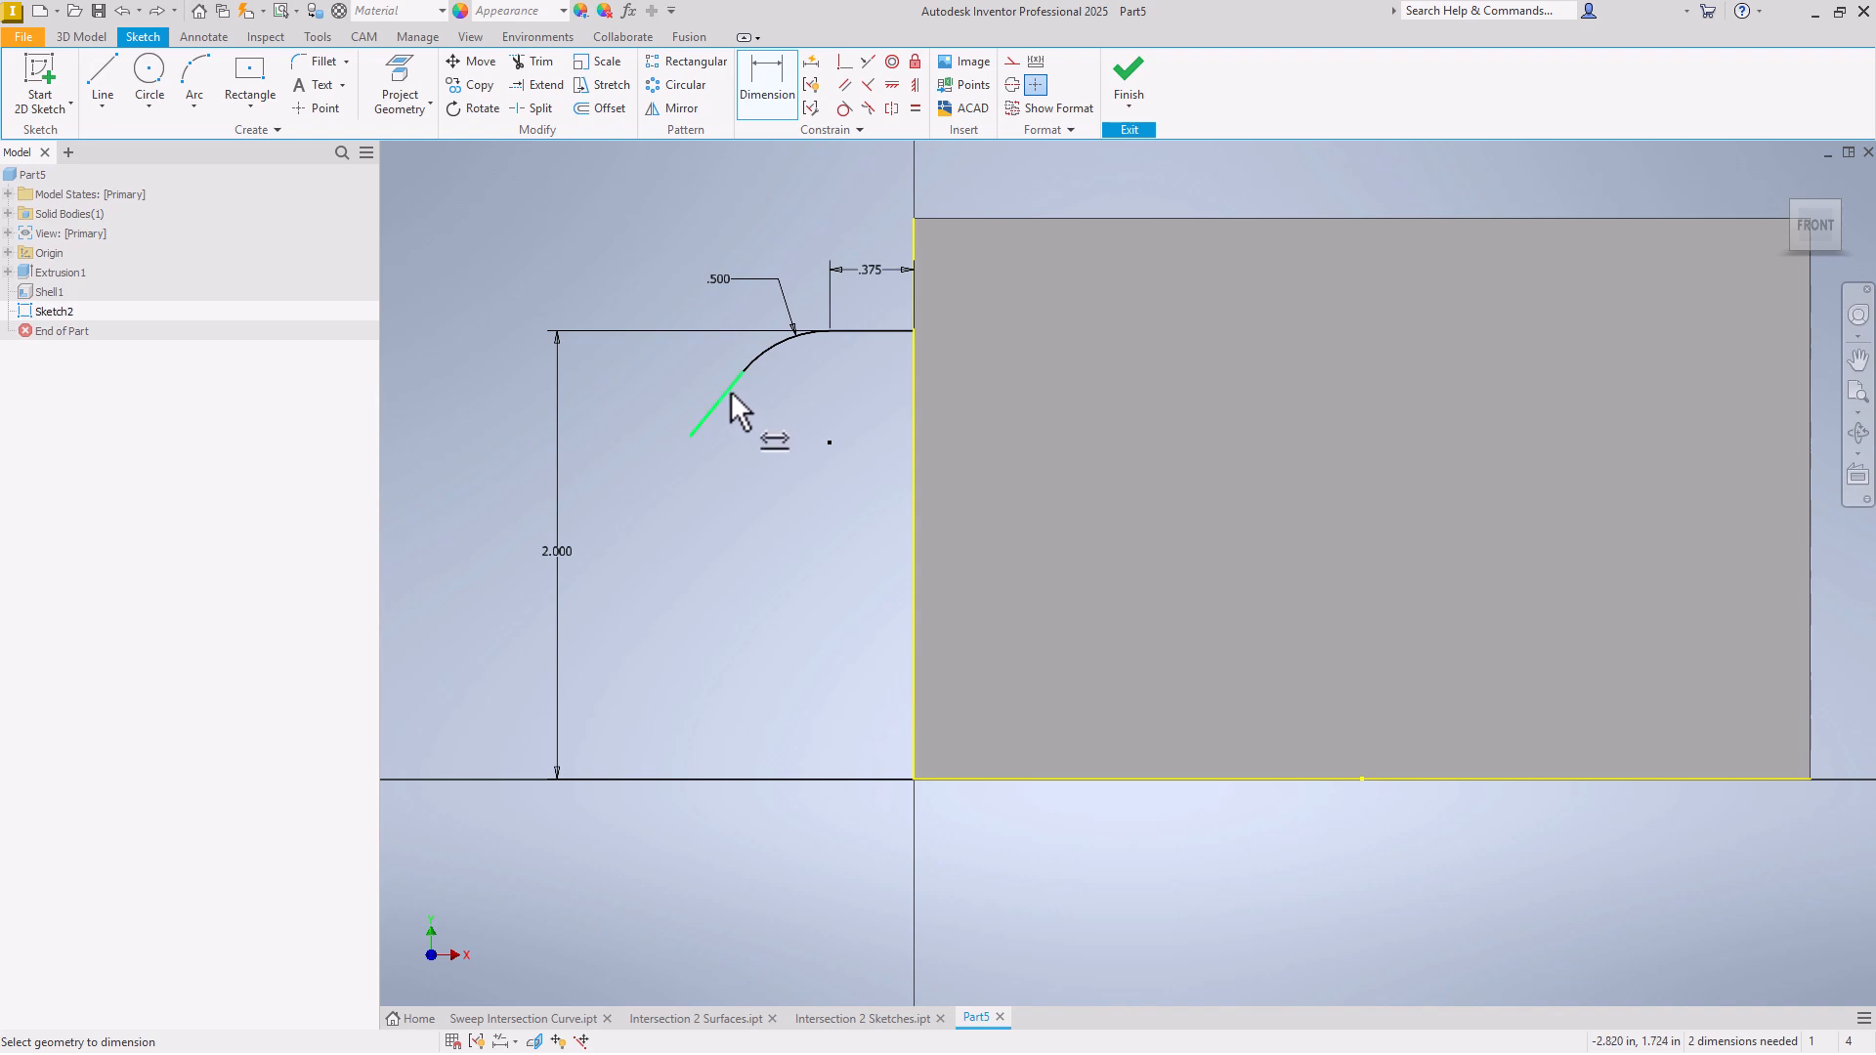
pyautogui.click(730, 393)
pyautogui.click(846, 332)
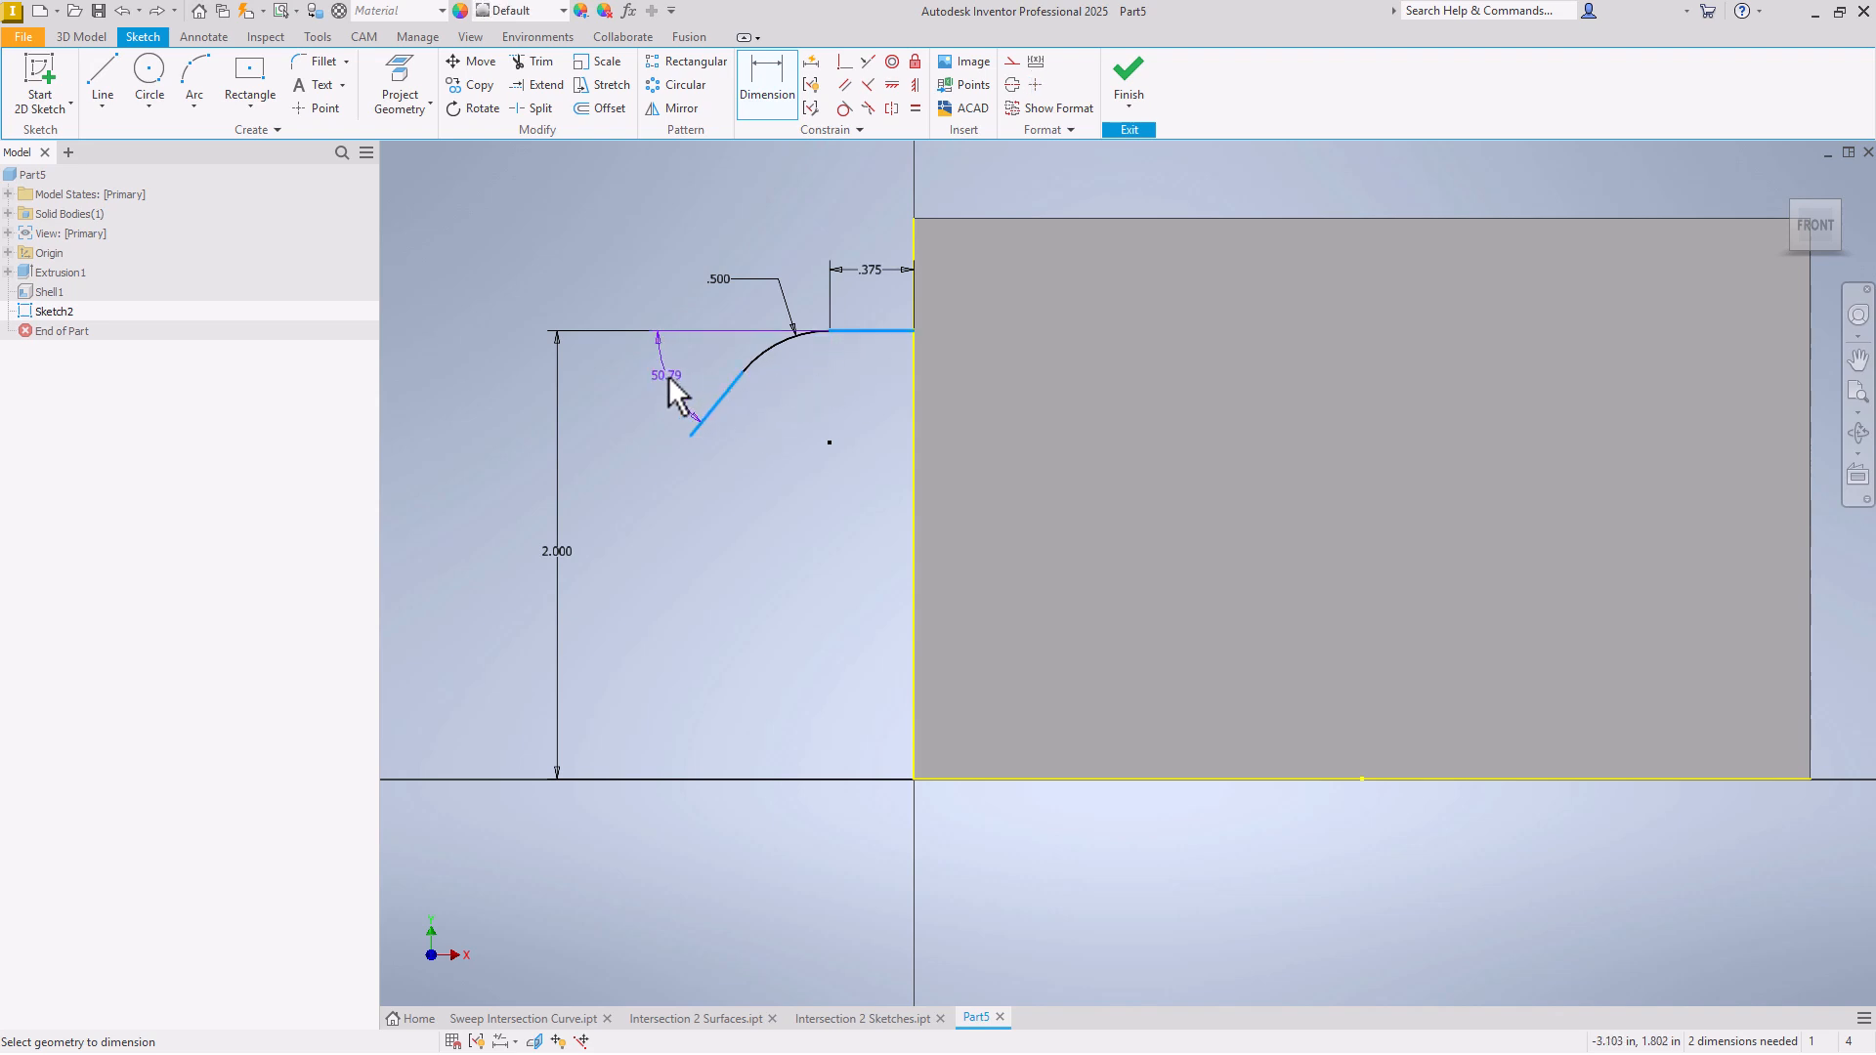
pyautogui.click(679, 371)
pyautogui.write('45')
pyautogui.press('Return')
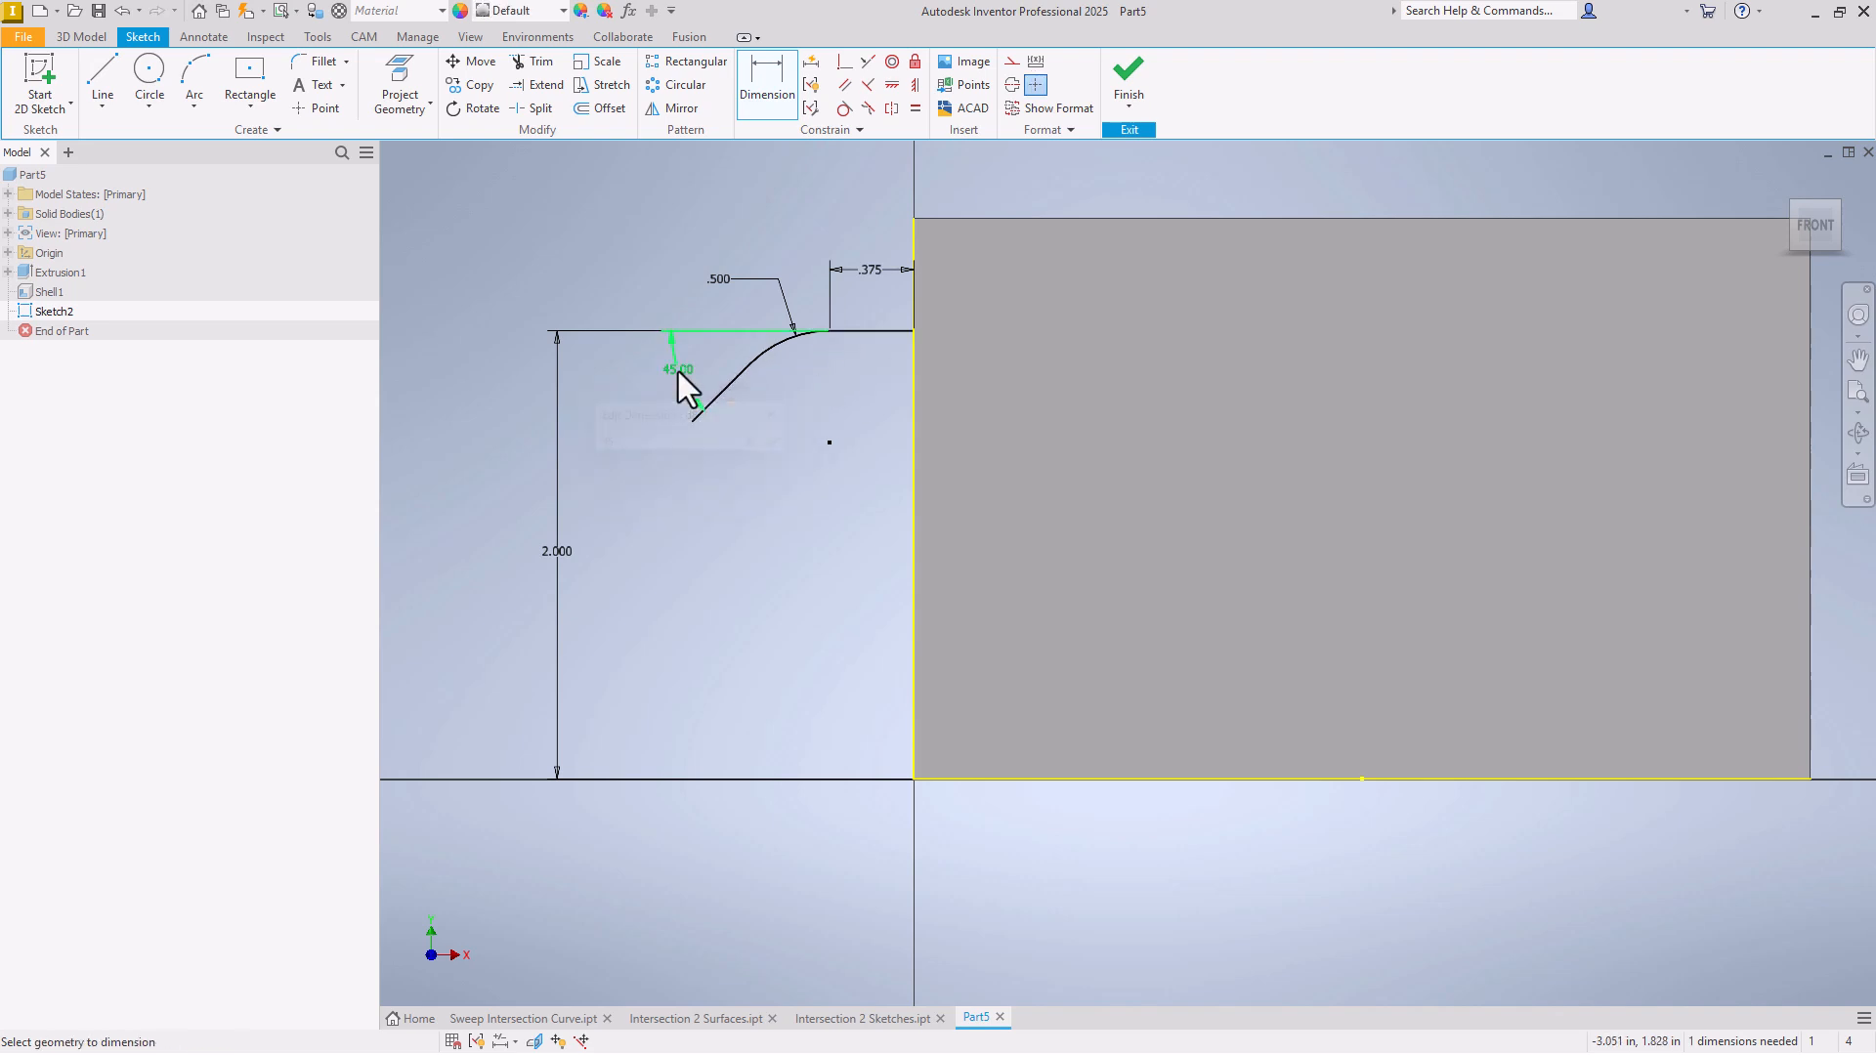
# Step: Dimension the sloping line's free end 1 in horizontally from the box's left edge and finish the sketch
pyautogui.click(922, 438)
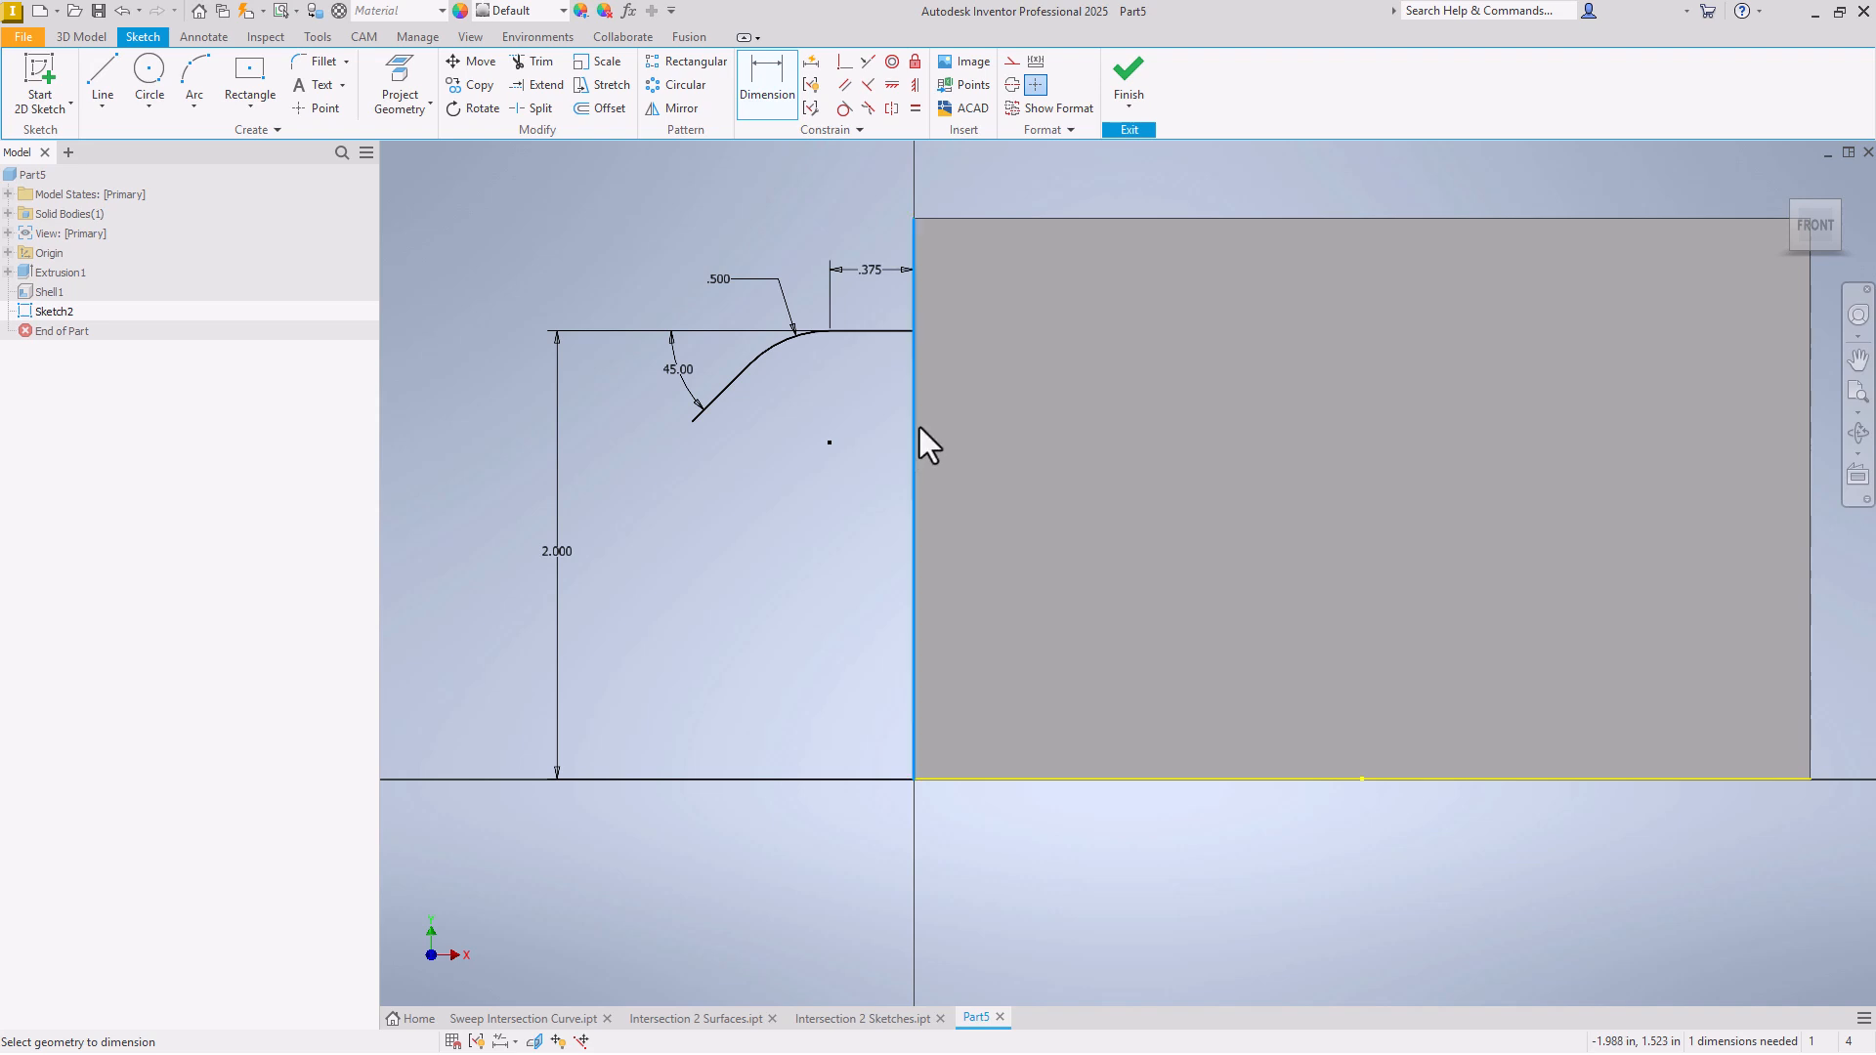
pyautogui.click(692, 422)
pyautogui.click(790, 526)
pyautogui.write('1')
pyautogui.press('Return')
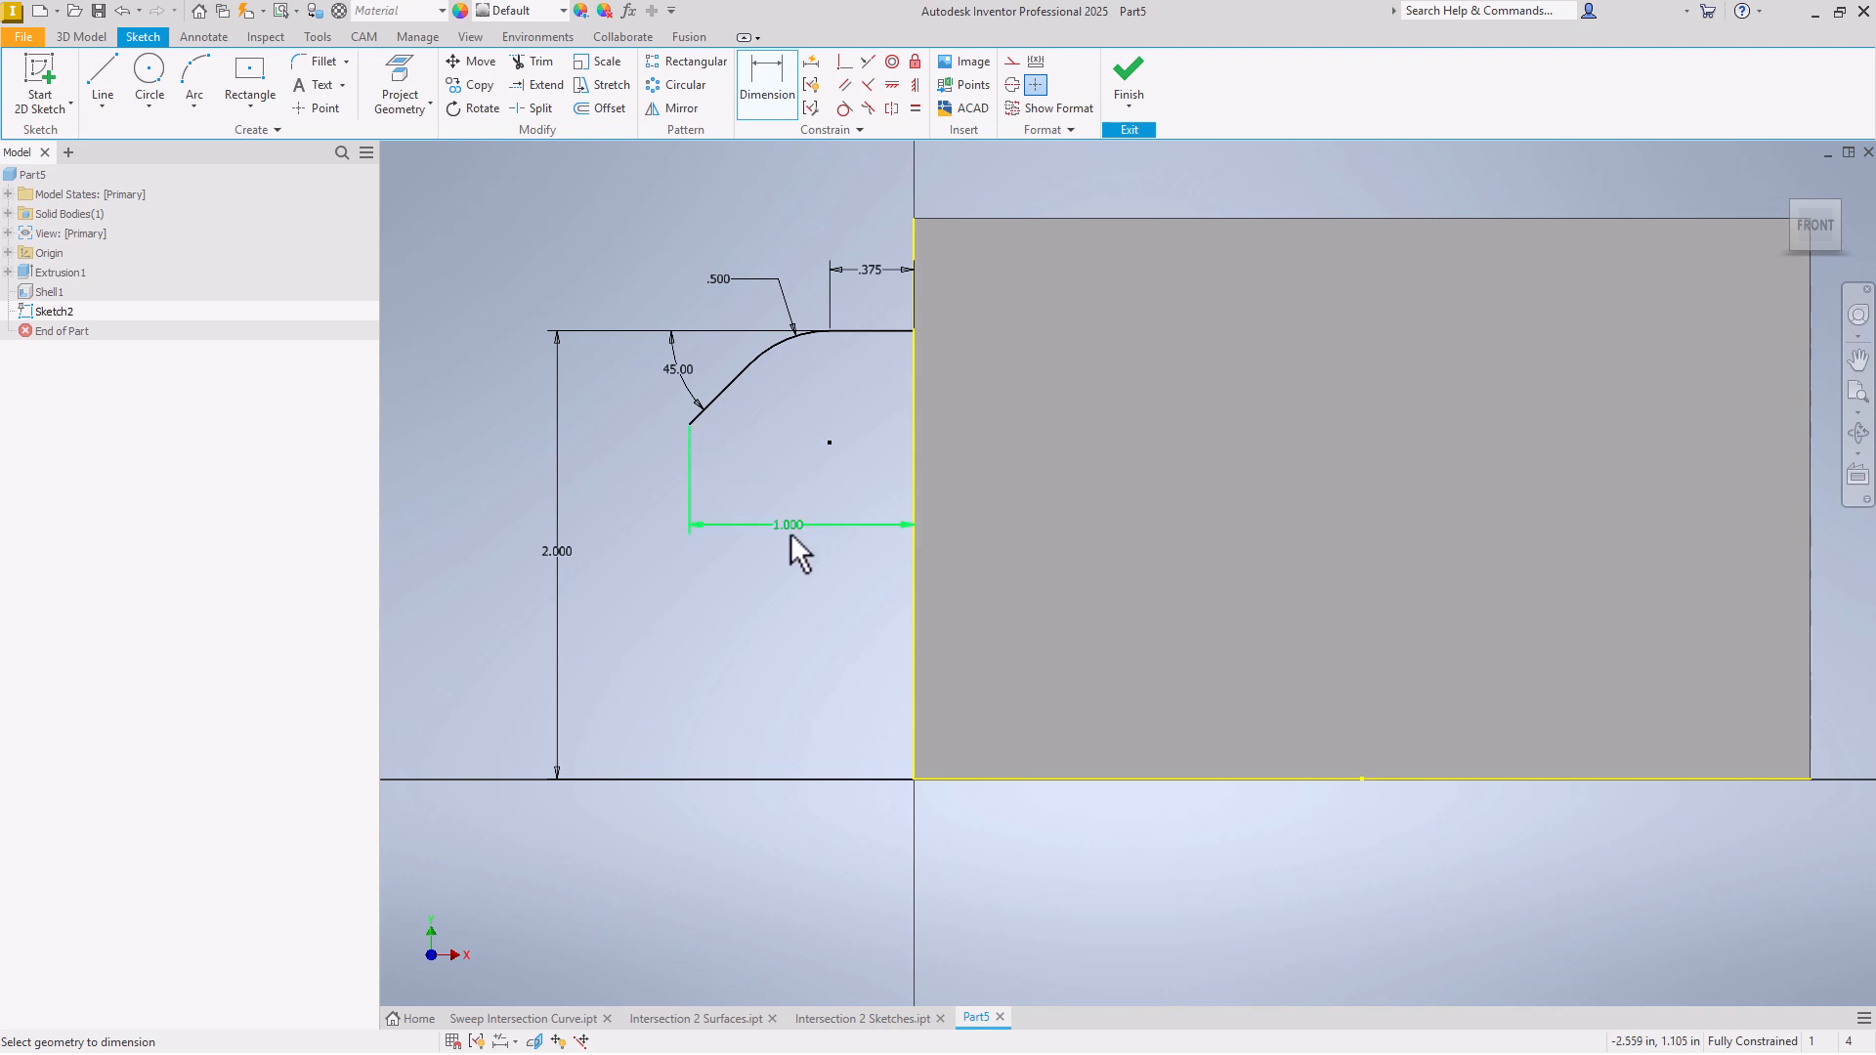
pyautogui.rightClick(611, 230)
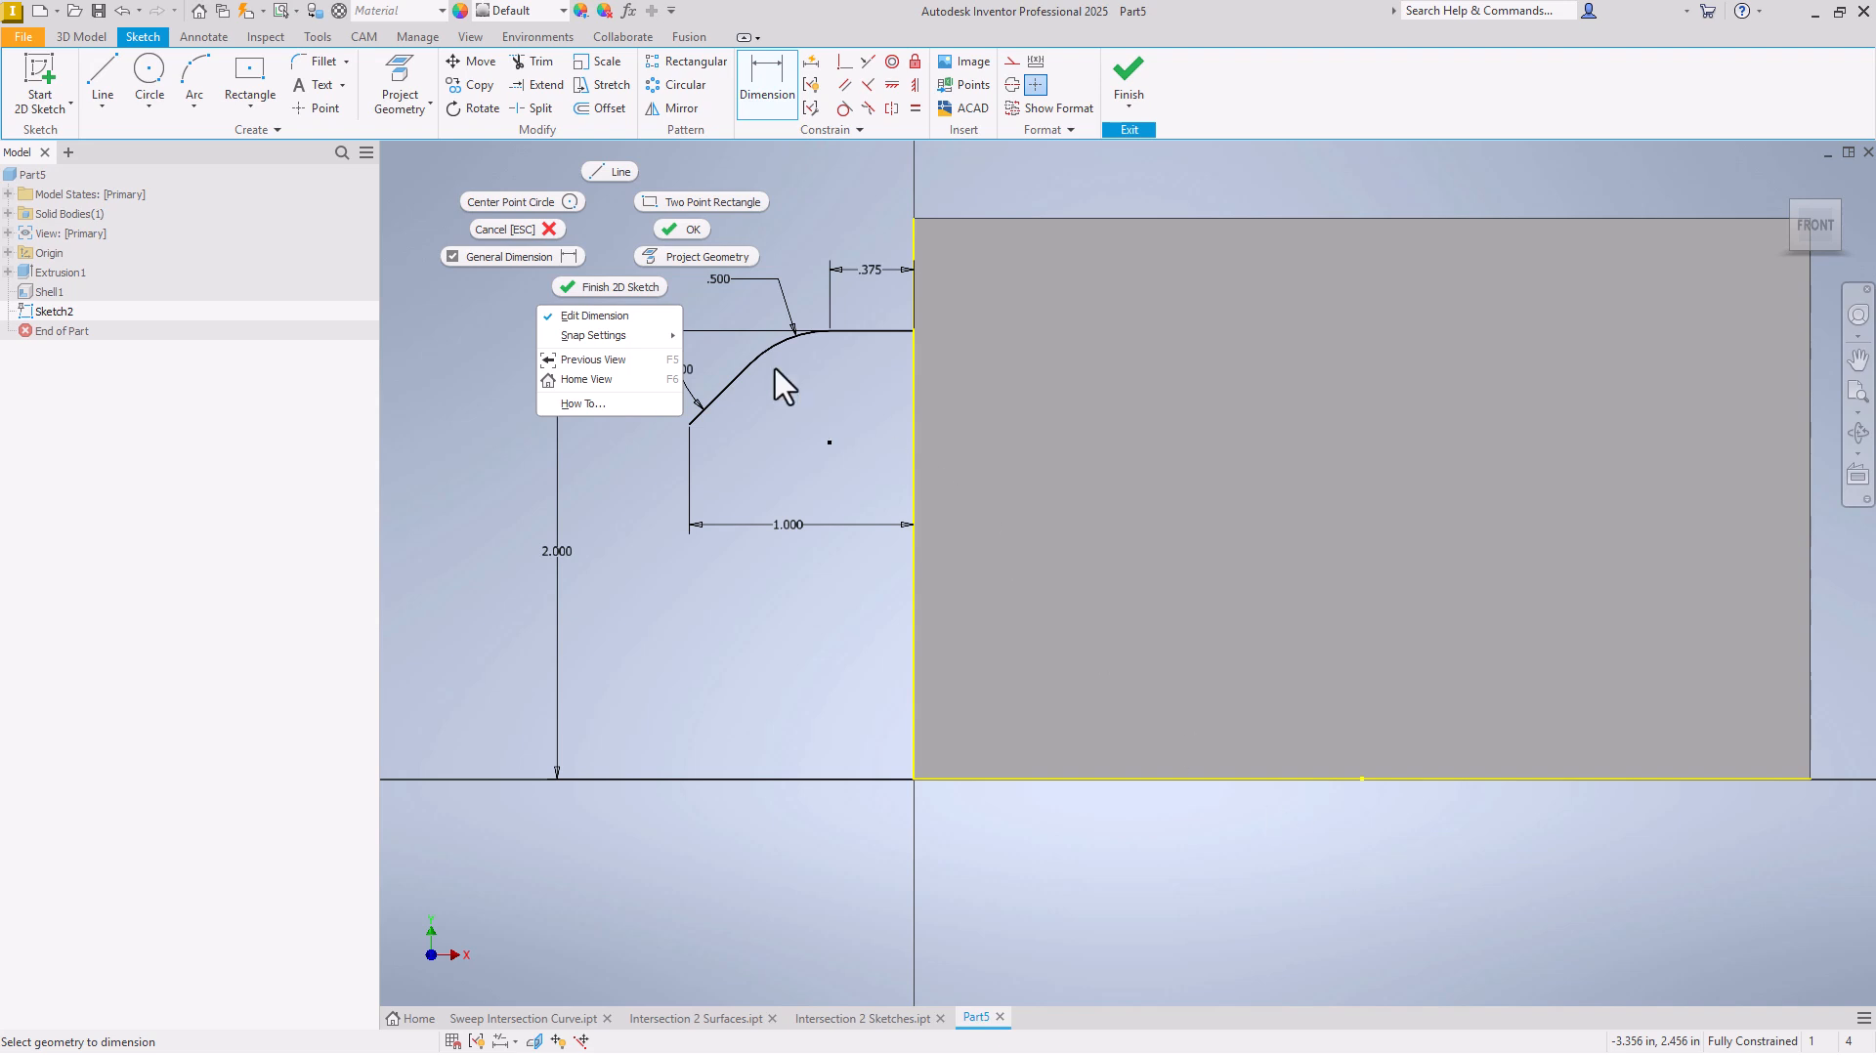
pyautogui.click(621, 286)
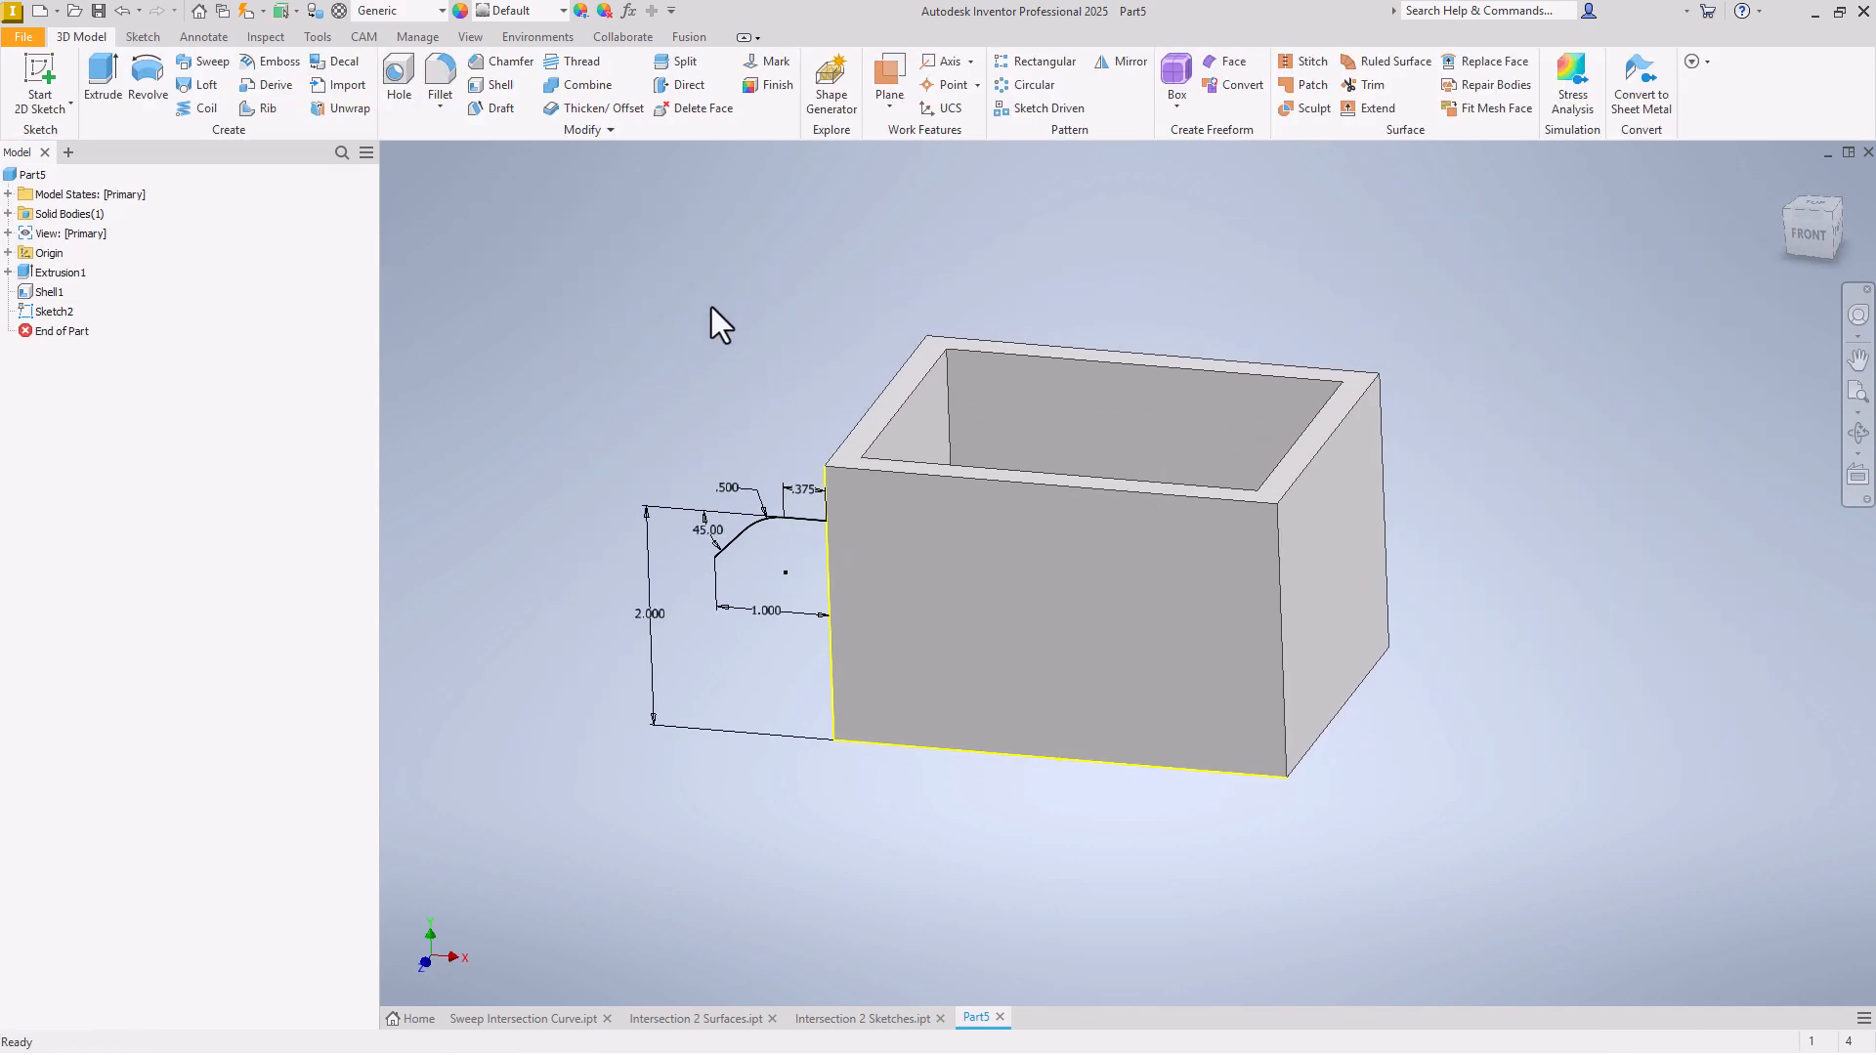
pyautogui.rightClick(654, 293)
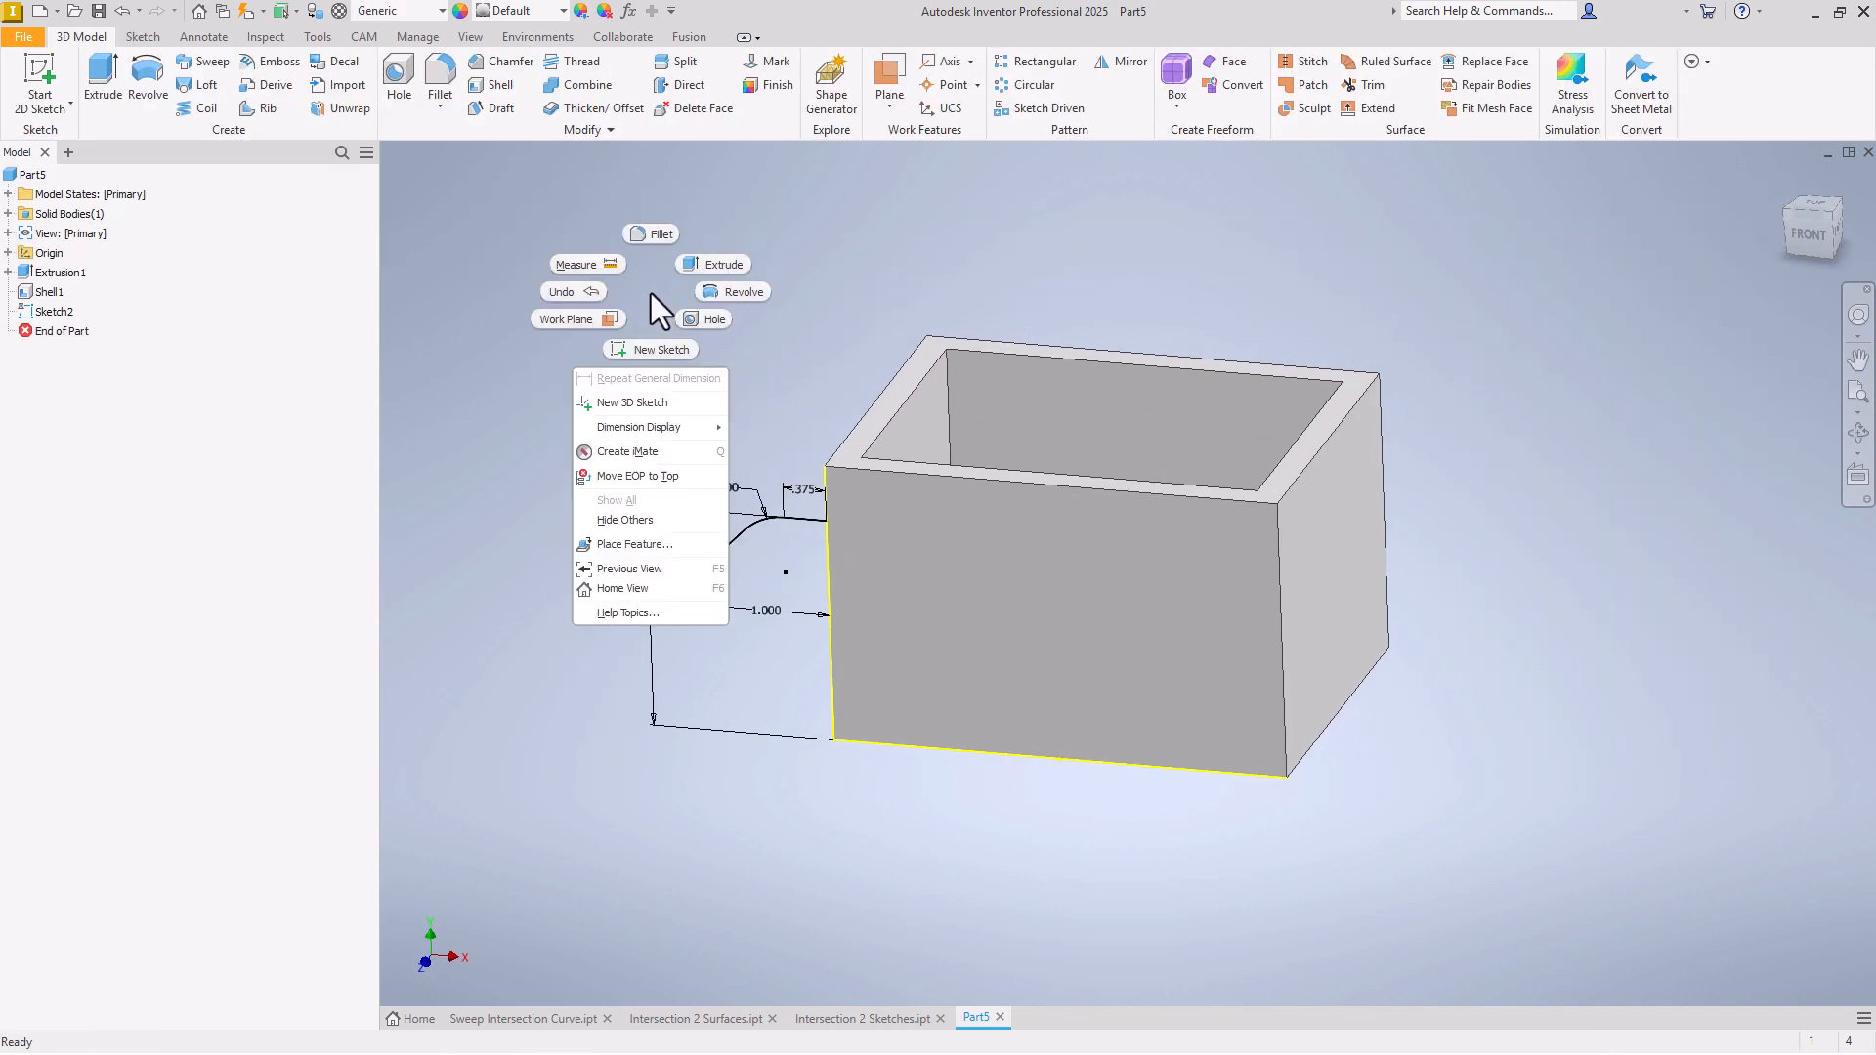
pyautogui.click(840, 324)
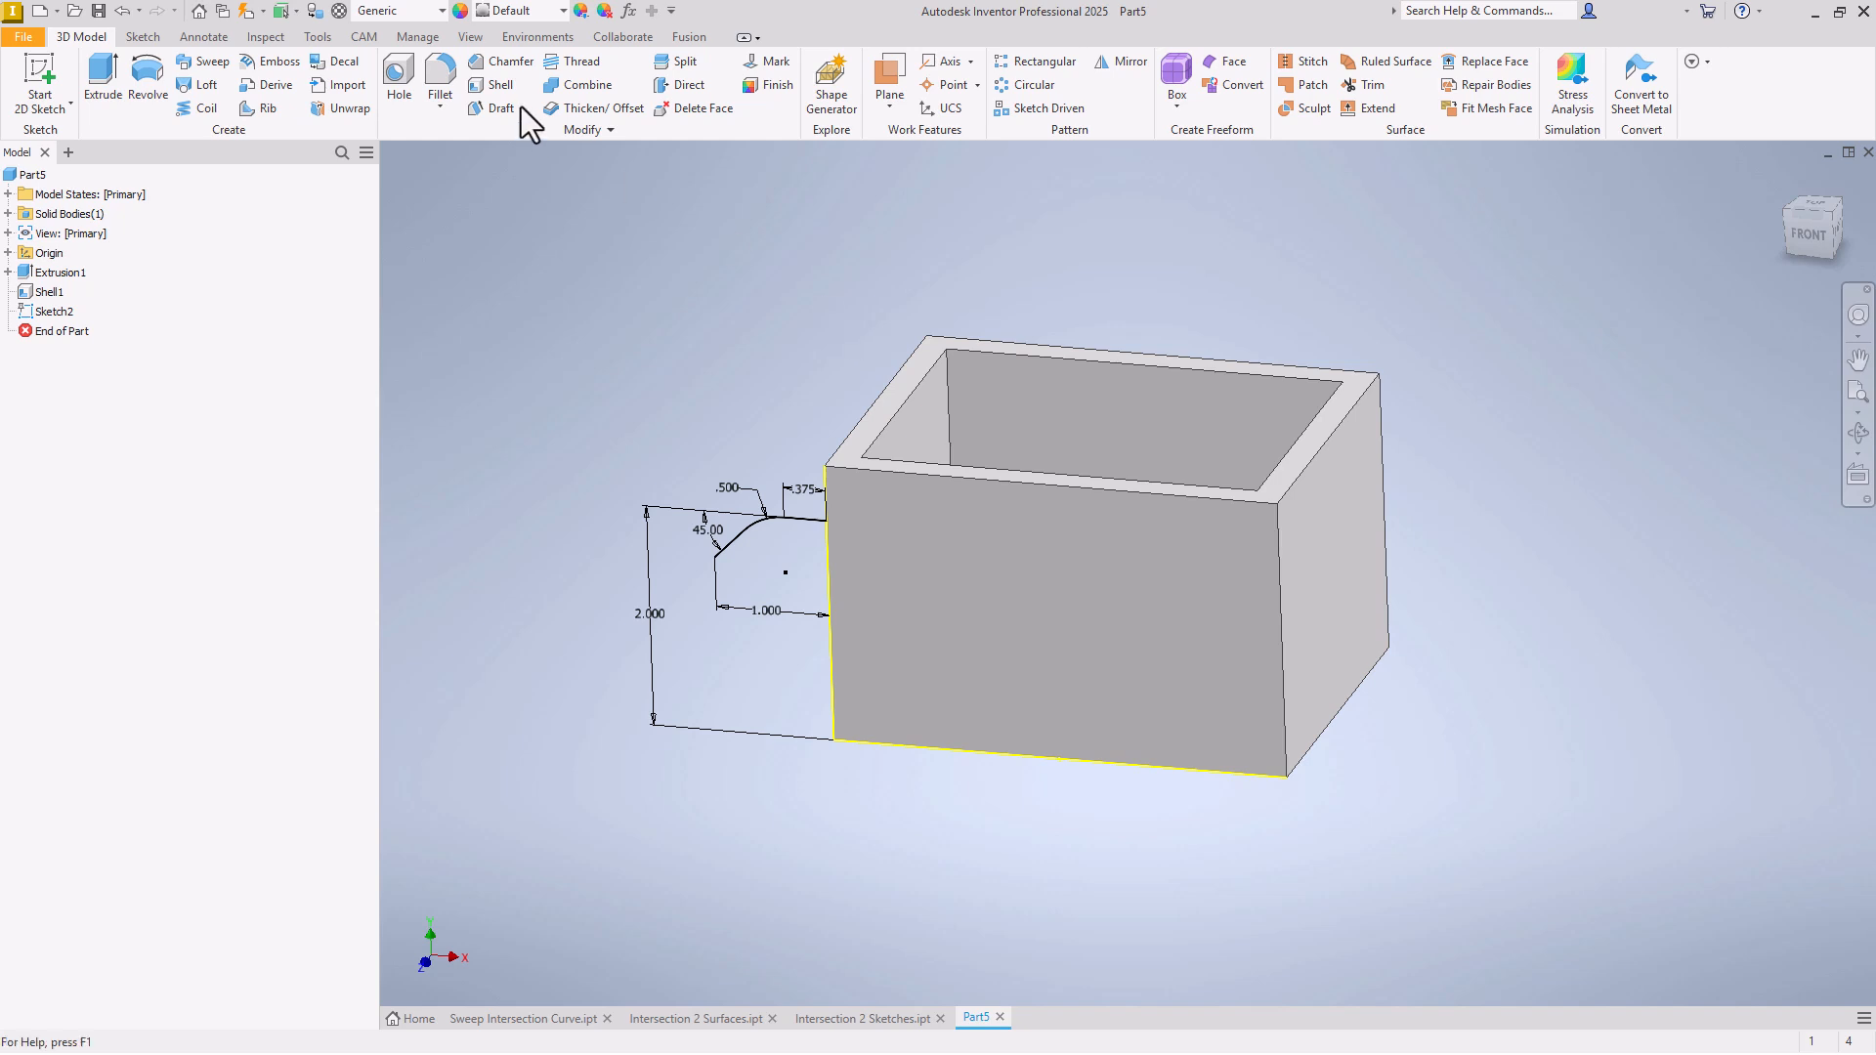
pyautogui.click(105, 66)
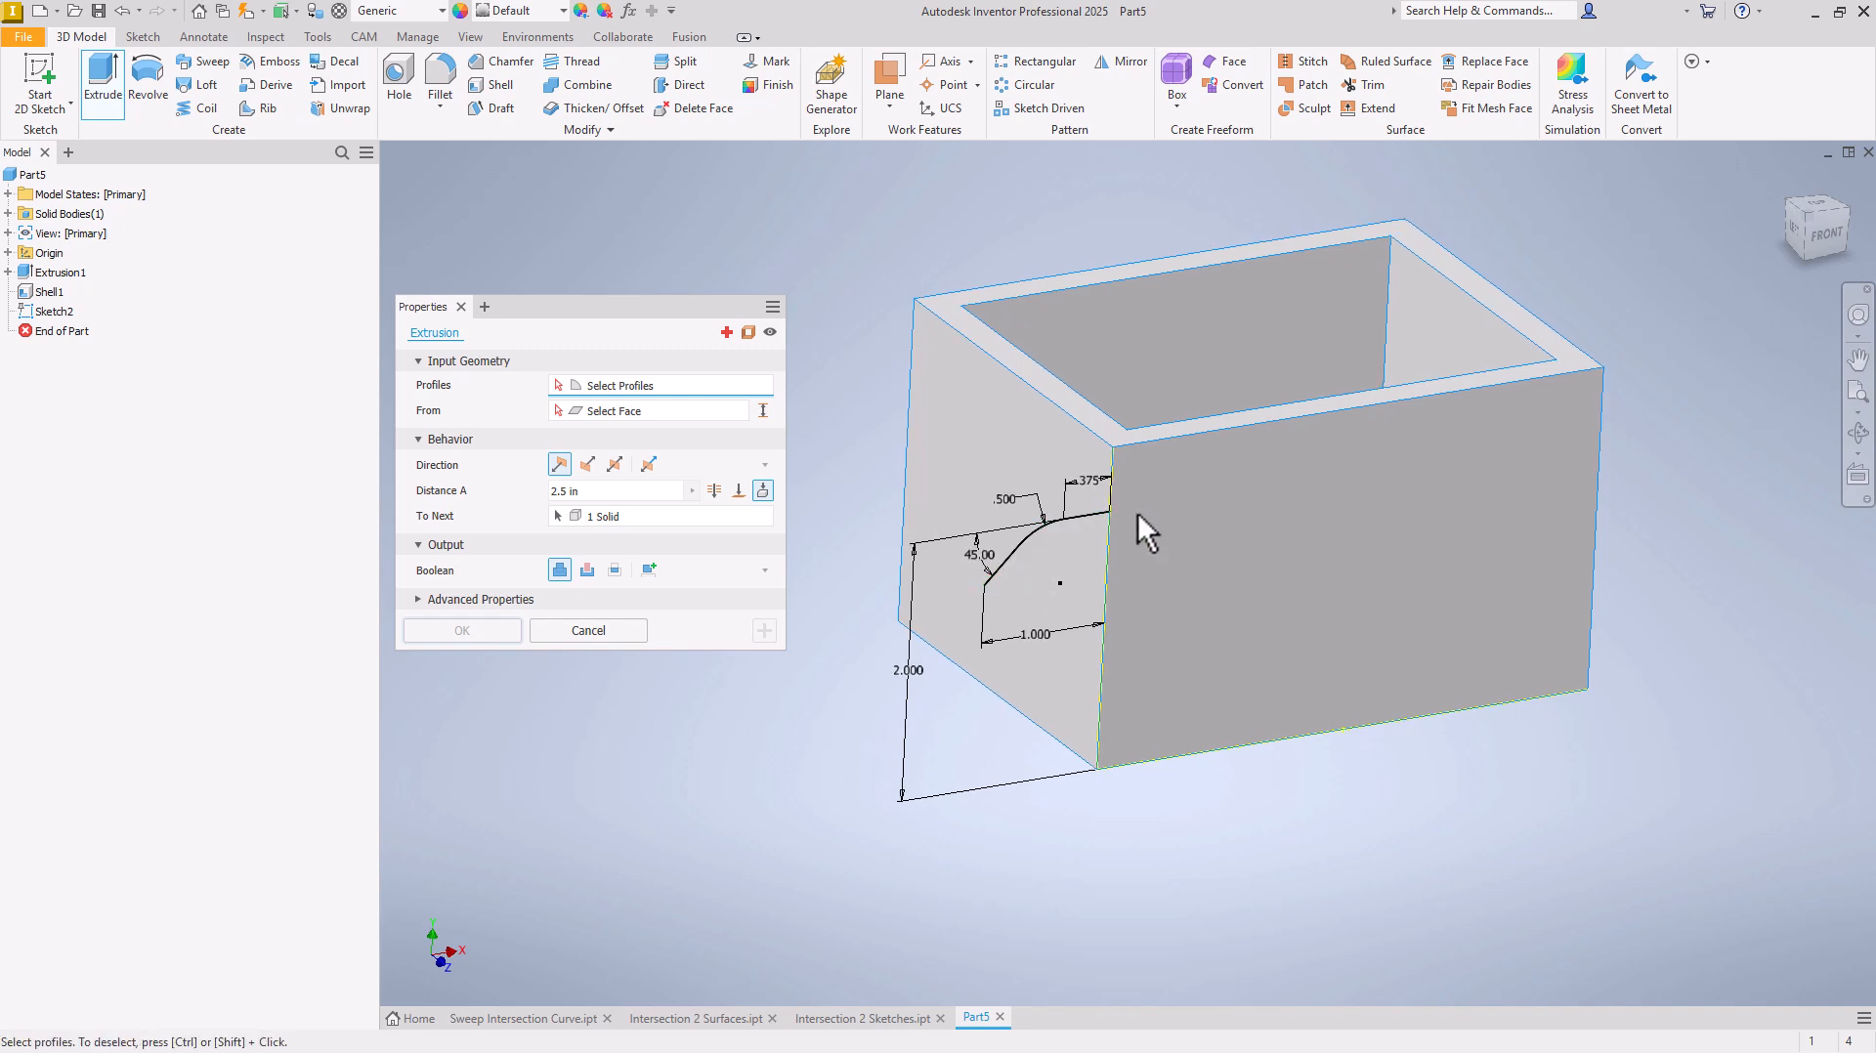
pyautogui.keyDown('shift'); pyautogui.moveTo(1019, 550); pyautogui.dragTo(1020, 544, button='middle'); pyautogui.keyUp('shift')
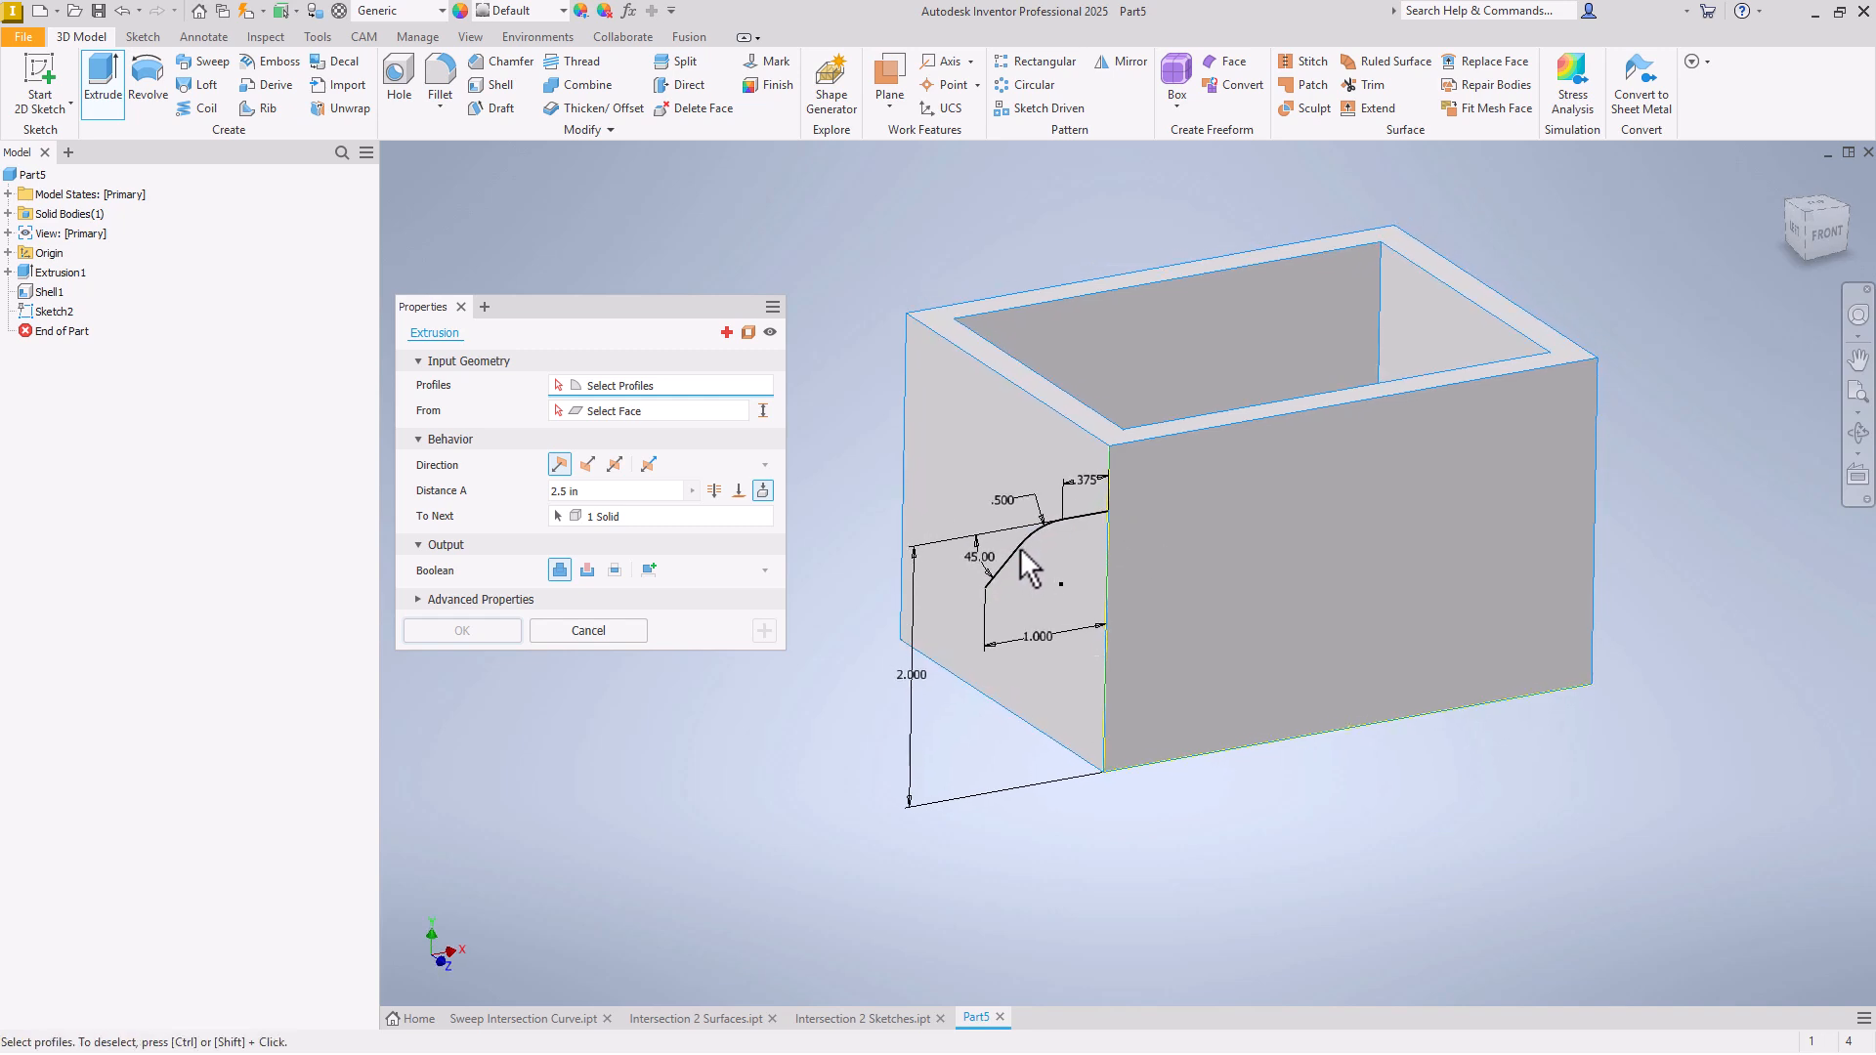
pyautogui.click(1021, 547)
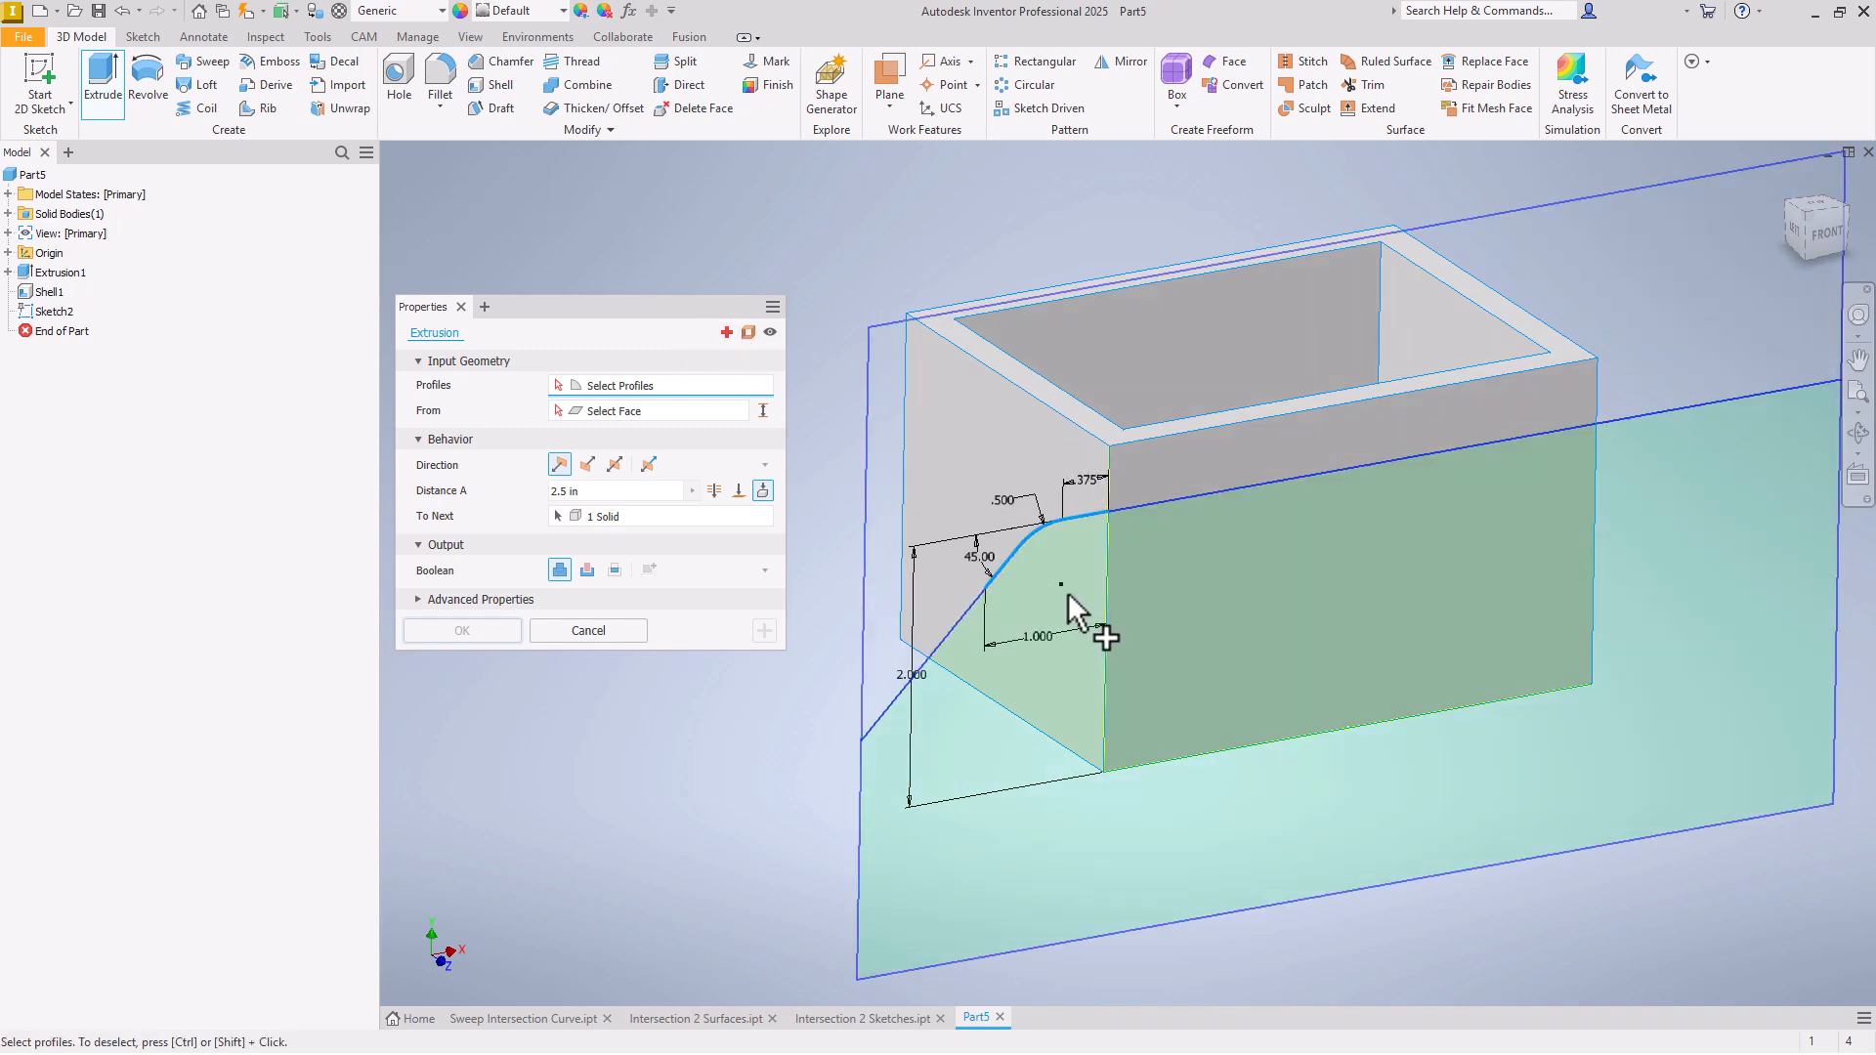
pyautogui.click(998, 489)
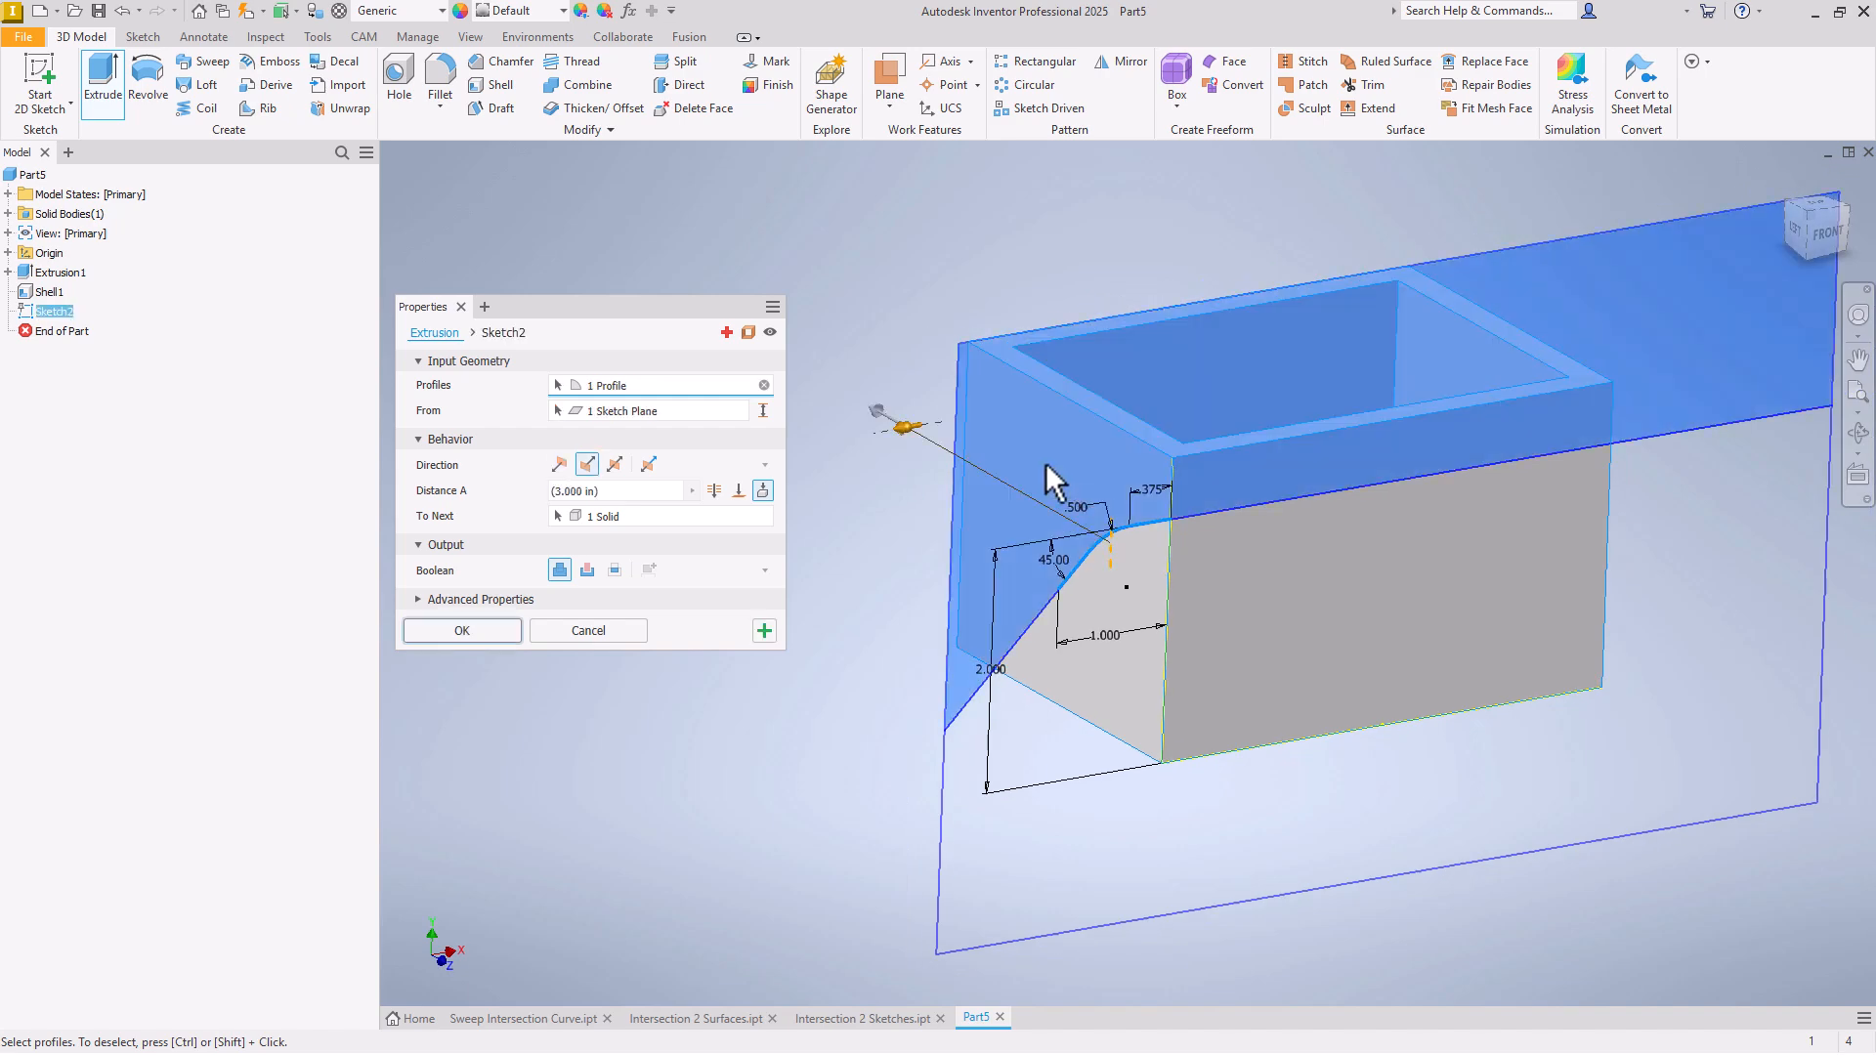
pyautogui.keyDown('shift'); pyautogui.moveTo(1045, 461); pyautogui.dragTo(929, 479, button='middle'); pyautogui.keyUp('shift')
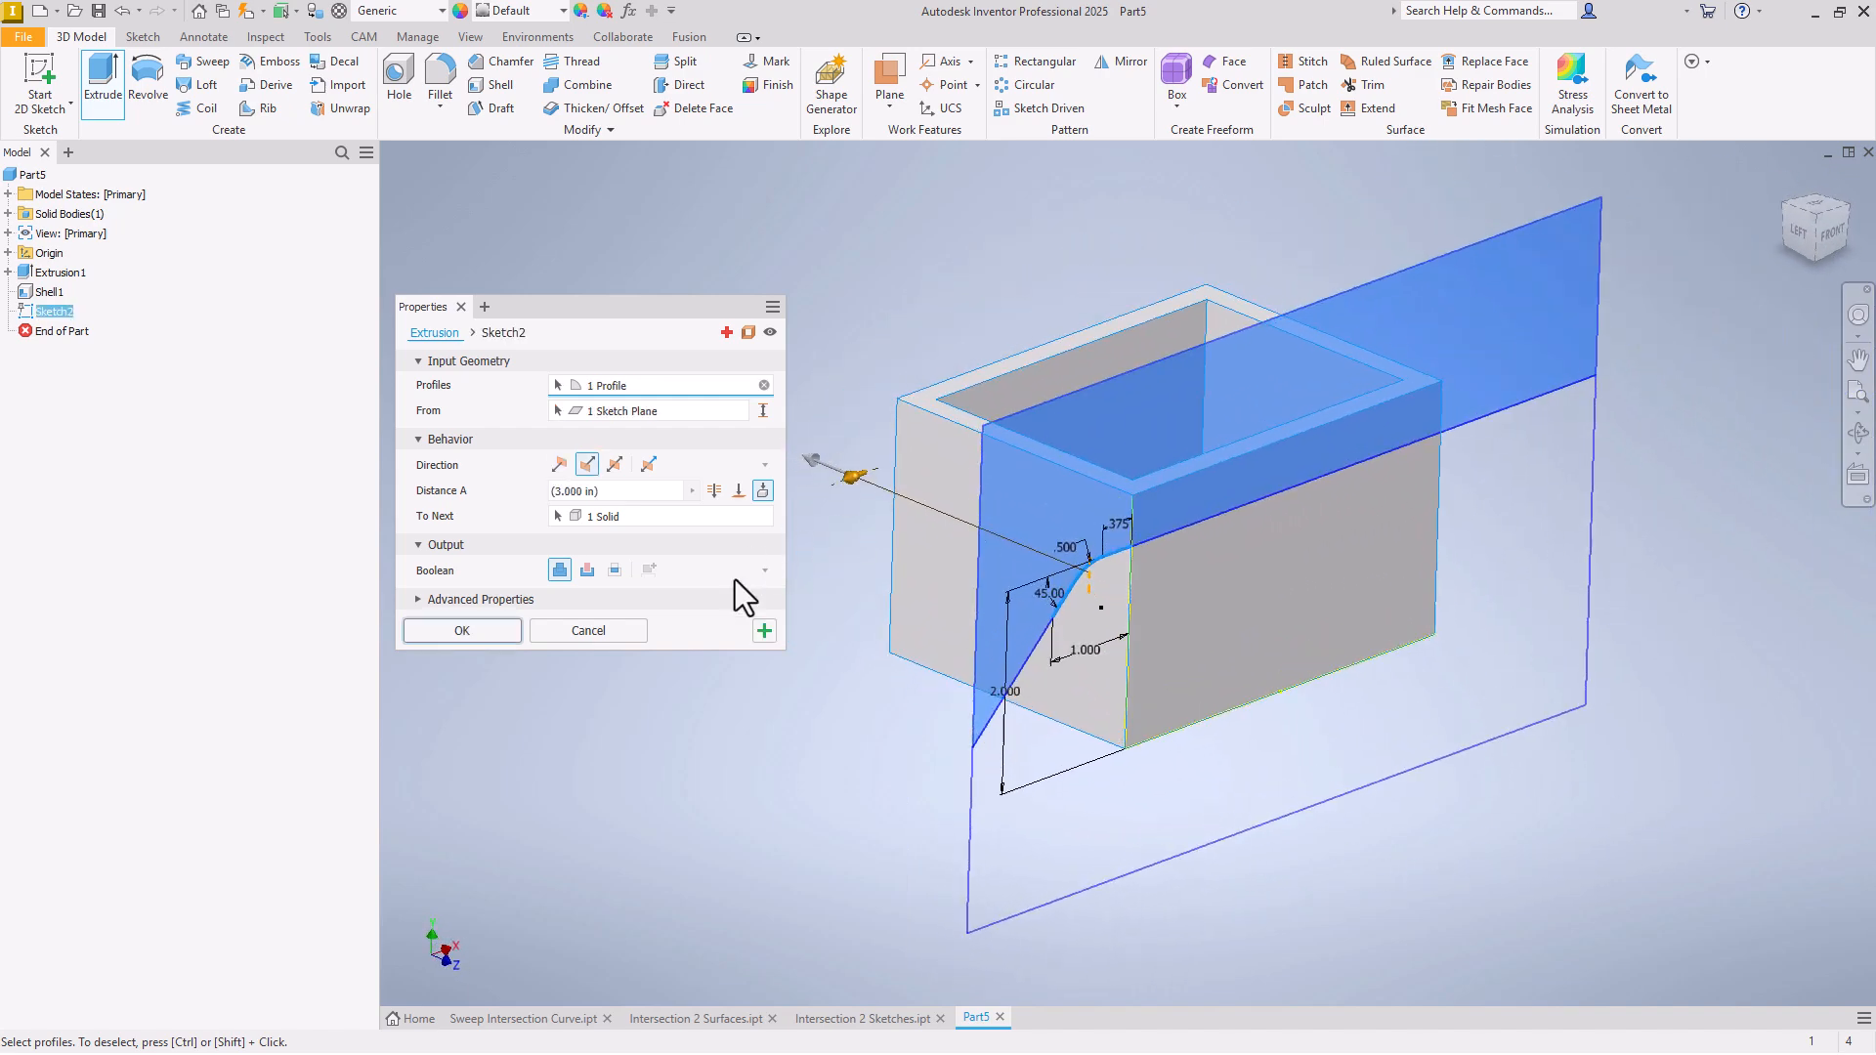
pyautogui.click(588, 631)
# Step: Extrude the three-curve handle profile as a surface from its sketch plane to the box's back face
pyautogui.click(107, 70)
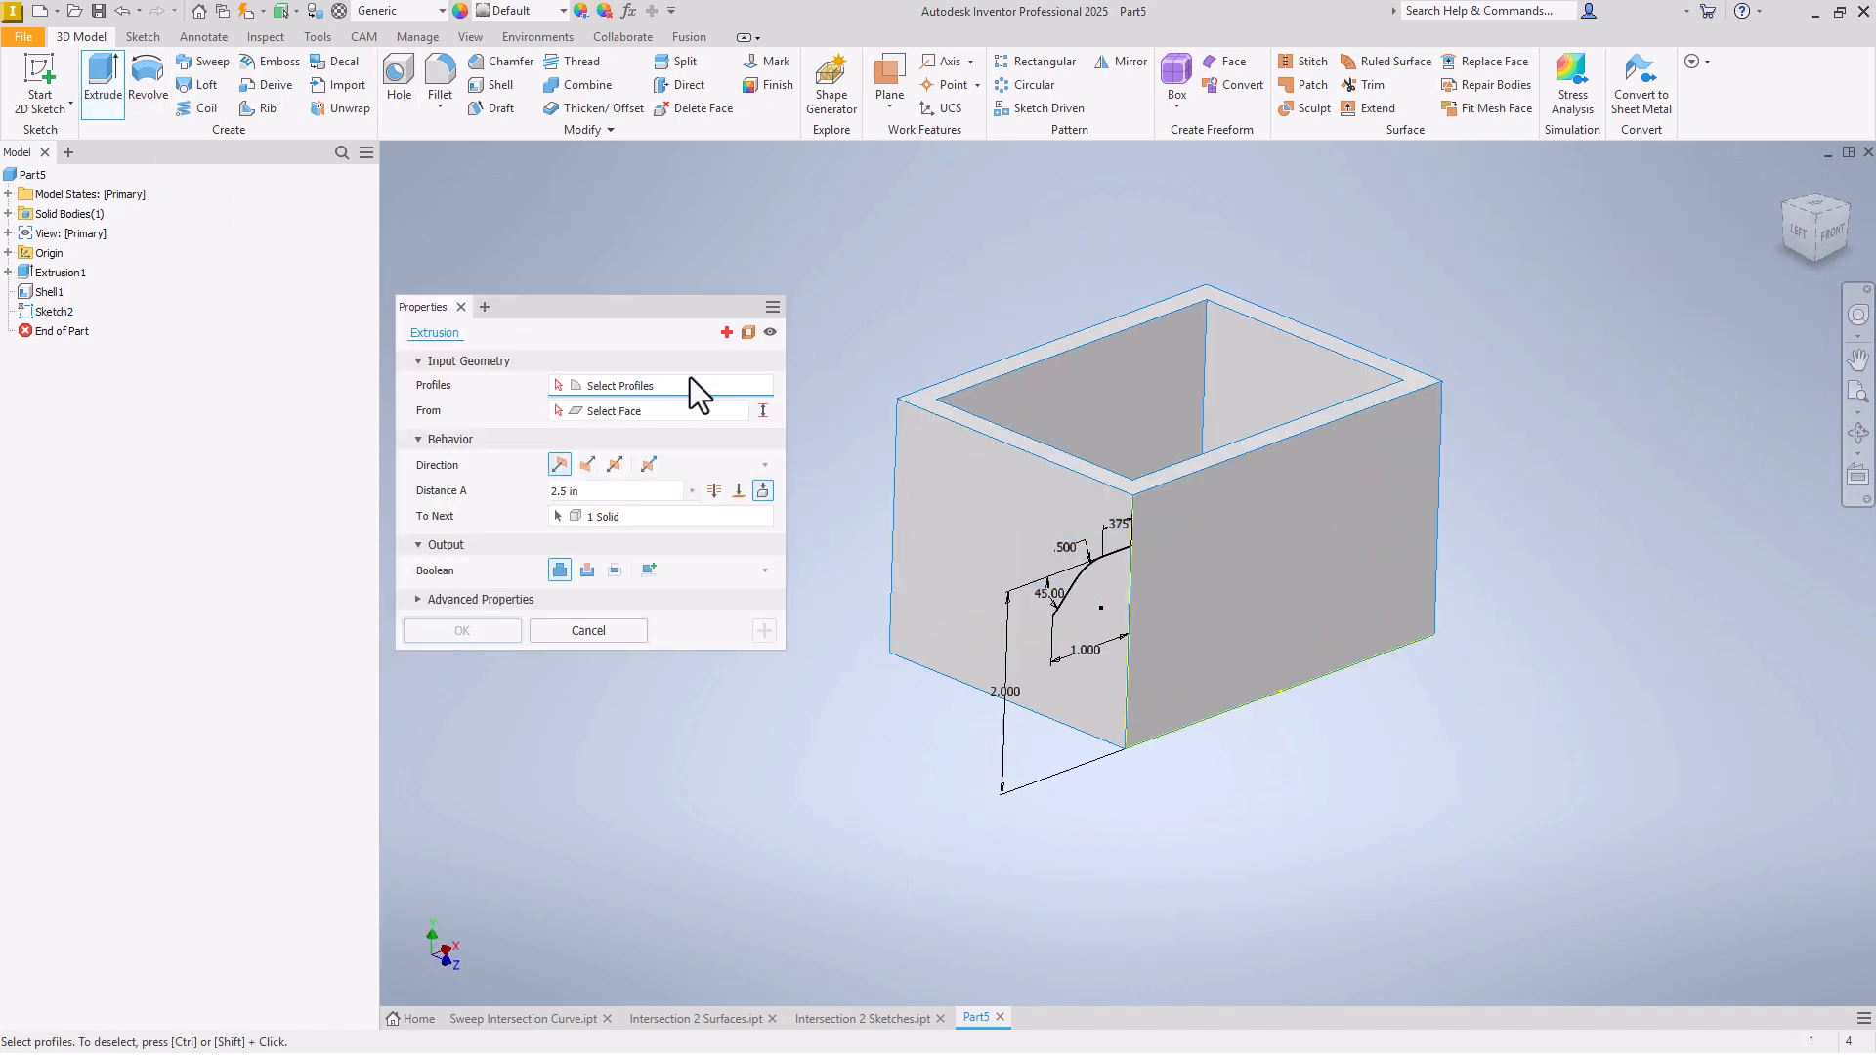
pyautogui.click(747, 332)
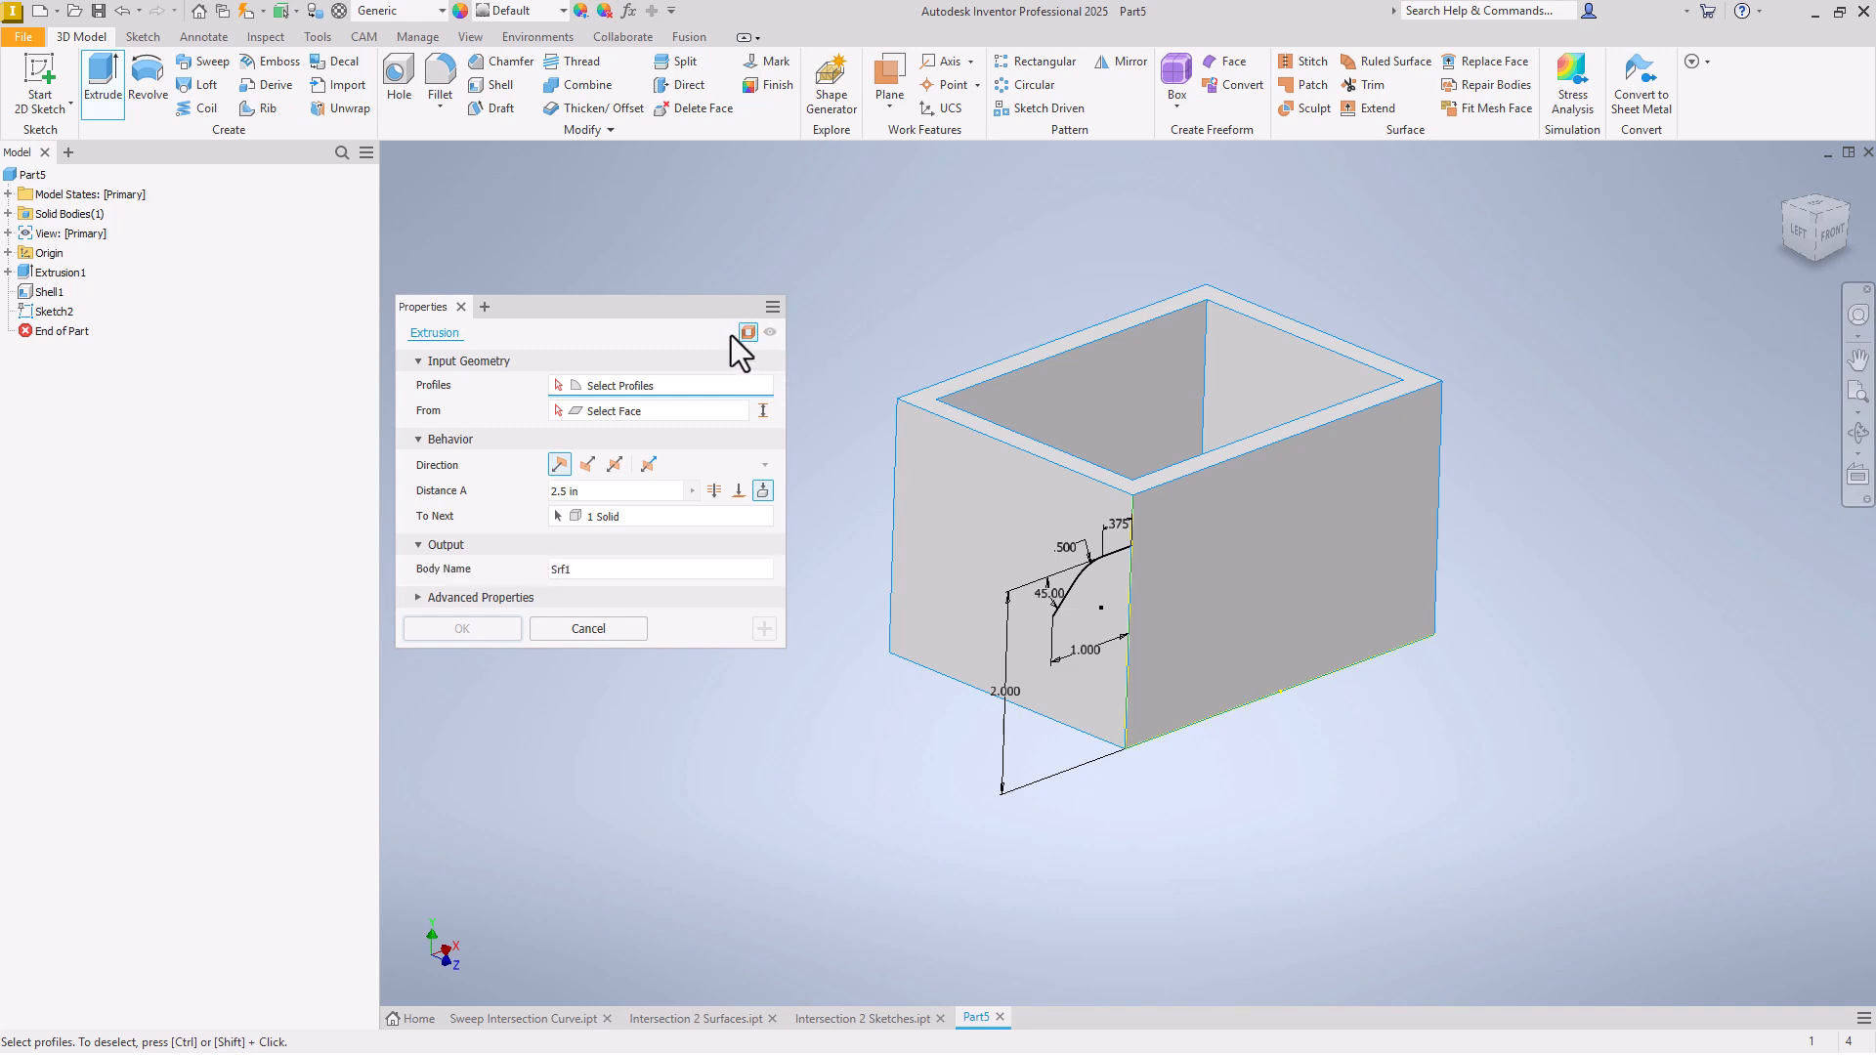
pyautogui.click(1087, 596)
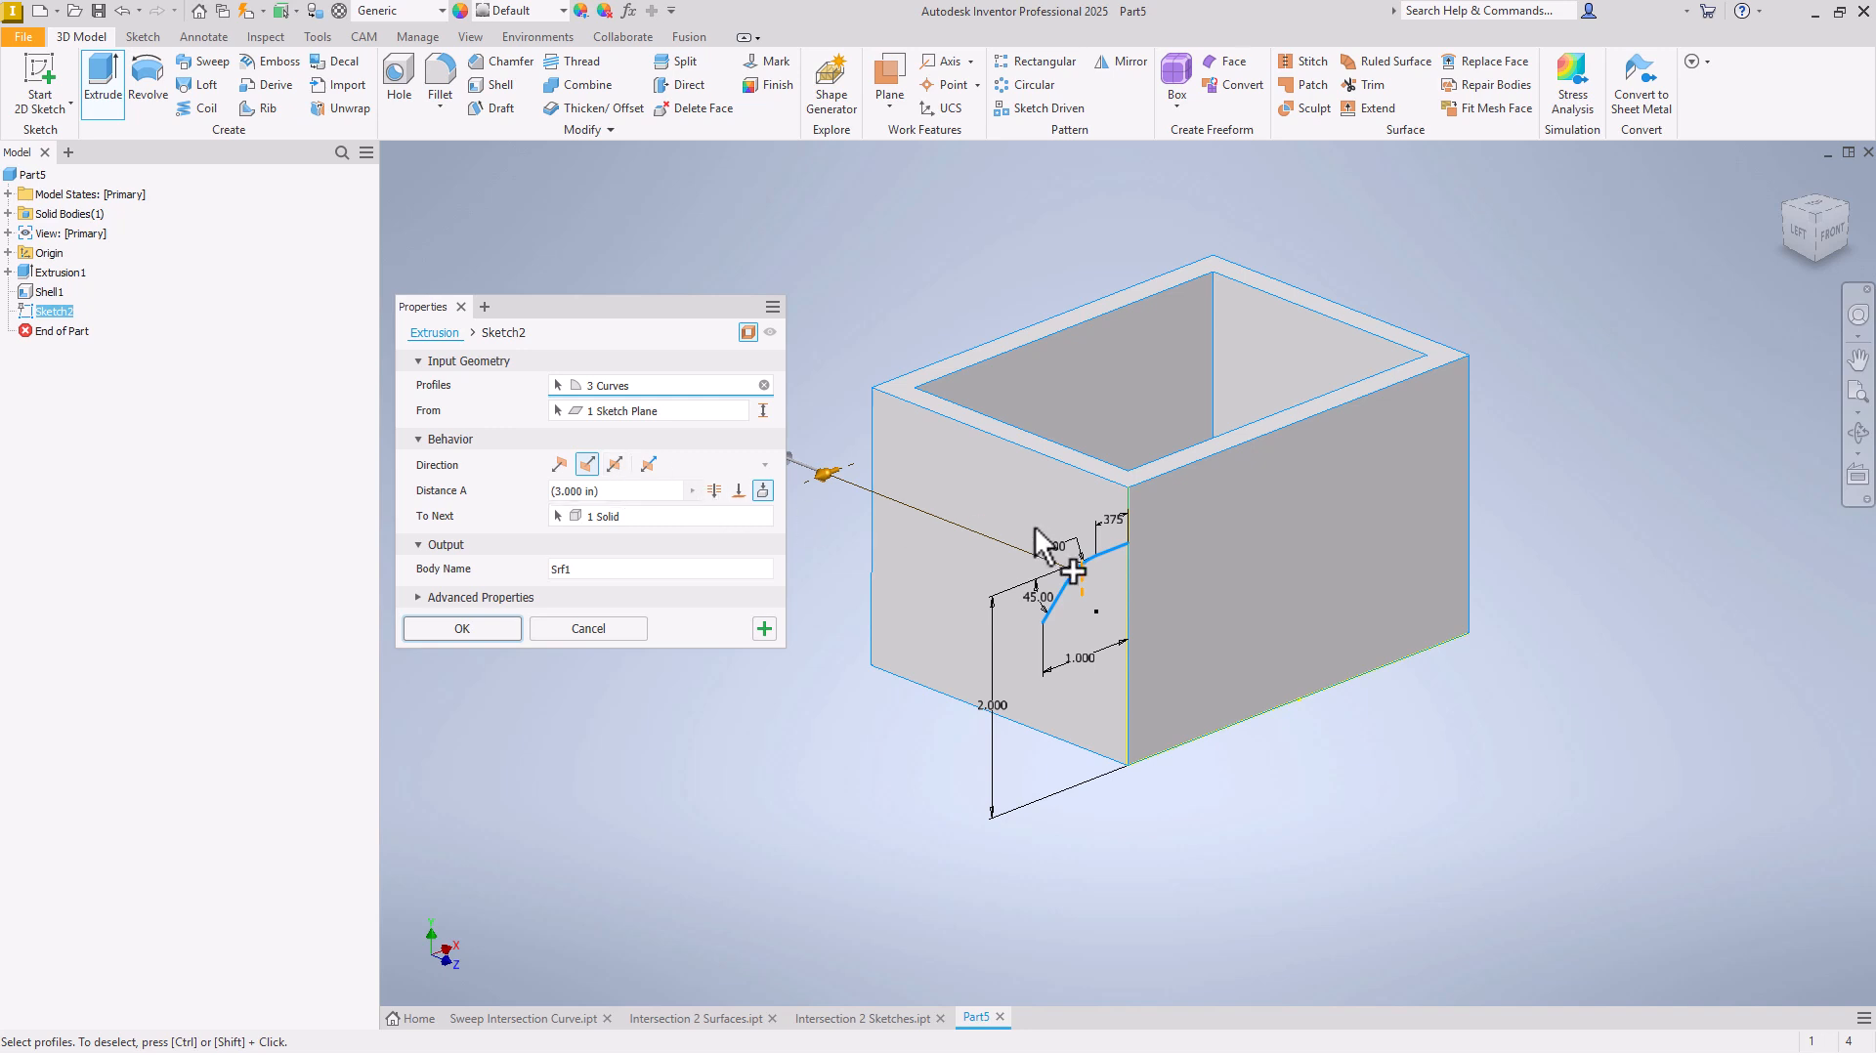
pyautogui.click(737, 492)
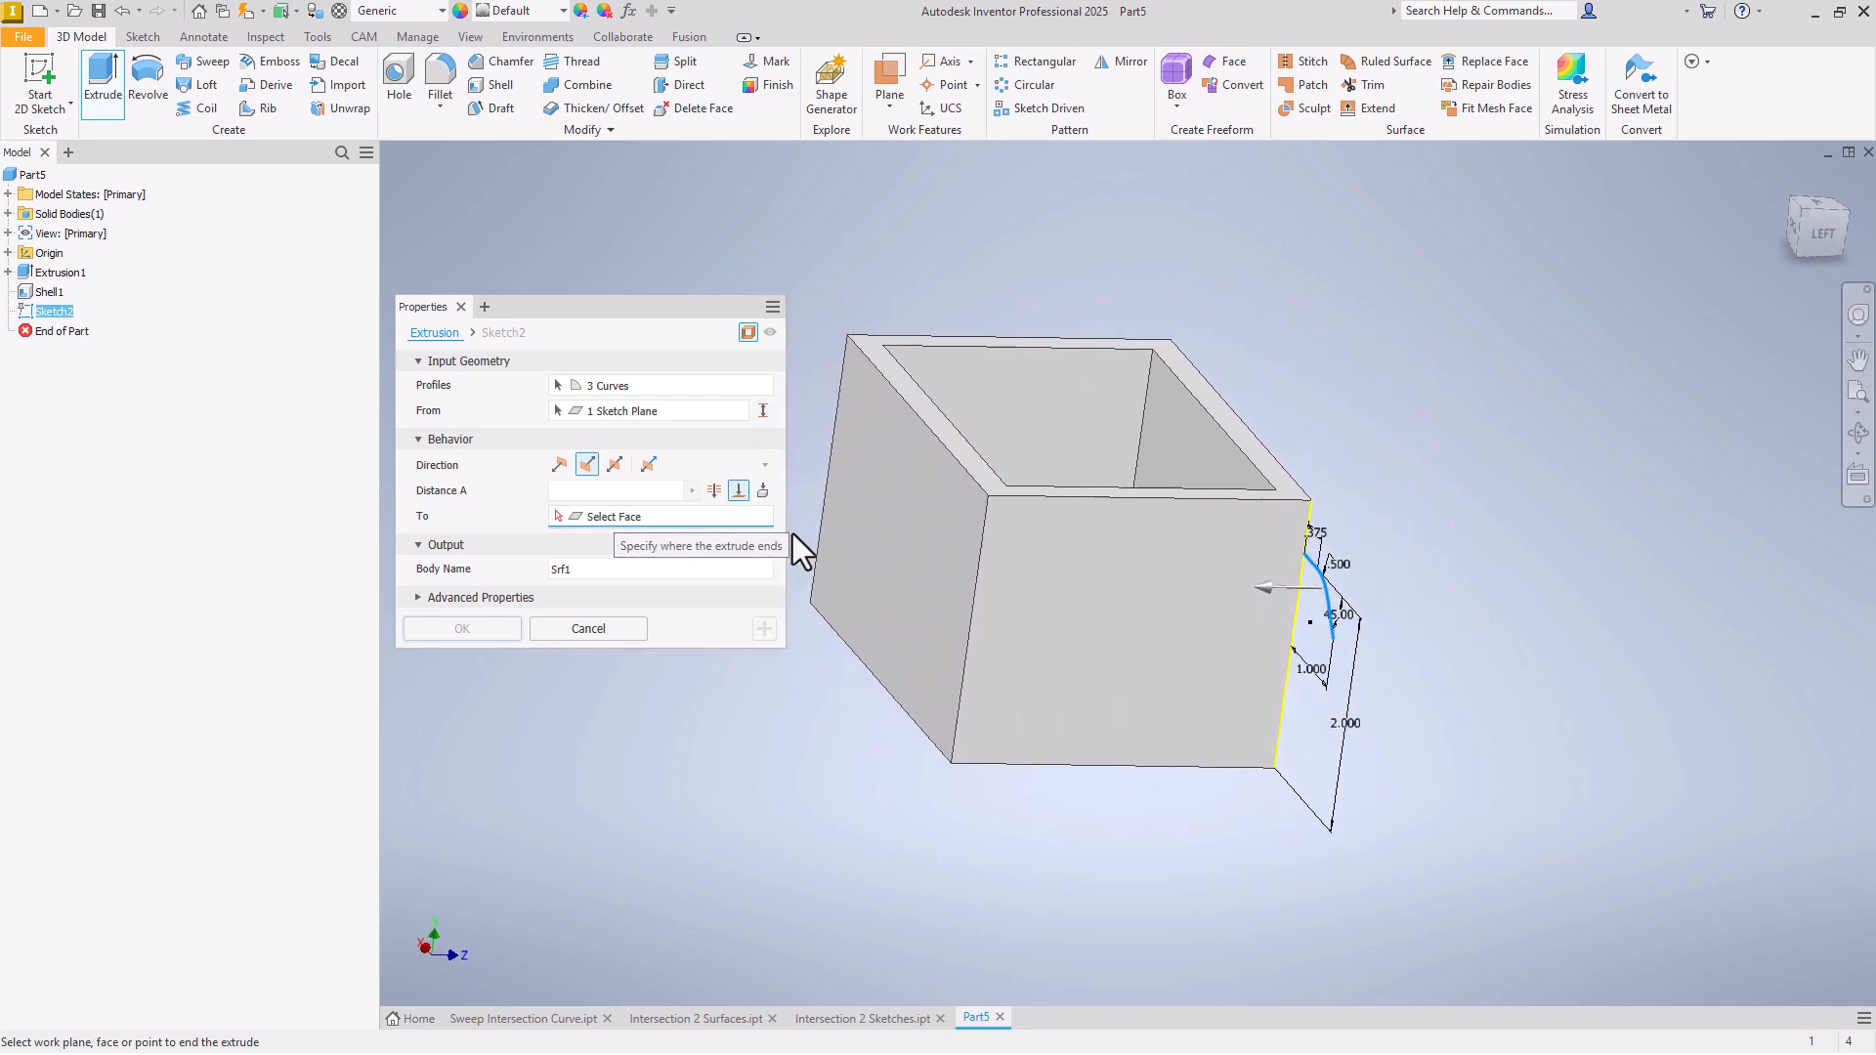
pyautogui.click(954, 528)
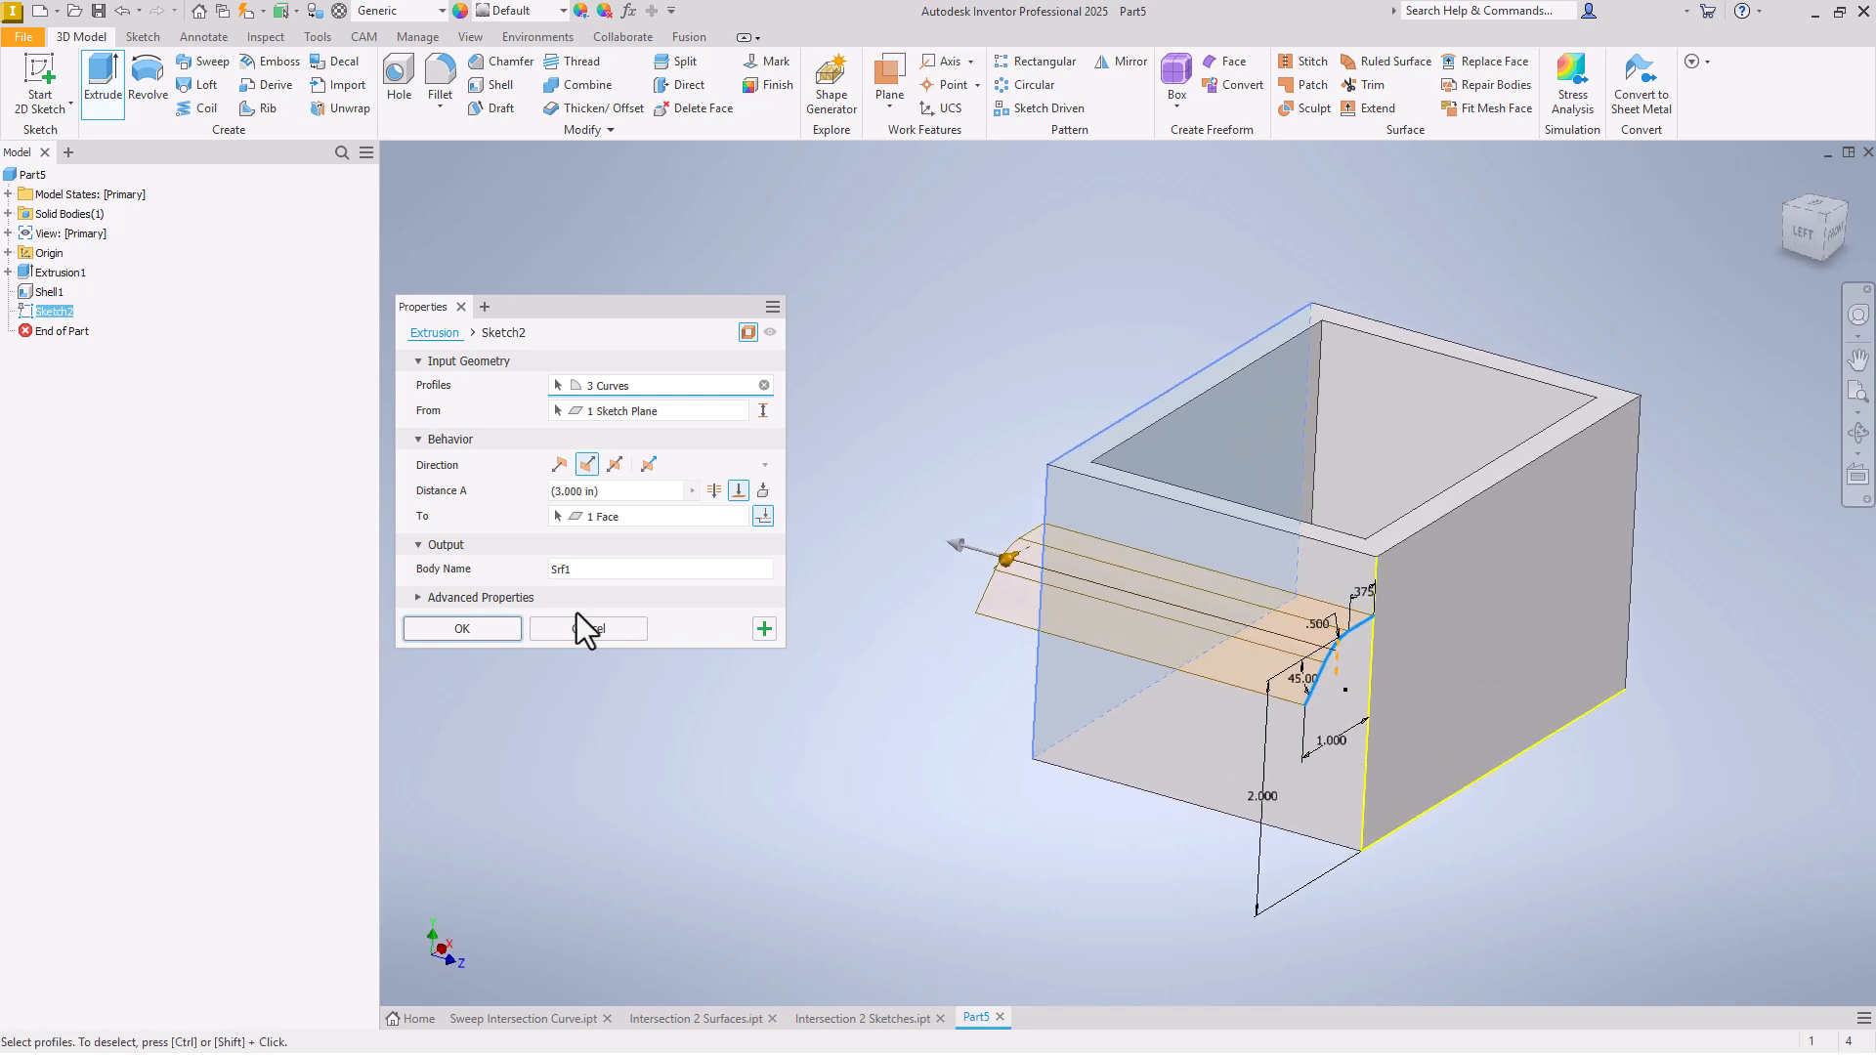
pyautogui.click(484, 635)
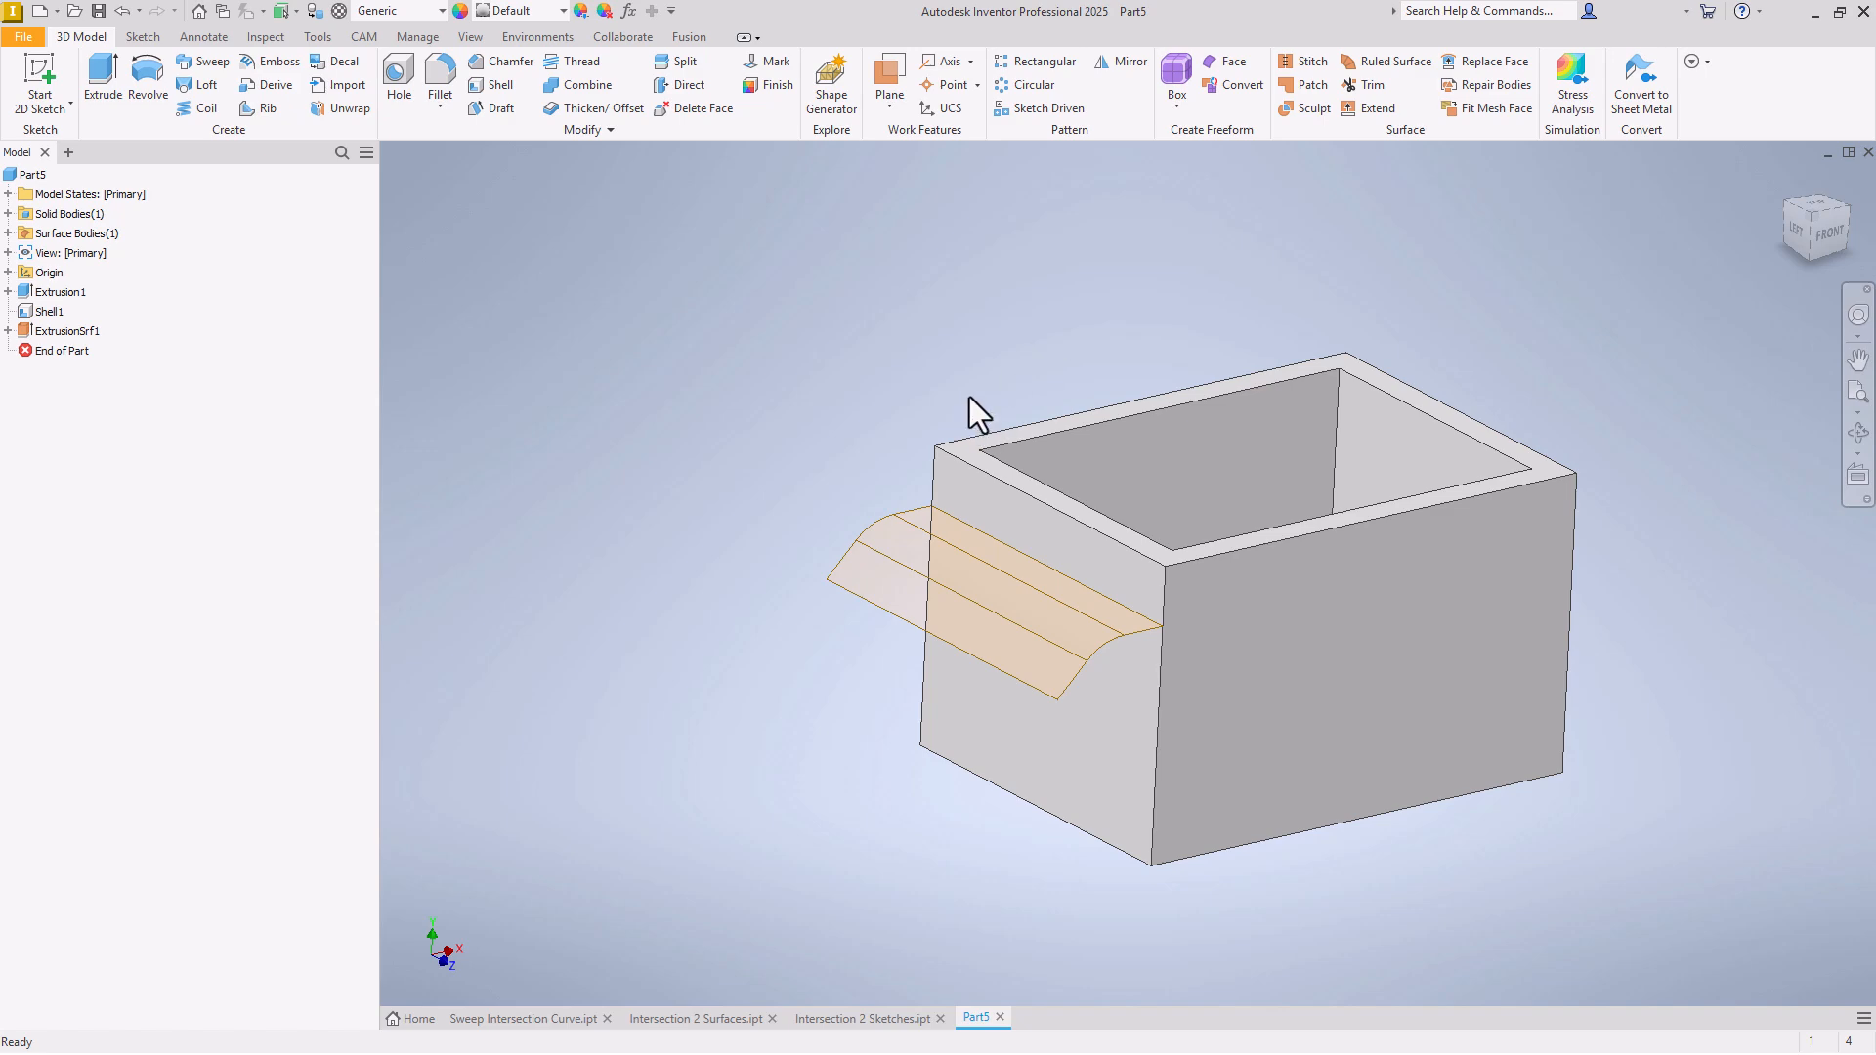
# Step: On the box's top rim face, sketch a U-shaped outline with tangent corner arcs outward from the left edge, about 2.17 in wide and 1 in deep
pyautogui.rightClick(993, 442)
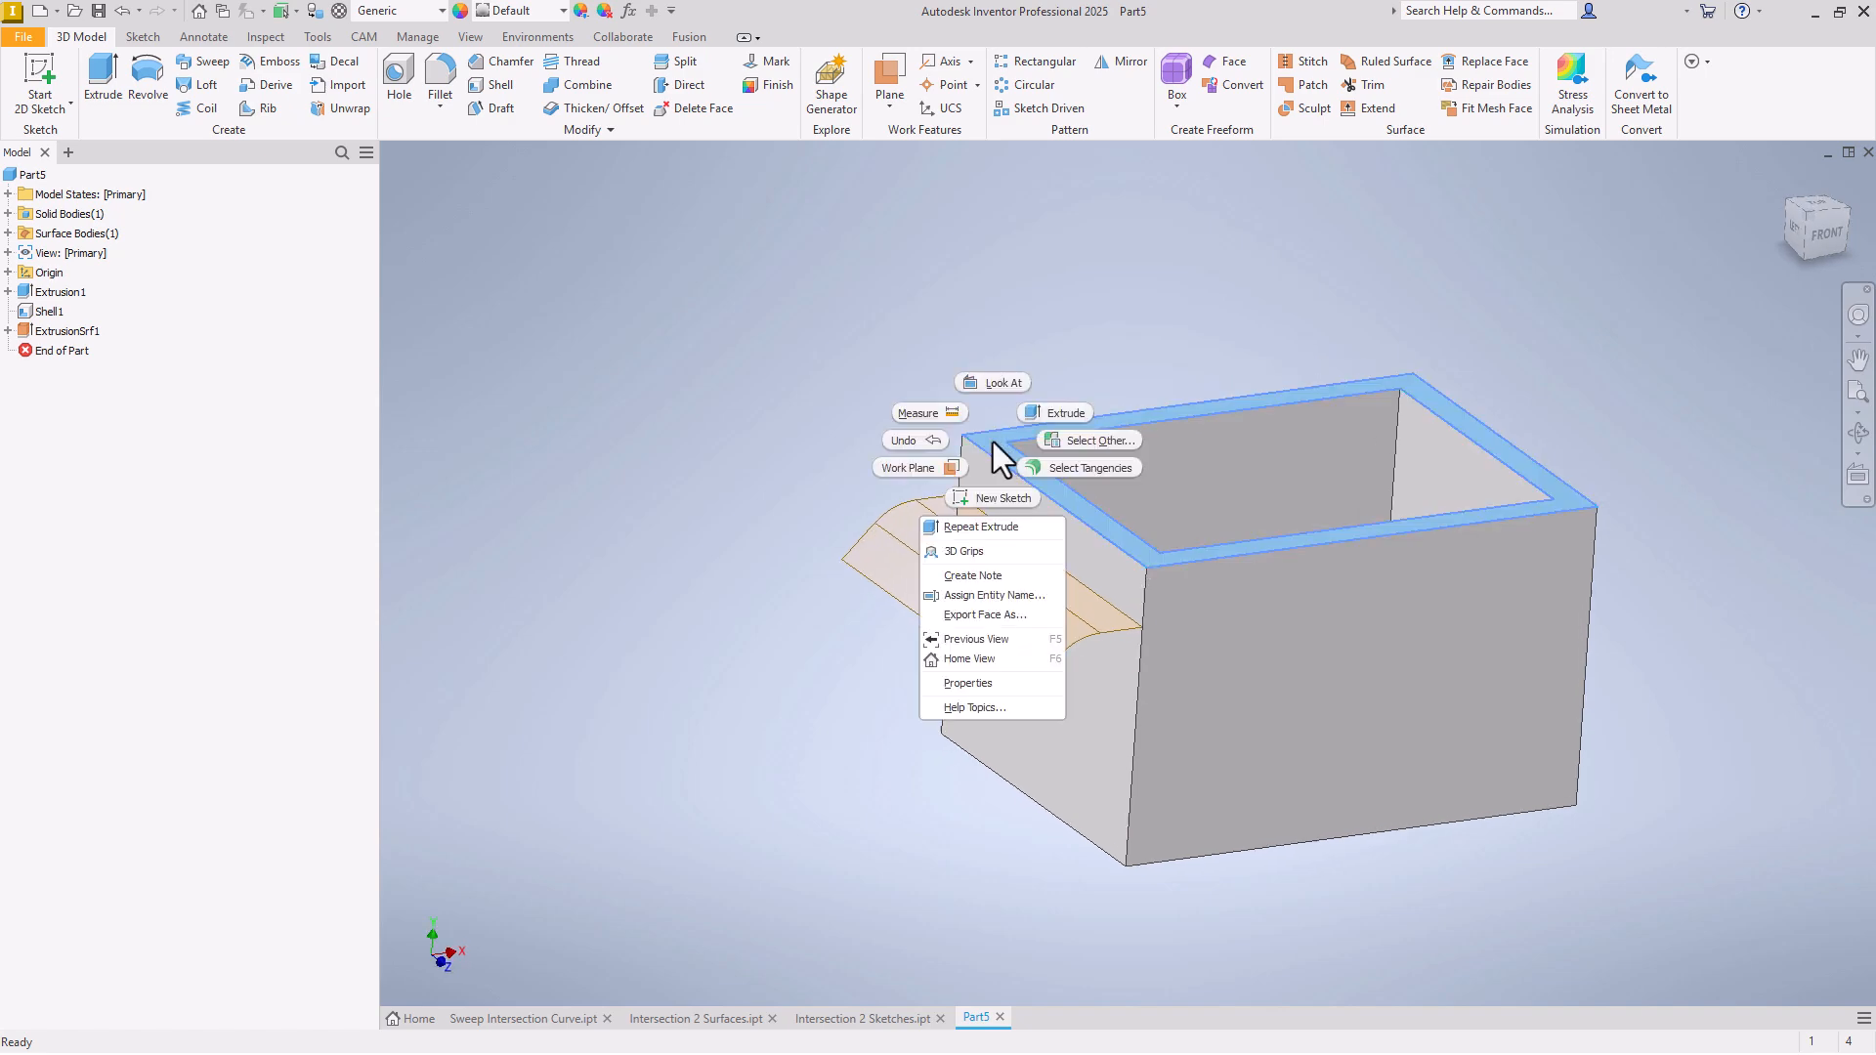
pyautogui.click(999, 498)
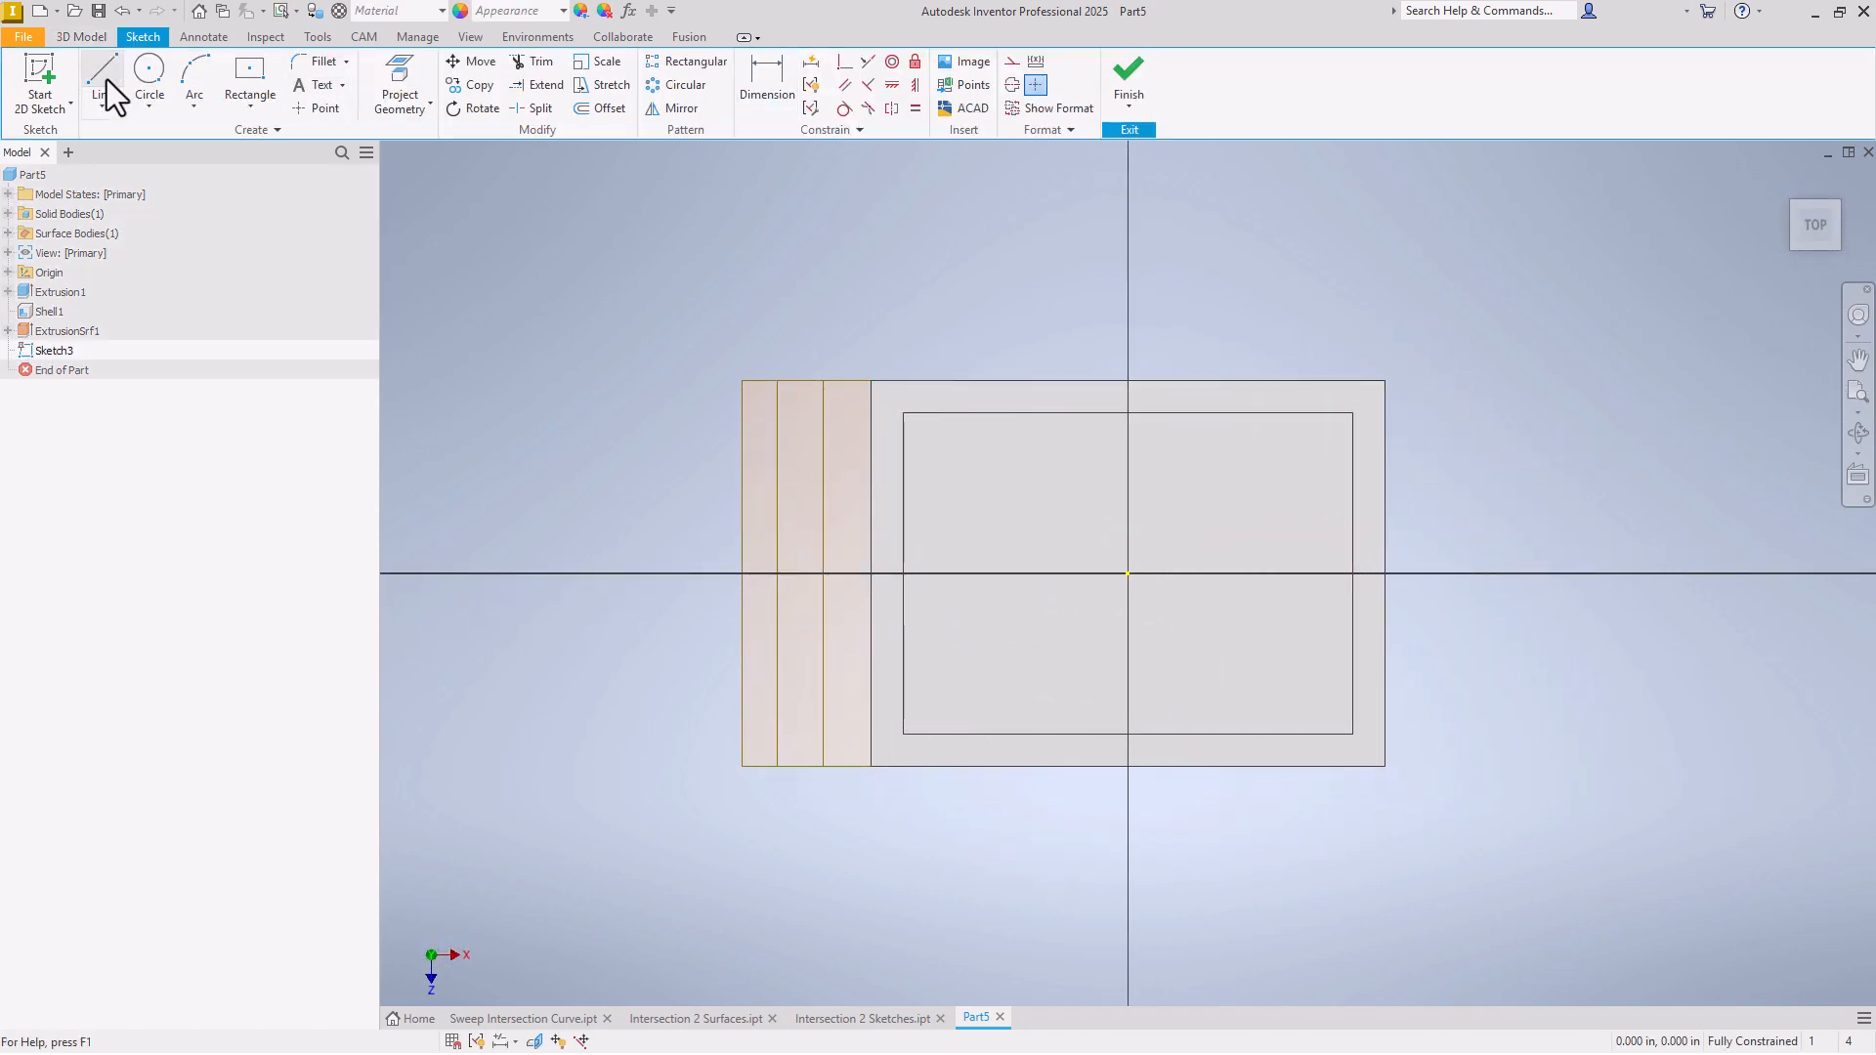
pyautogui.click(103, 68)
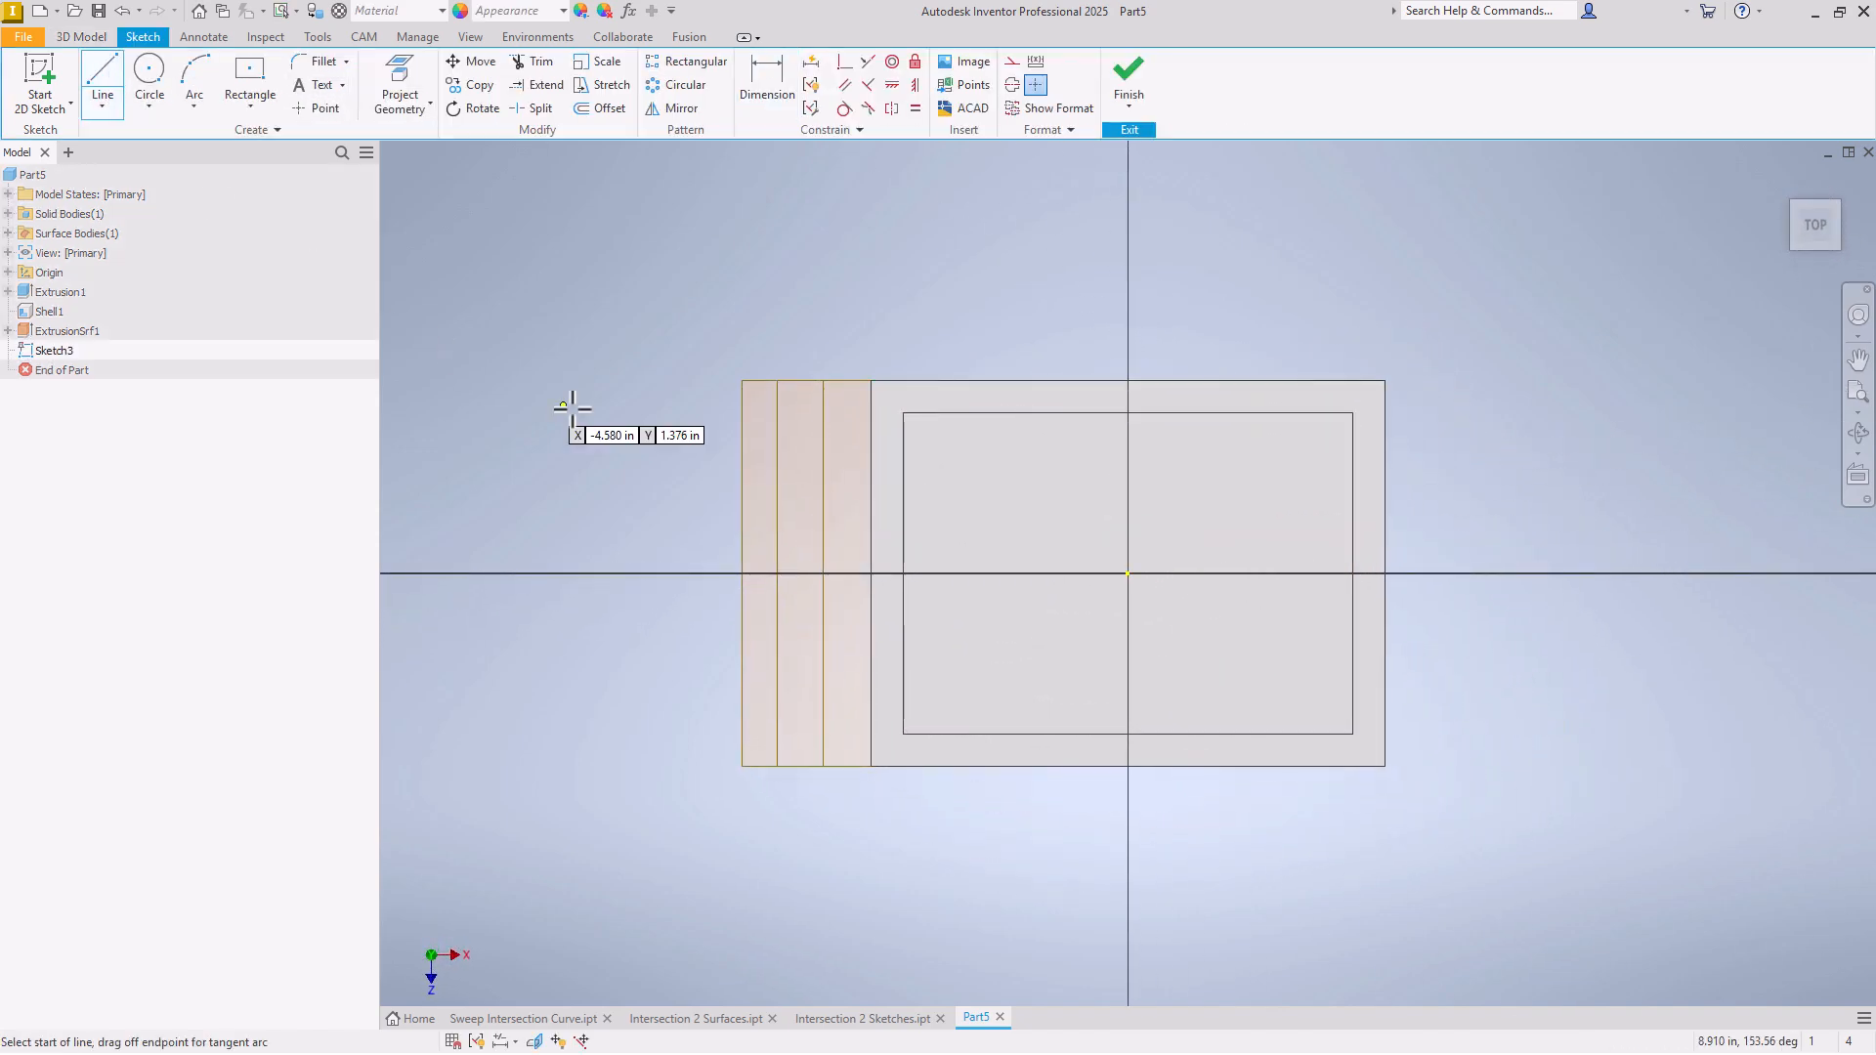
pyautogui.click(872, 435)
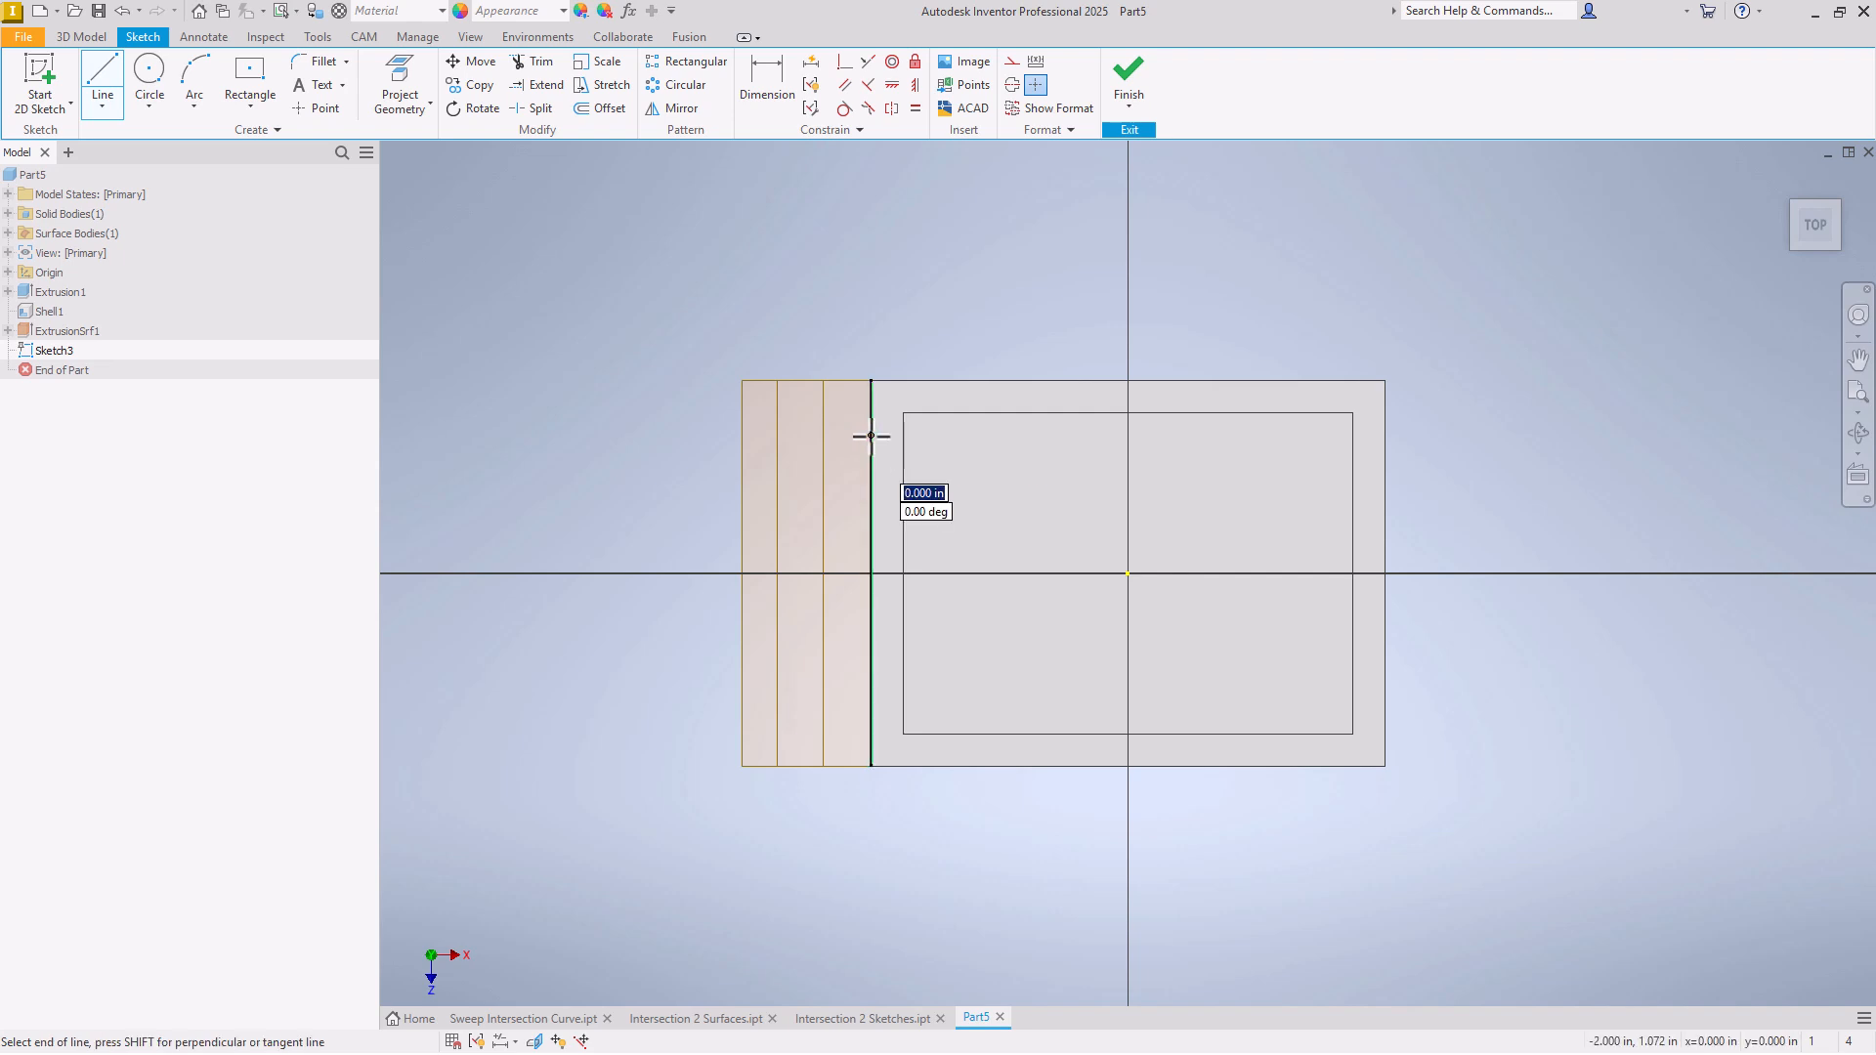
pyautogui.click(808, 436)
pyautogui.moveTo(808, 435); pyautogui.dragTo(739, 502)
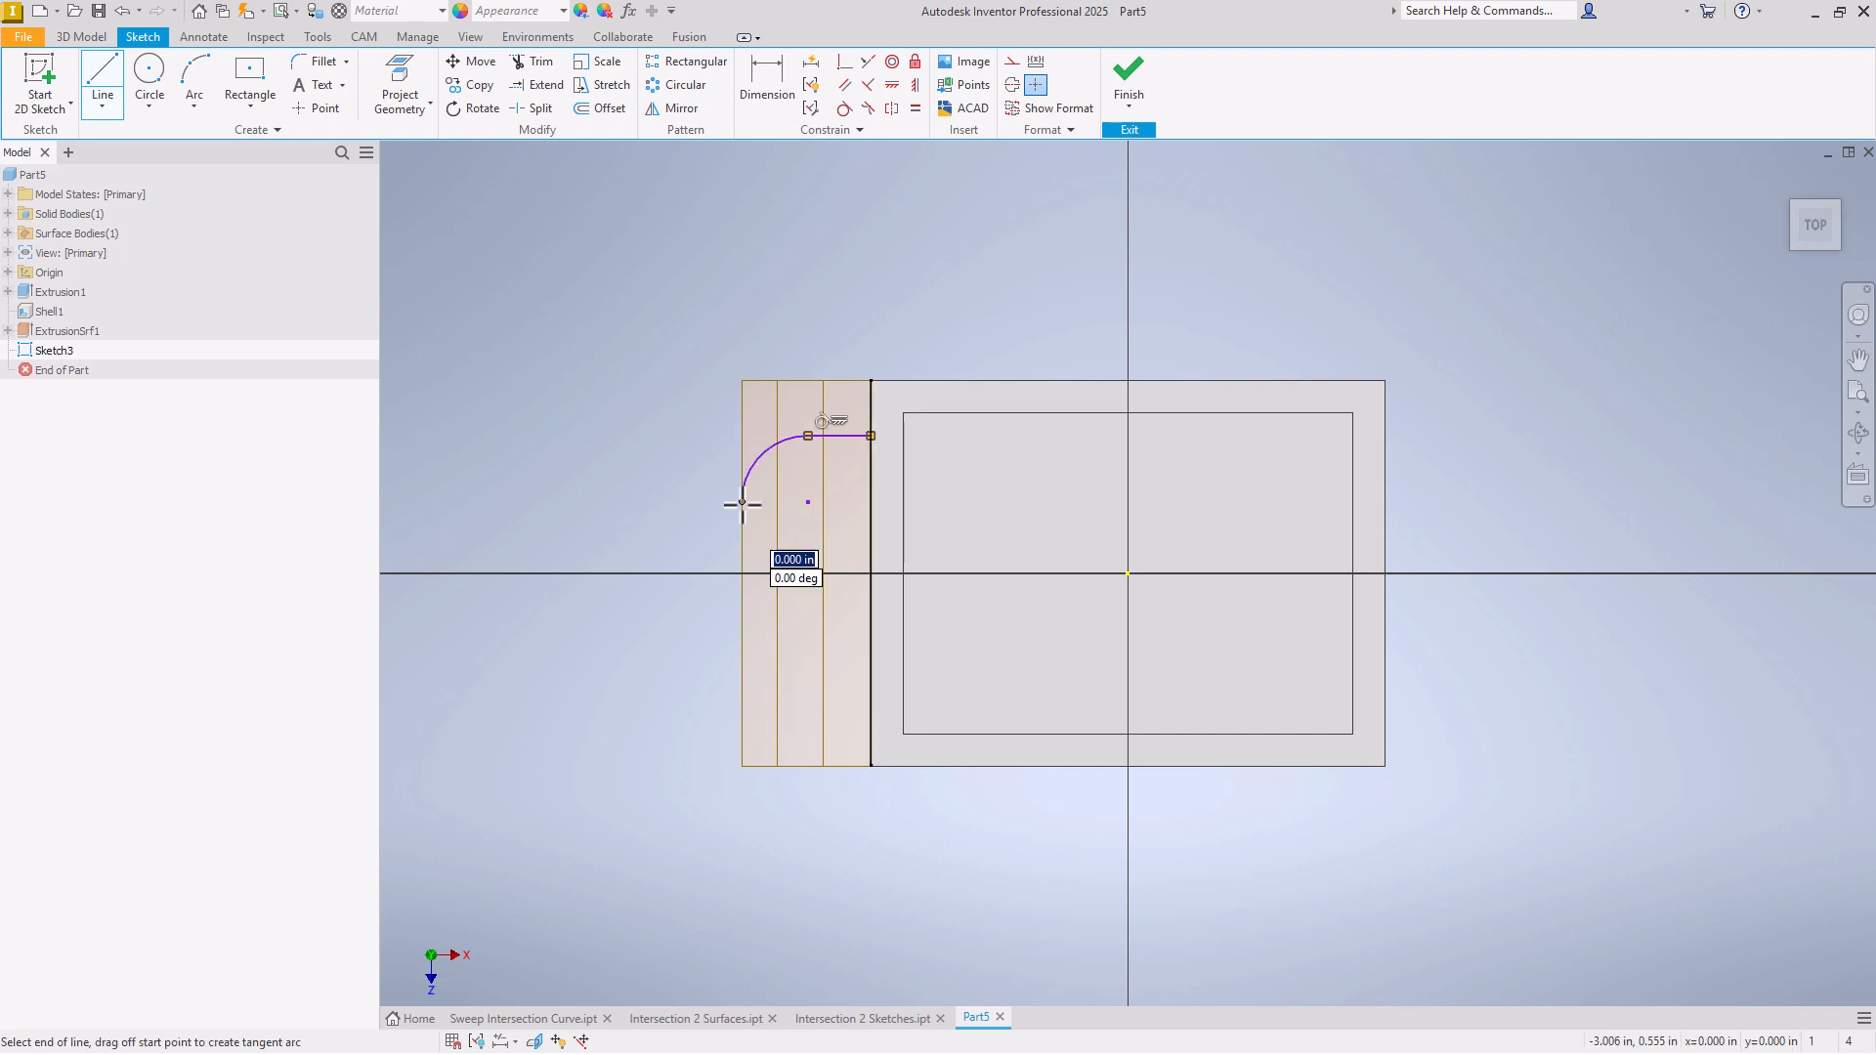
pyautogui.click(743, 642)
pyautogui.moveTo(744, 642)
pyautogui.mouseDown()
pyautogui.moveTo(758, 714)
pyautogui.moveTo(806, 714)
pyautogui.mouseUp()
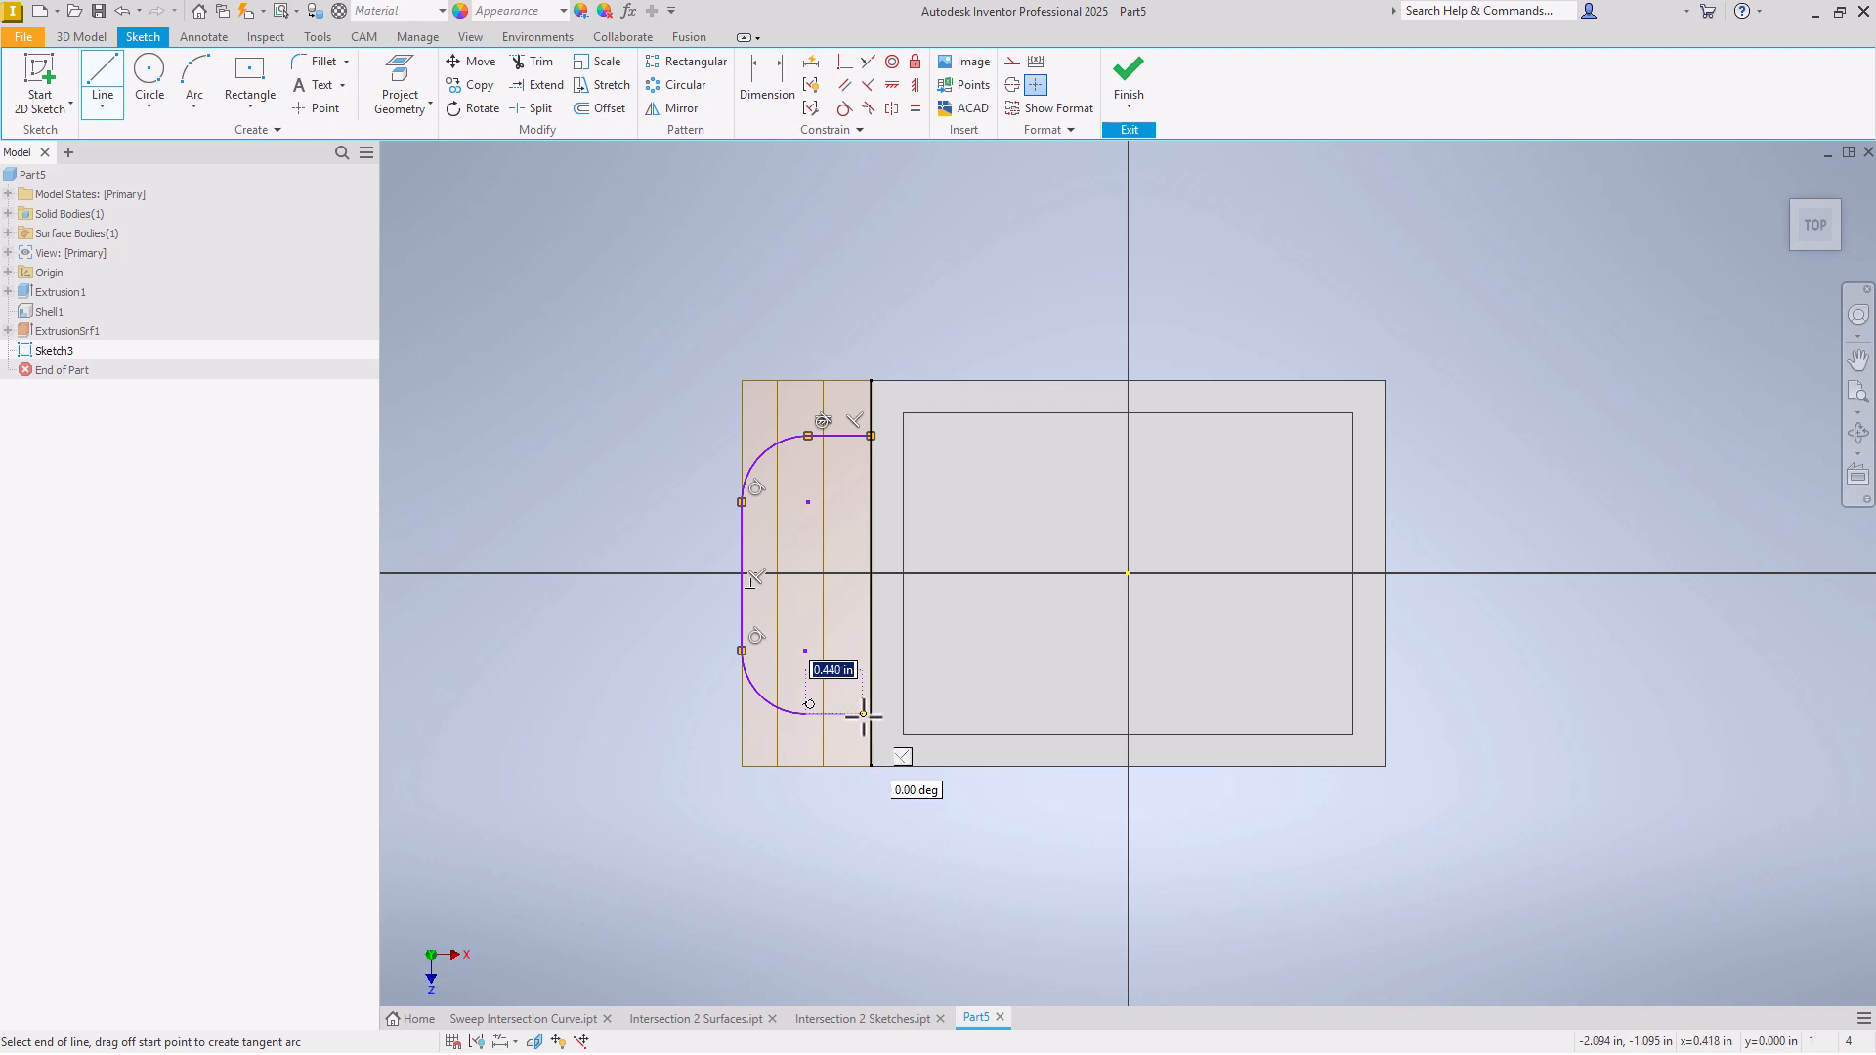
pyautogui.click(870, 714)
pyautogui.rightClick(872, 716)
pyautogui.click(920, 718)
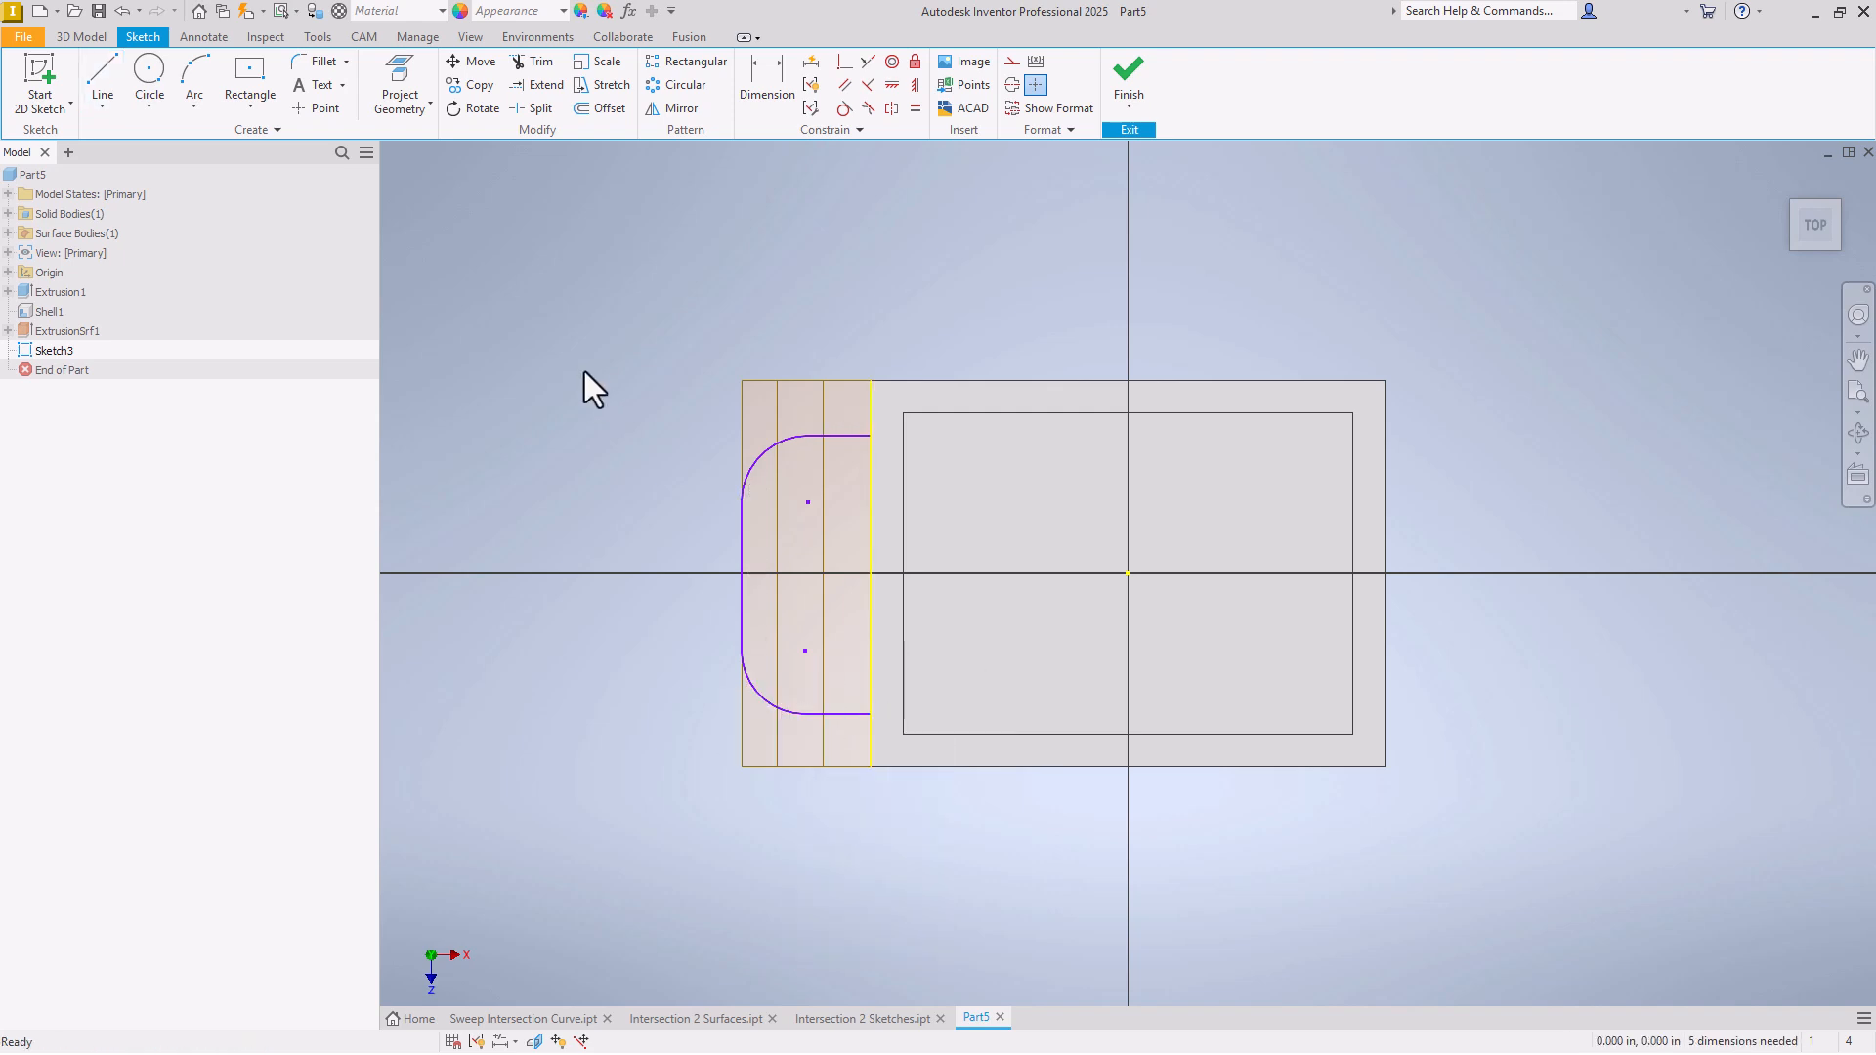
# Step: Set the distance between the two parallel end lines of the U-shaped outline to 2 in
pyautogui.click(764, 70)
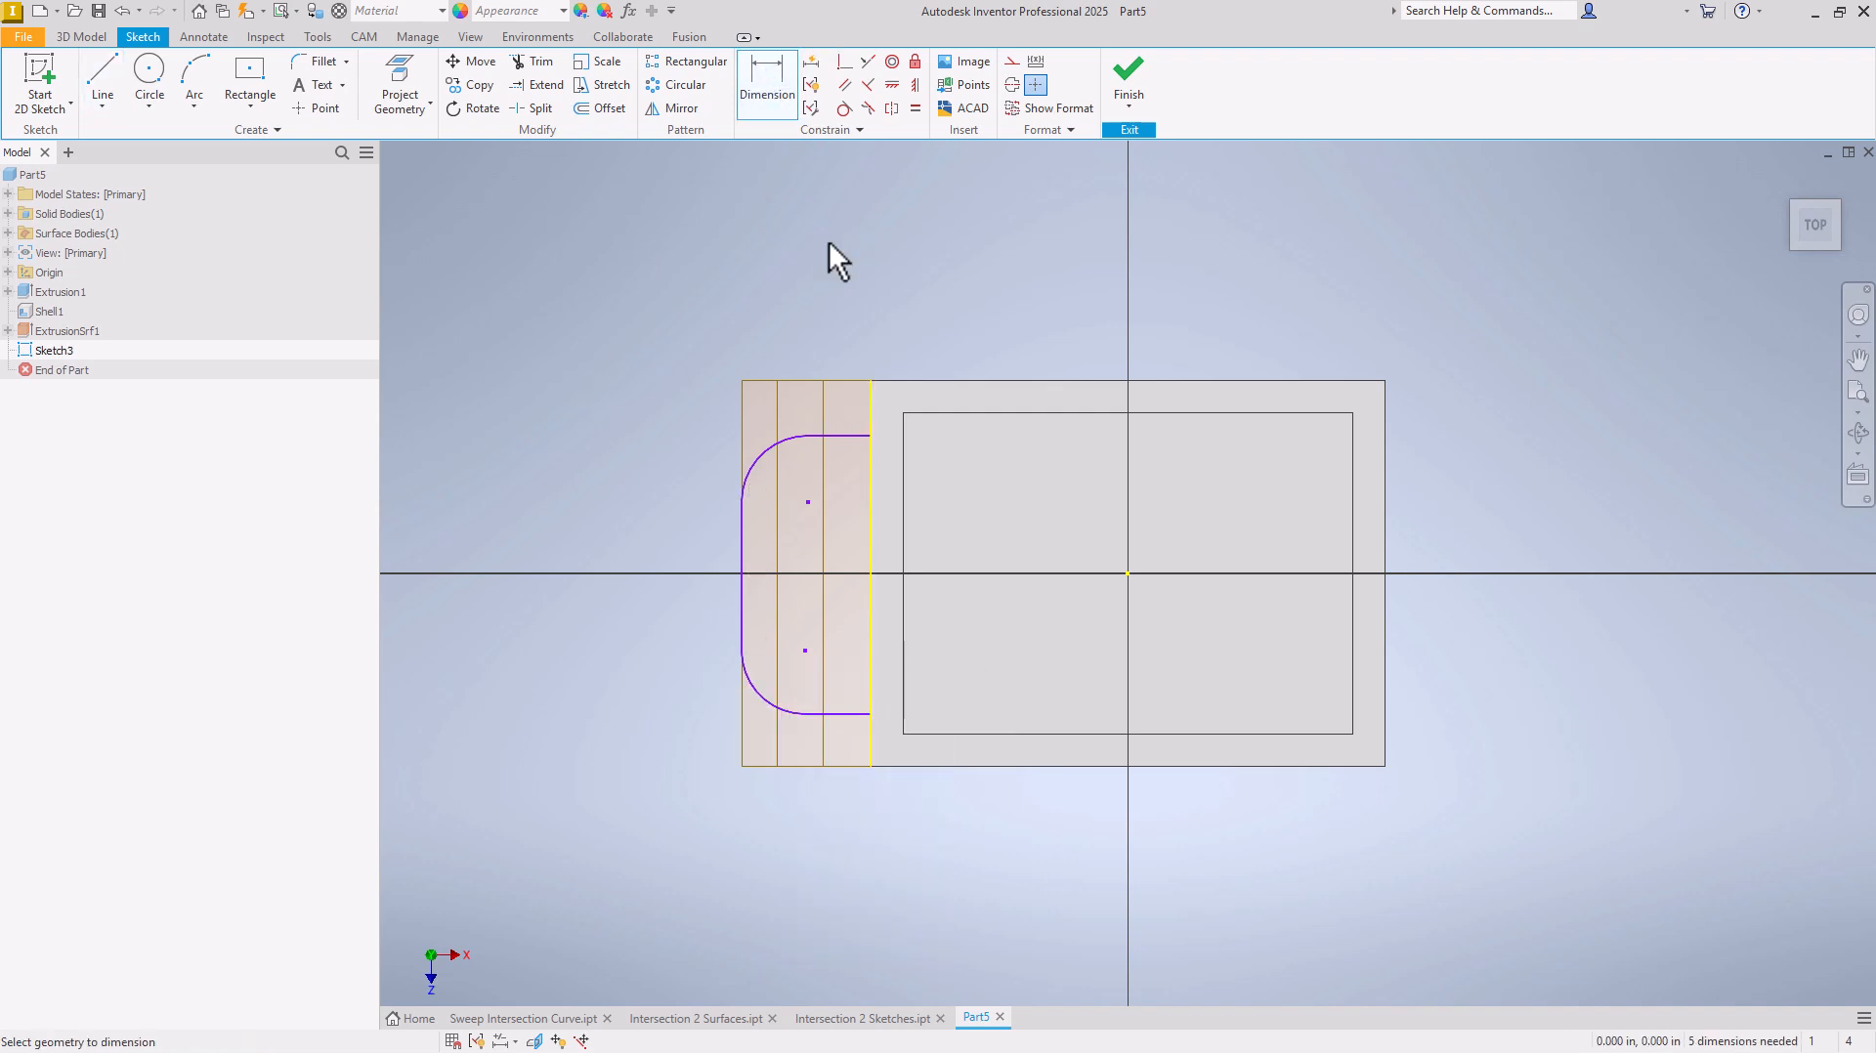
pyautogui.click(858, 436)
pyautogui.click(860, 715)
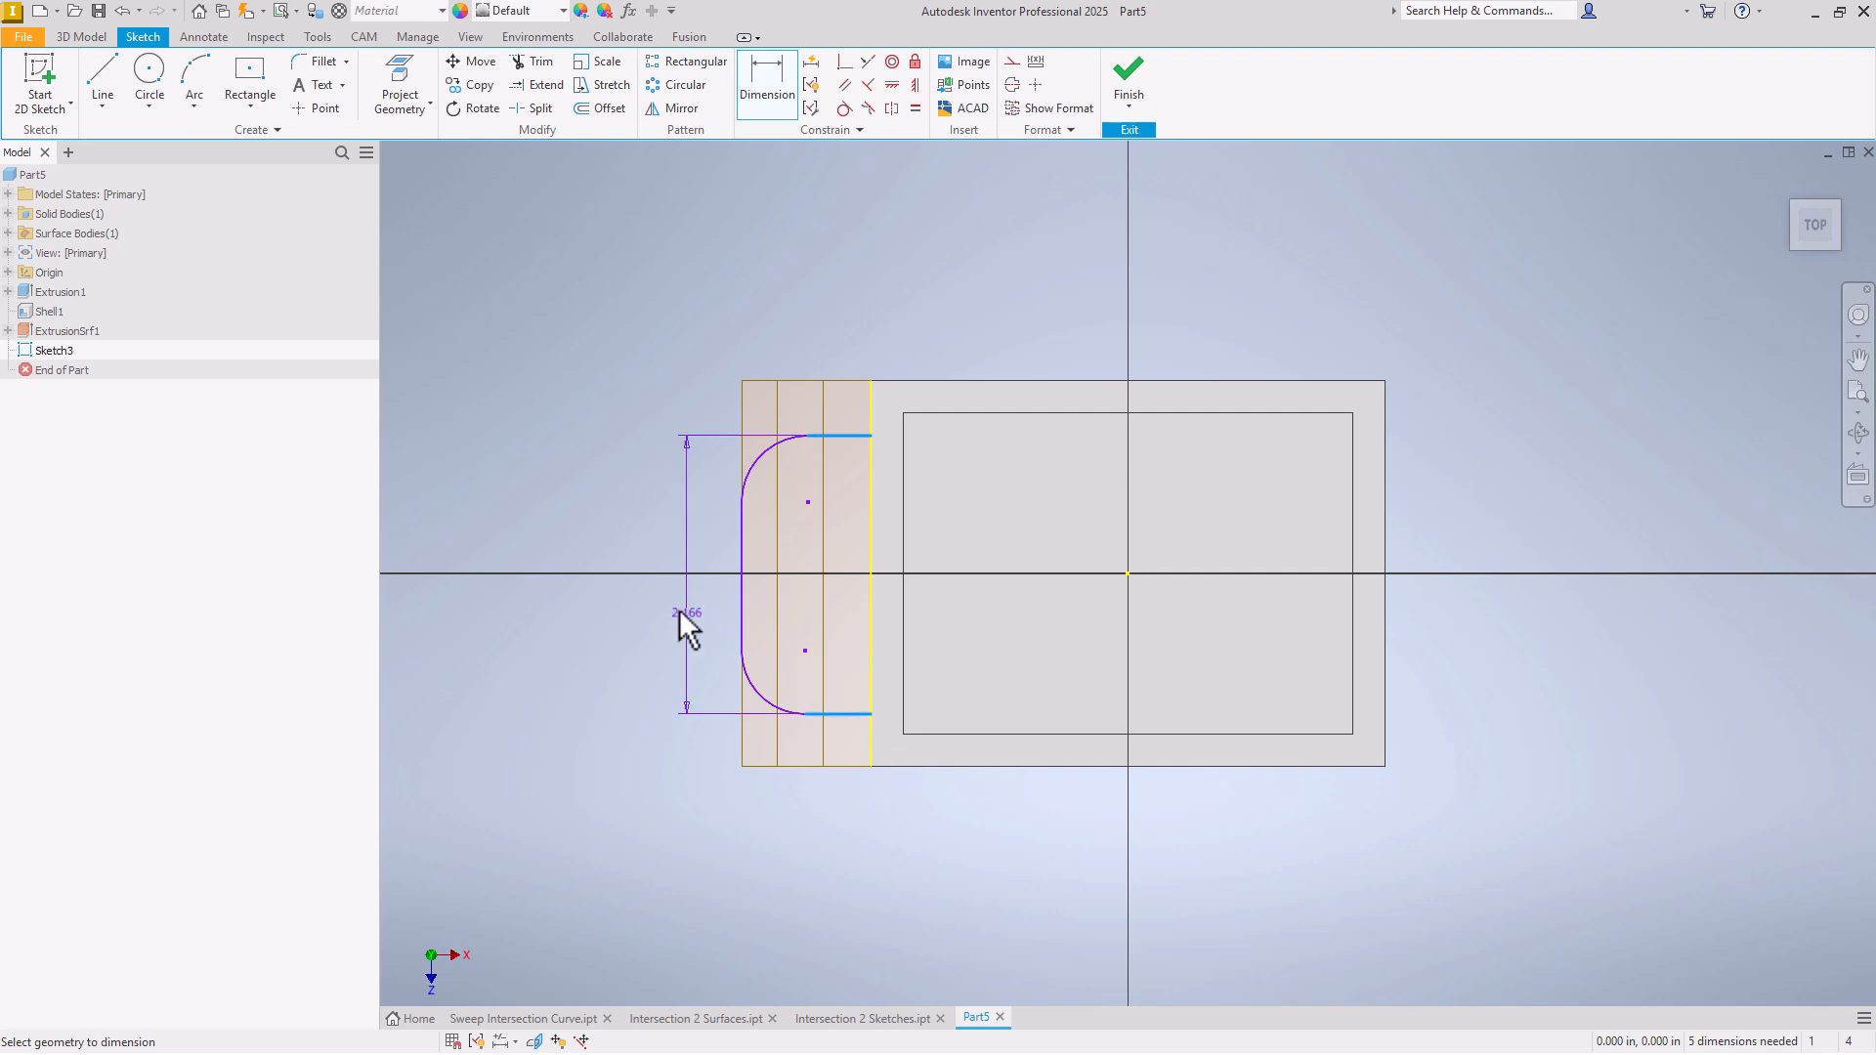
pyautogui.click(674, 611)
pyautogui.press('Return')
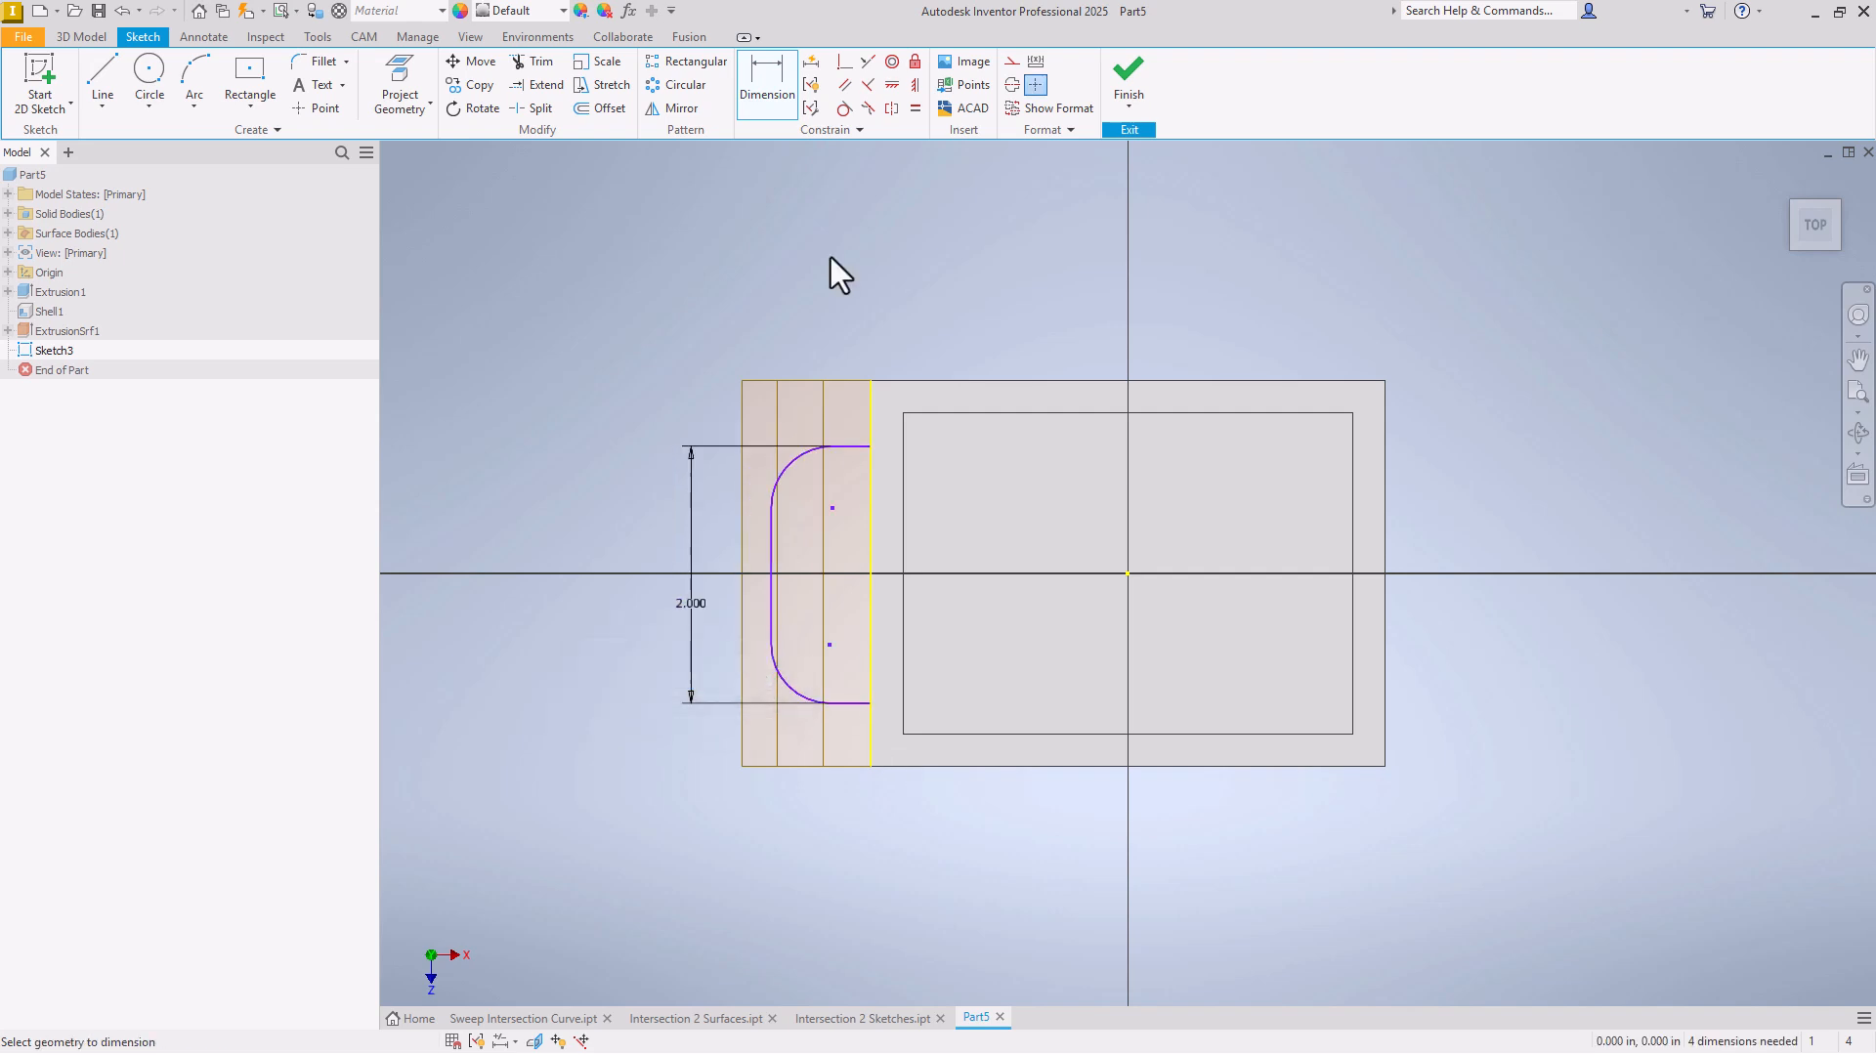
# Step: Dimension the U-shaped outline's outer line at 1 in from the box's left edge
pyautogui.click(870, 494)
pyautogui.click(771, 552)
pyautogui.click(805, 330)
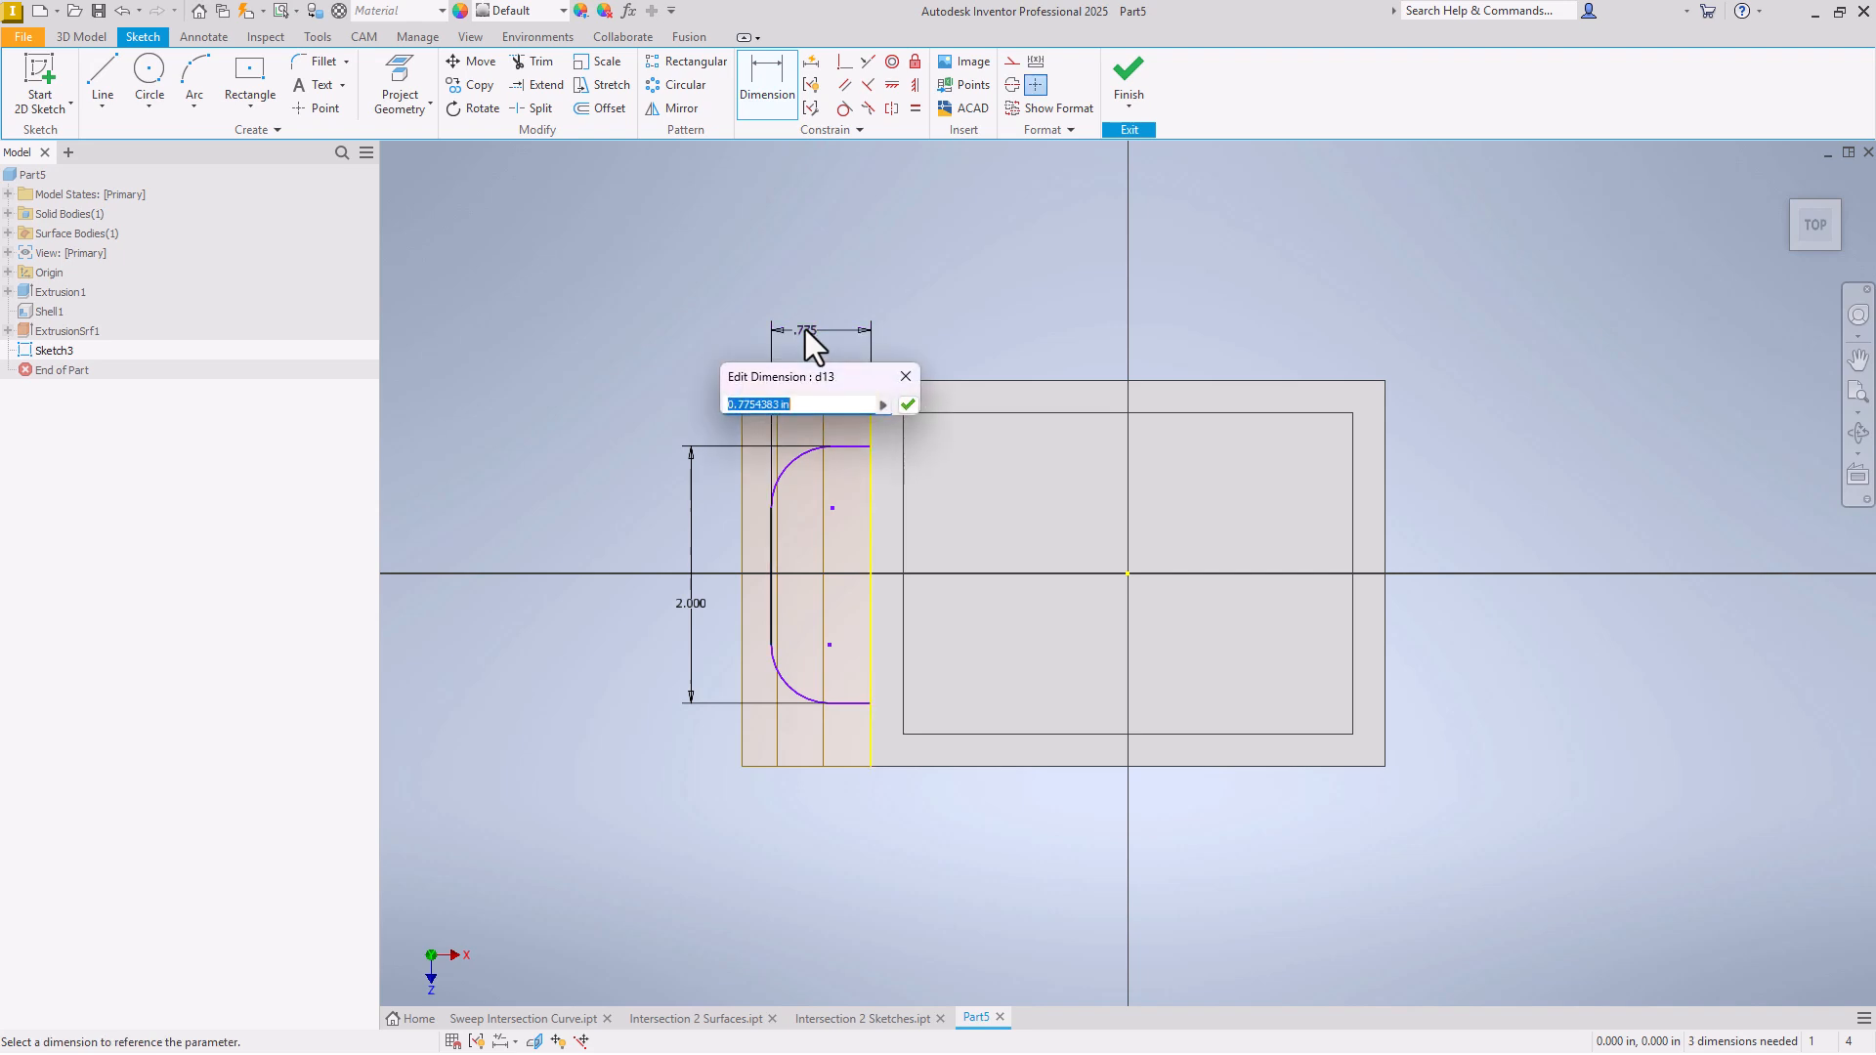
pyautogui.write('1')
pyautogui.press('Return')
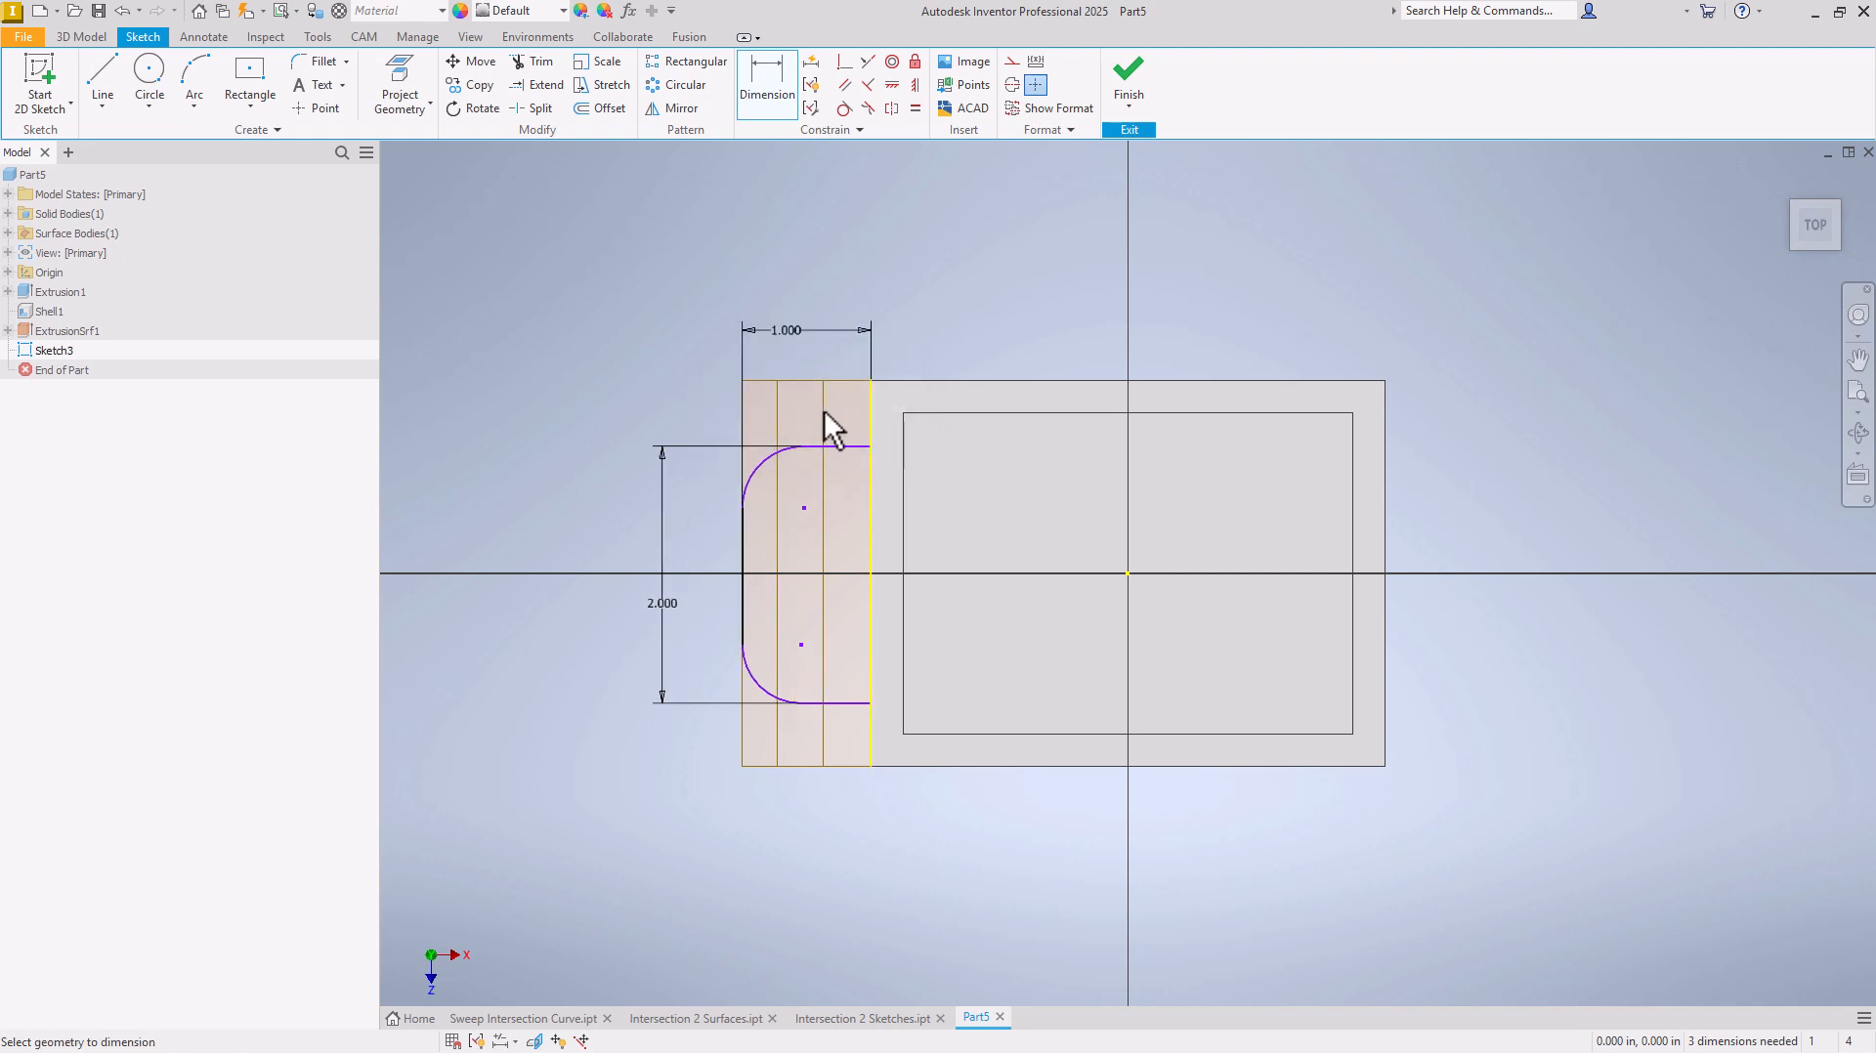
# Step: Align the midpoint of the outline's outer line with the midpoint of the box's left edge using a Horizontal constraint
pyautogui.click(892, 85)
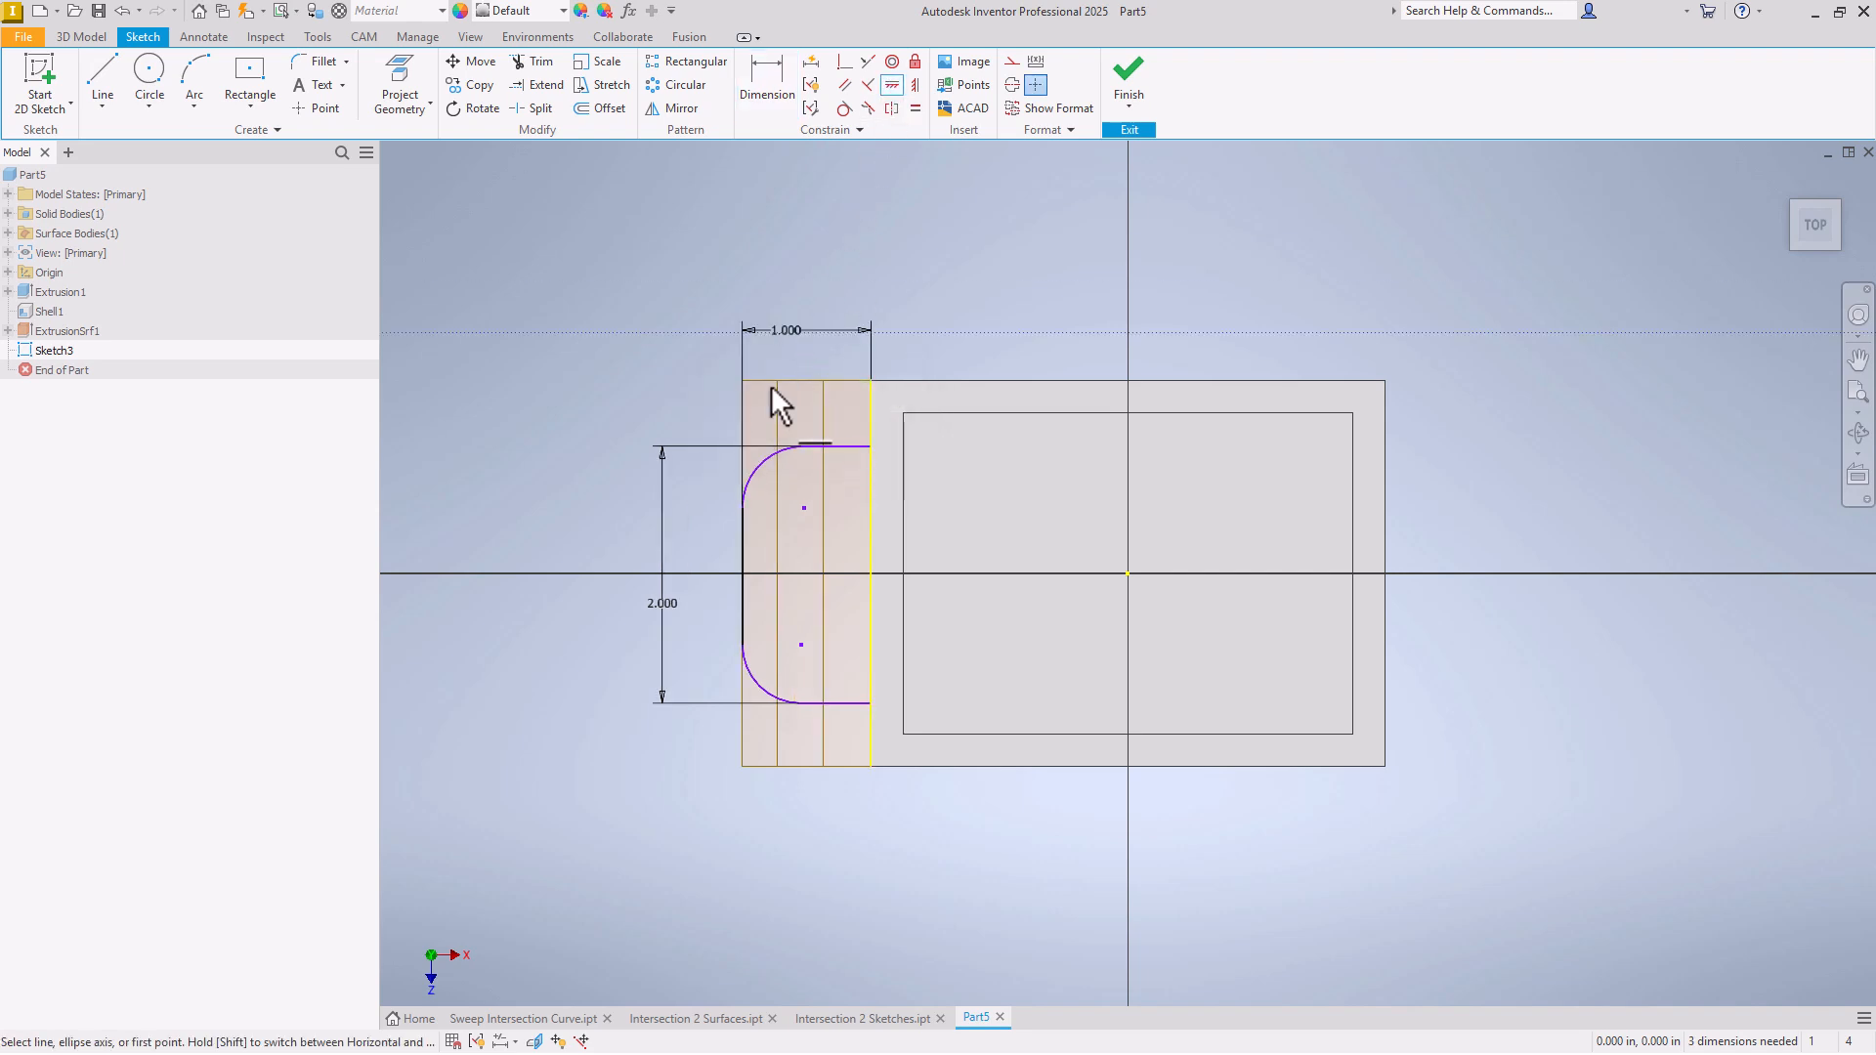
pyautogui.click(744, 576)
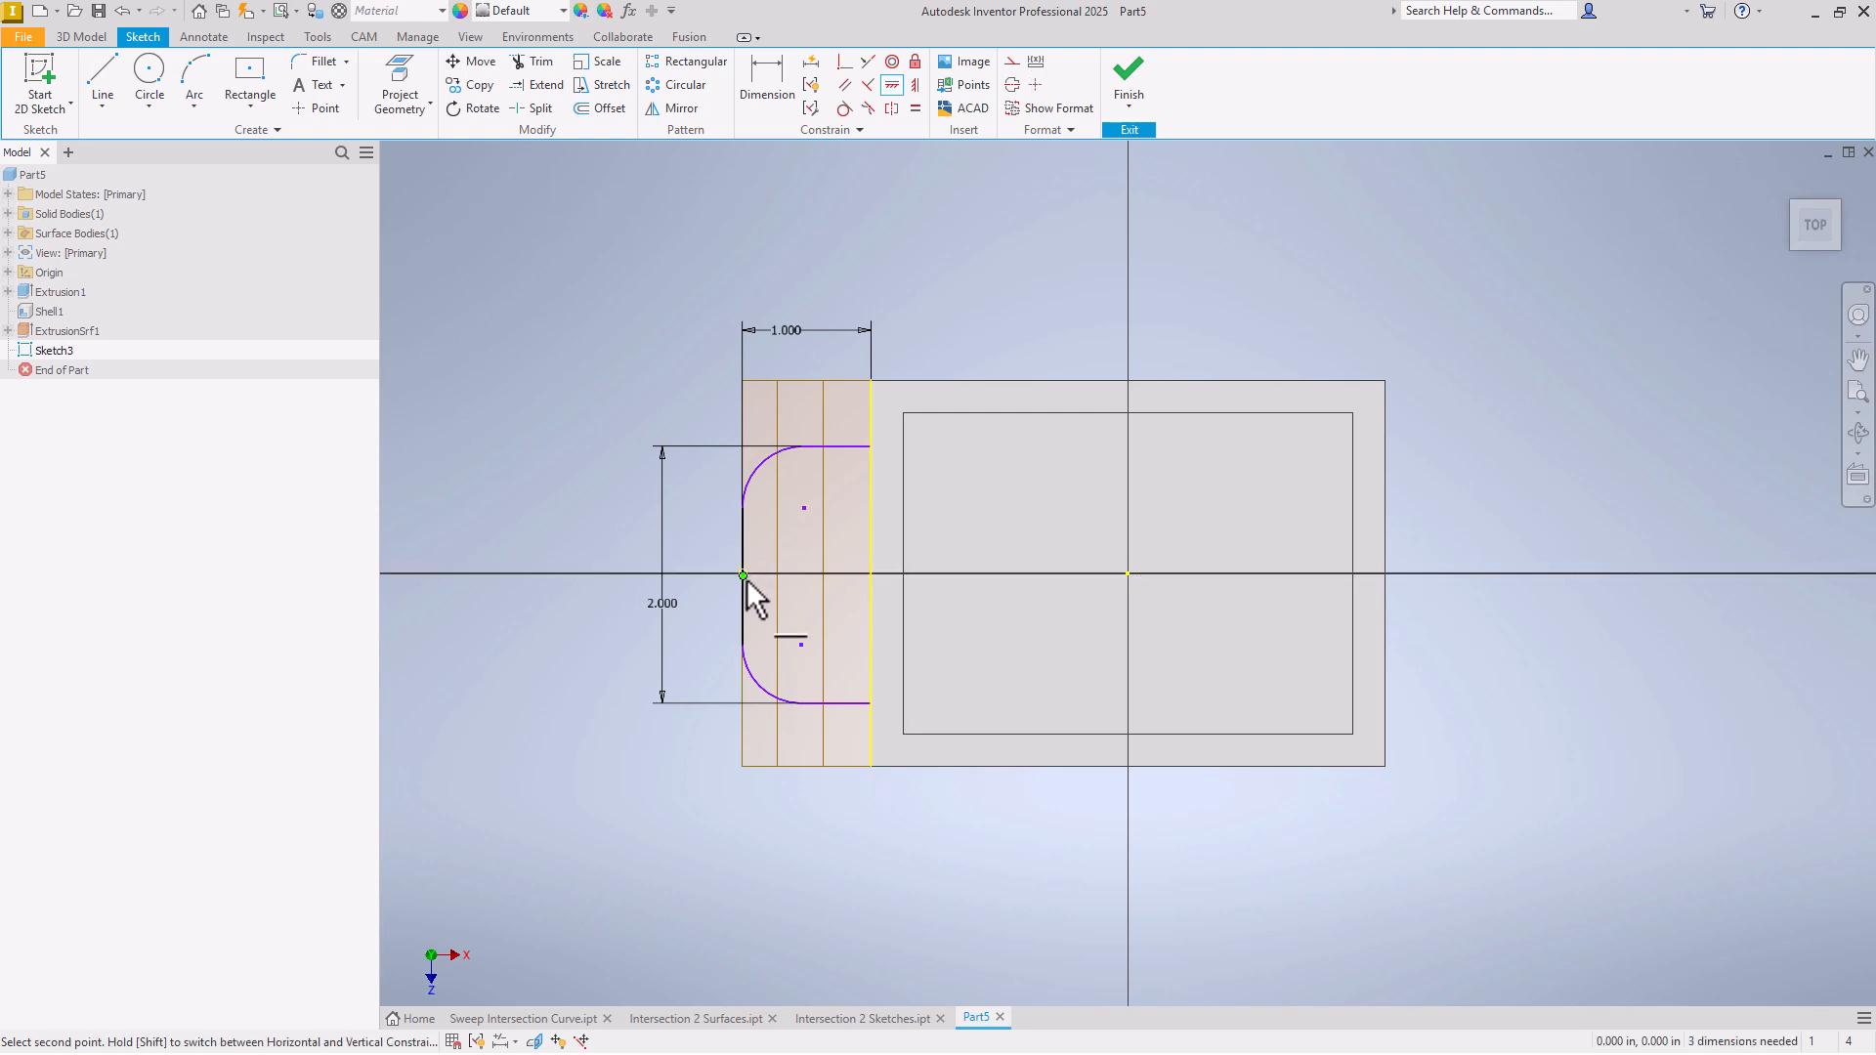
pyautogui.click(871, 573)
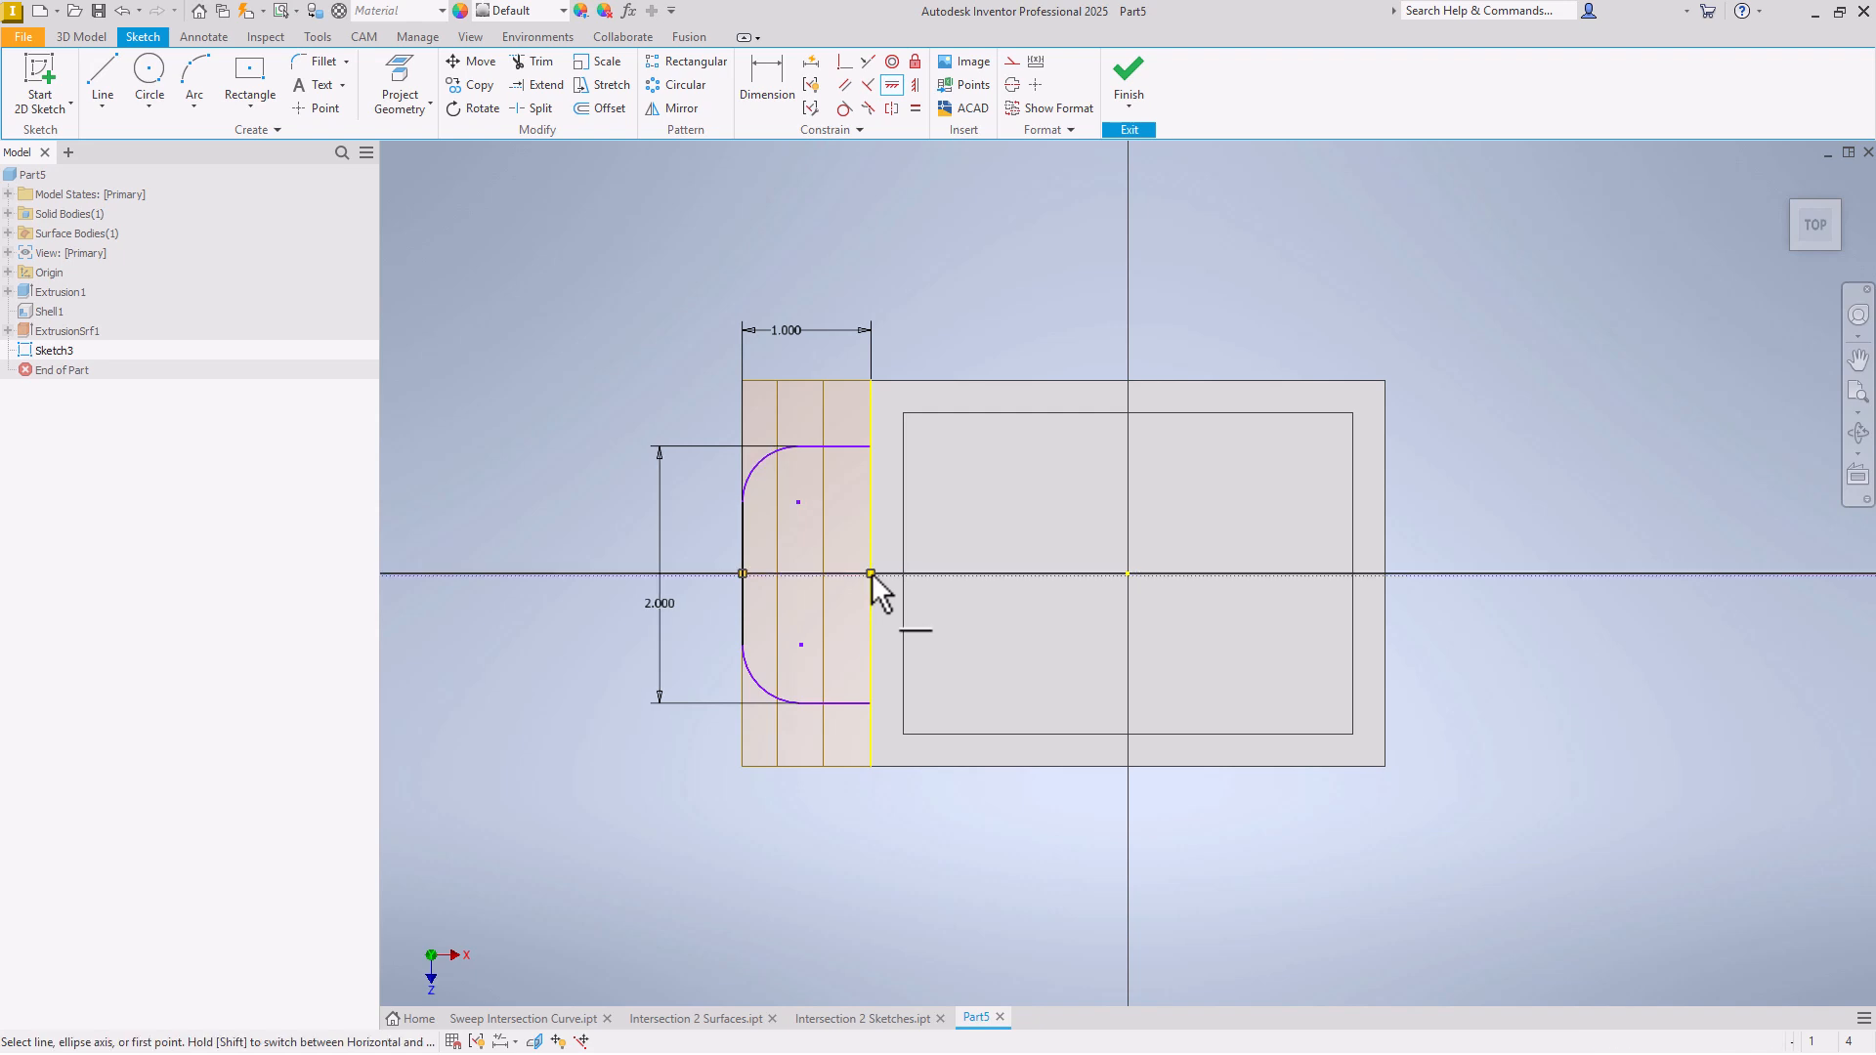
# Step: Dimension the upper end line of the U-shaped outline and set its length to 0.5 in
pyautogui.click(772, 90)
pyautogui.click(847, 446)
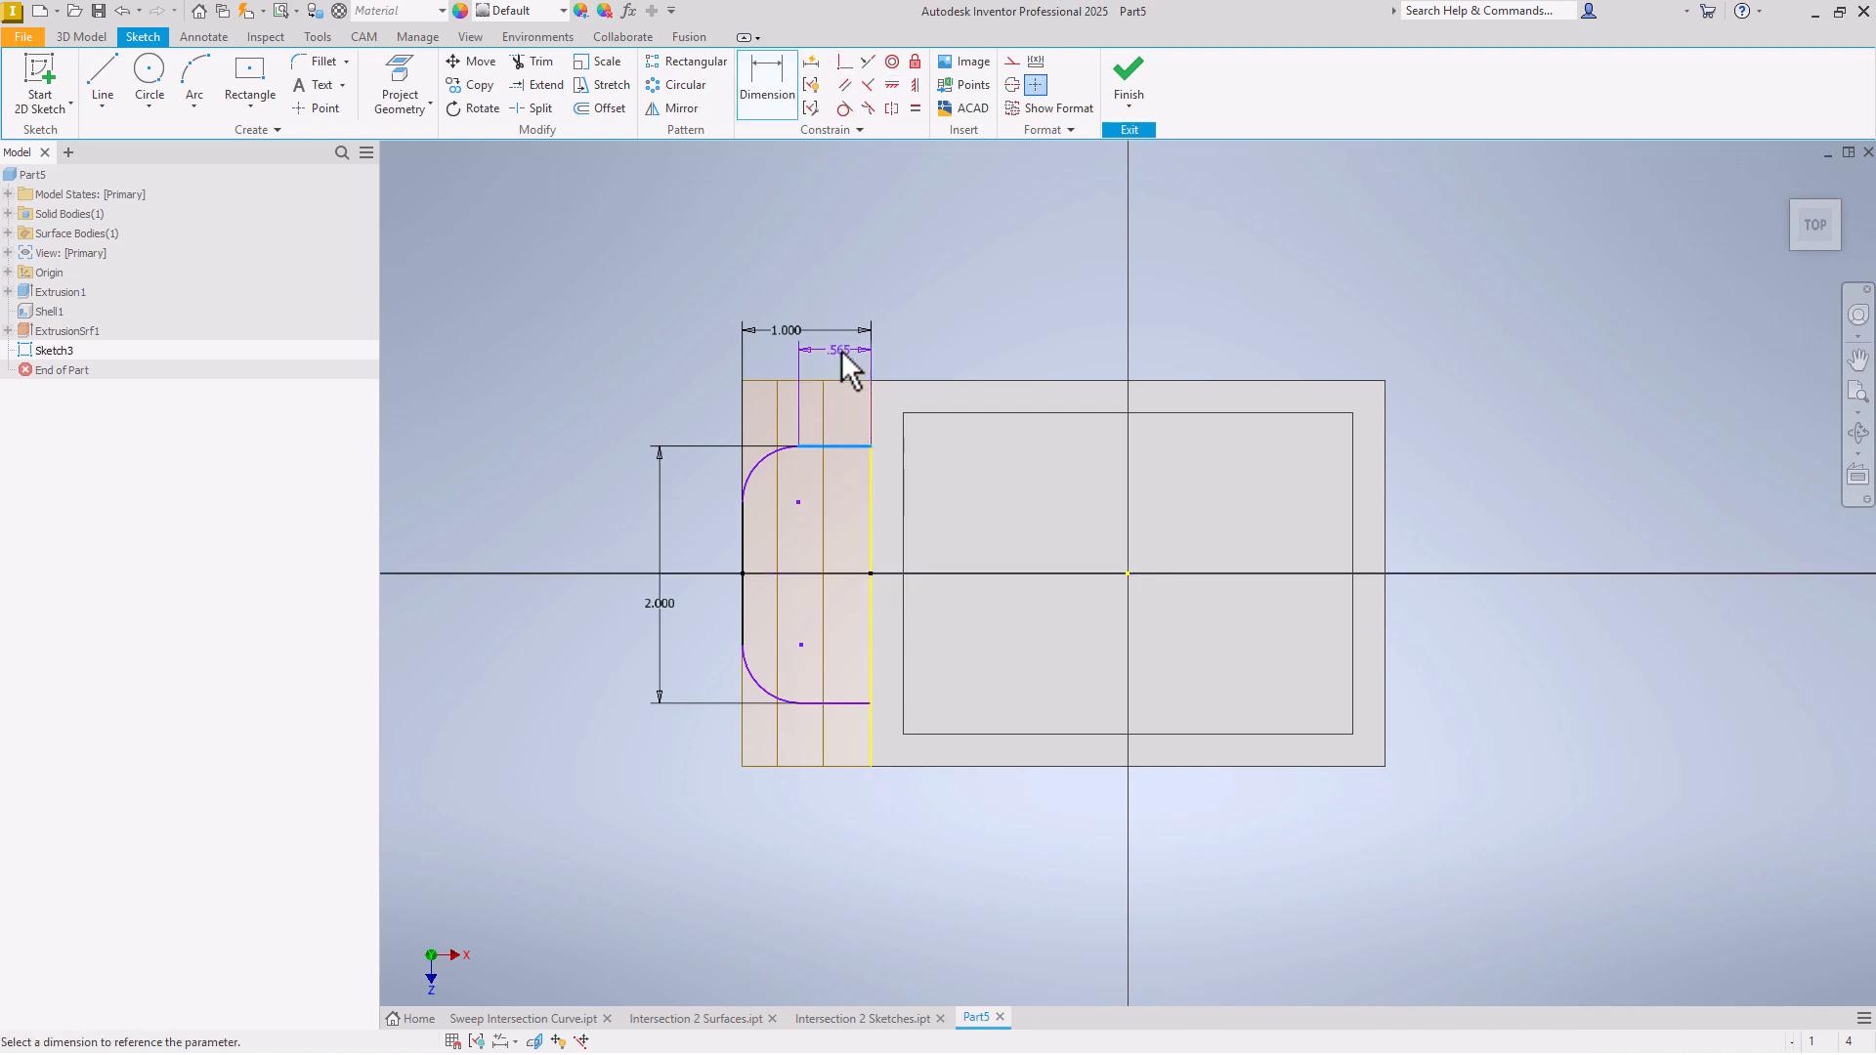
pyautogui.click(838, 351)
pyautogui.press('Return')
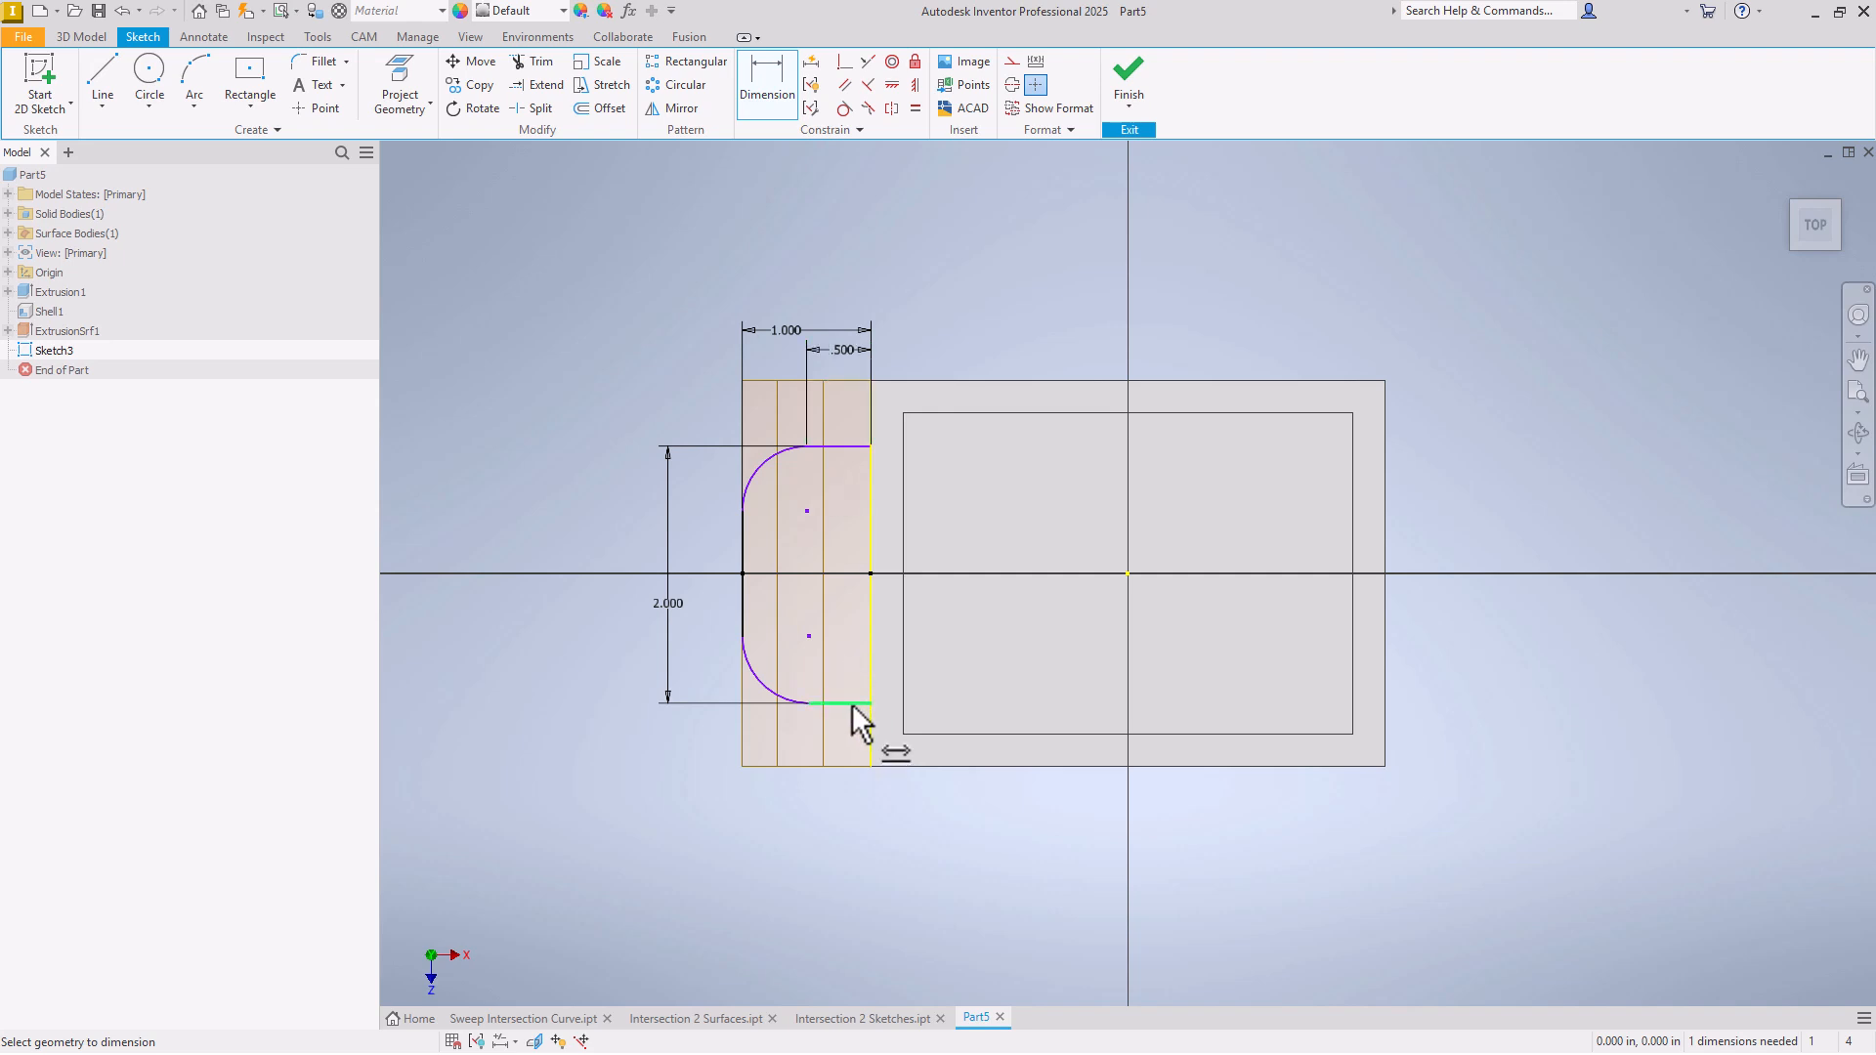
# Step: Make the U-shaped outline's two end lines equal in length and finish the sketch
pyautogui.click(915, 109)
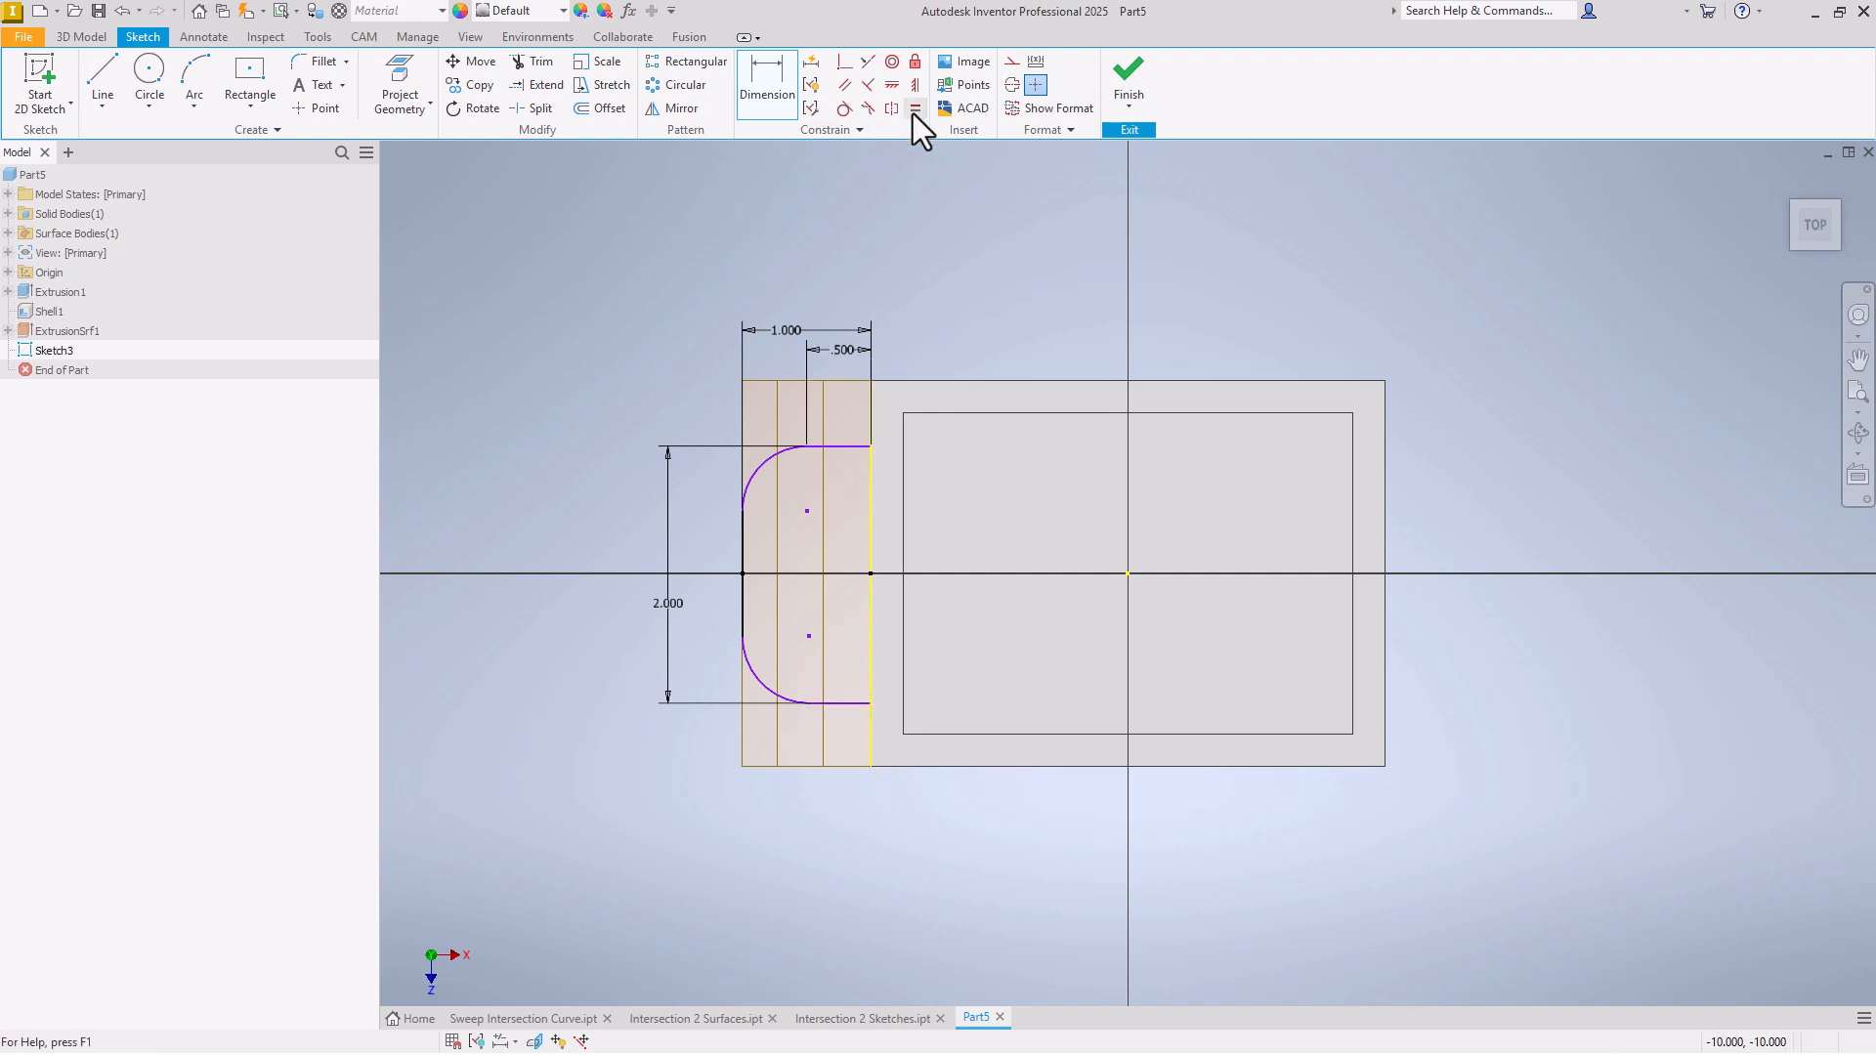
pyautogui.click(852, 446)
pyautogui.click(856, 700)
pyautogui.rightClick(581, 570)
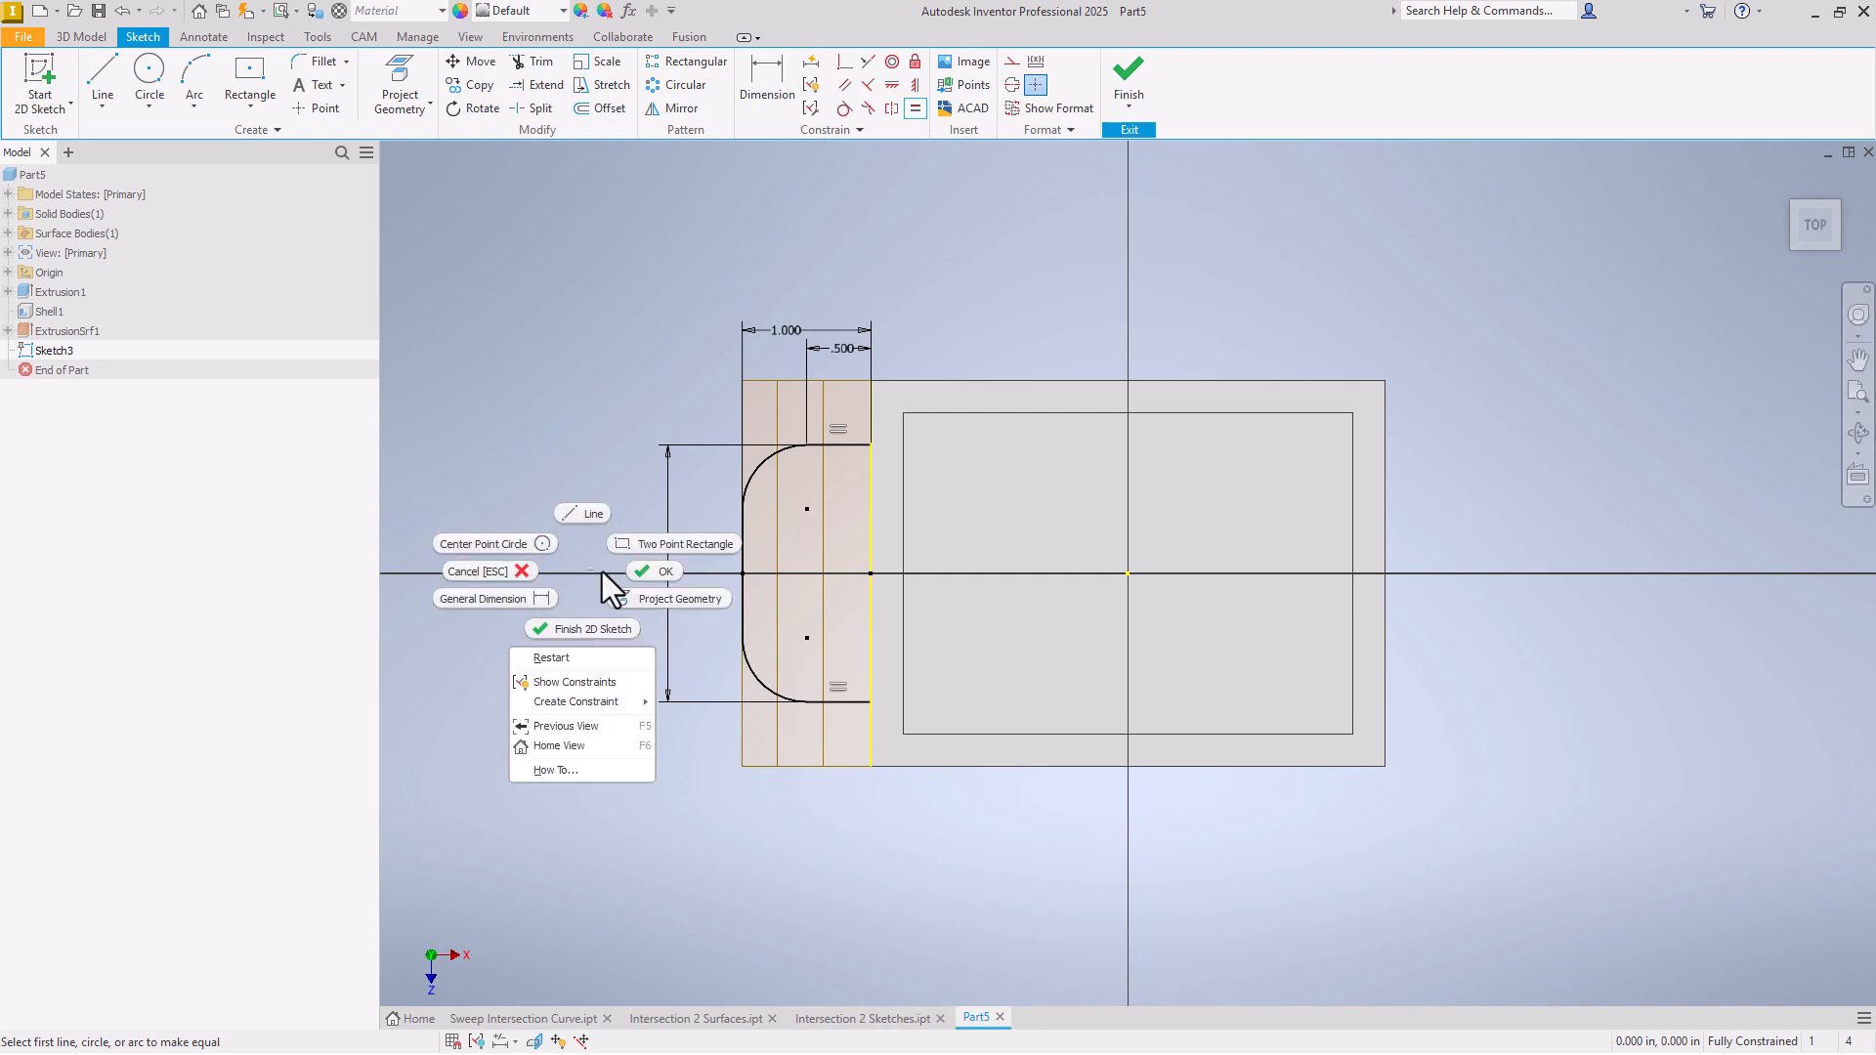
pyautogui.click(640, 569)
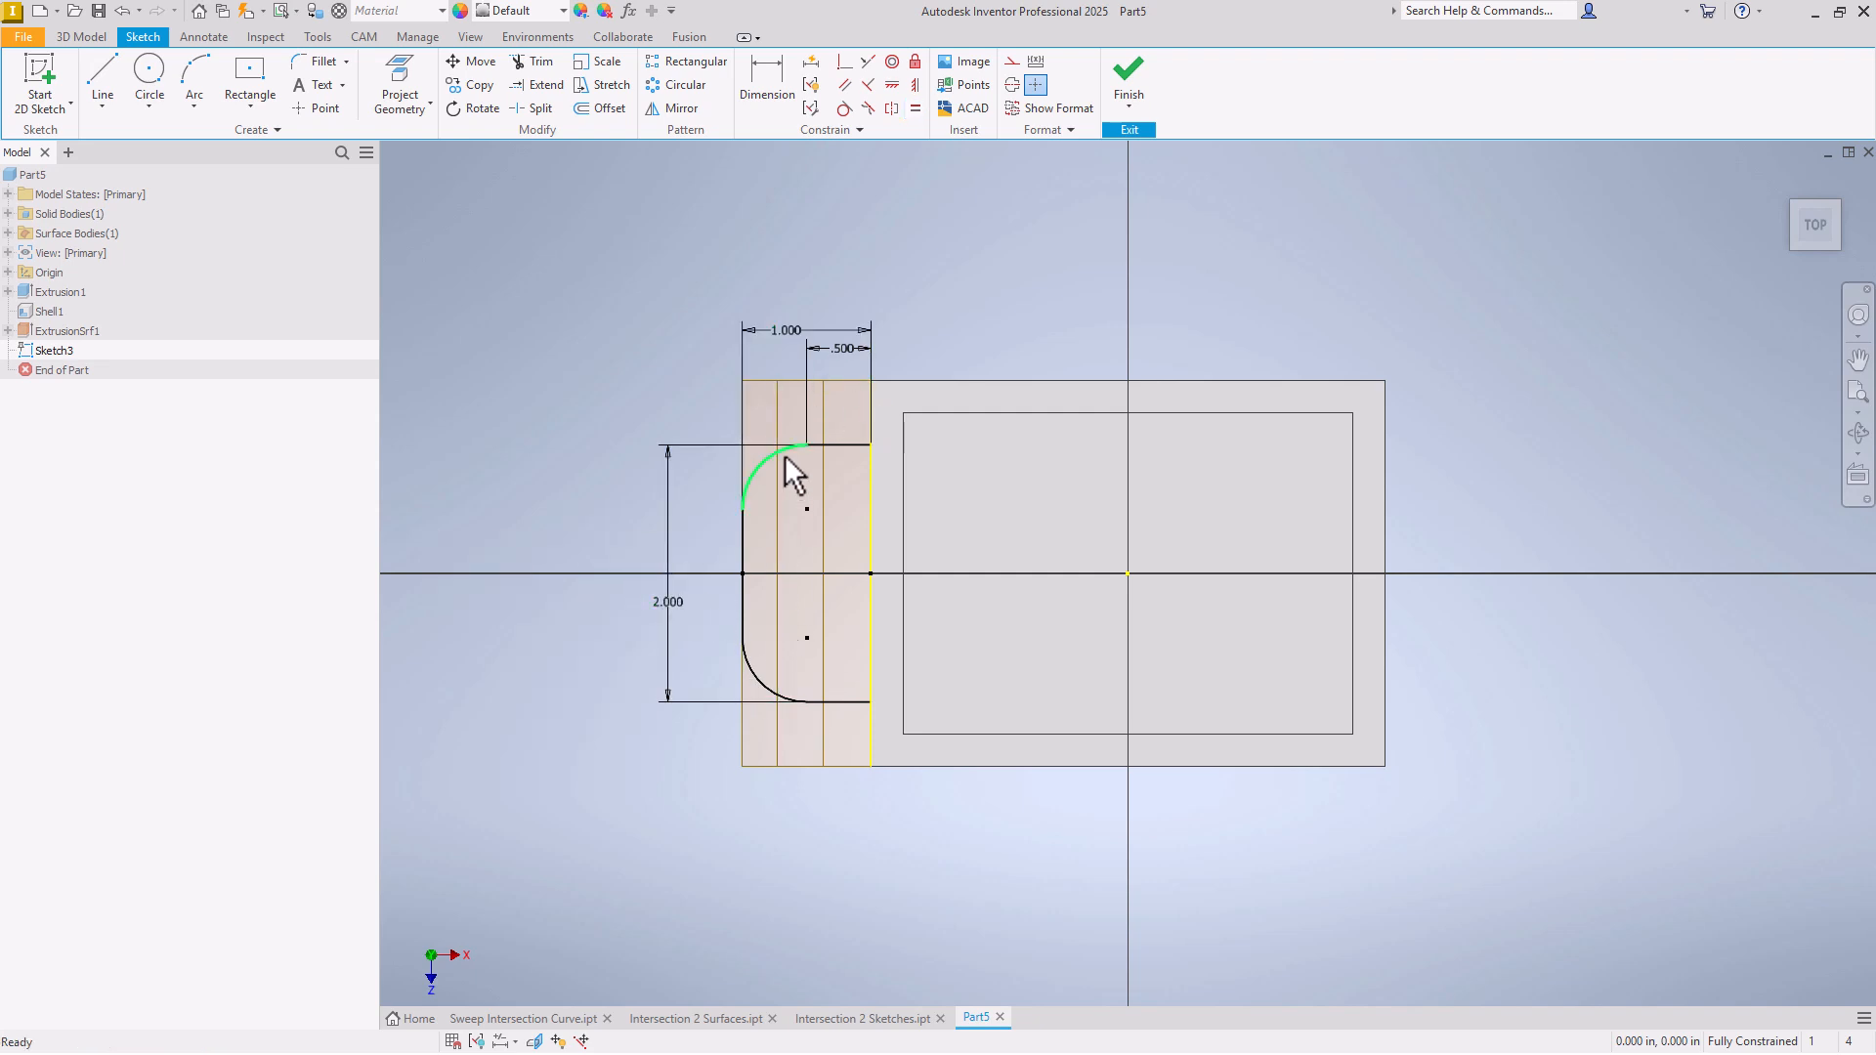
pyautogui.click(1128, 76)
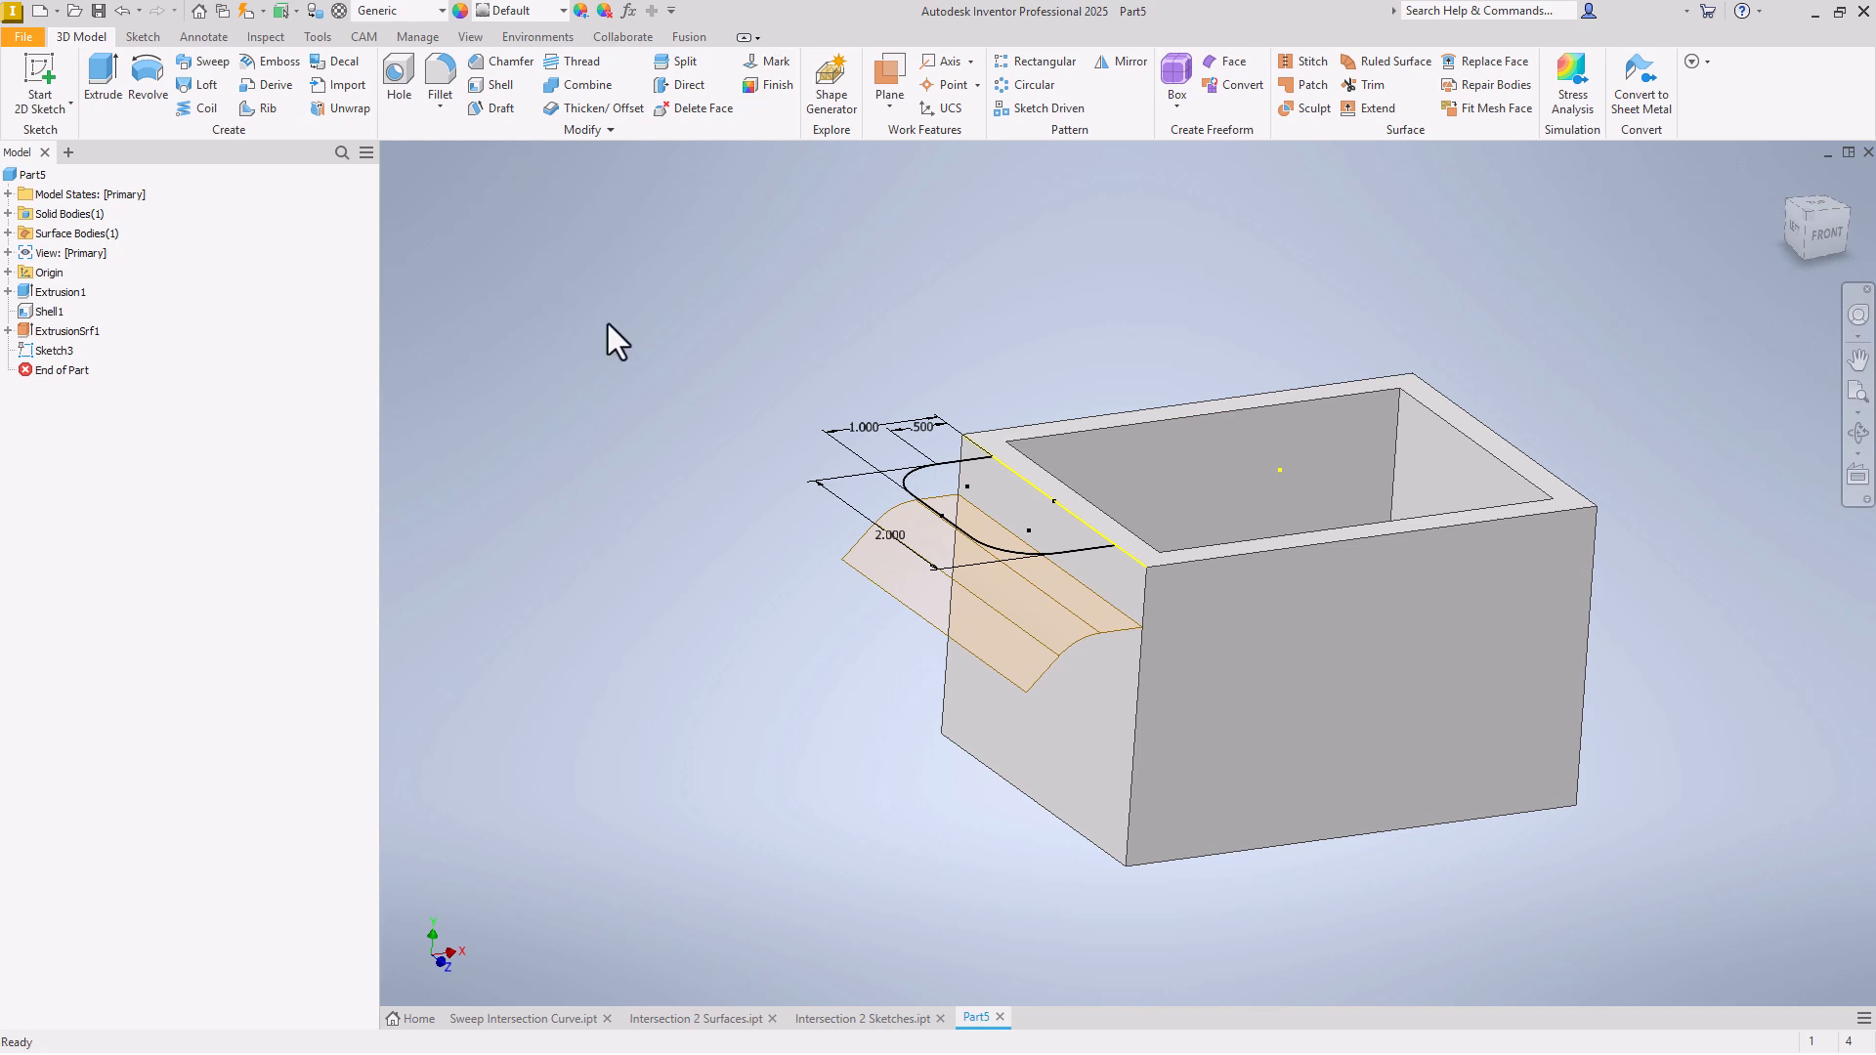
# Step: Extrude the U-shaped outline downward as a surface with a distance of 1 in
pyautogui.click(103, 73)
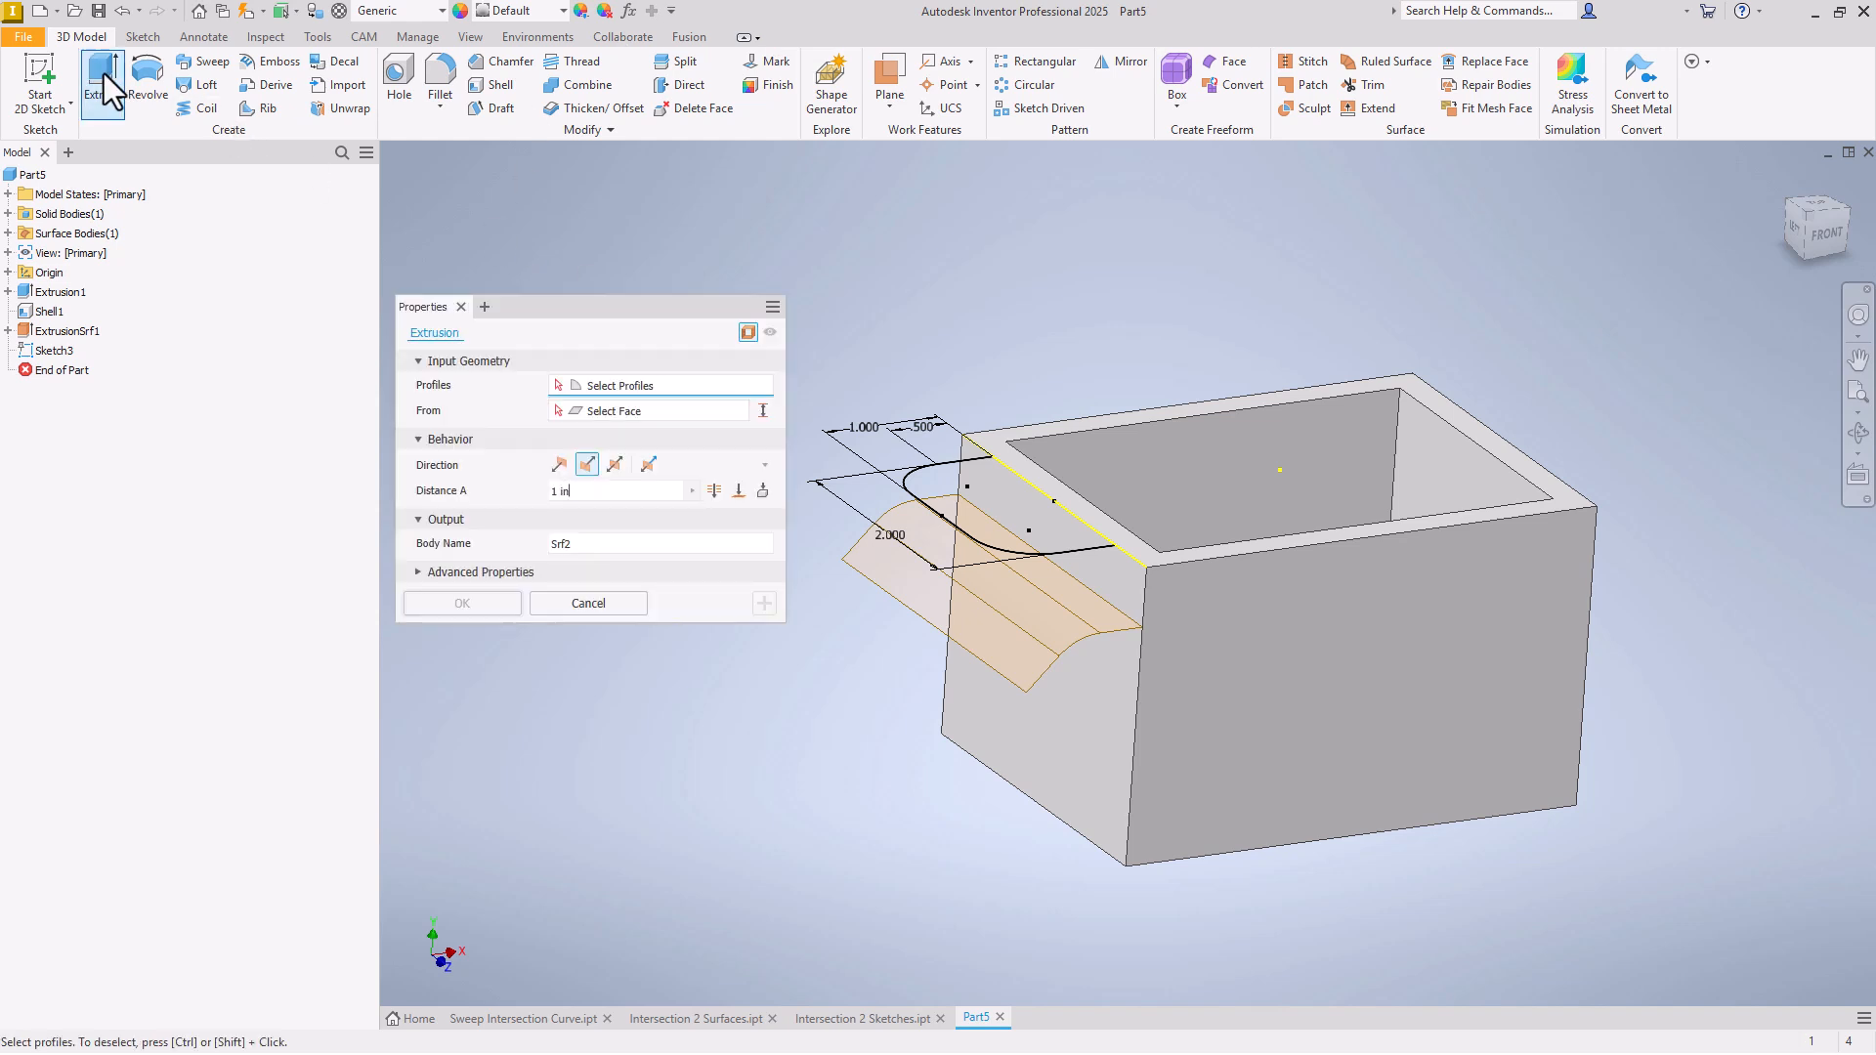
pyautogui.click(964, 476)
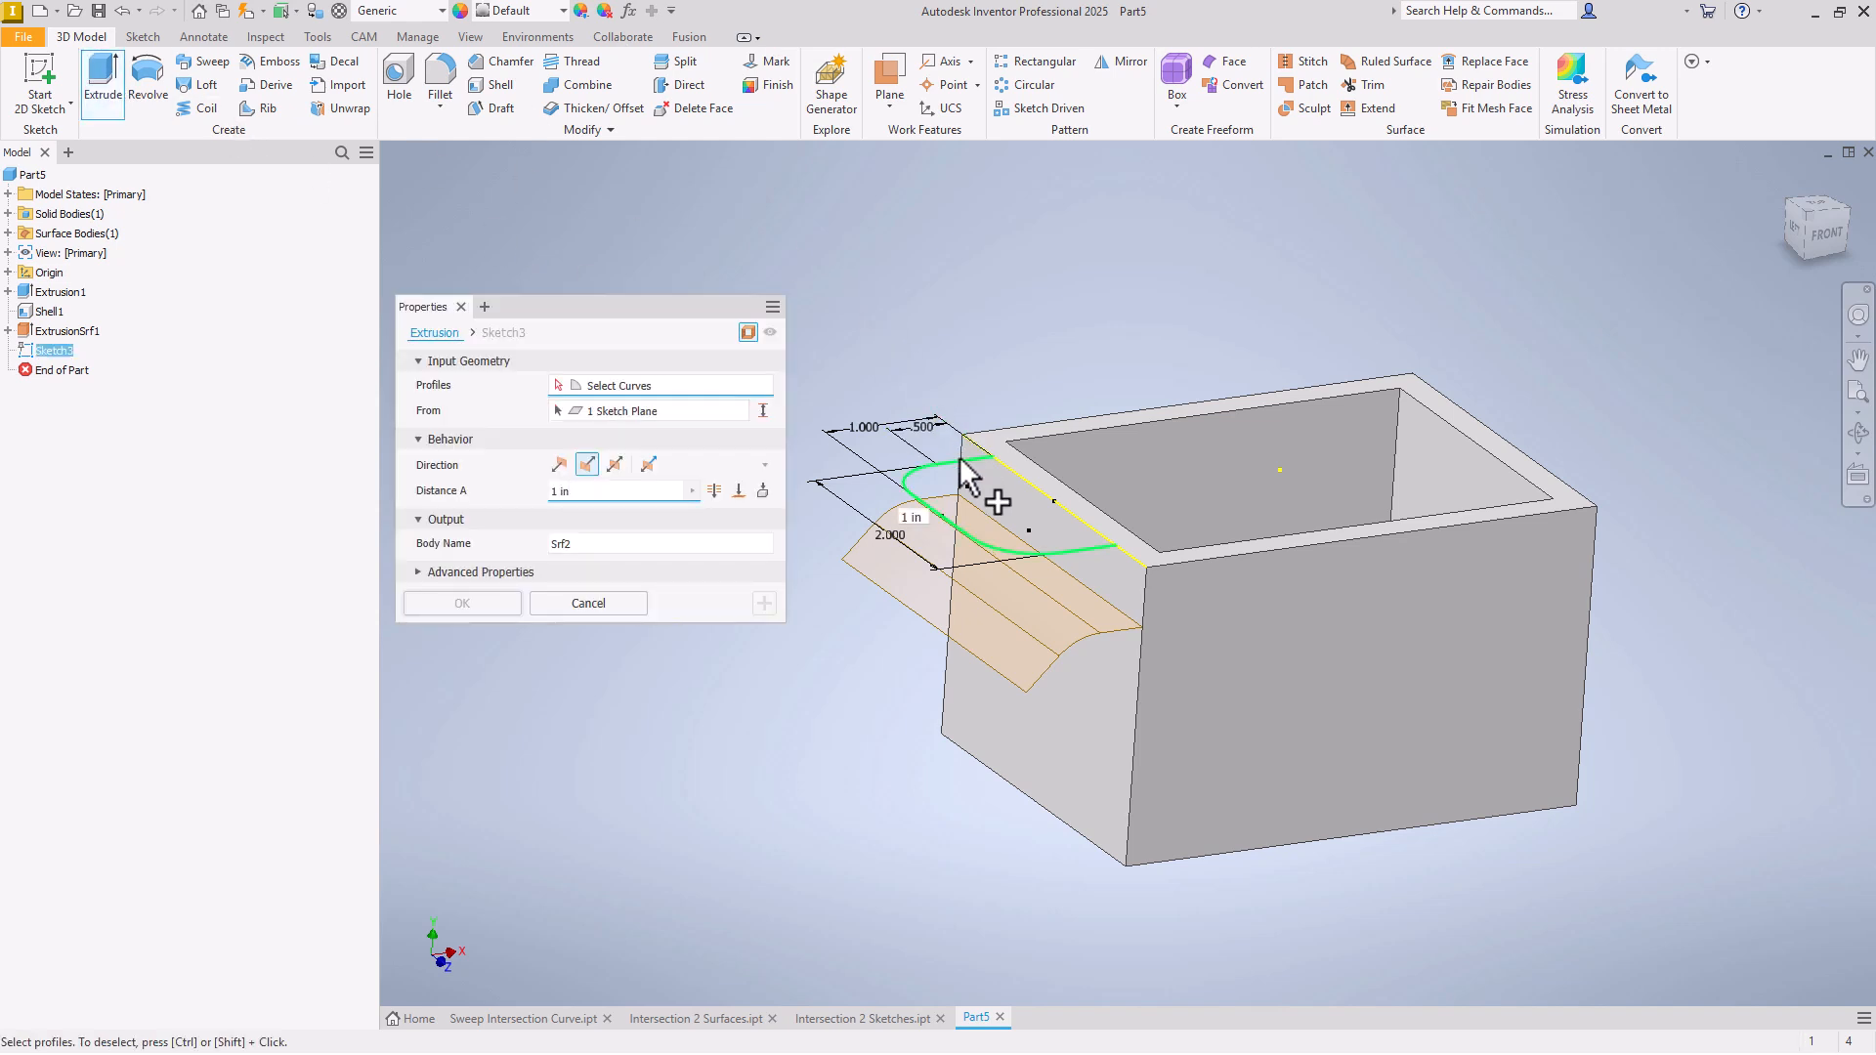
pyautogui.click(738, 491)
pyautogui.click(1174, 828)
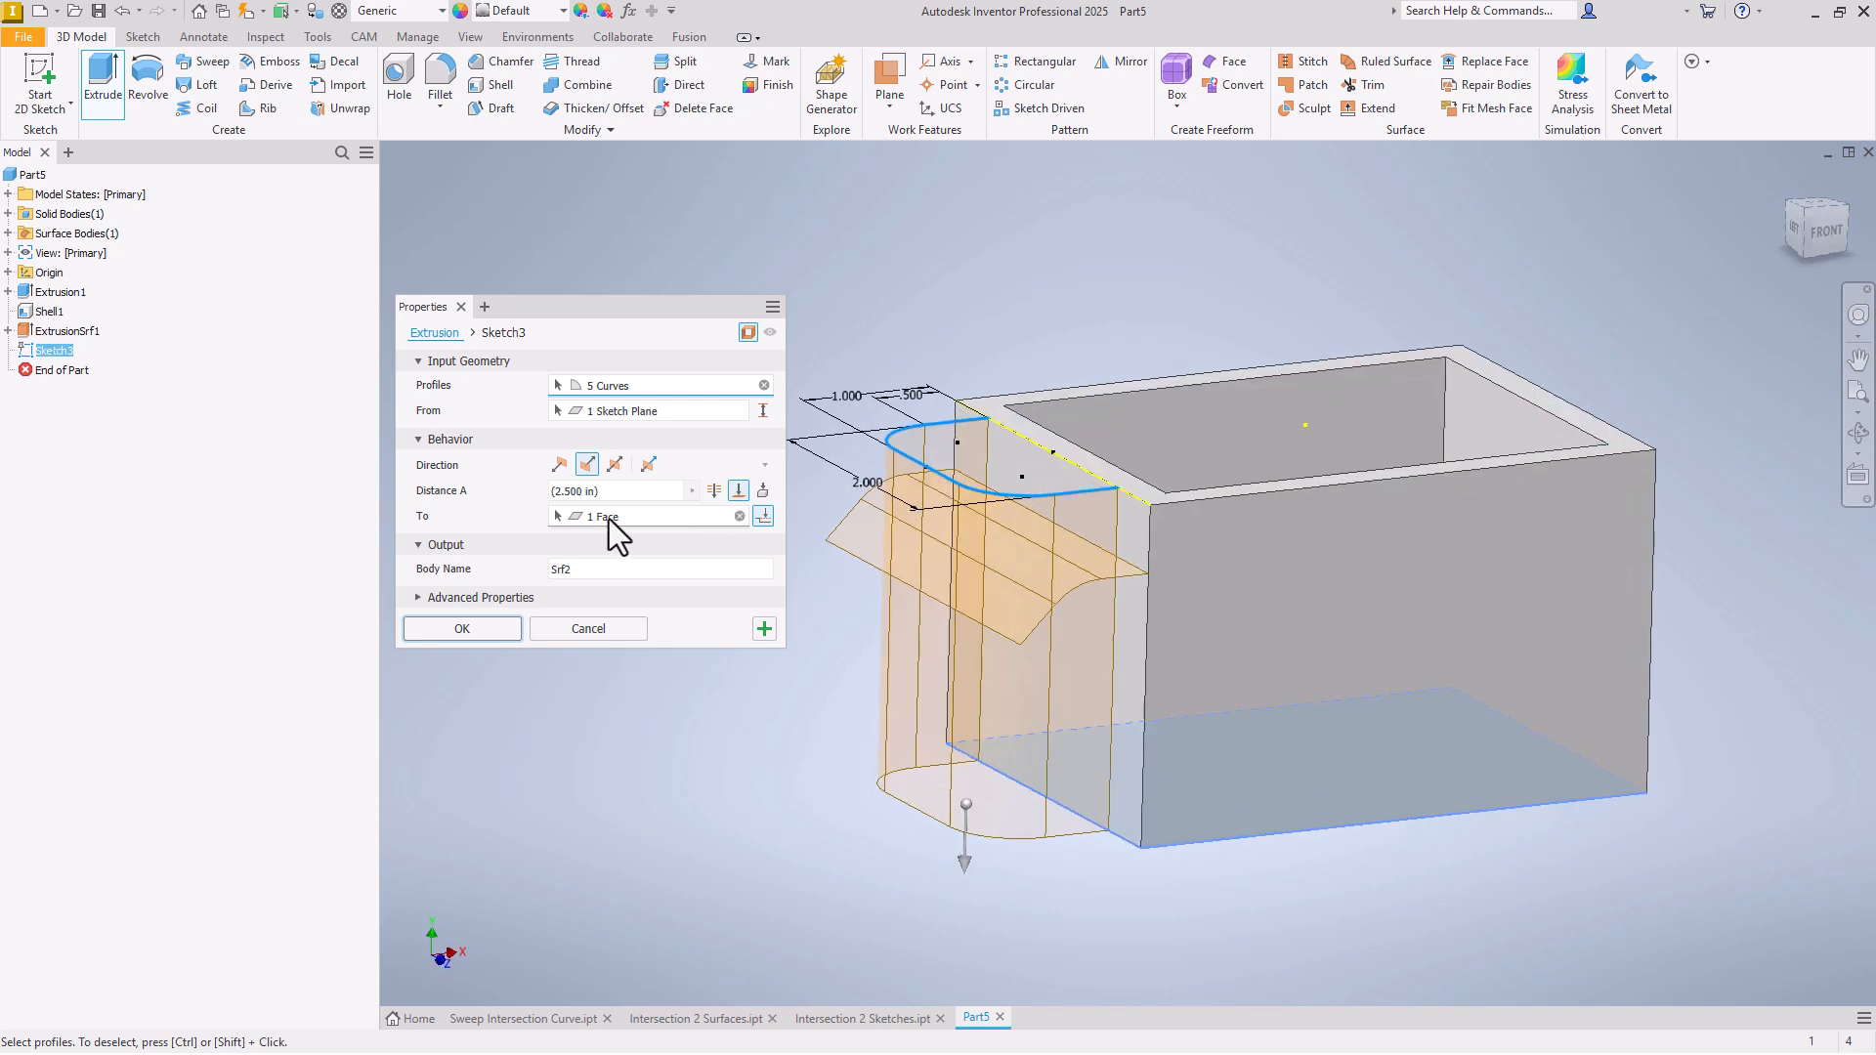
pyautogui.click(607, 490)
pyautogui.write('1')
pyautogui.press('Return')
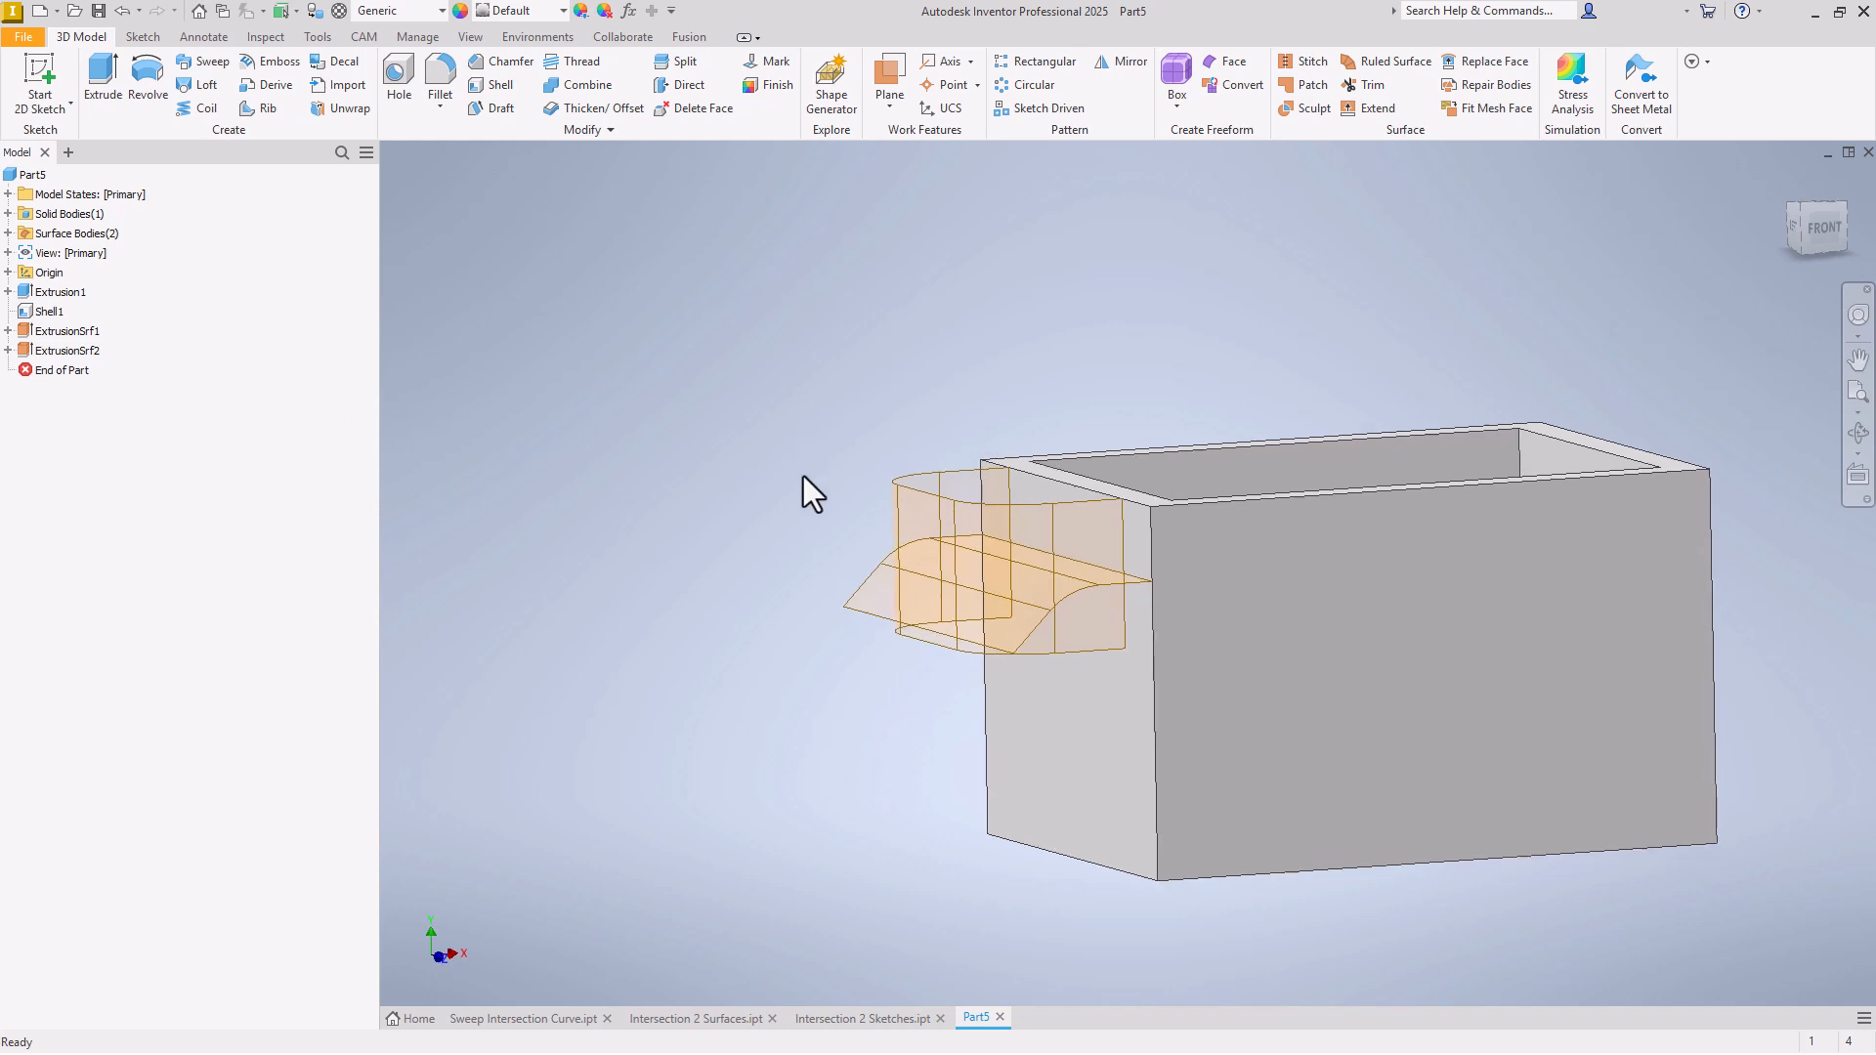
# Step: Edit the U-shaped surface extrusion so it extends to the box's bottom face
pyautogui.doubleClick(27, 354)
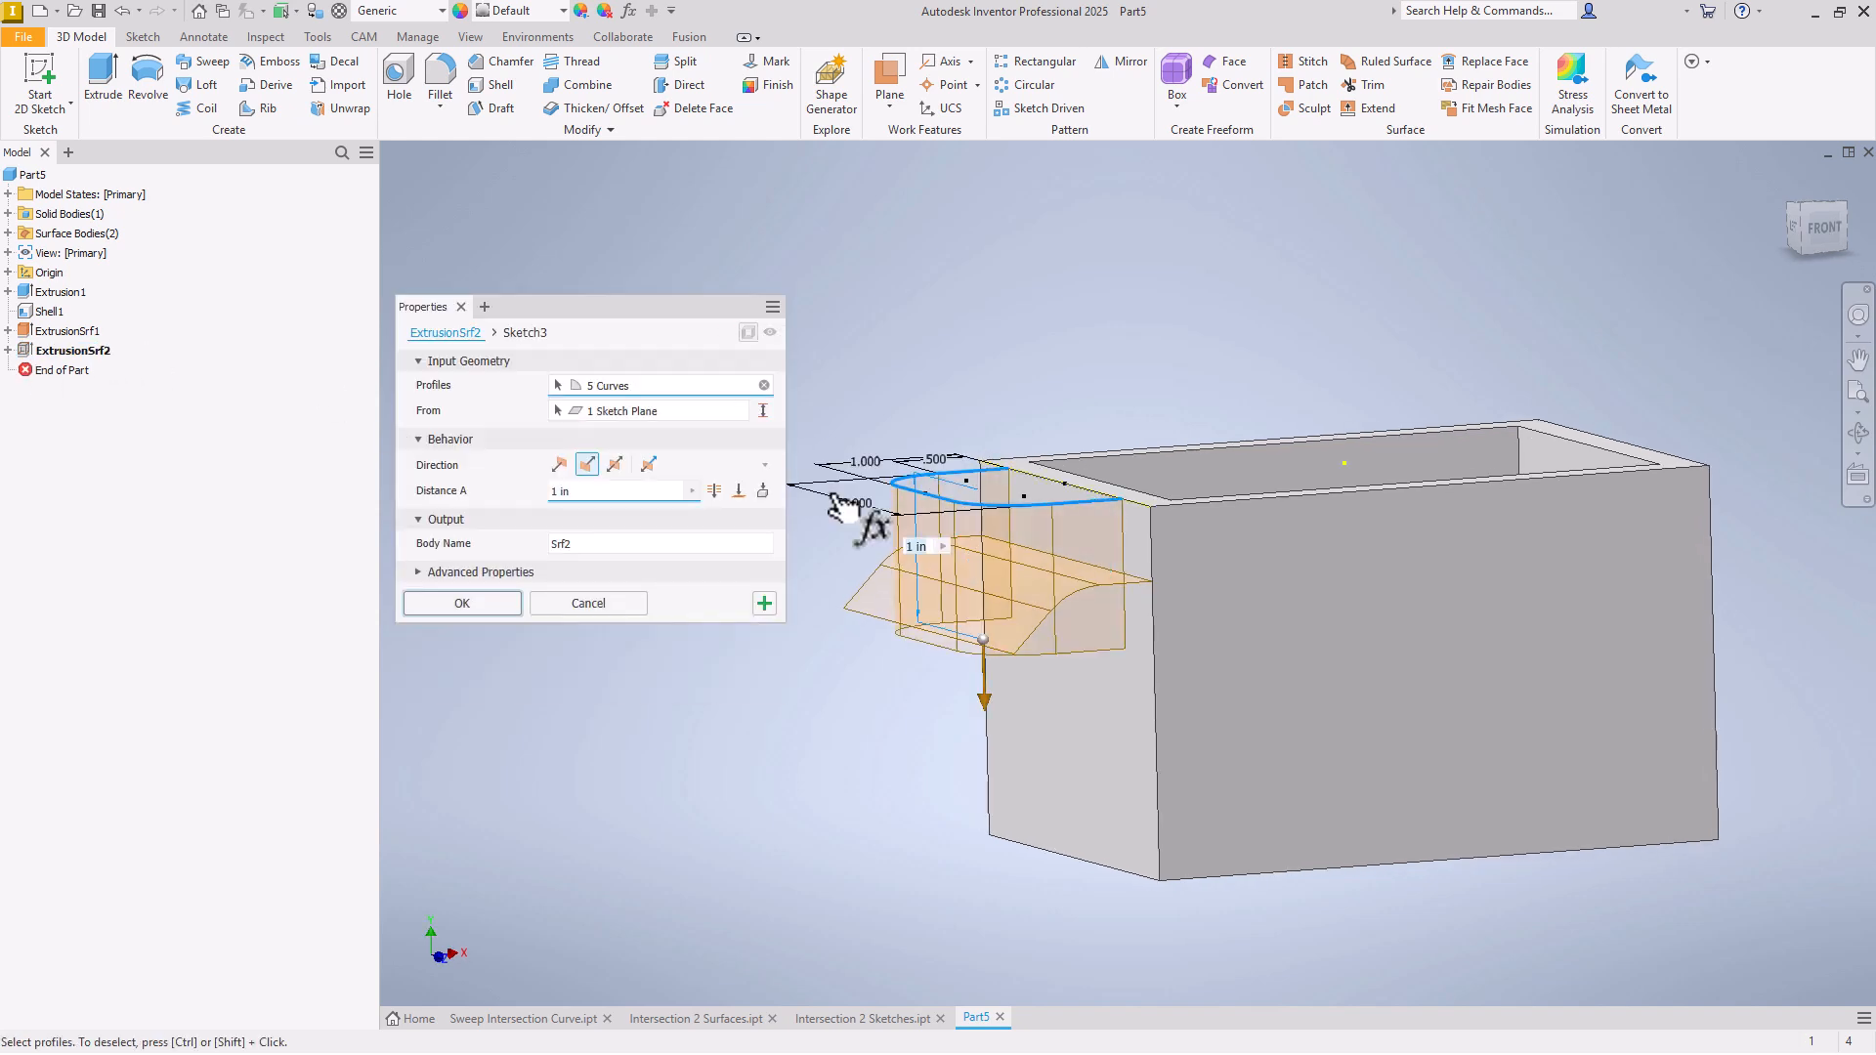
pyautogui.click(739, 490)
pyautogui.click(1204, 906)
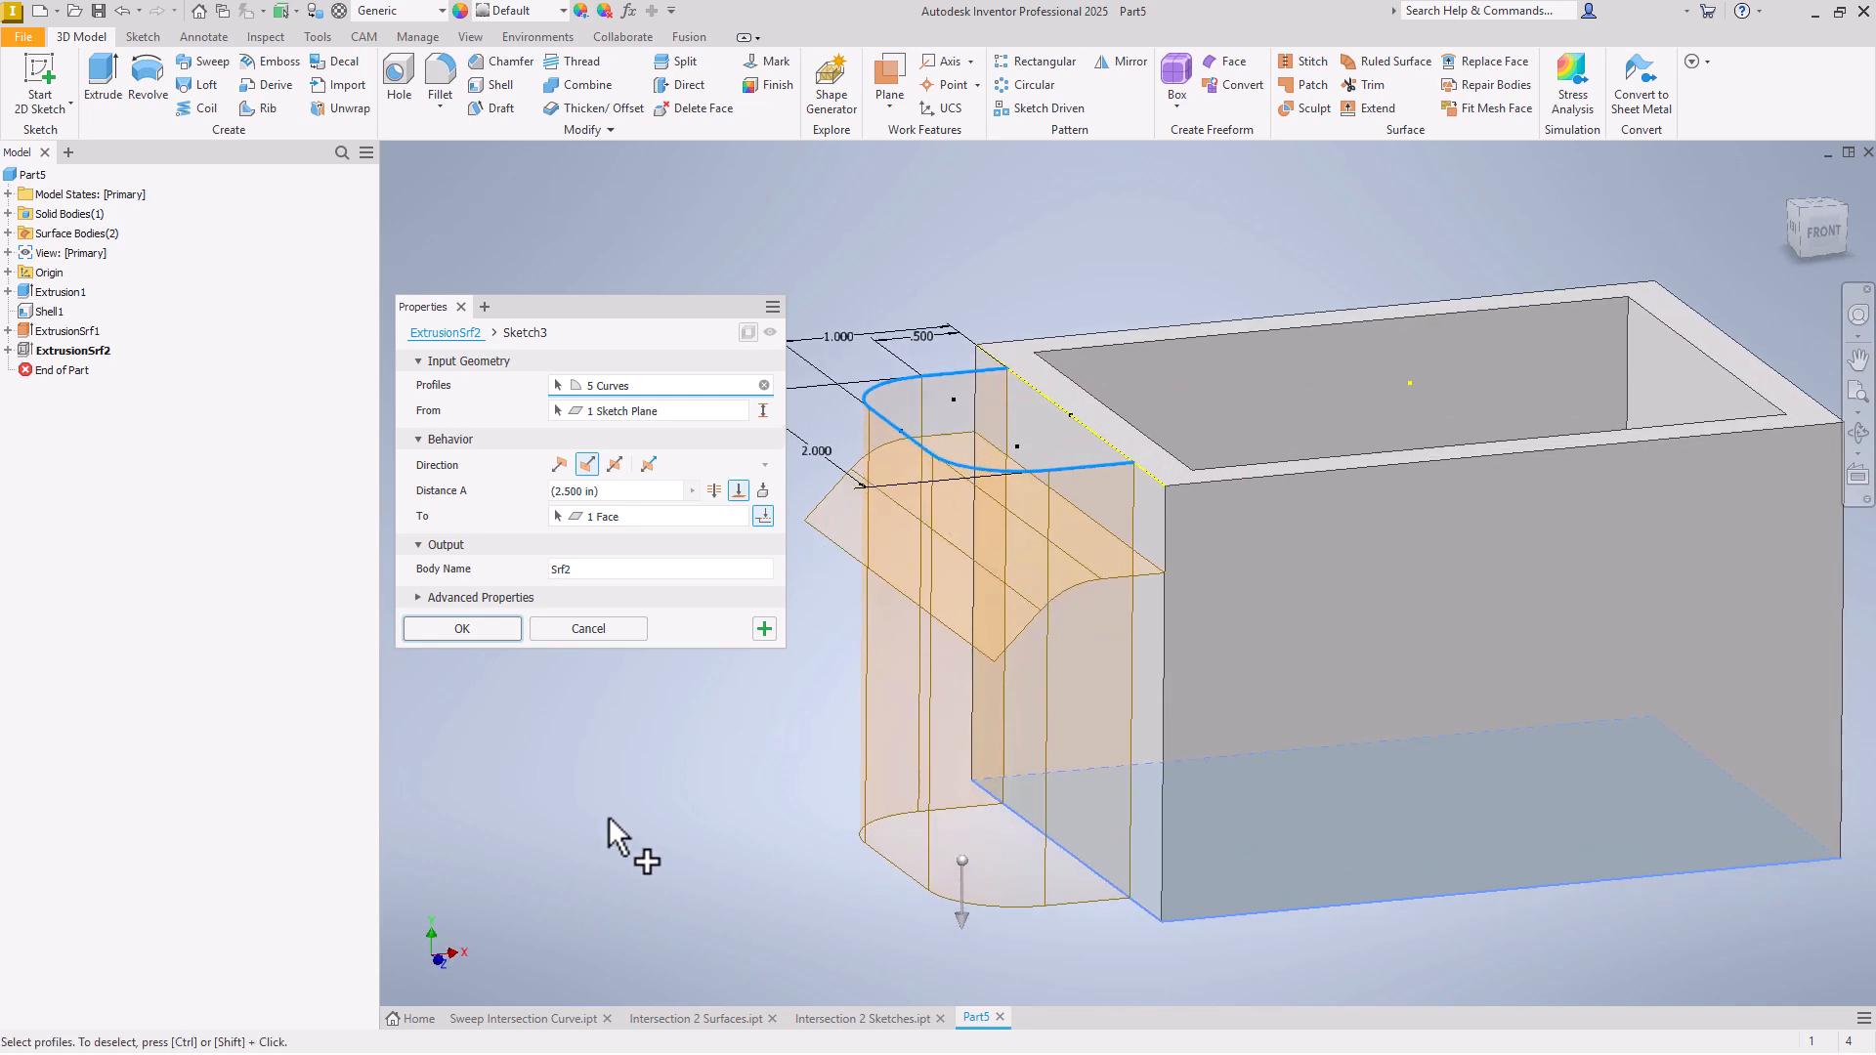
pyautogui.click(479, 629)
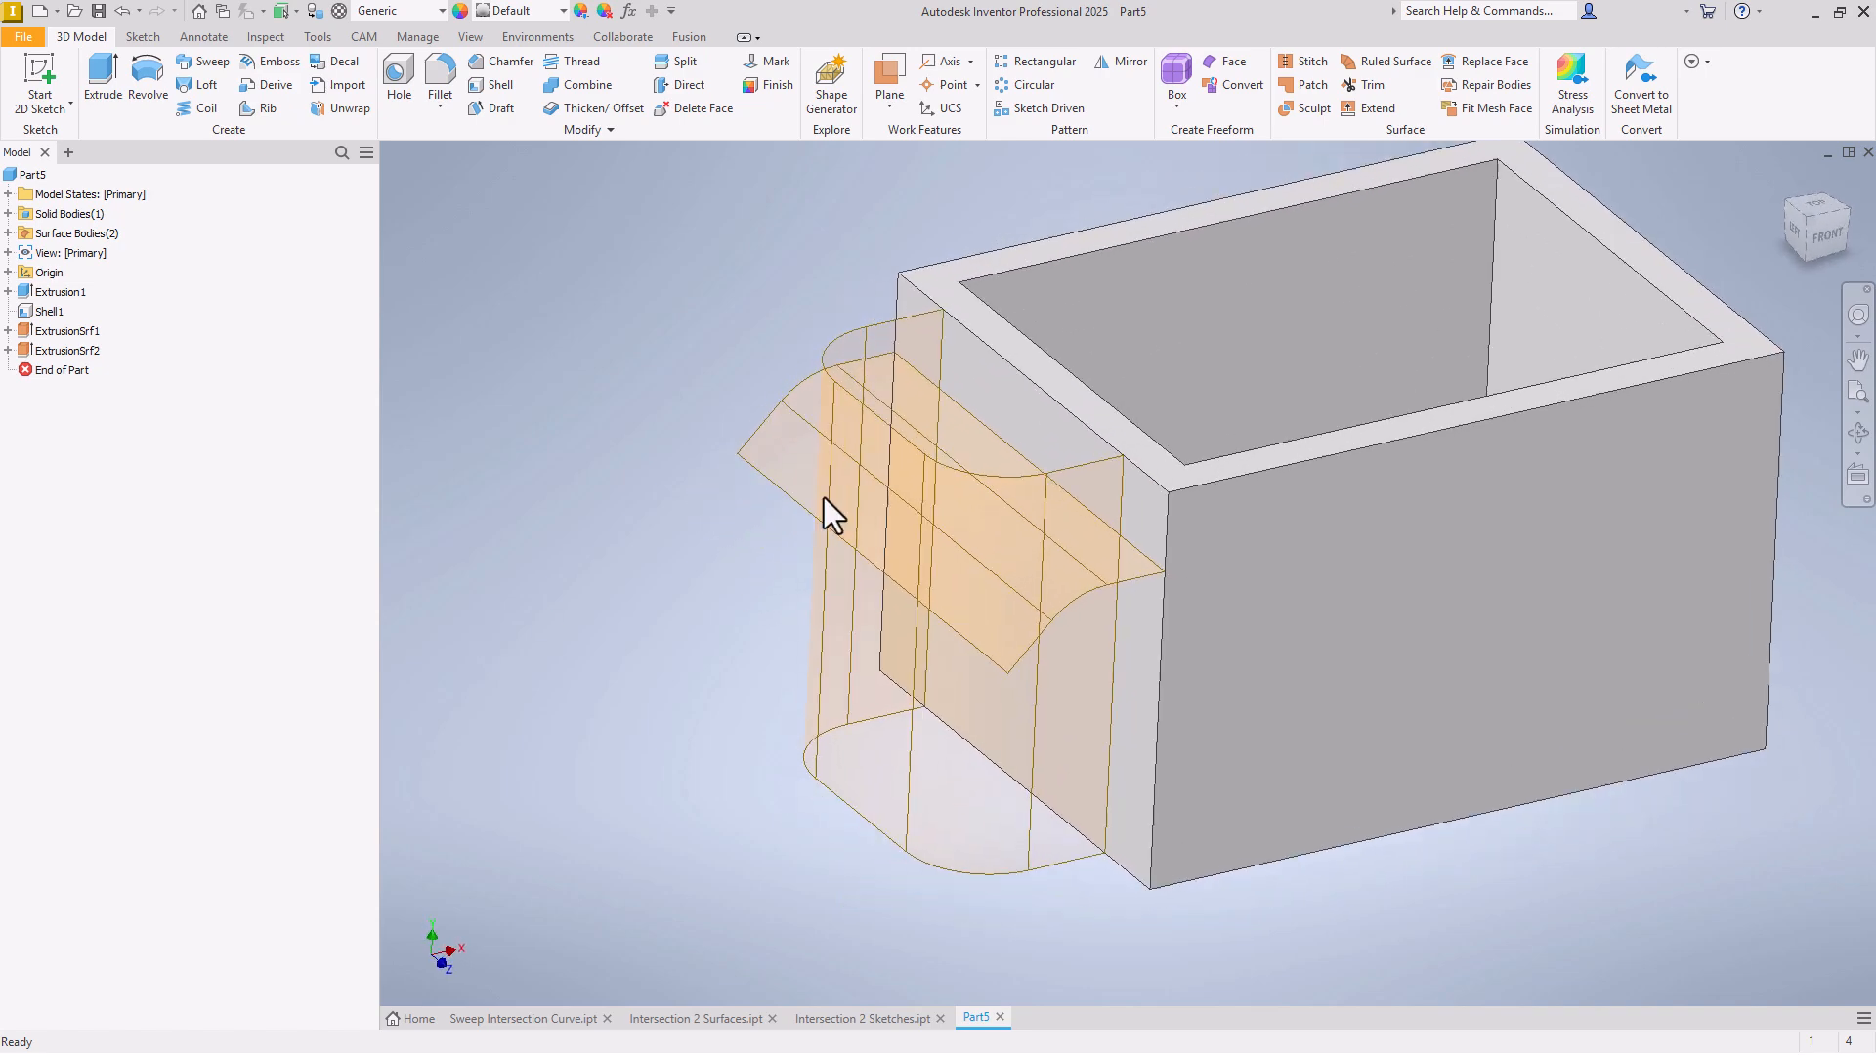
# Step: Examine the profiles of the two crossing surfaces from the top and front views
pyautogui.click(1833, 208)
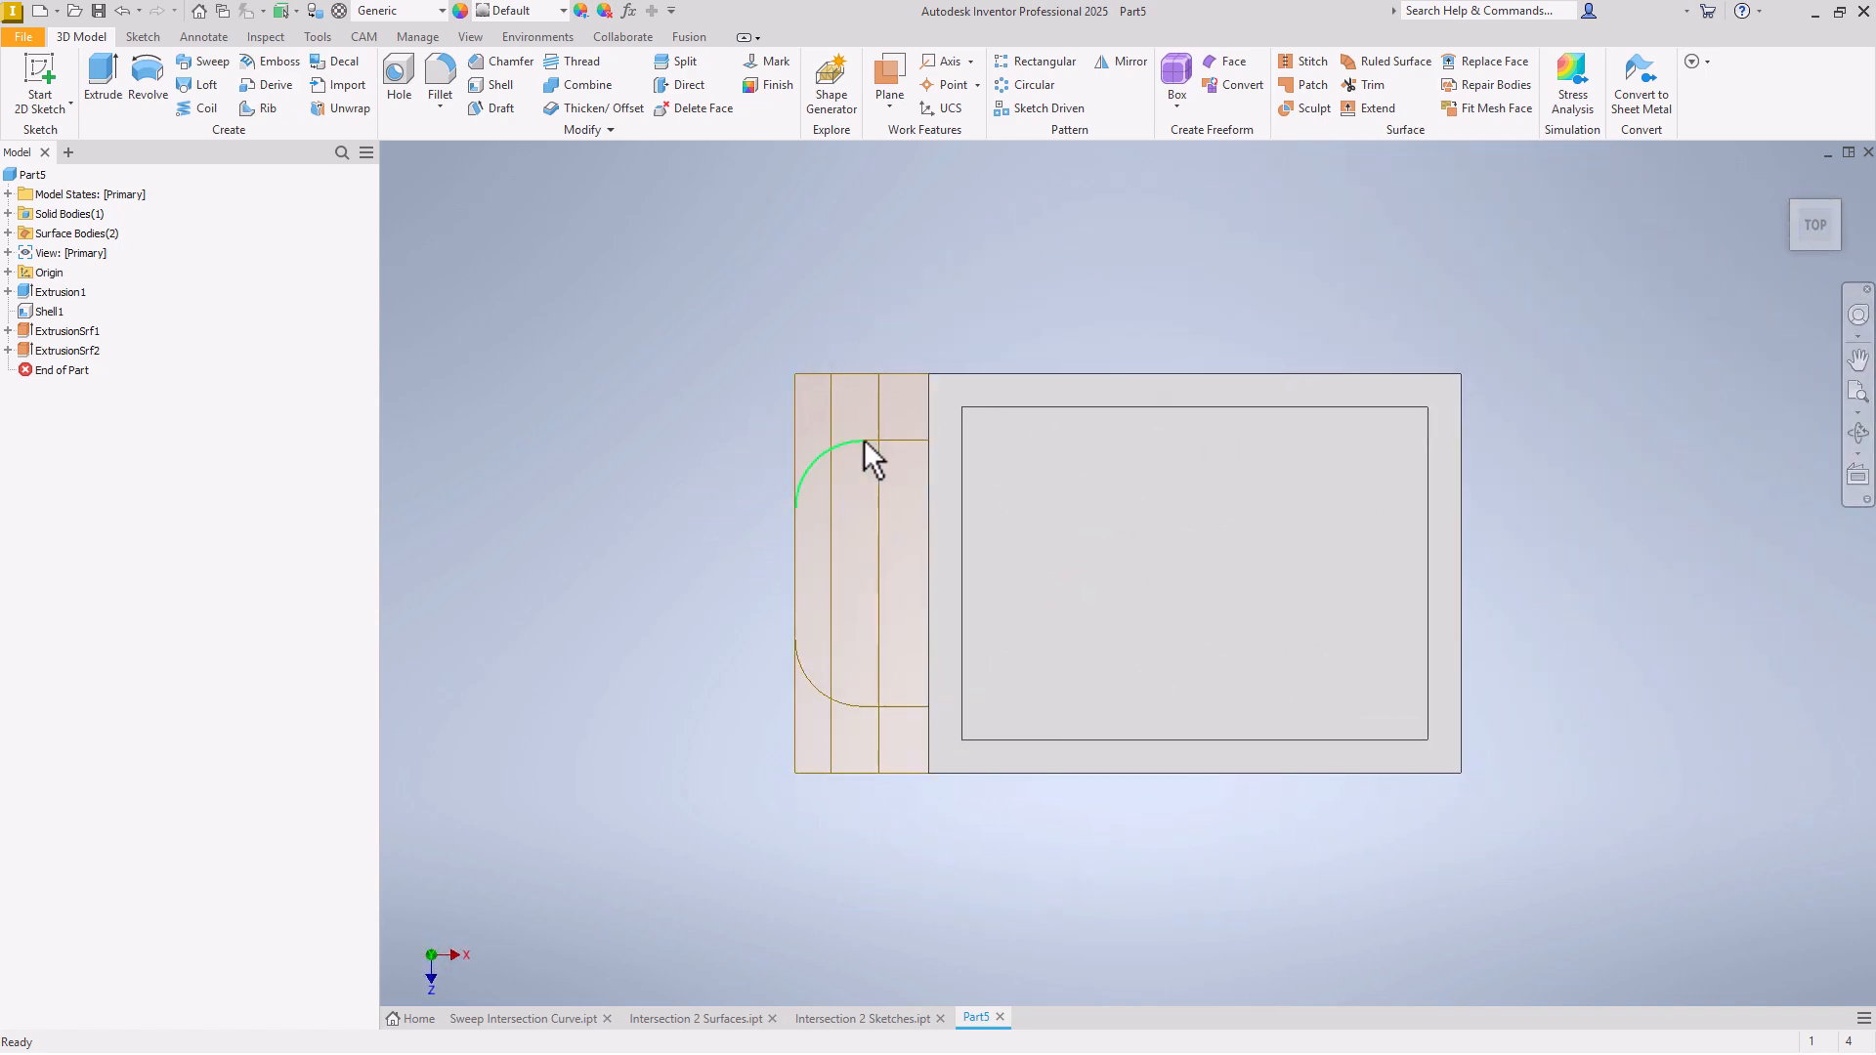
pyautogui.click(1815, 245)
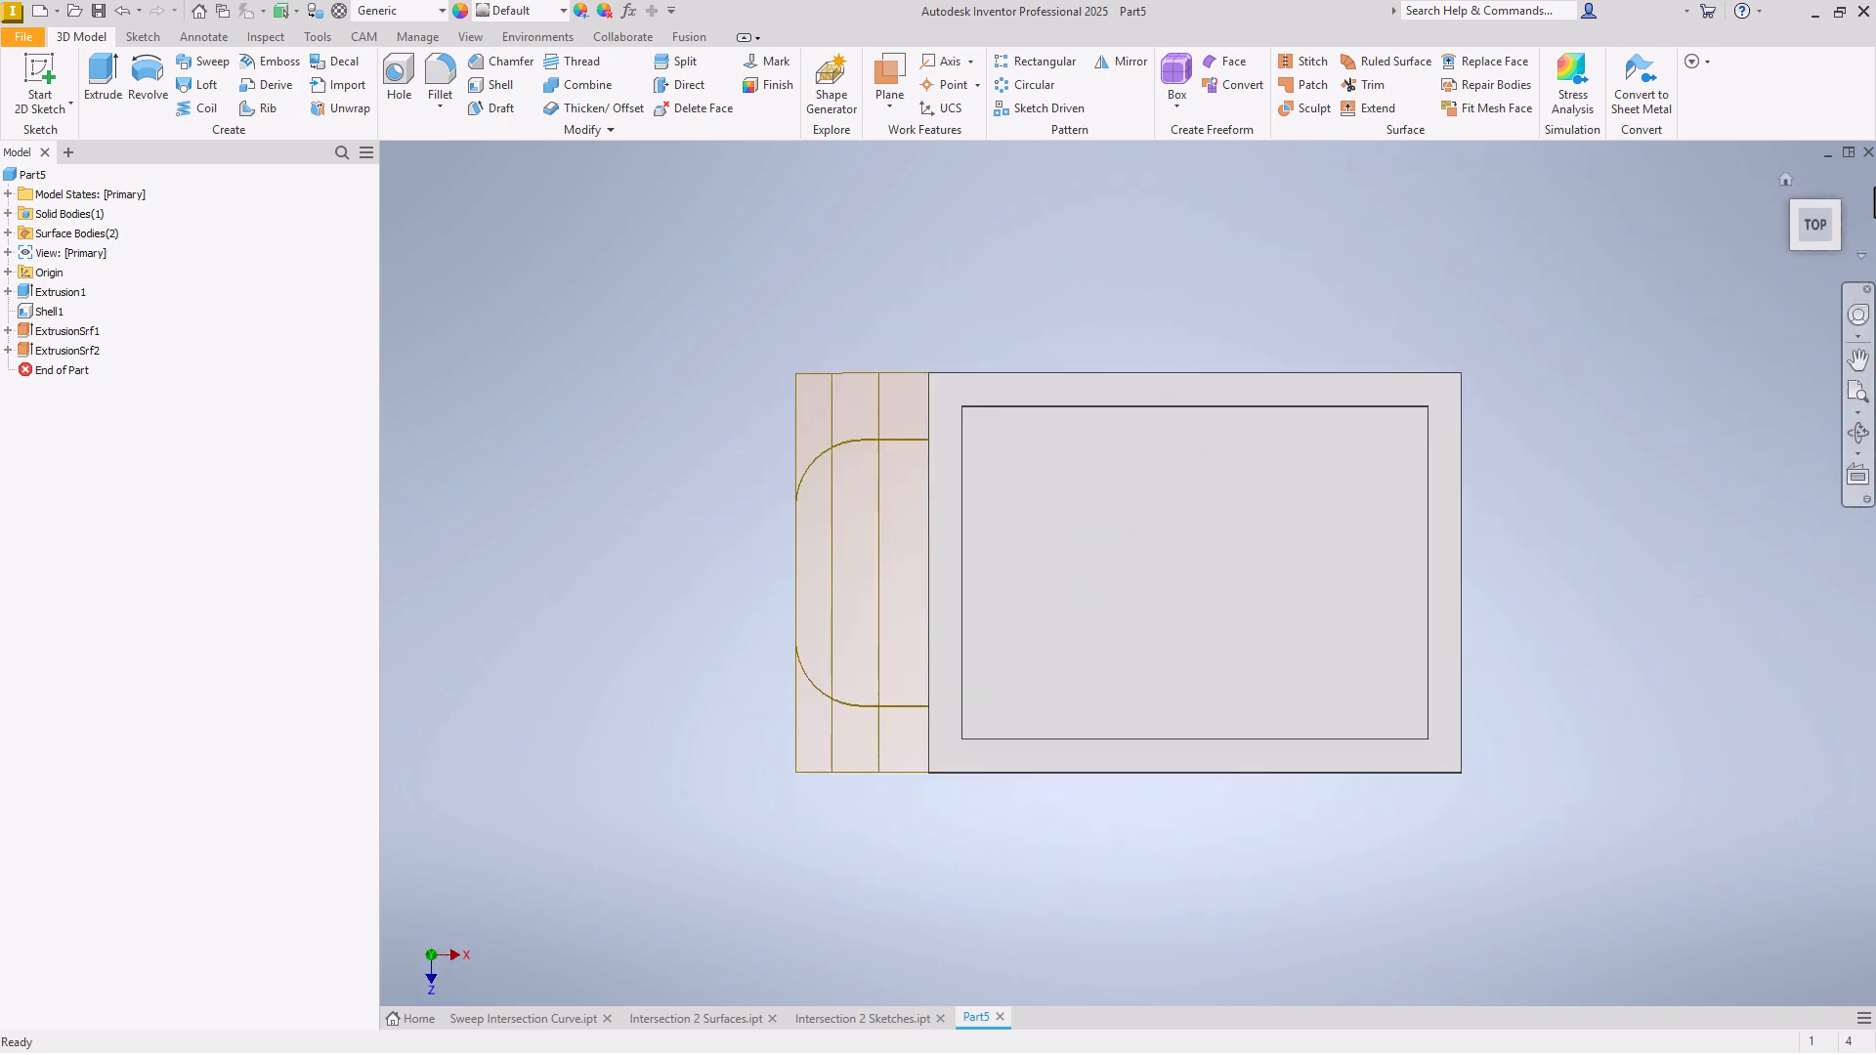
pyautogui.click(1815, 246)
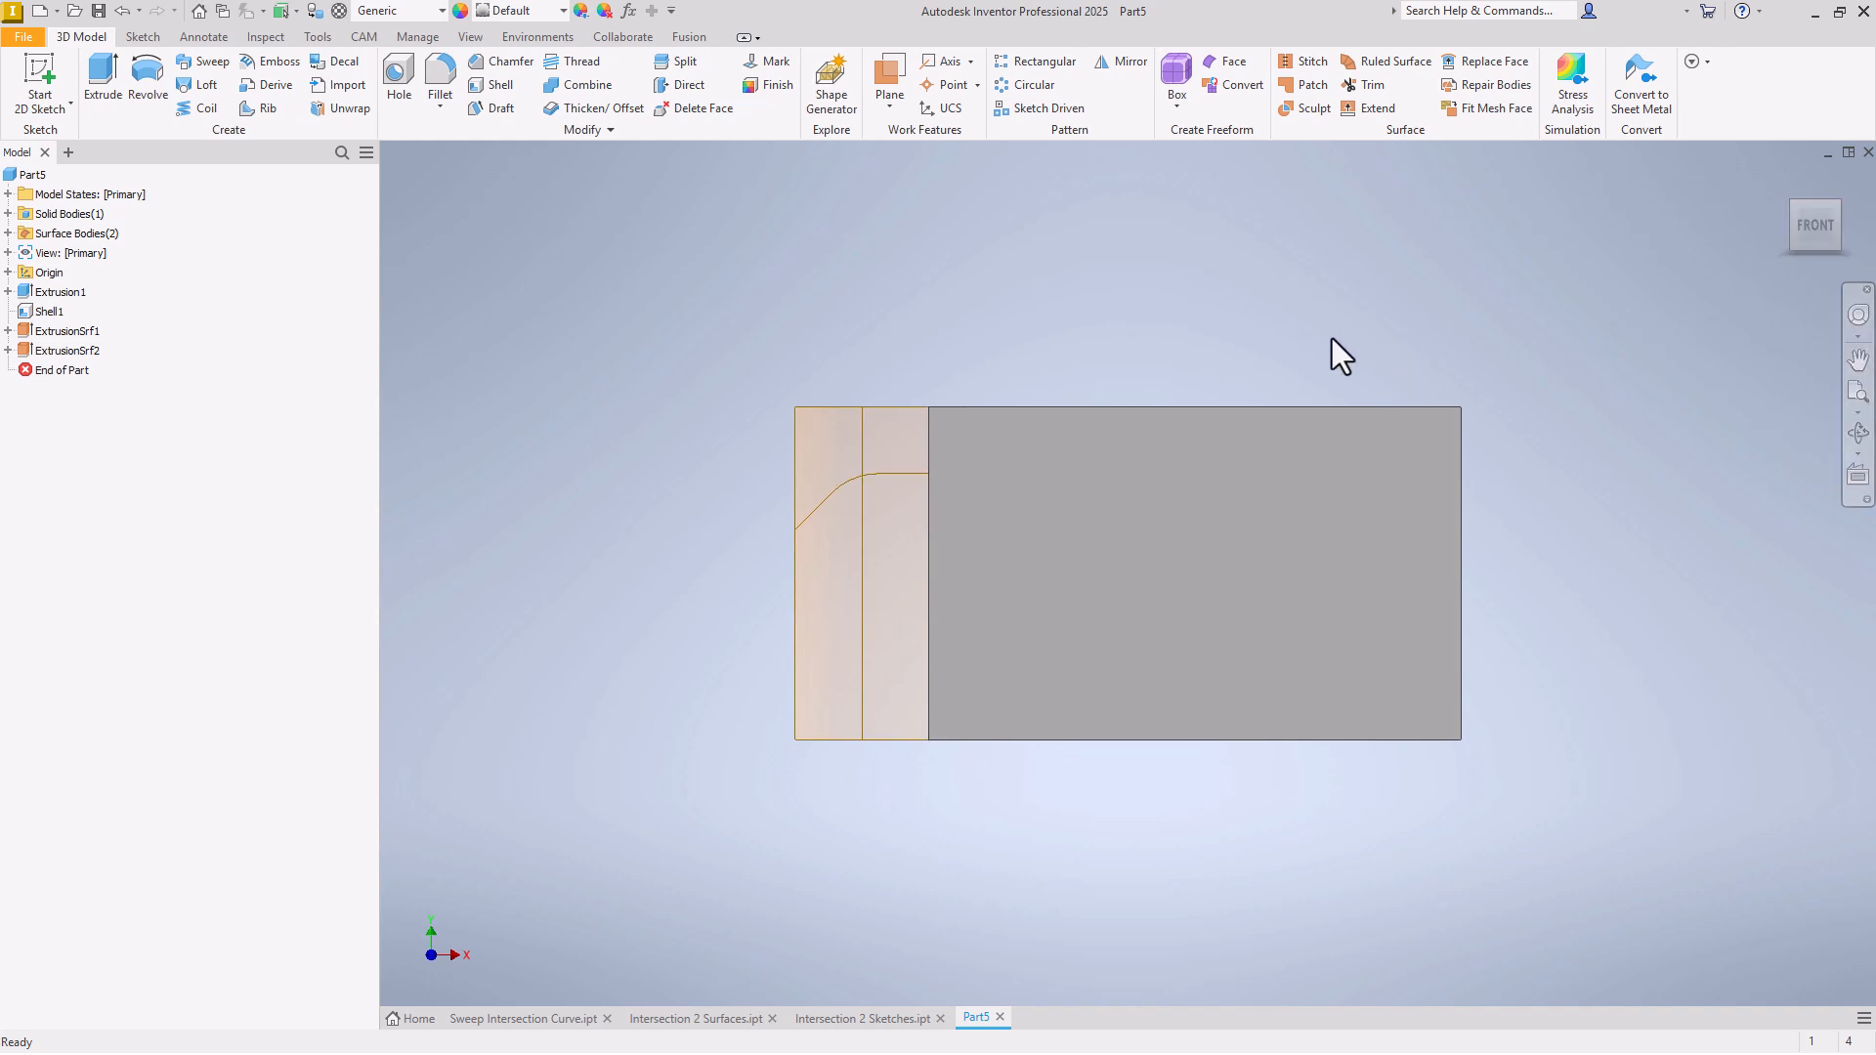
pyautogui.scroll(-3, 922, 461)
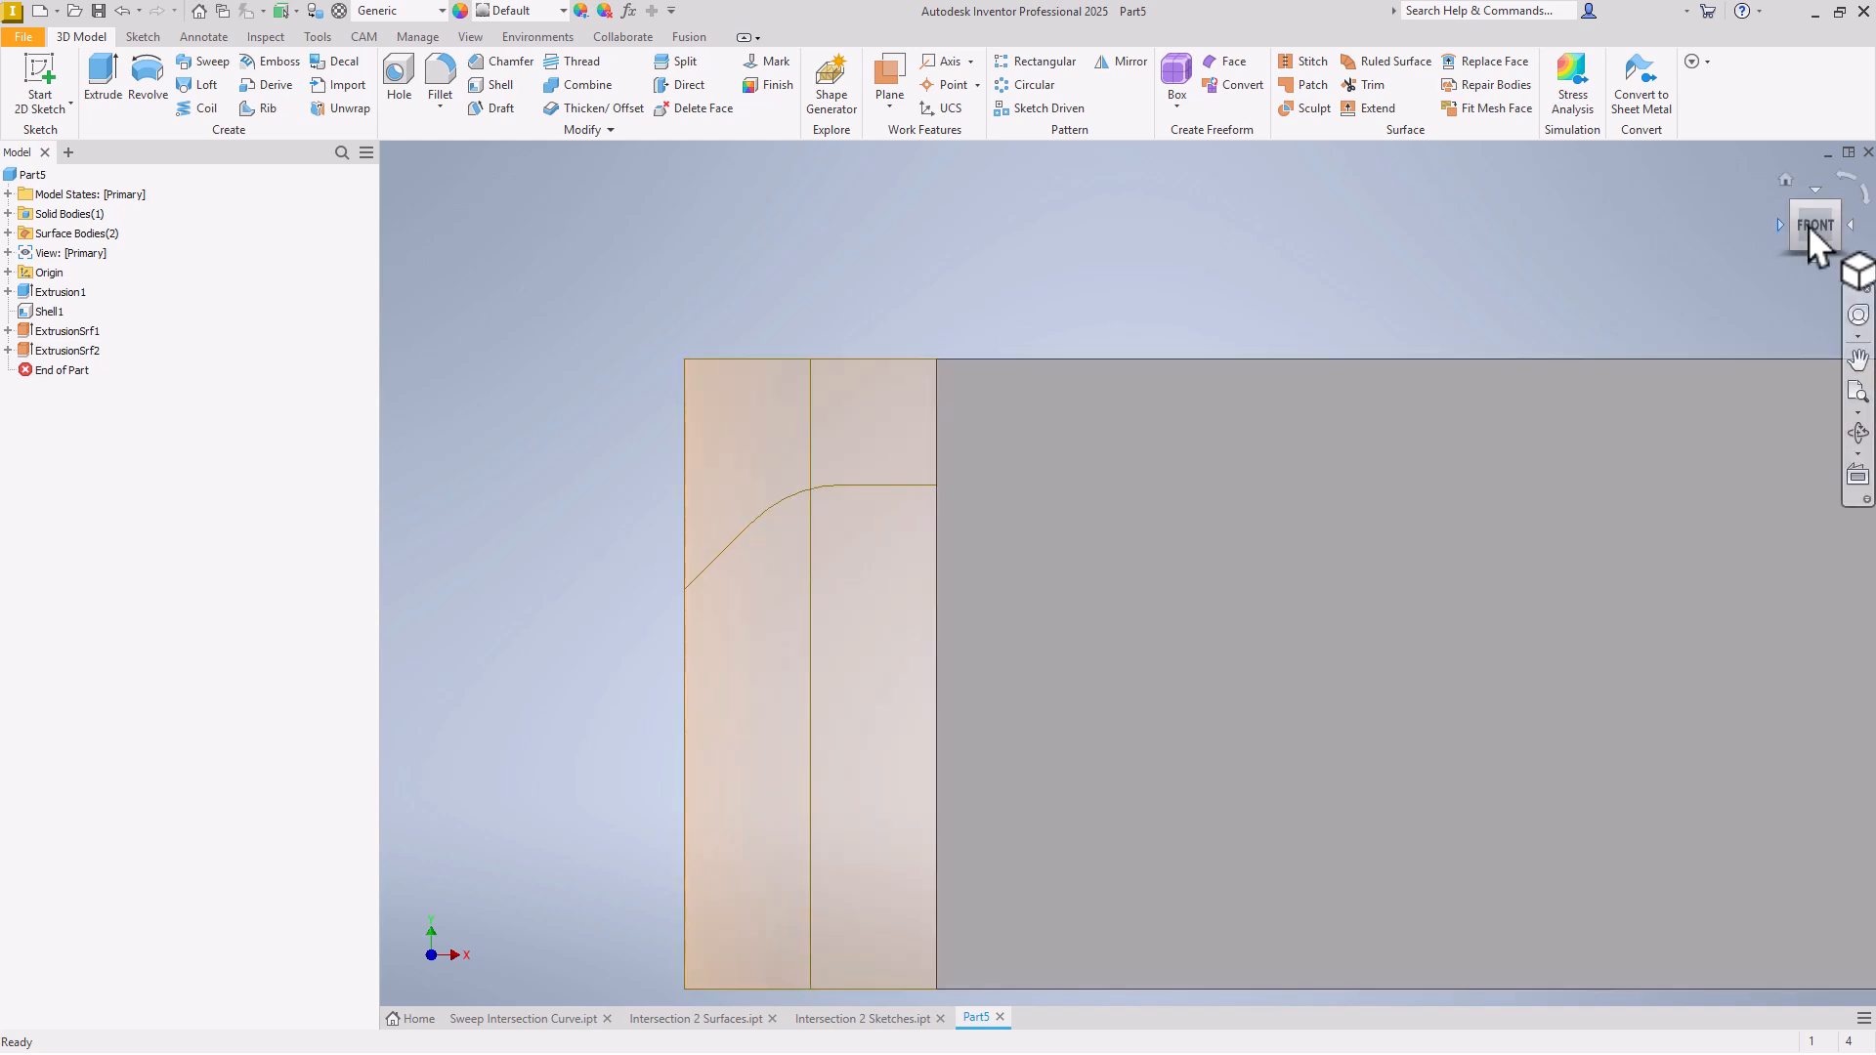
pyautogui.press('F6')
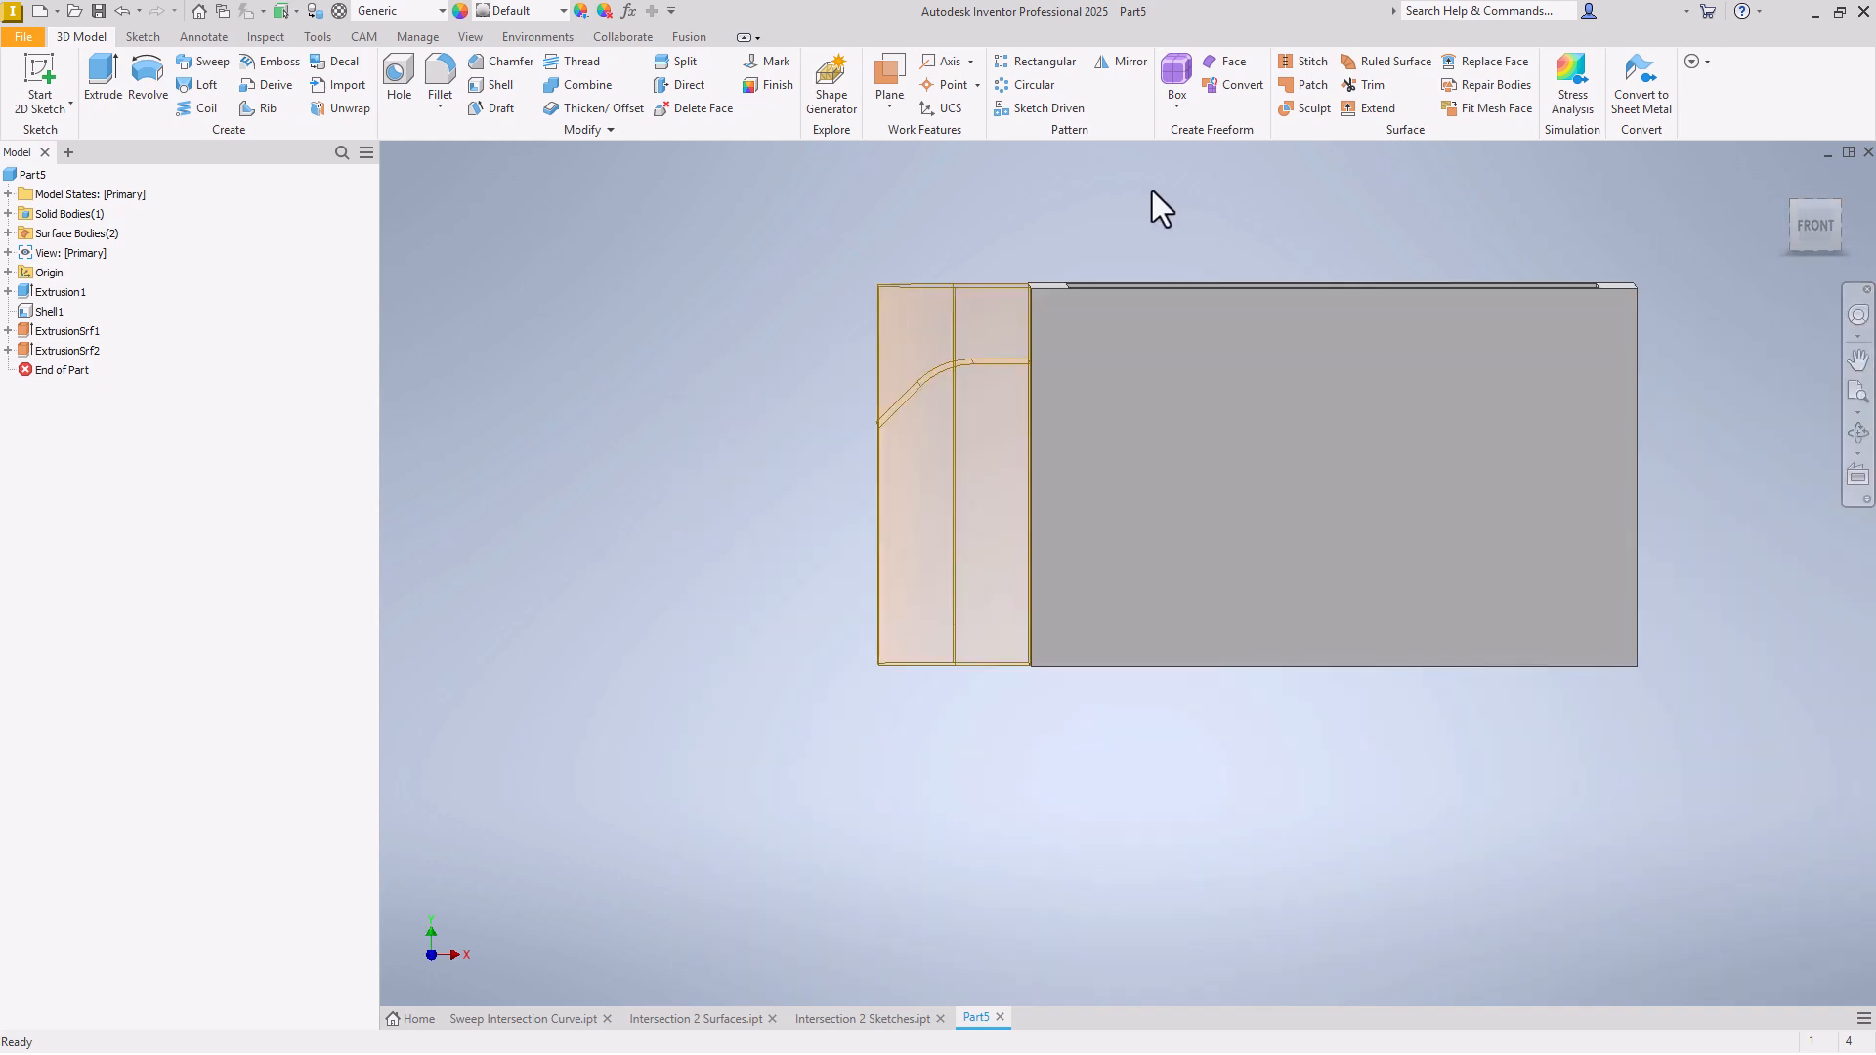
pyautogui.rightClick(533, 286)
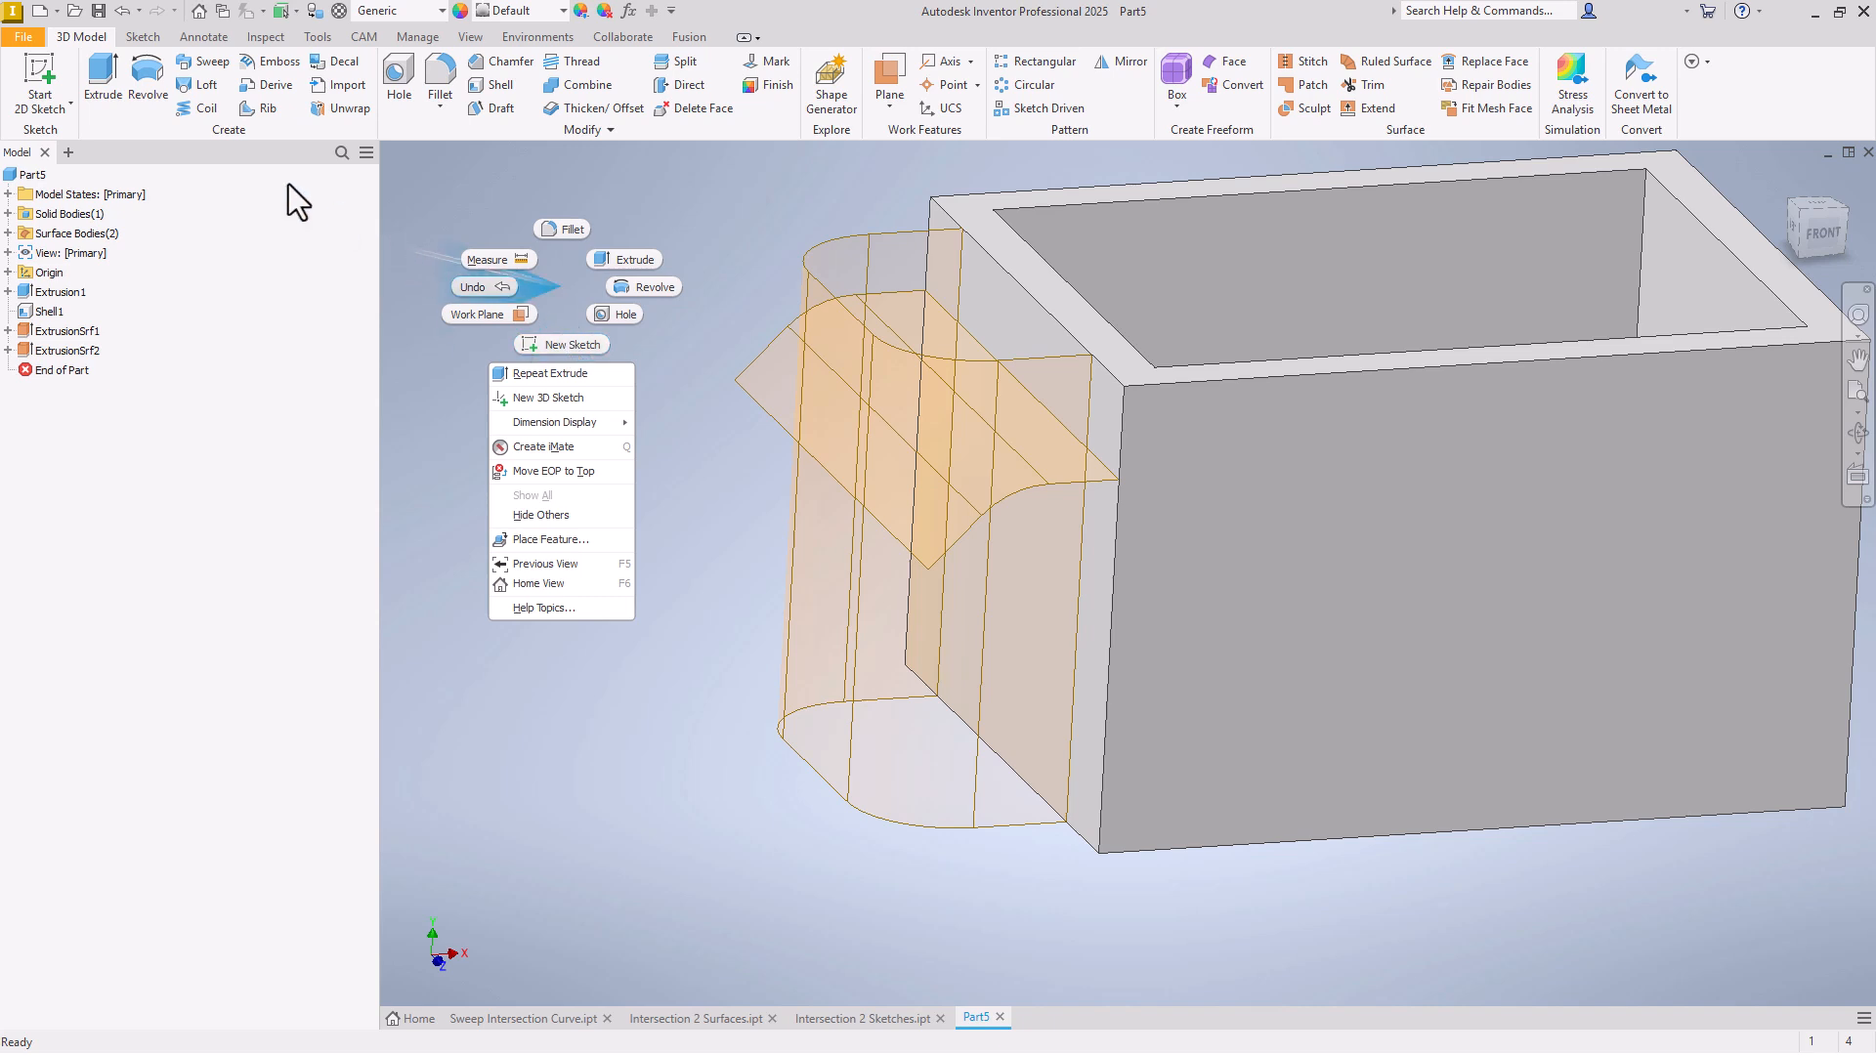
# Step: Create a 3D sketch containing the intersection curve of the U-shaped surface and the bent surface, and finish it
pyautogui.click(41, 105)
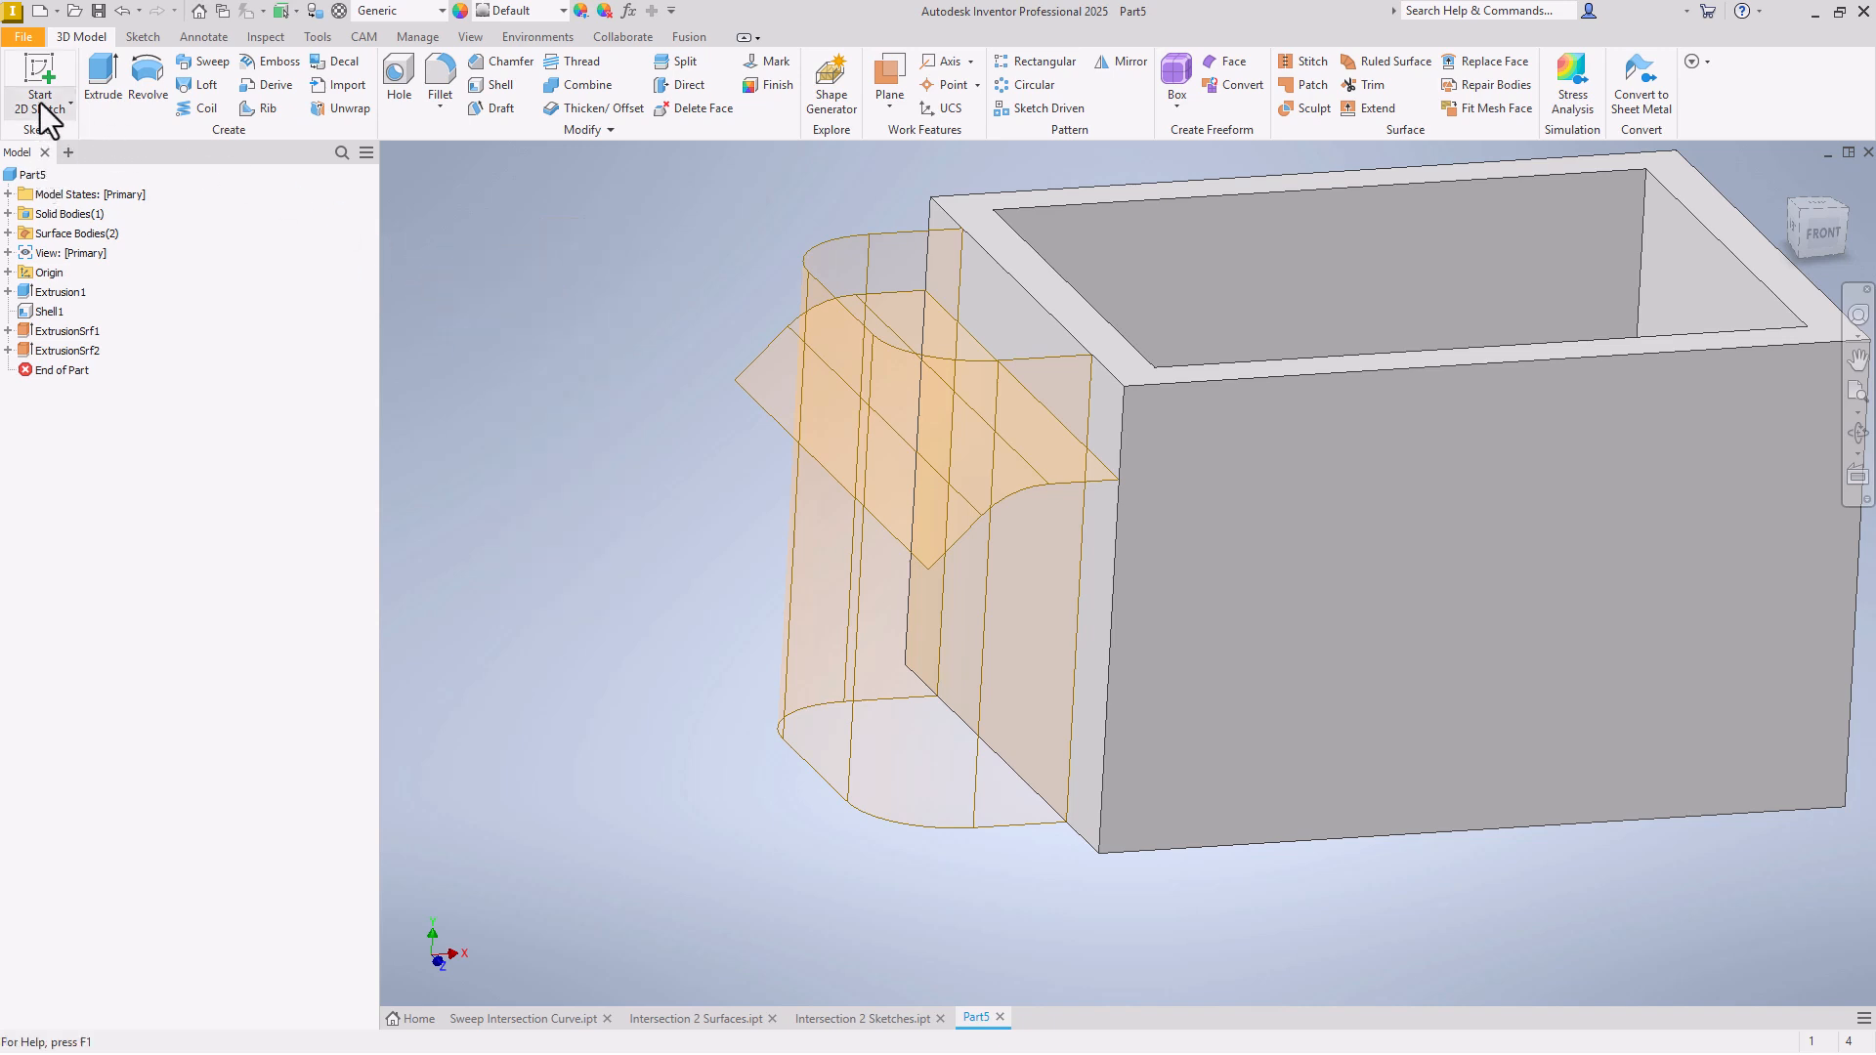
pyautogui.click(70, 103)
pyautogui.click(61, 180)
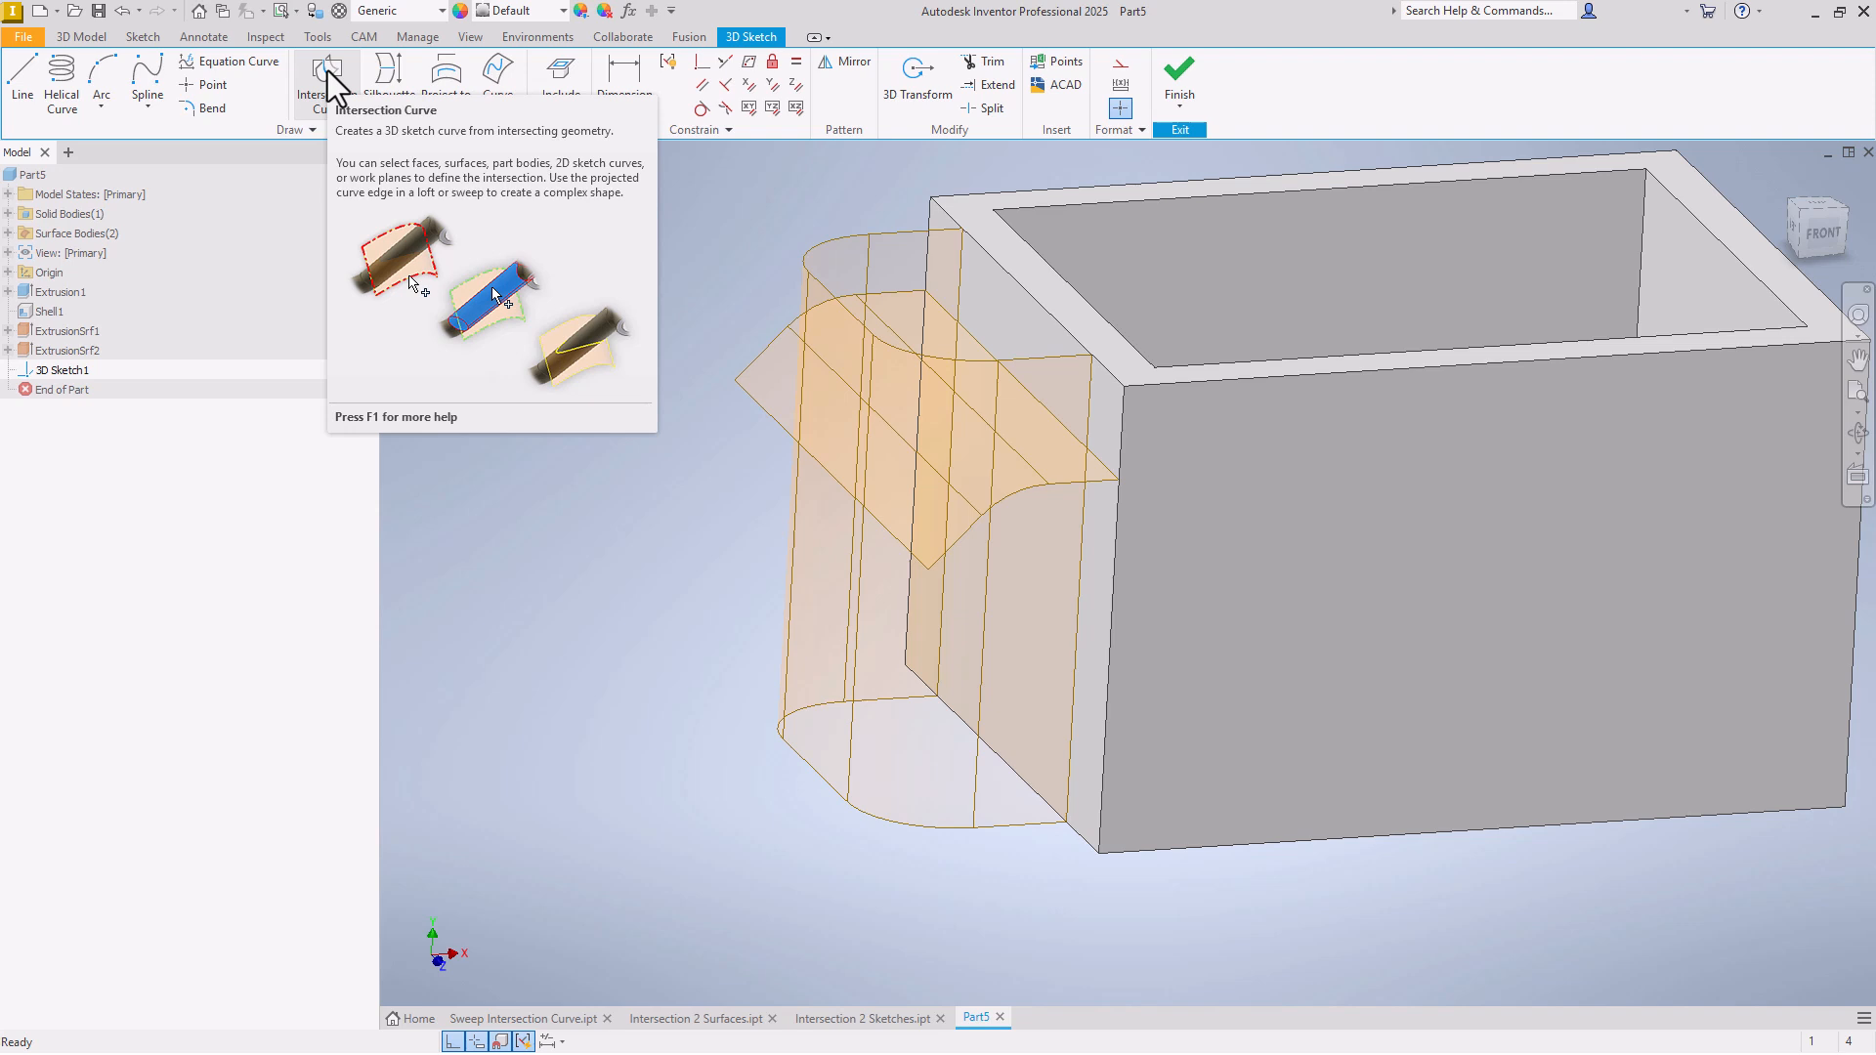
pyautogui.click(328, 74)
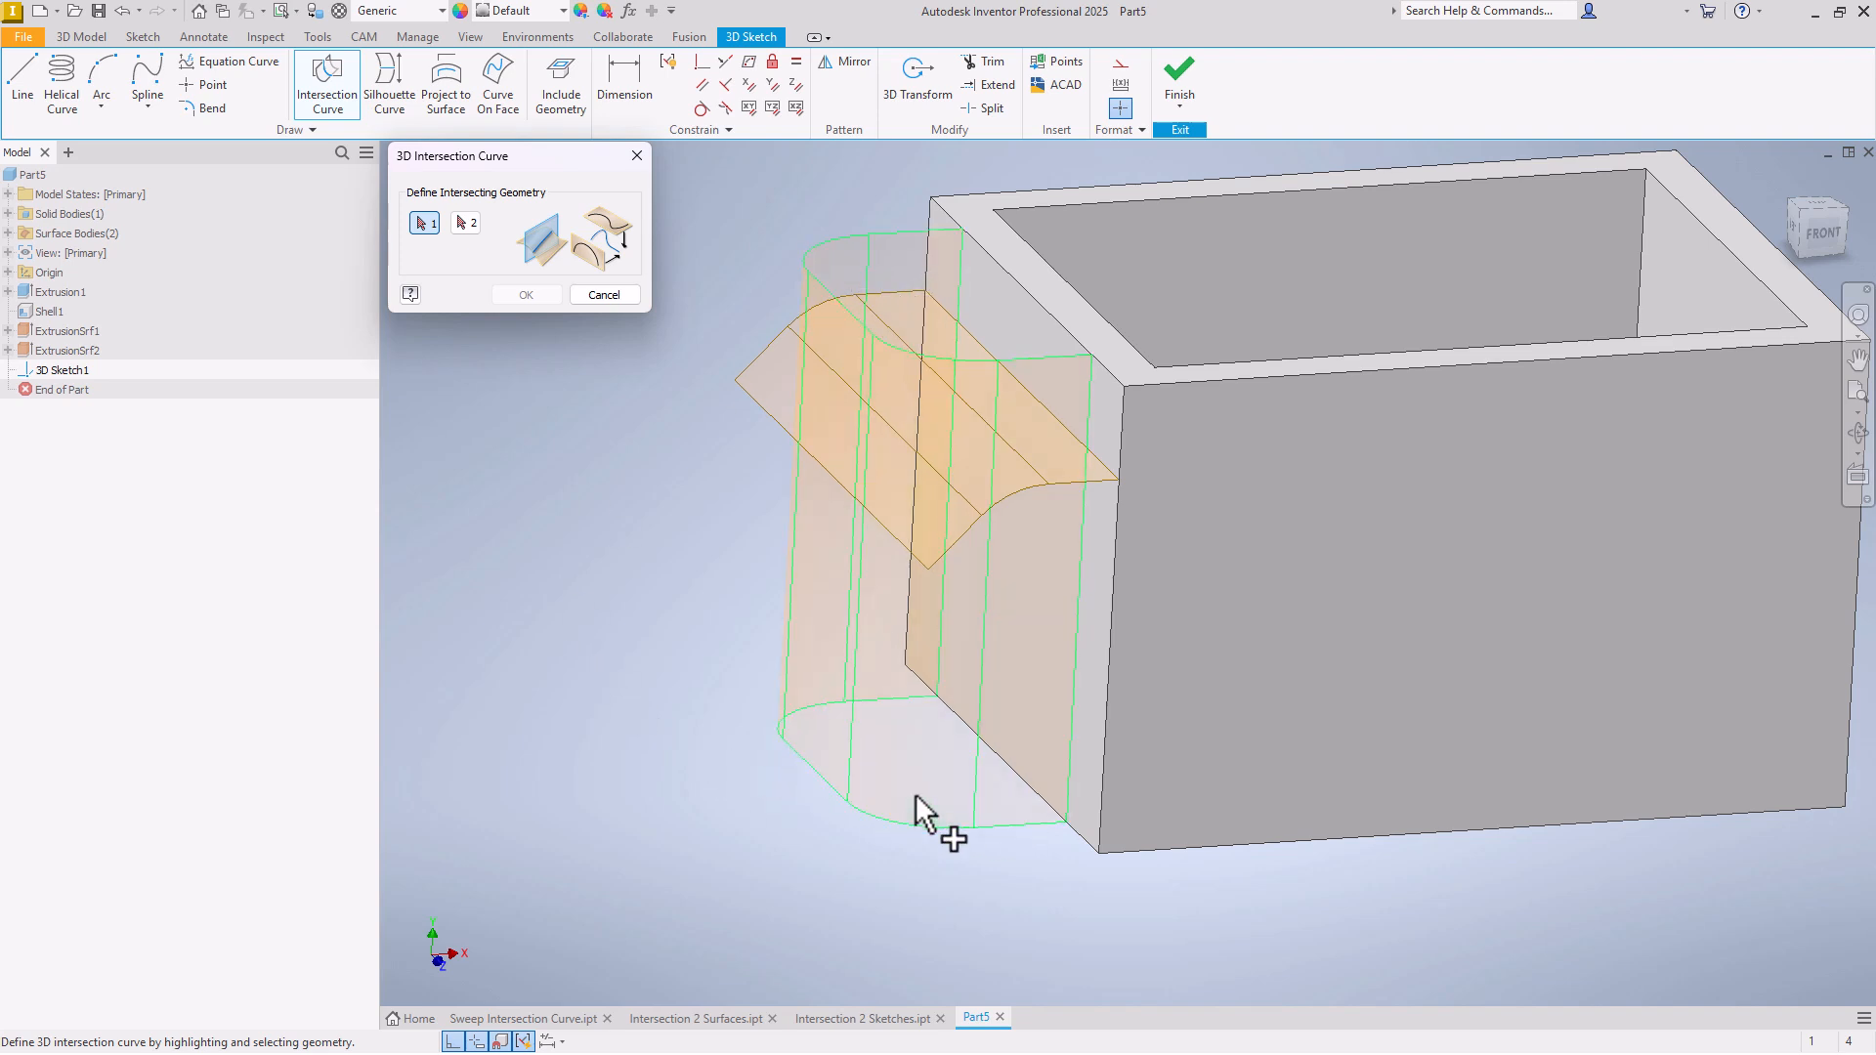
pyautogui.click(889, 227)
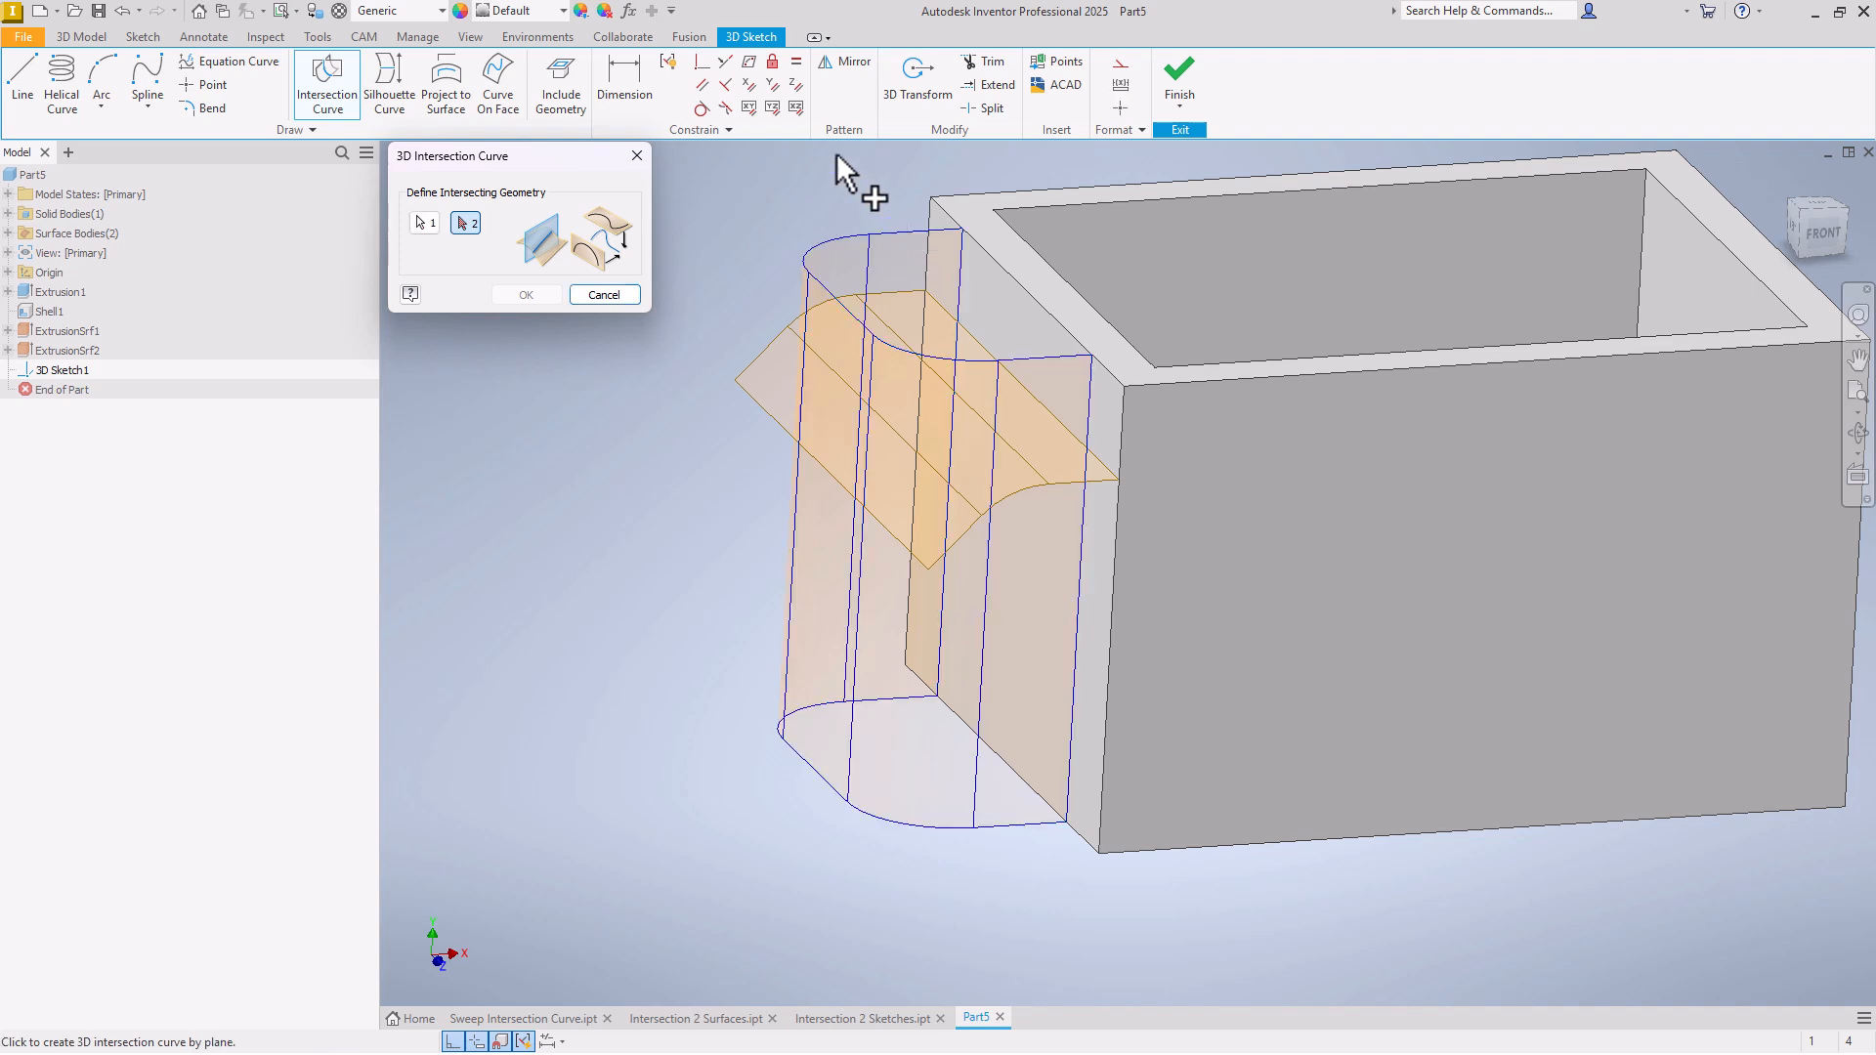
pyautogui.click(752, 406)
pyautogui.click(531, 292)
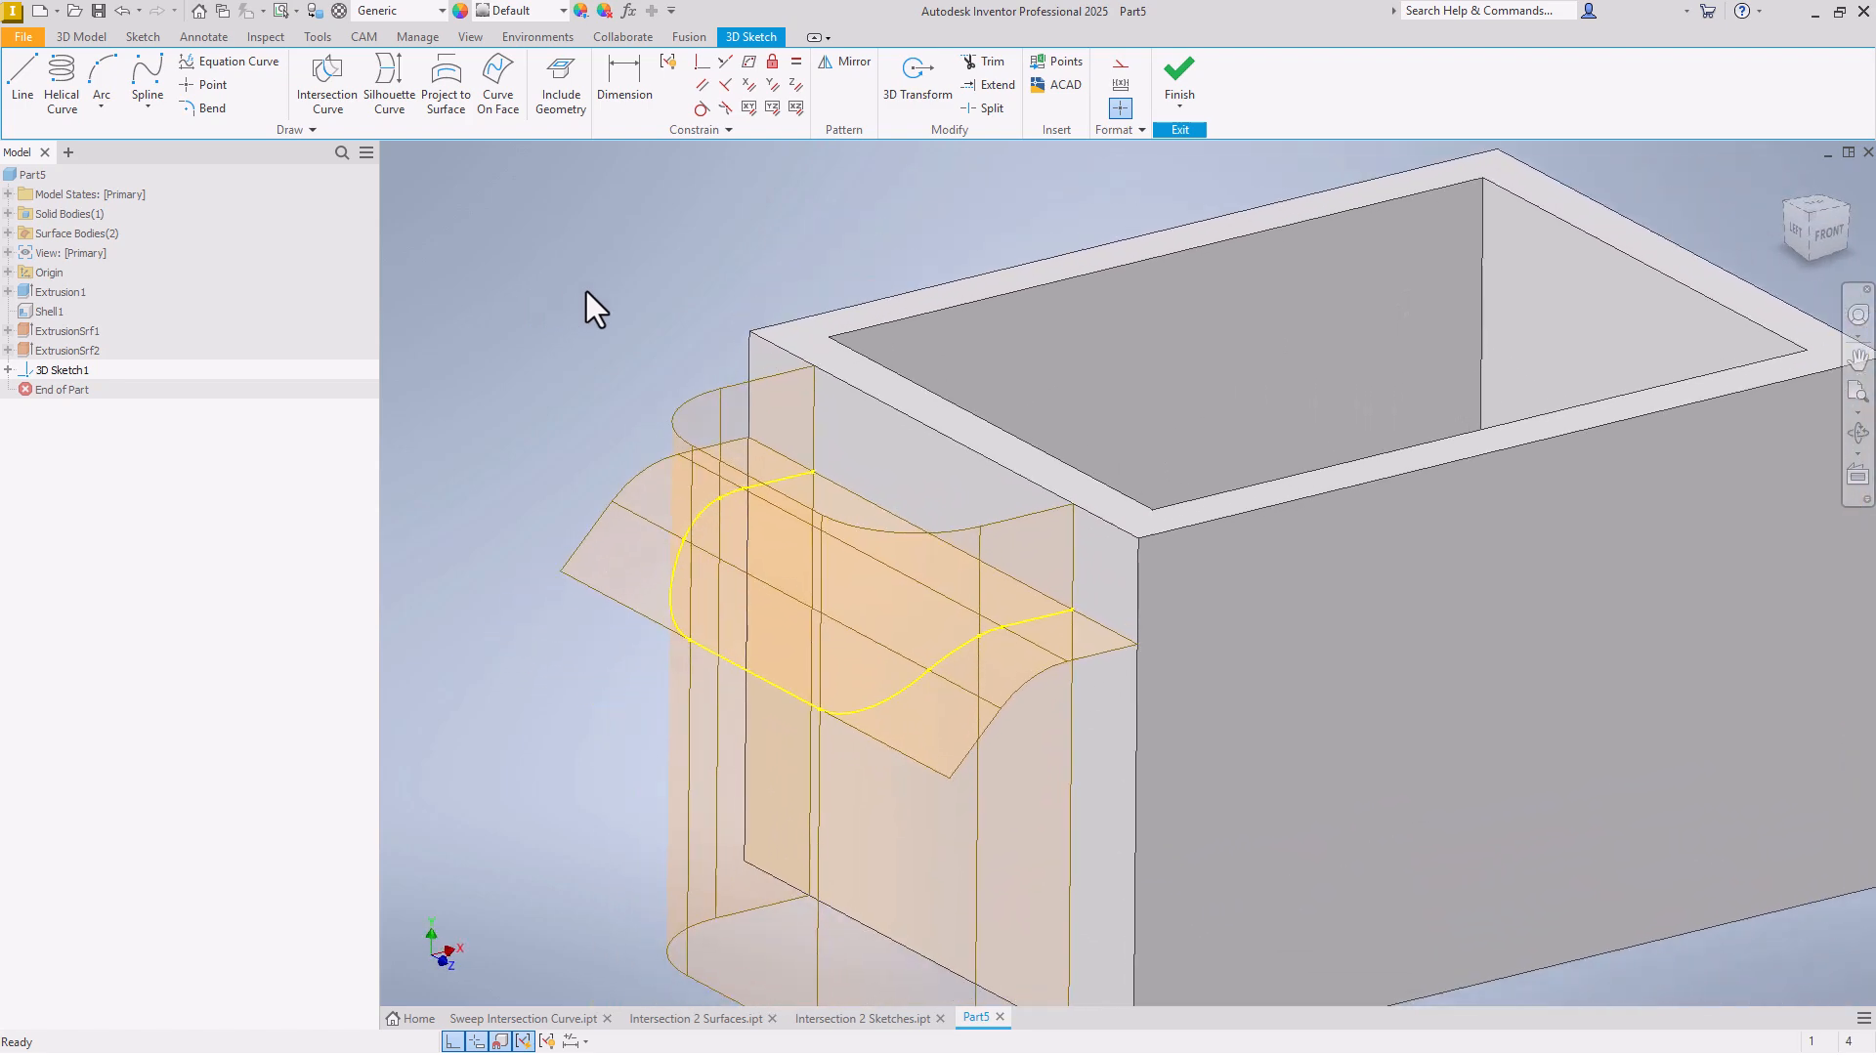
pyautogui.rightClick(586, 292)
pyautogui.click(590, 348)
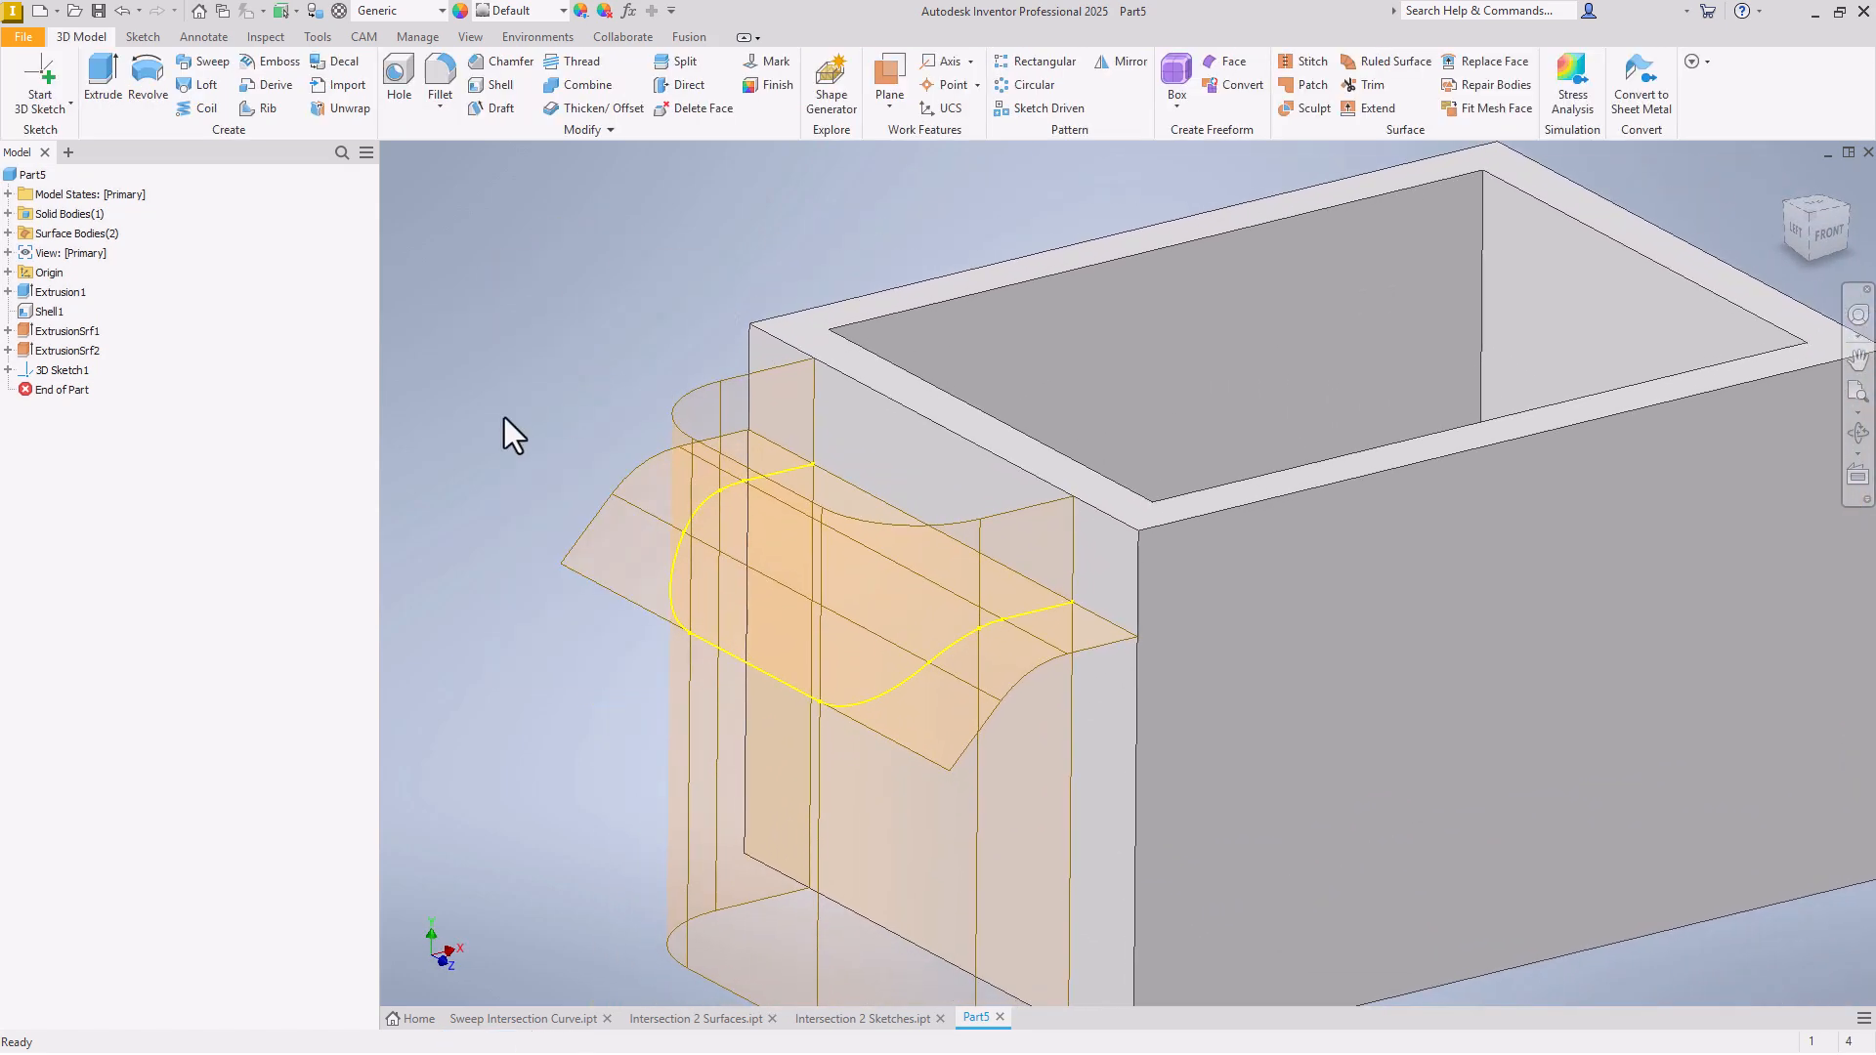
# Step: Hide both extruded surfaces, leaving the 3D intersection curve shown
pyautogui.click(79, 333)
pyautogui.keyDown('ctrl'); pyautogui.click(78, 352); pyautogui.keyUp('ctrl')
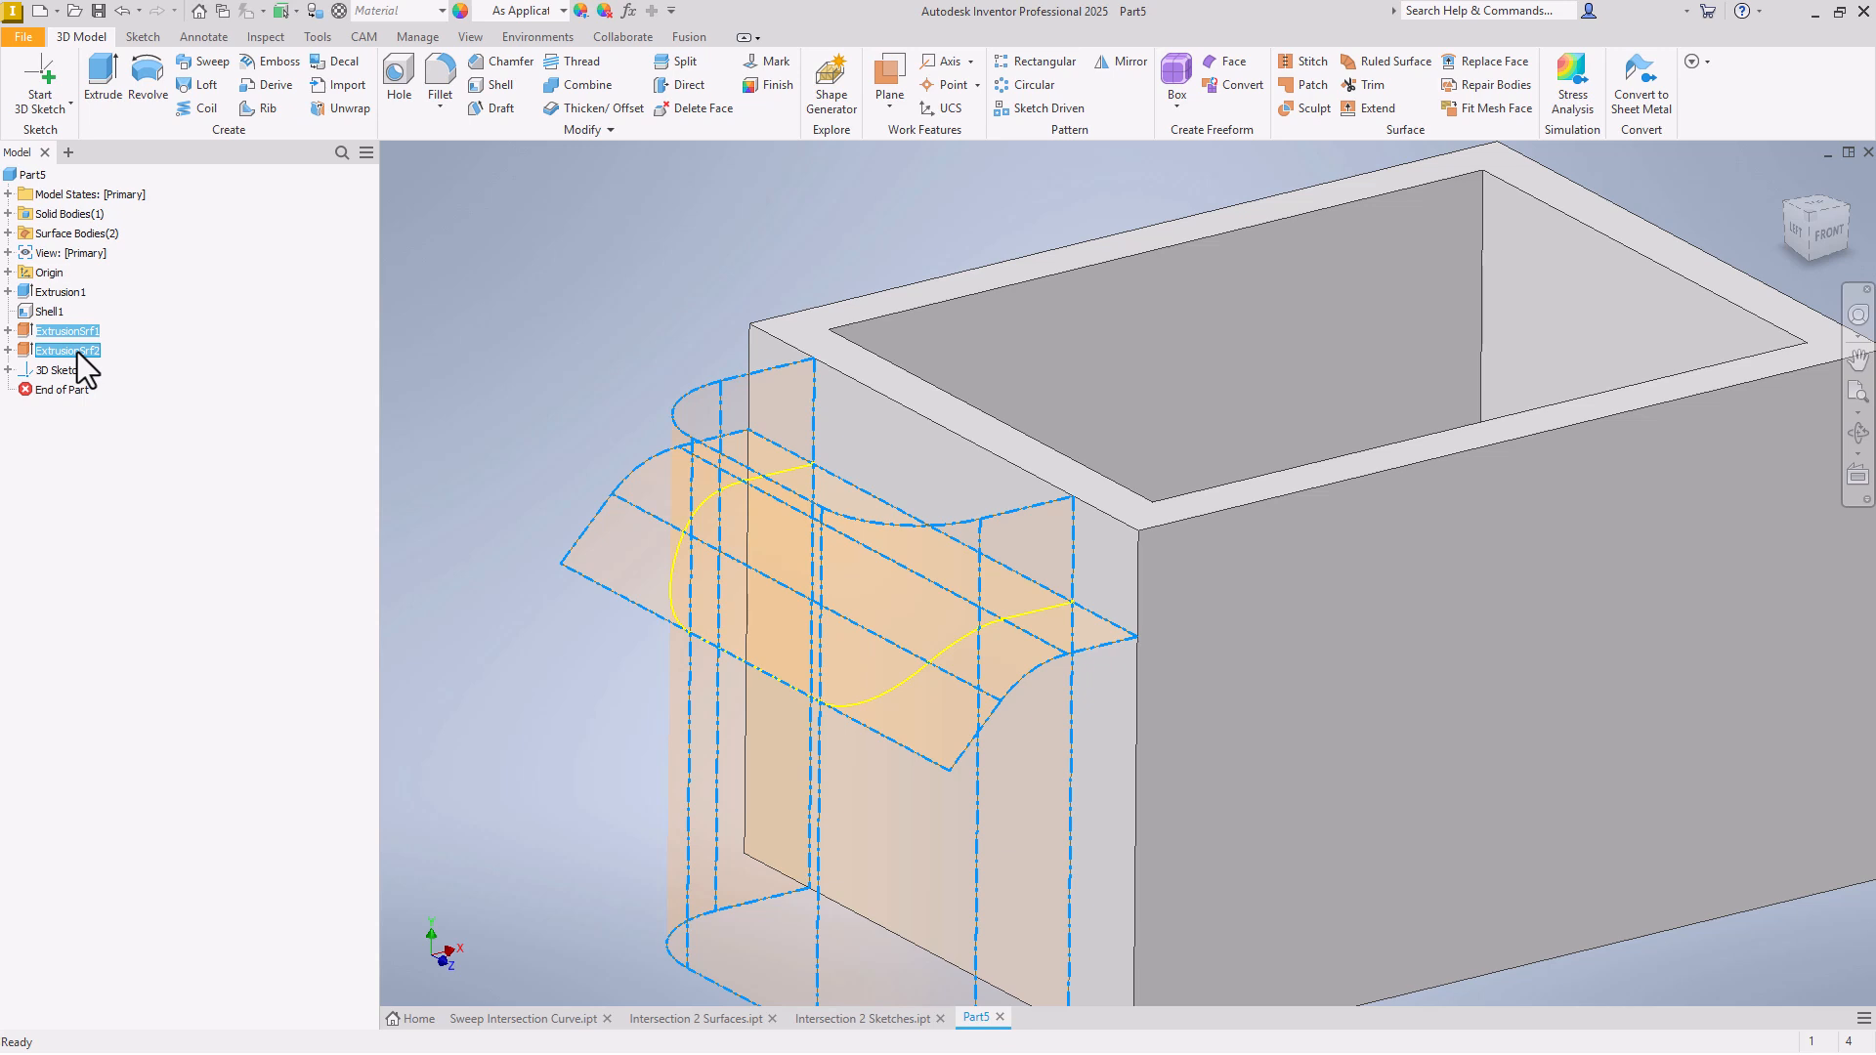
pyautogui.rightClick(79, 352)
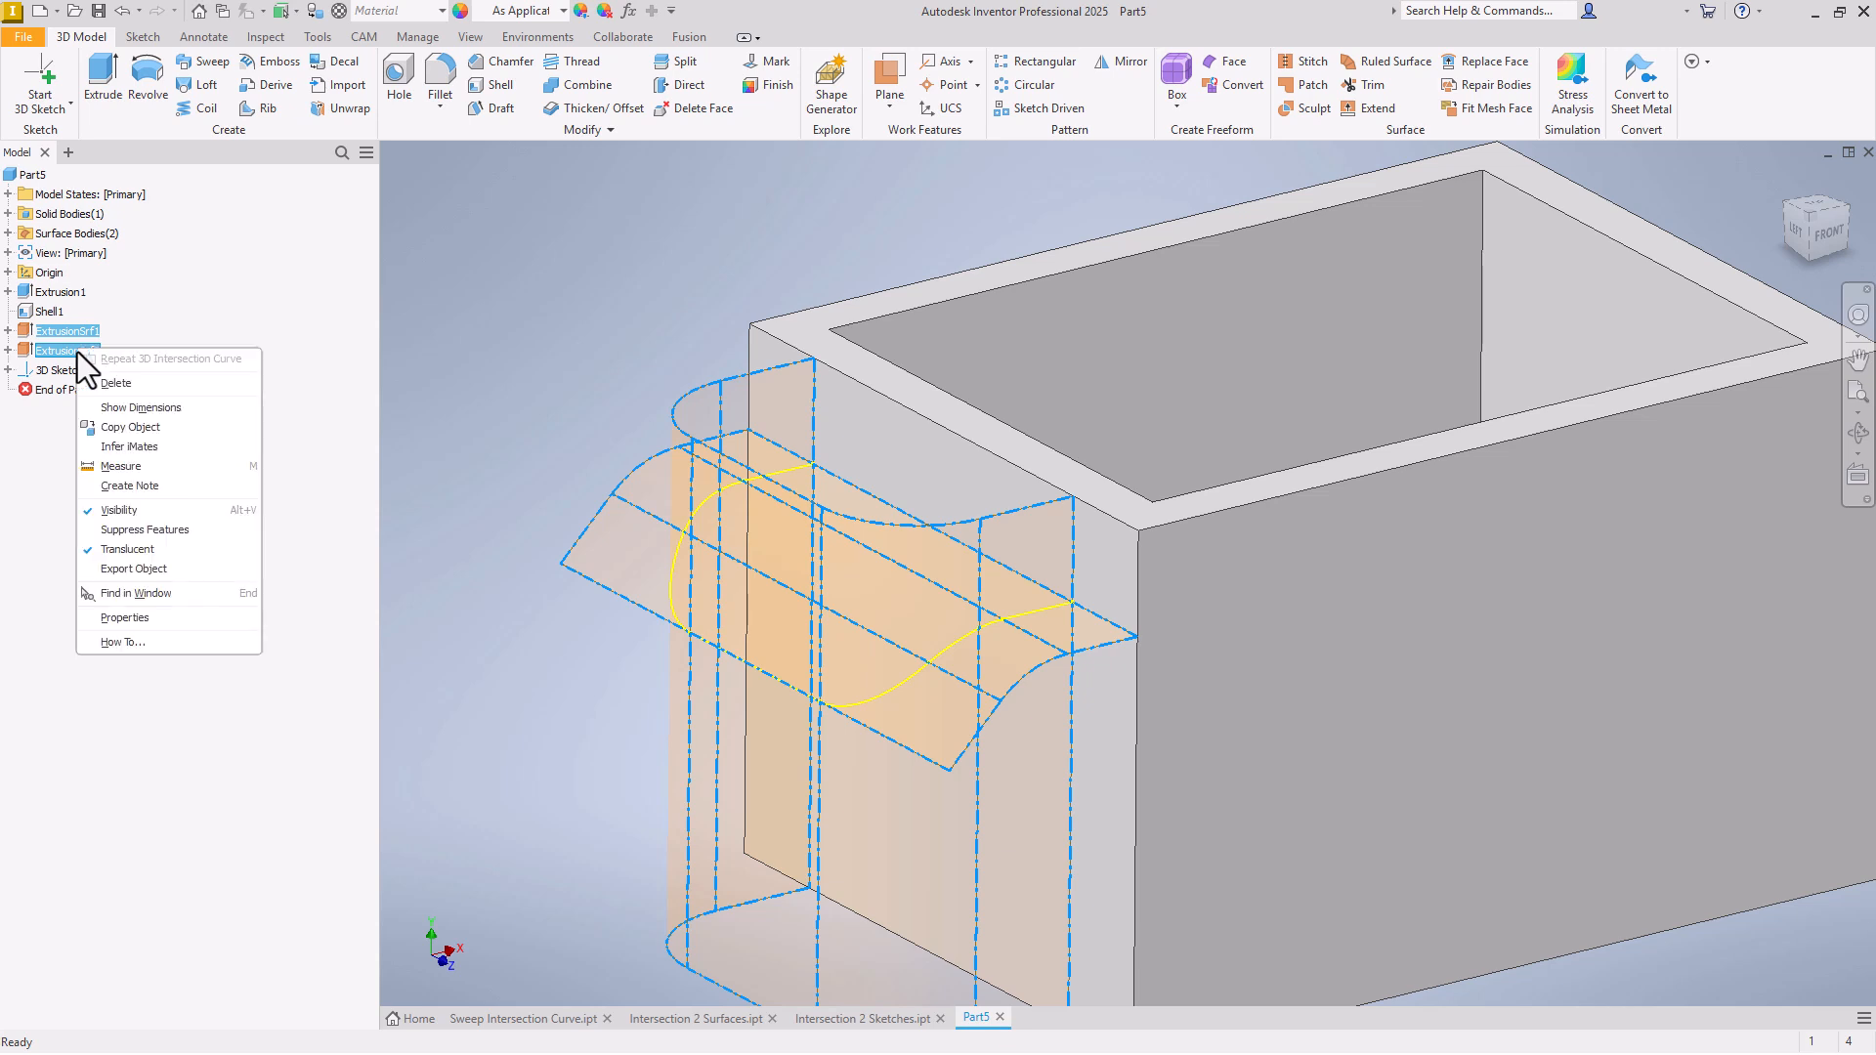
pyautogui.click(133, 510)
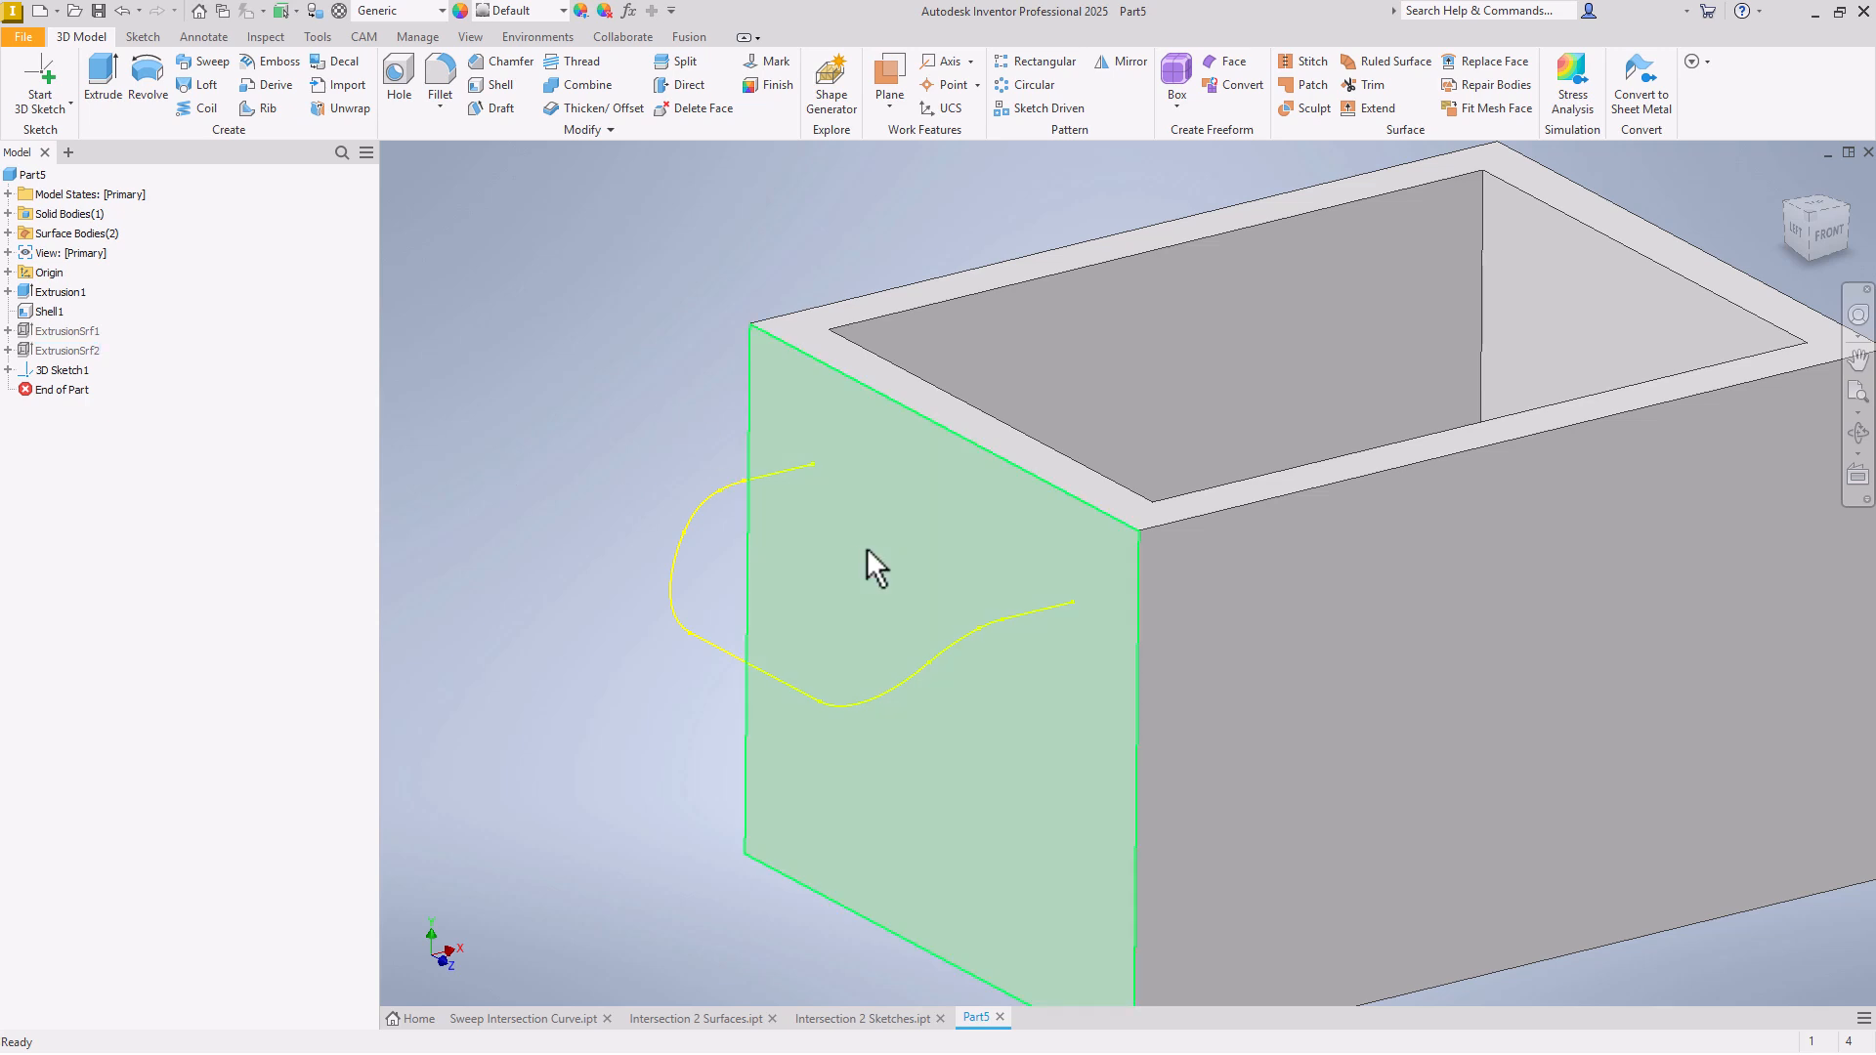
# Step: Start a sketch on the box's left face and project the intersection curve's endpoint nearest the front side
pyautogui.rightClick(963, 554)
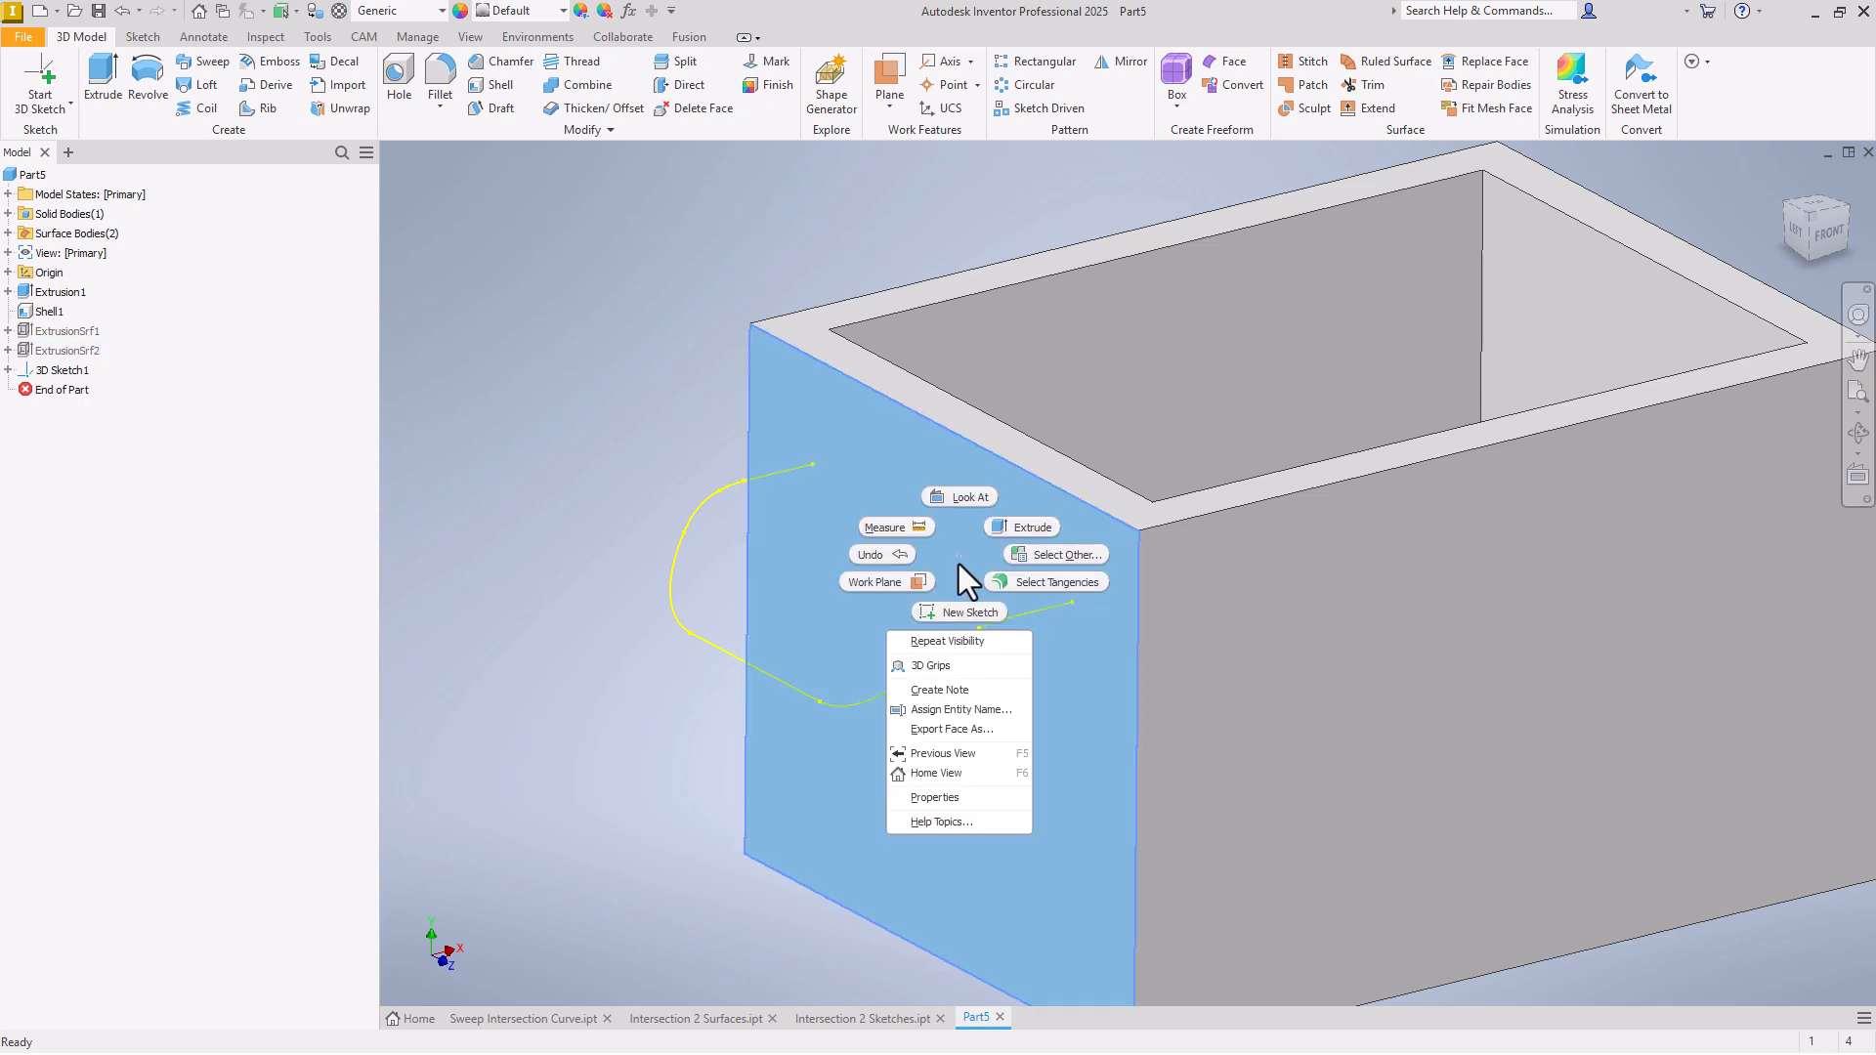
pyautogui.click(965, 613)
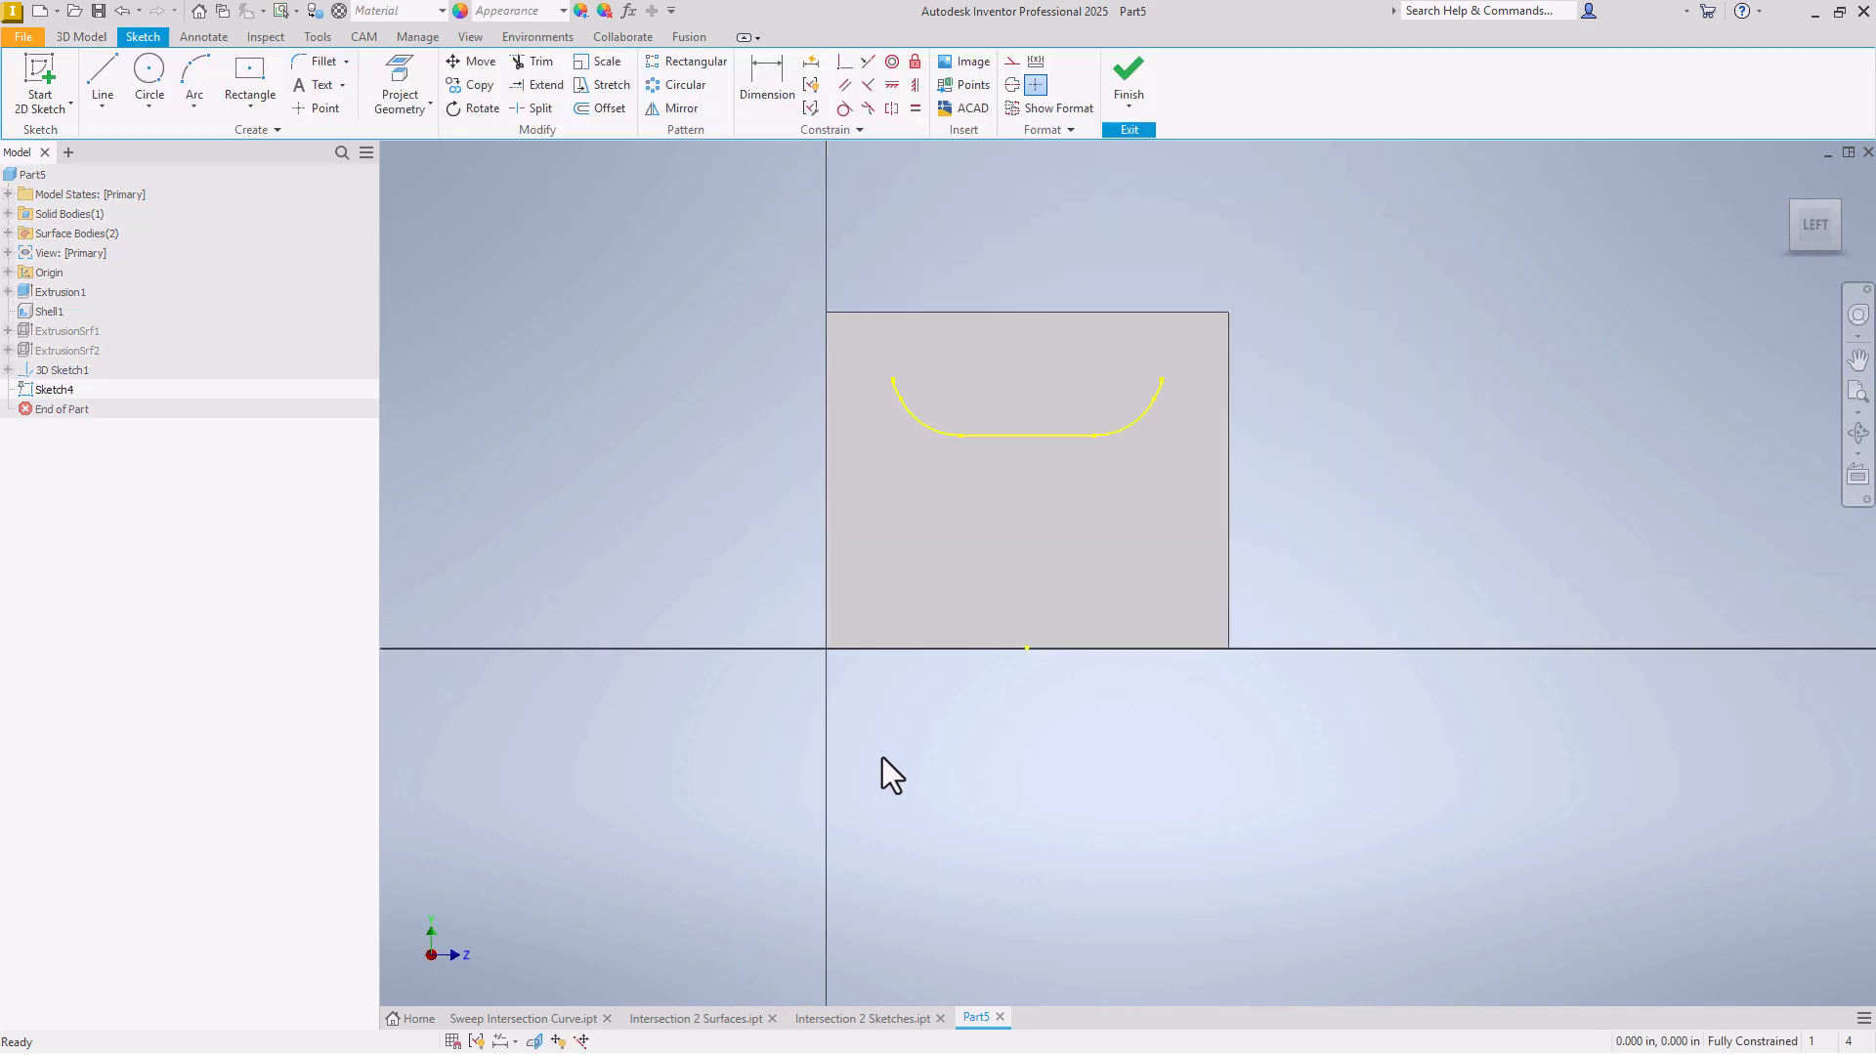
pyautogui.click(404, 84)
pyautogui.press('F5')
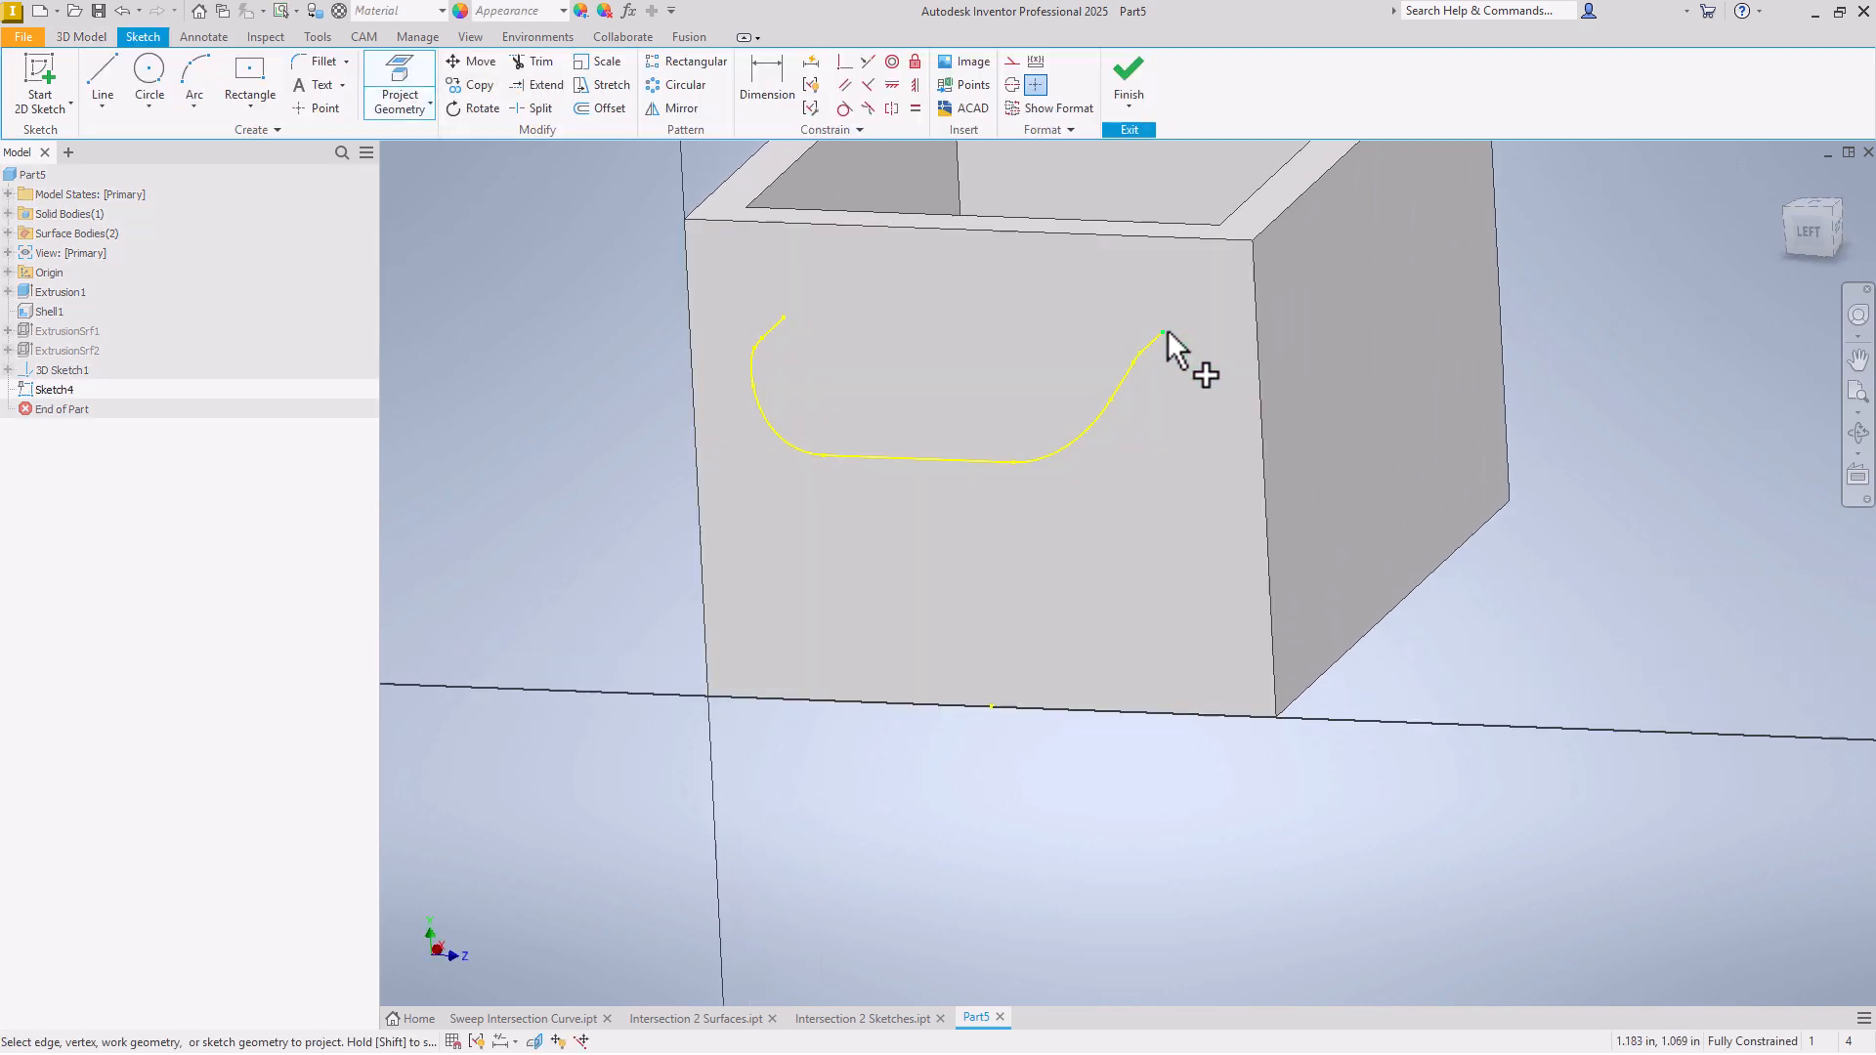
pyautogui.click(1165, 335)
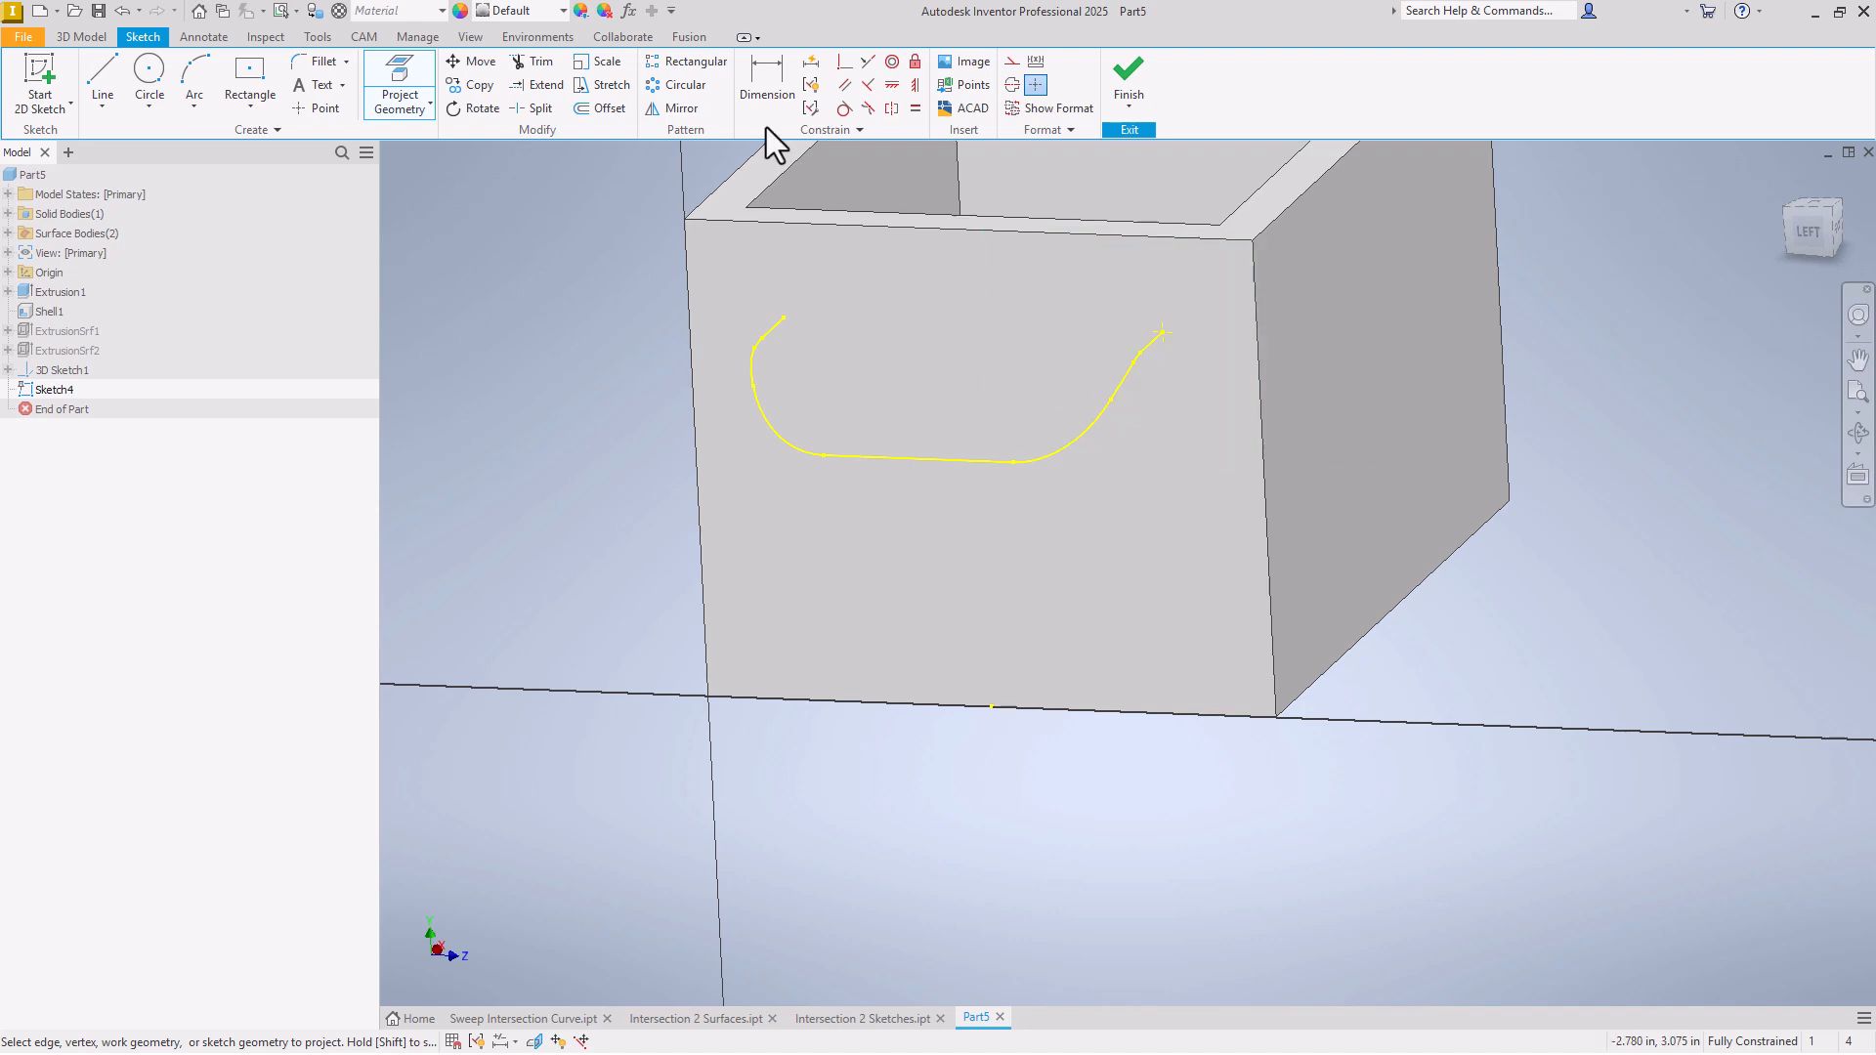
# Step: Draw a 0.25 in diameter circle centred on the projected endpoint and finish the sketch
pyautogui.click(149, 78)
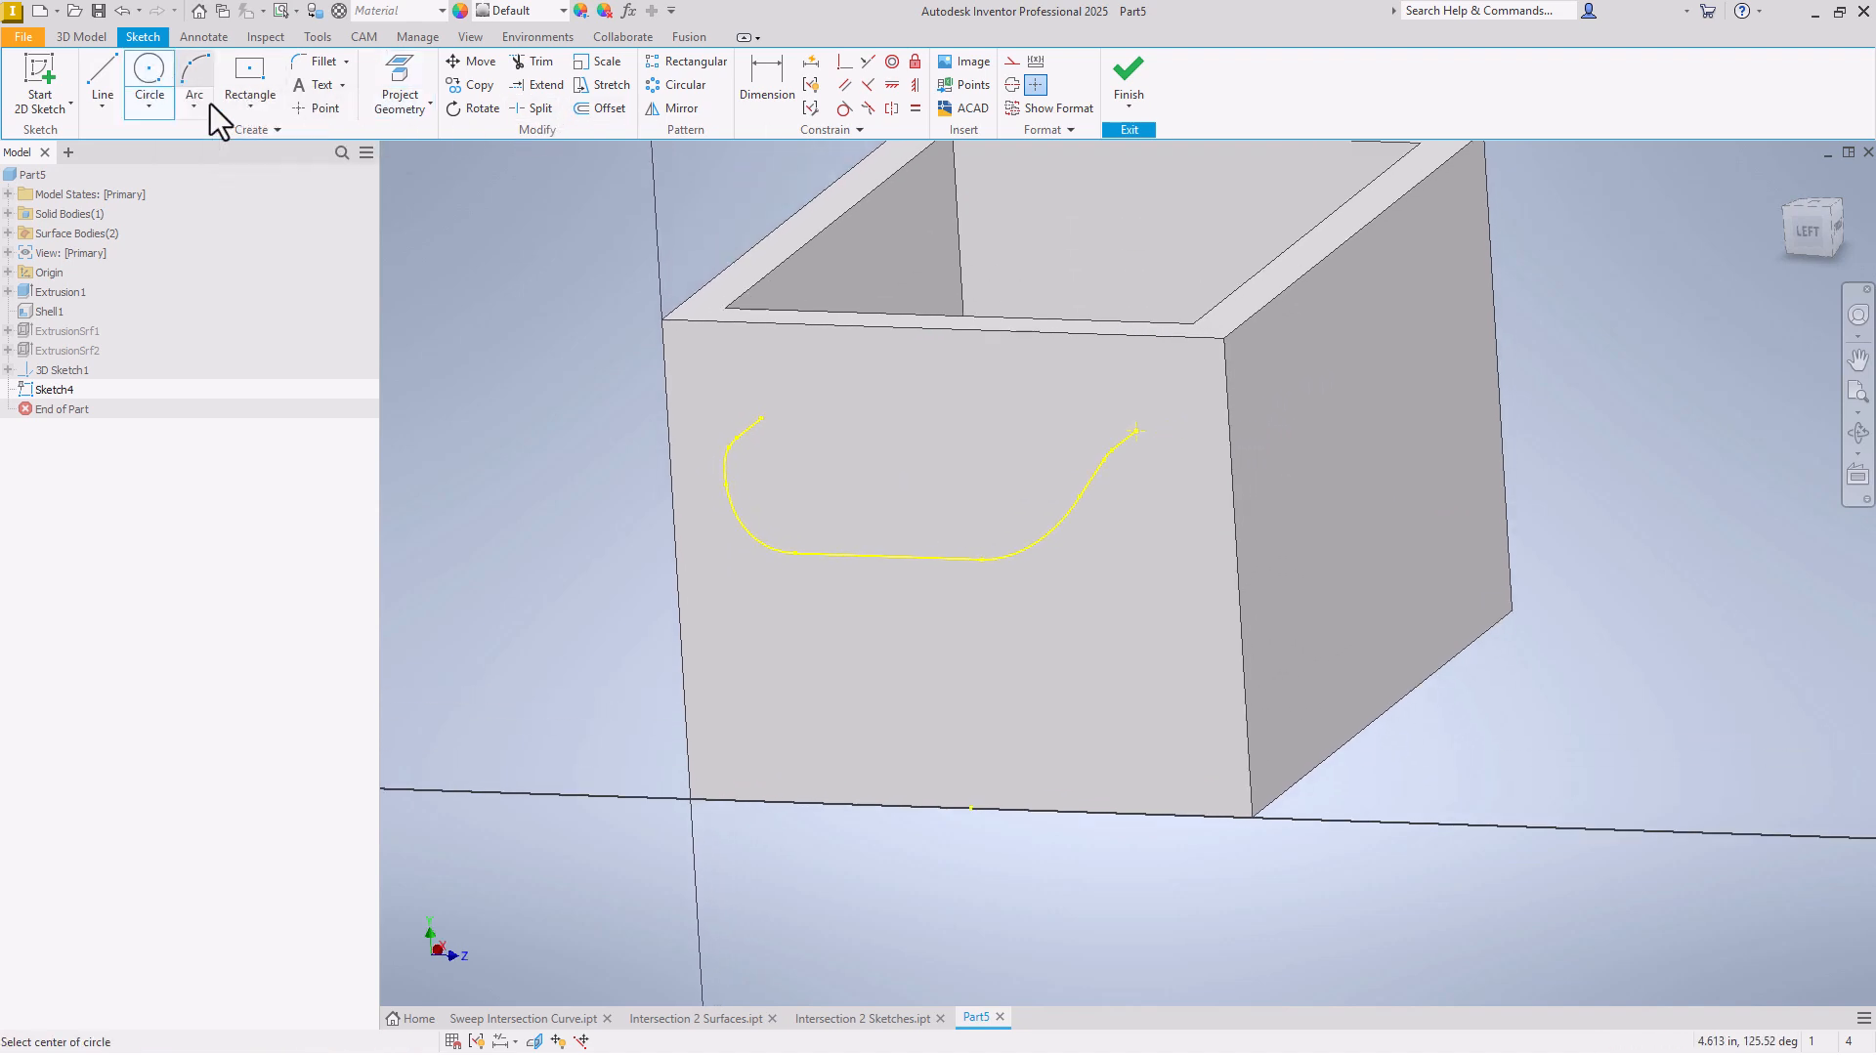
pyautogui.click(1135, 429)
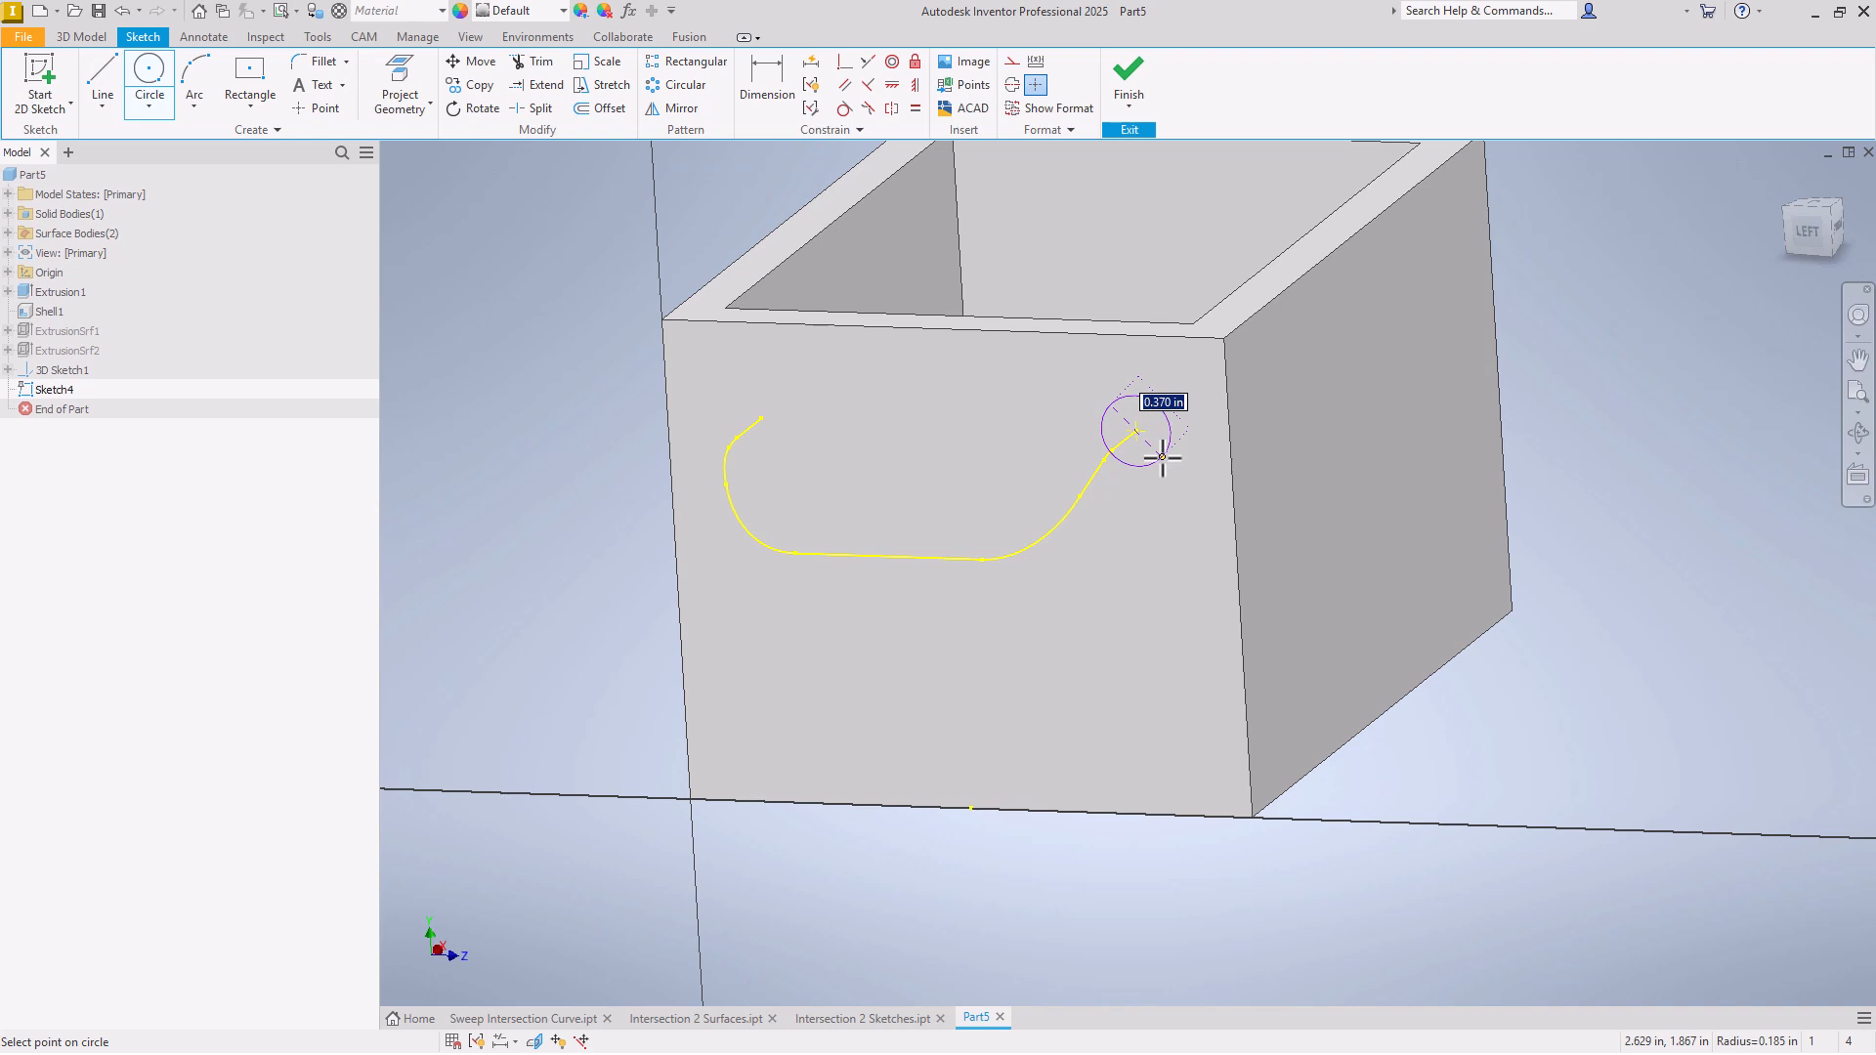
pyautogui.write('.25')
pyautogui.press('Return')
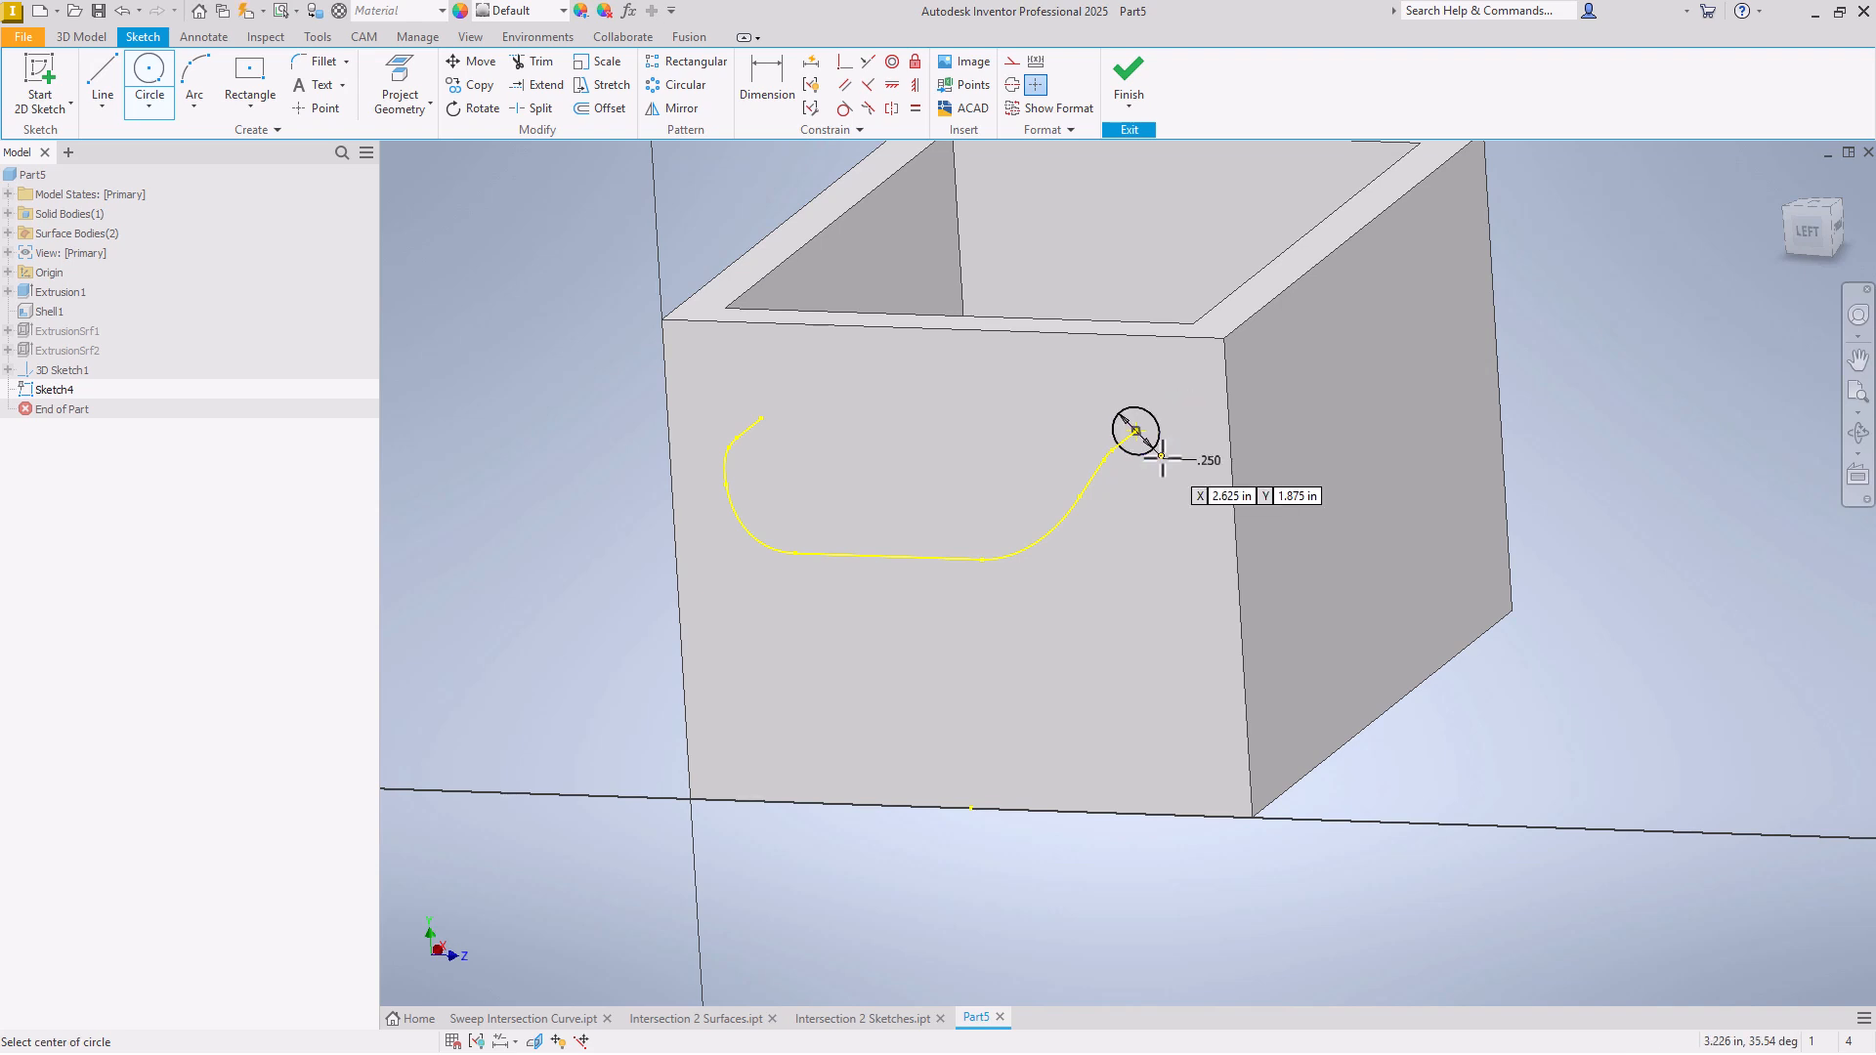
pyautogui.rightClick(1176, 409)
pyautogui.click(1225, 411)
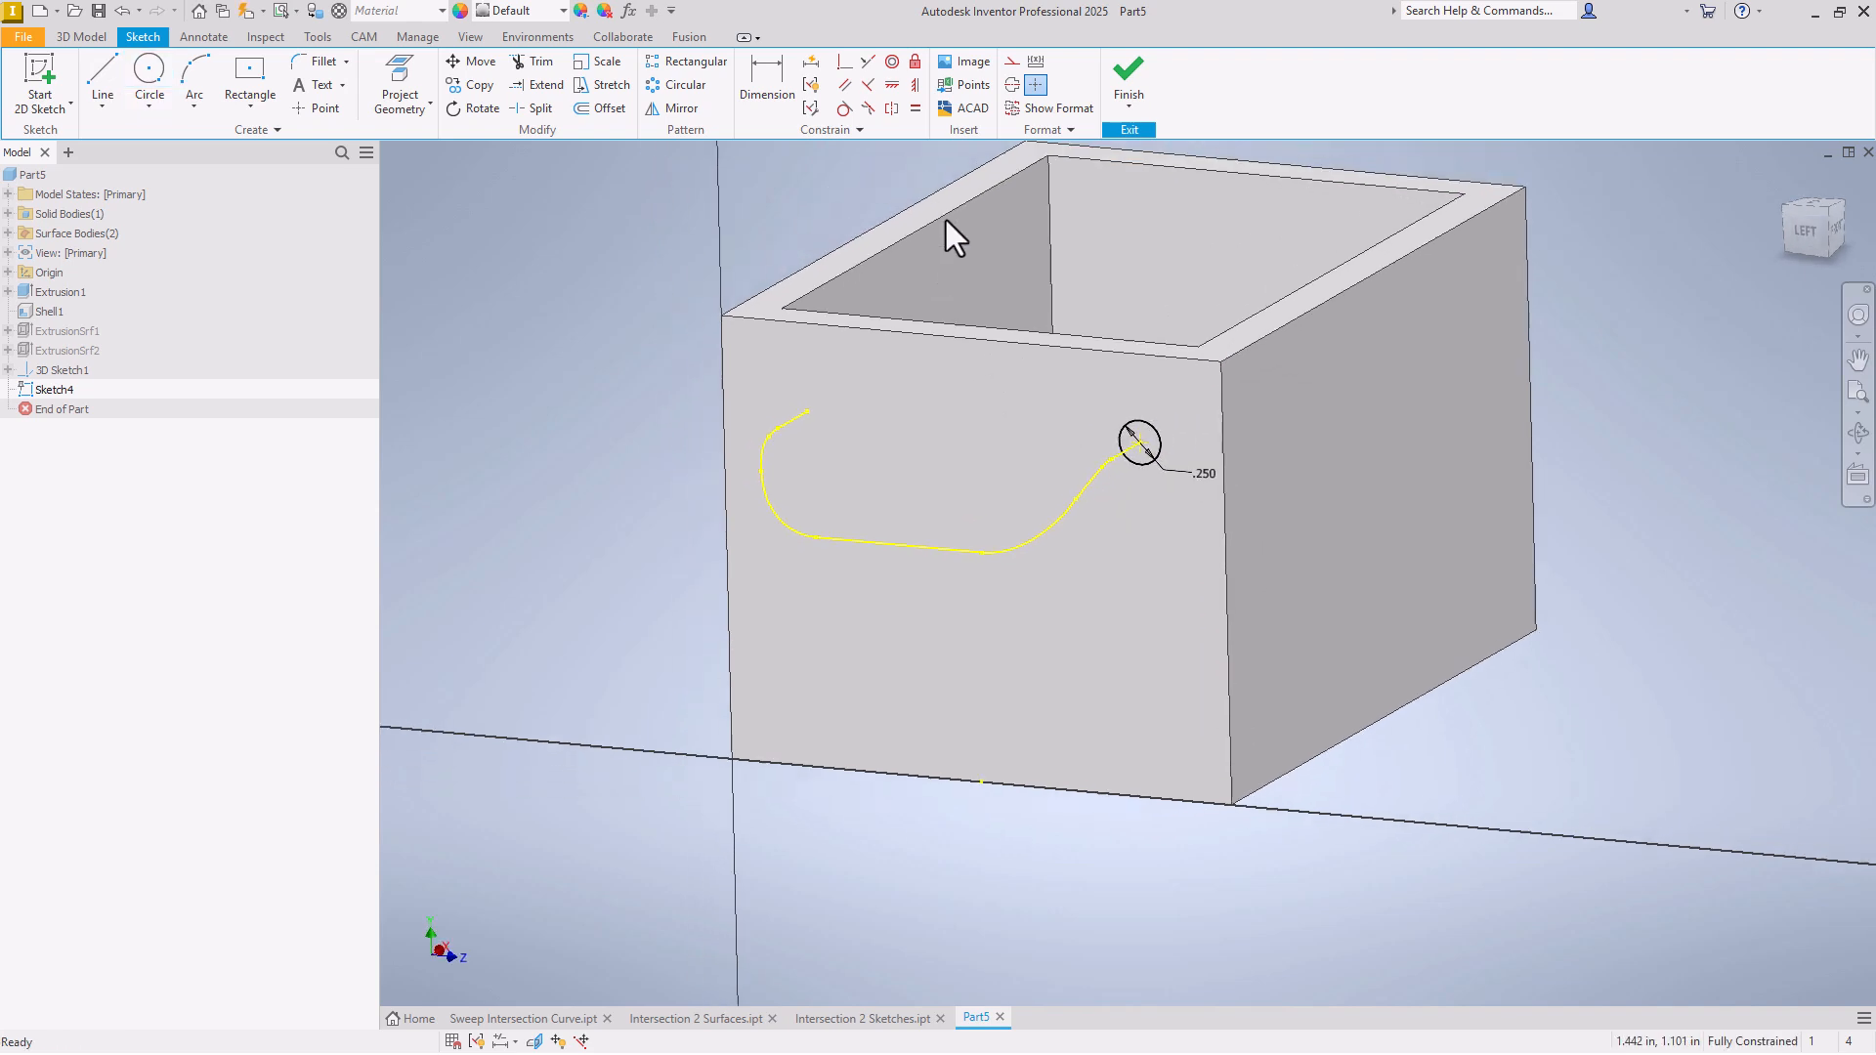
pyautogui.click(1123, 74)
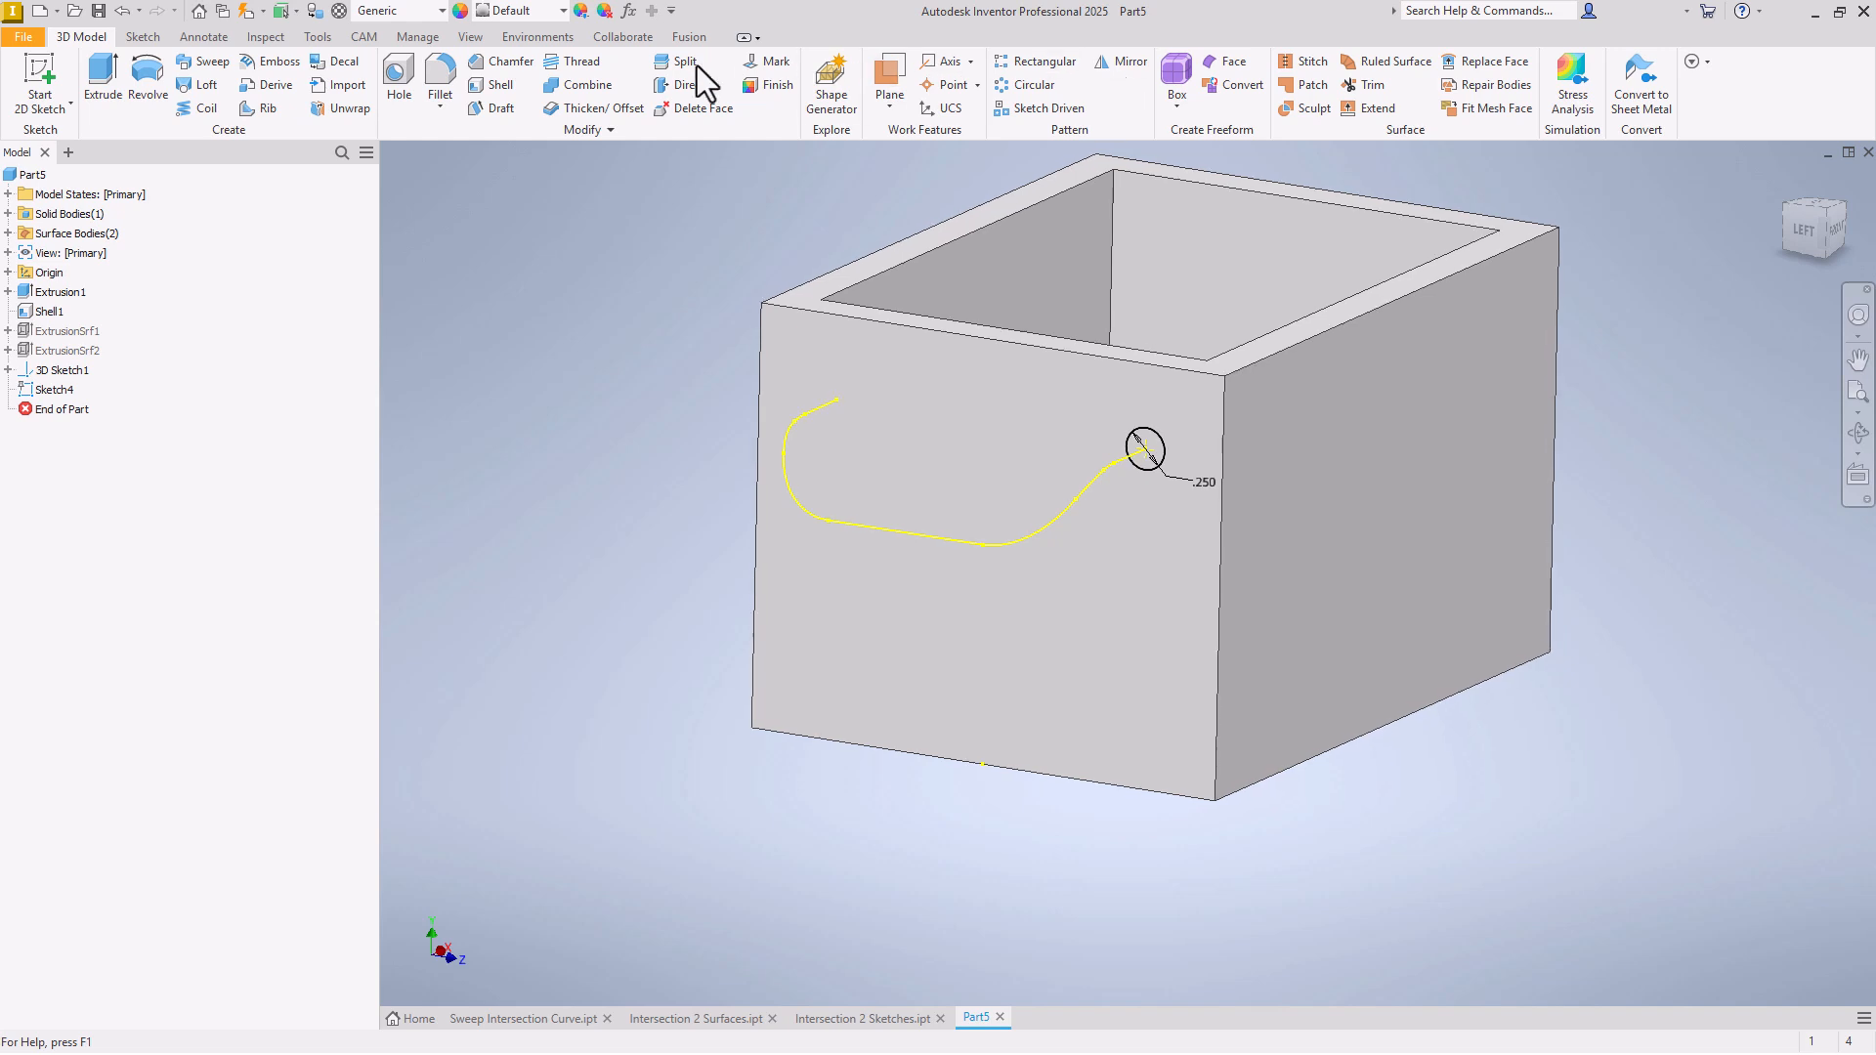
# Step: Sweep the 0.25 in circle along the 3D intersection curve with Follow Path orientation, 0 deg taper and 0 deg twist, joined to the box
pyautogui.click(202, 61)
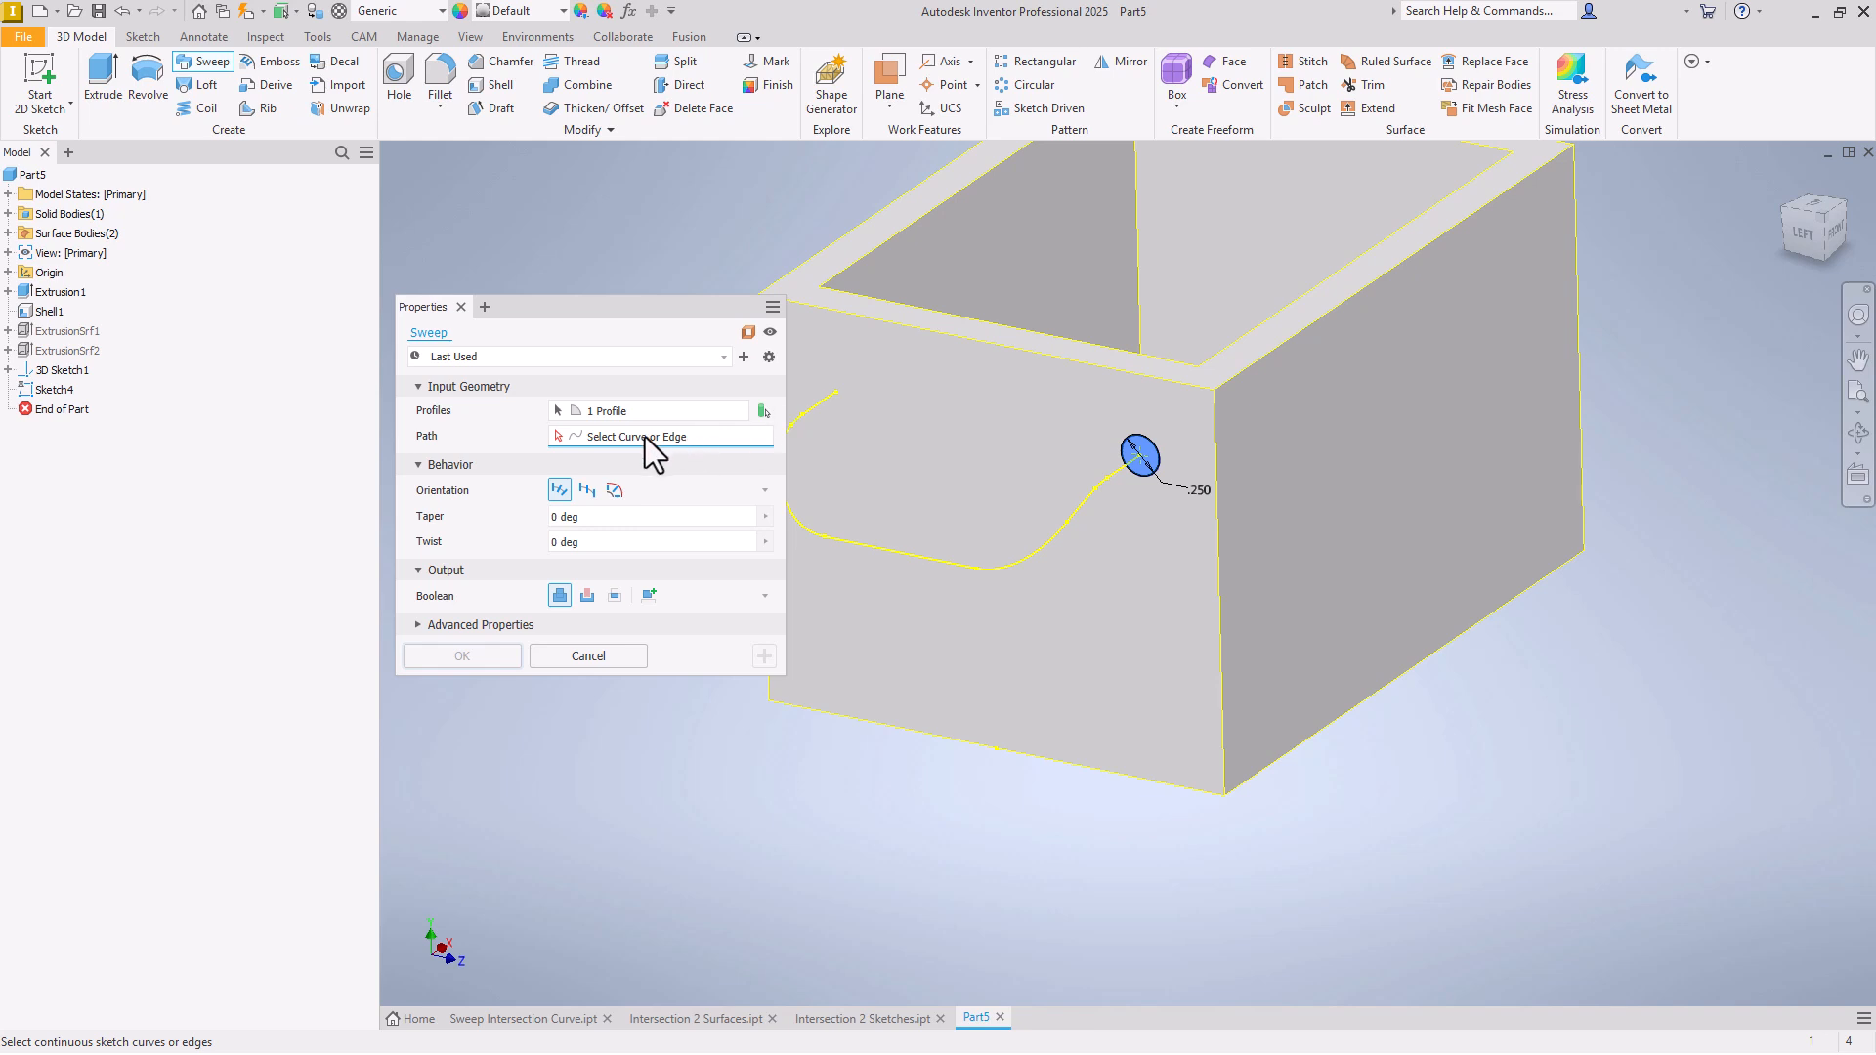
pyautogui.click(1080, 509)
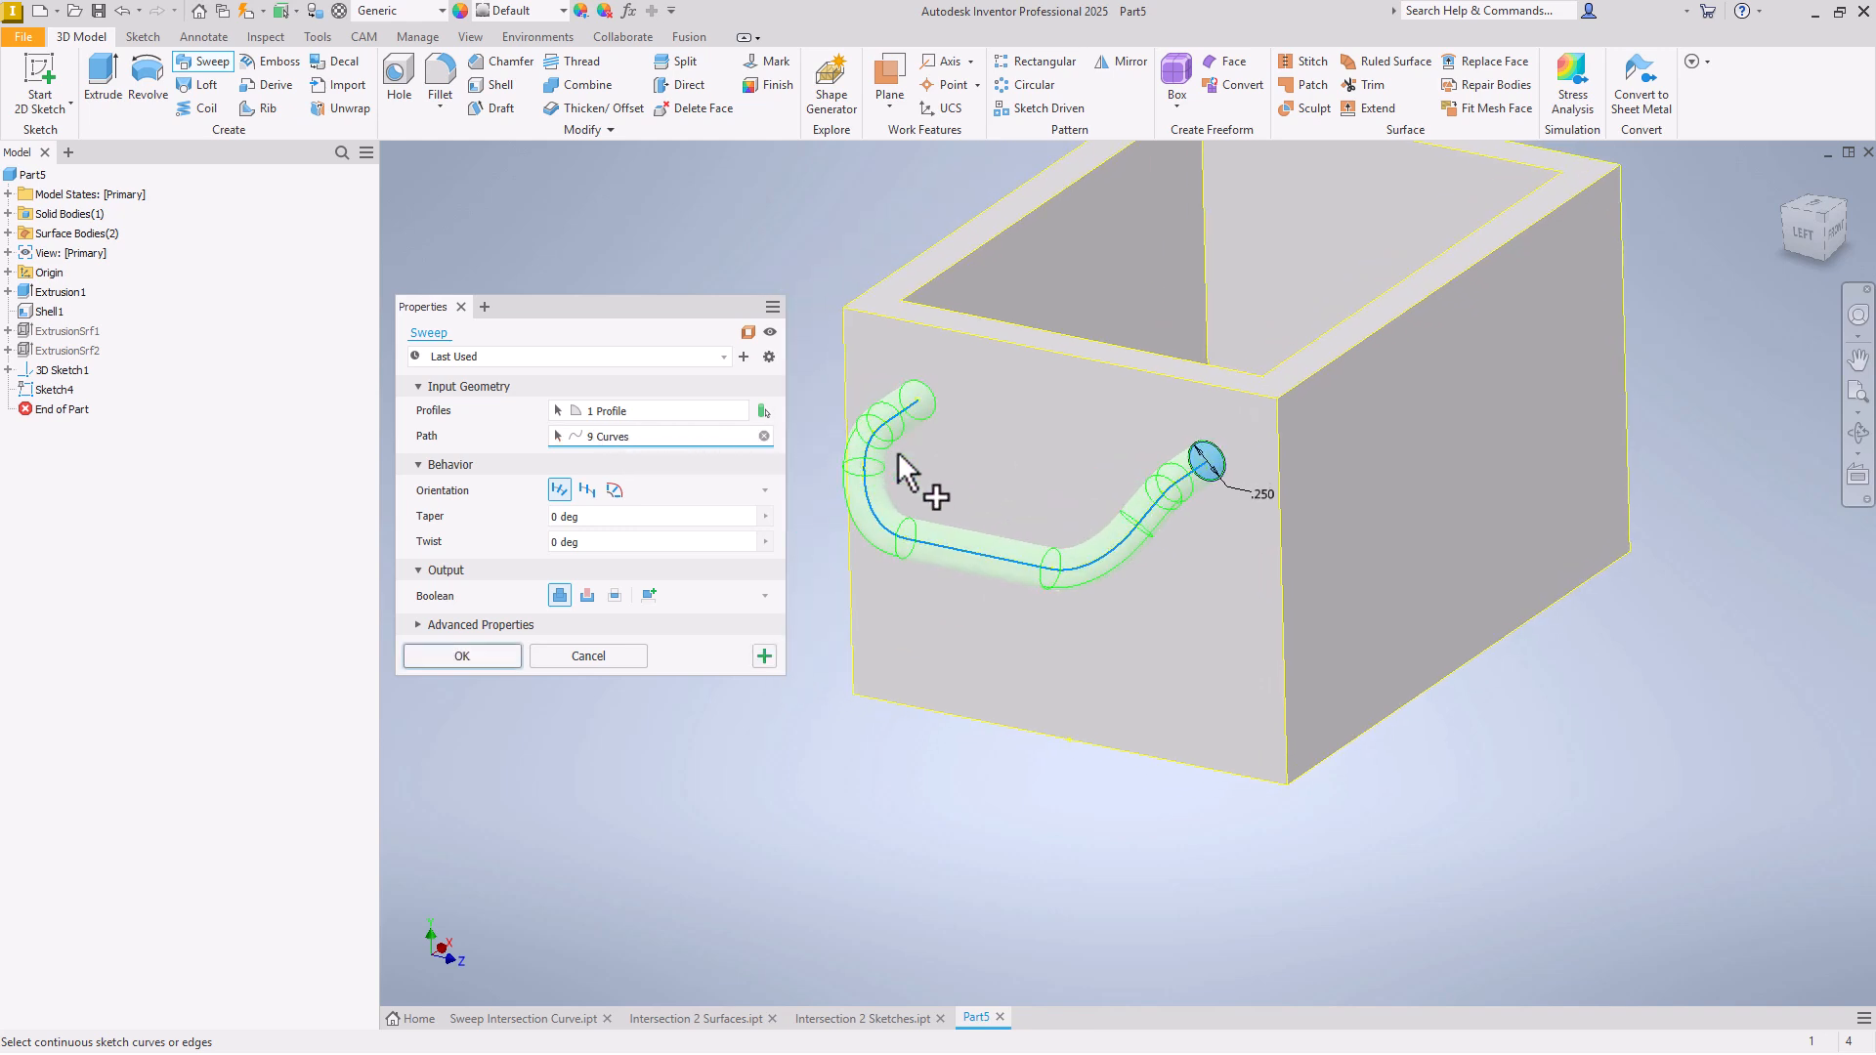
pyautogui.click(584, 490)
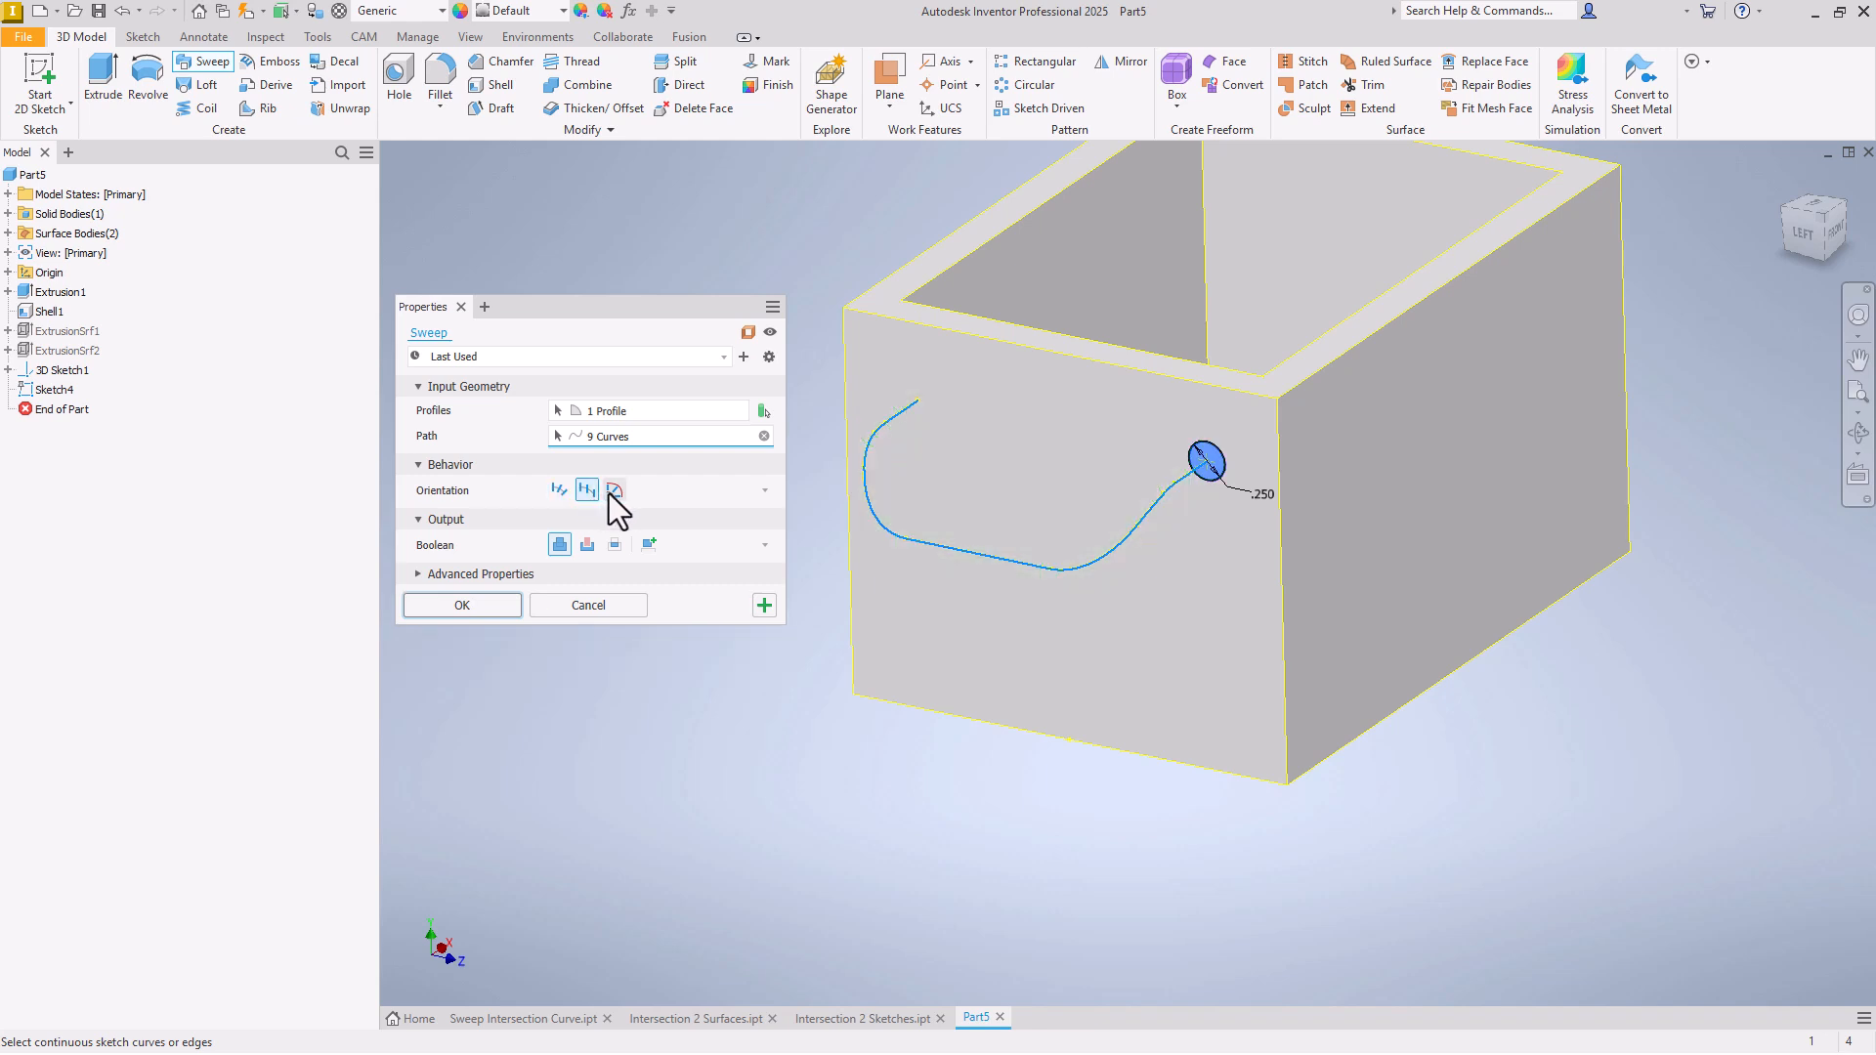
pyautogui.click(566, 491)
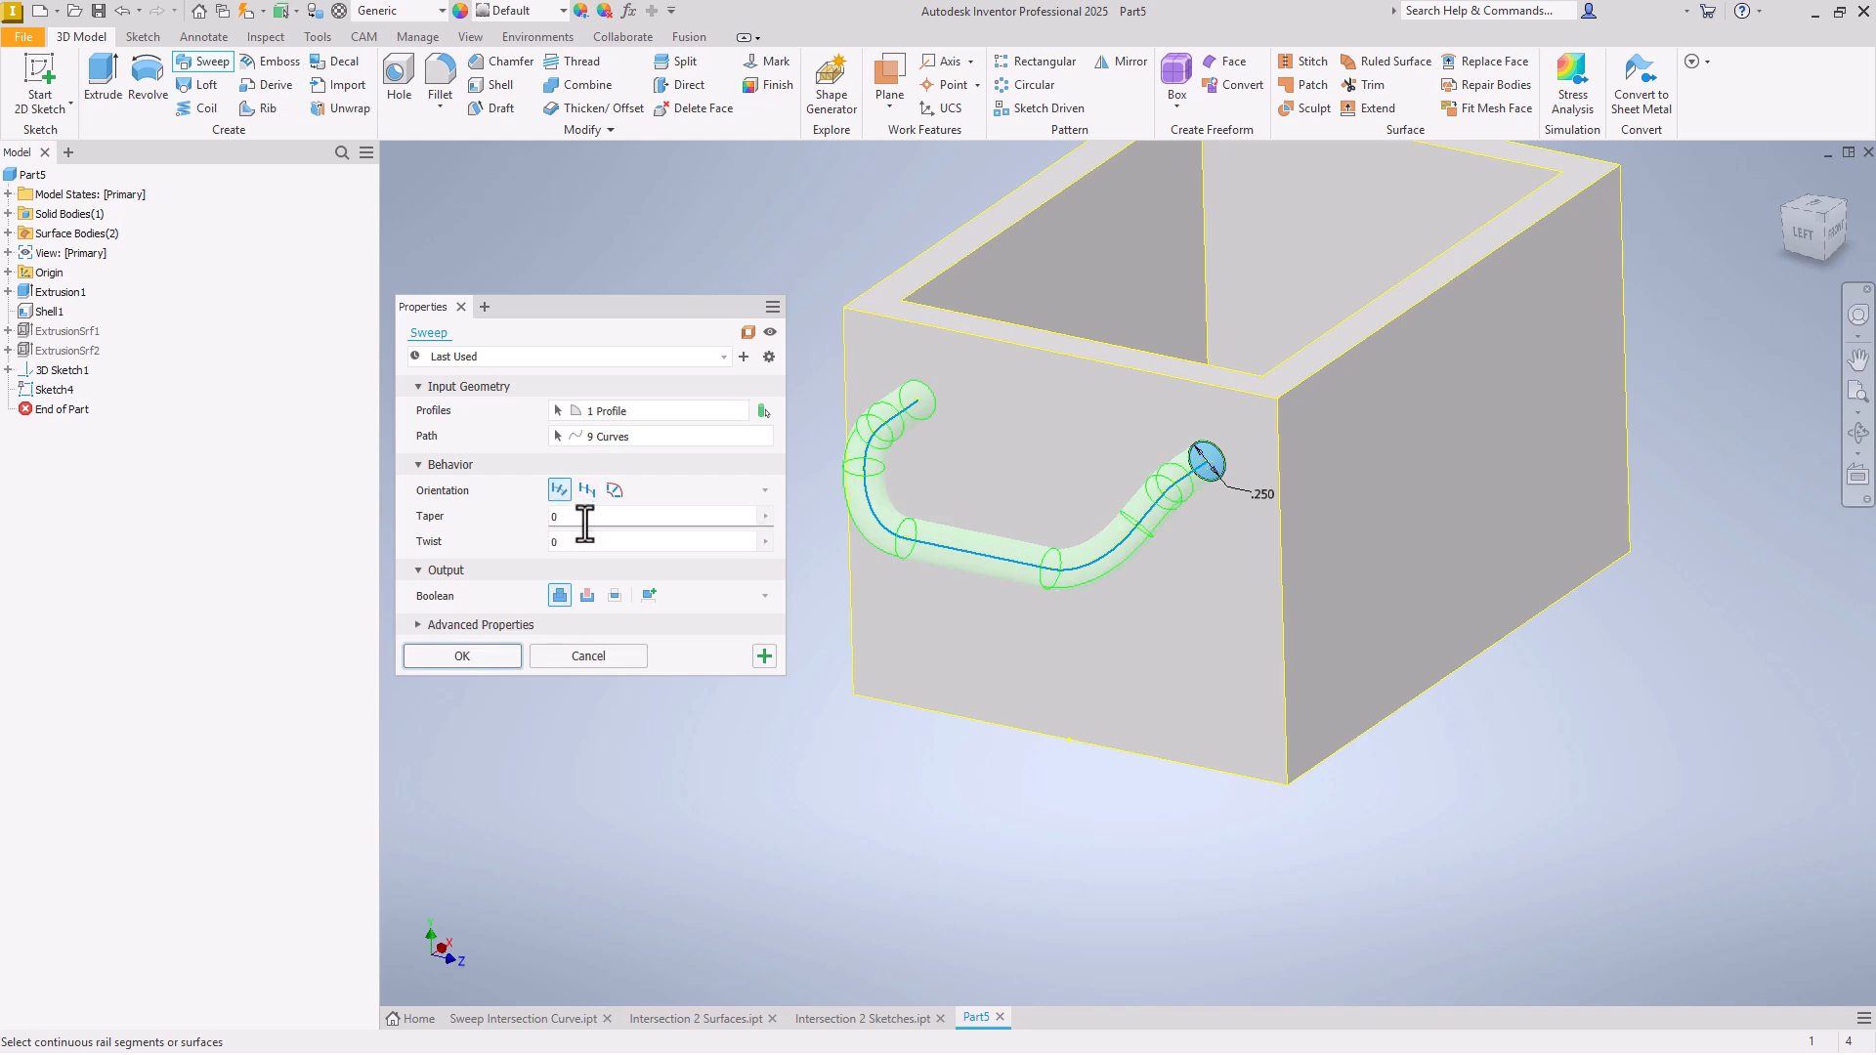
pyautogui.click(461, 655)
pyautogui.keyDown('shift'); pyautogui.moveTo(570, 506); pyautogui.dragTo(630, 494, button='middle'); pyautogui.keyUp('shift')
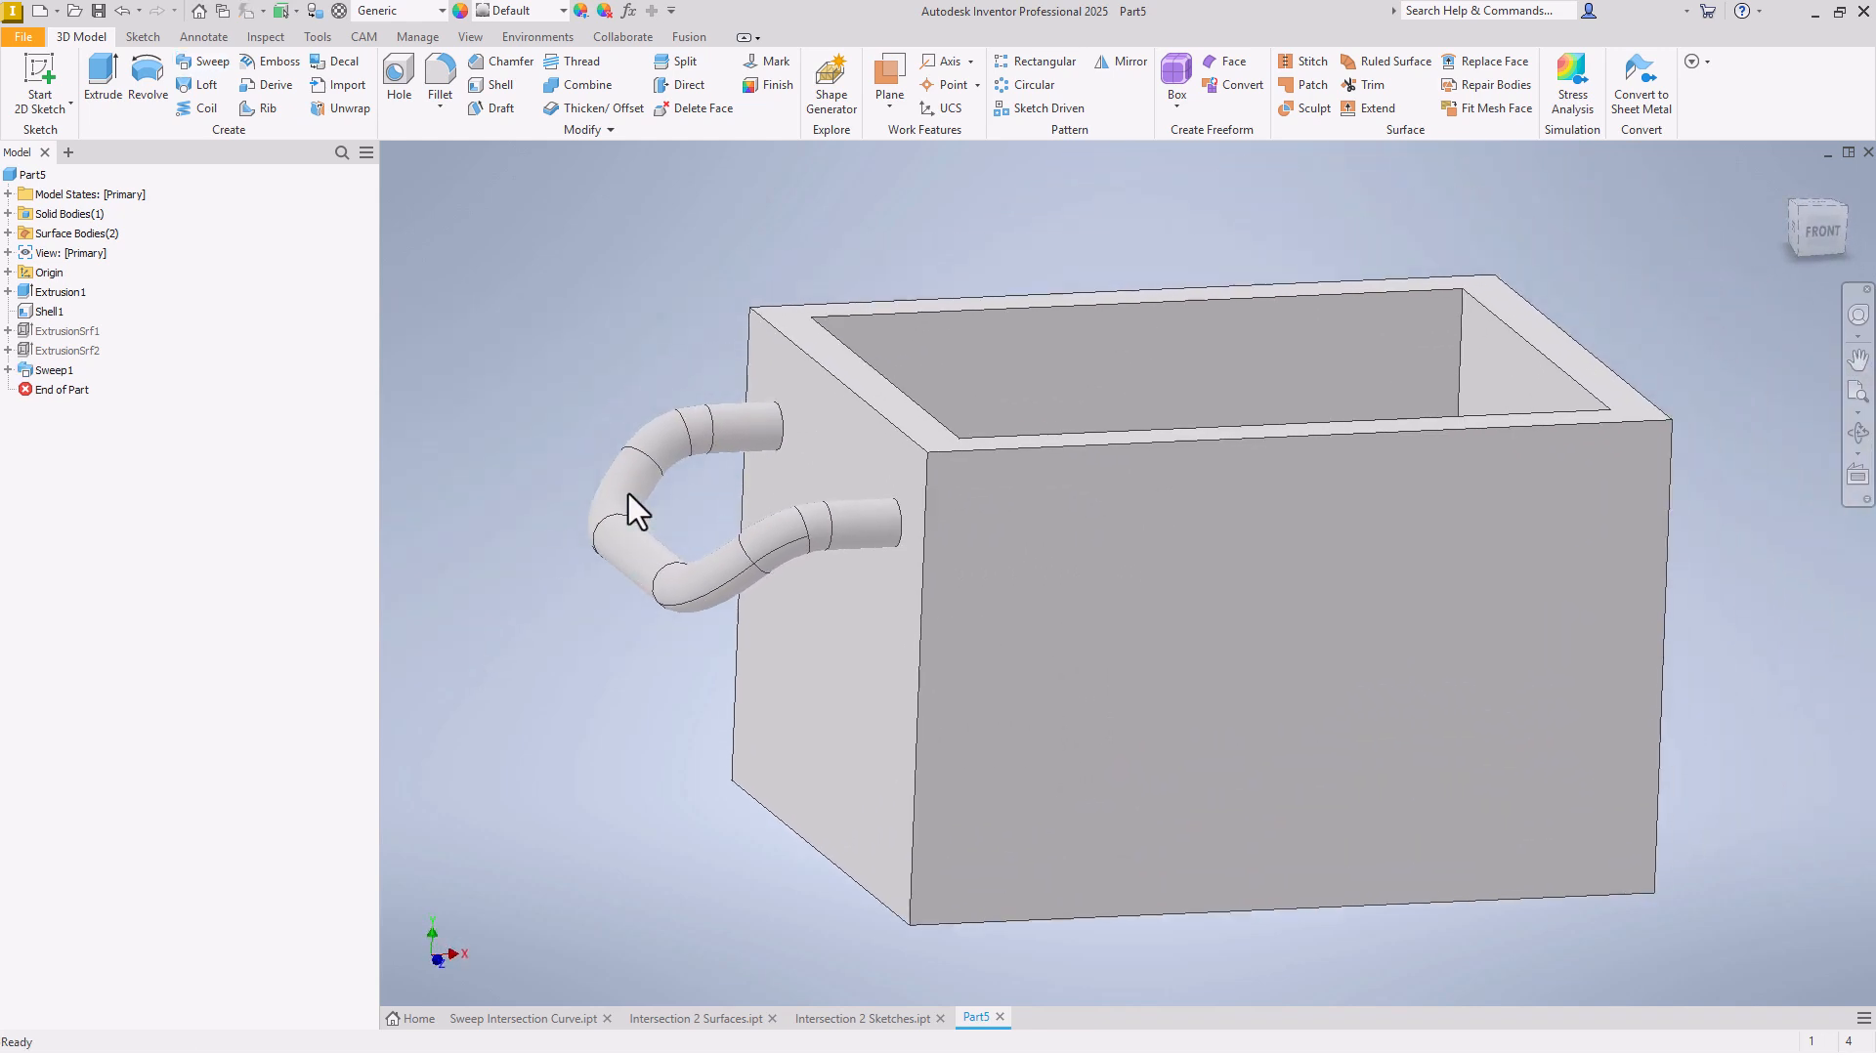
# Step: Mirror the swept handle about the YZ plane onto the opposite side of the box
pyautogui.click(1122, 61)
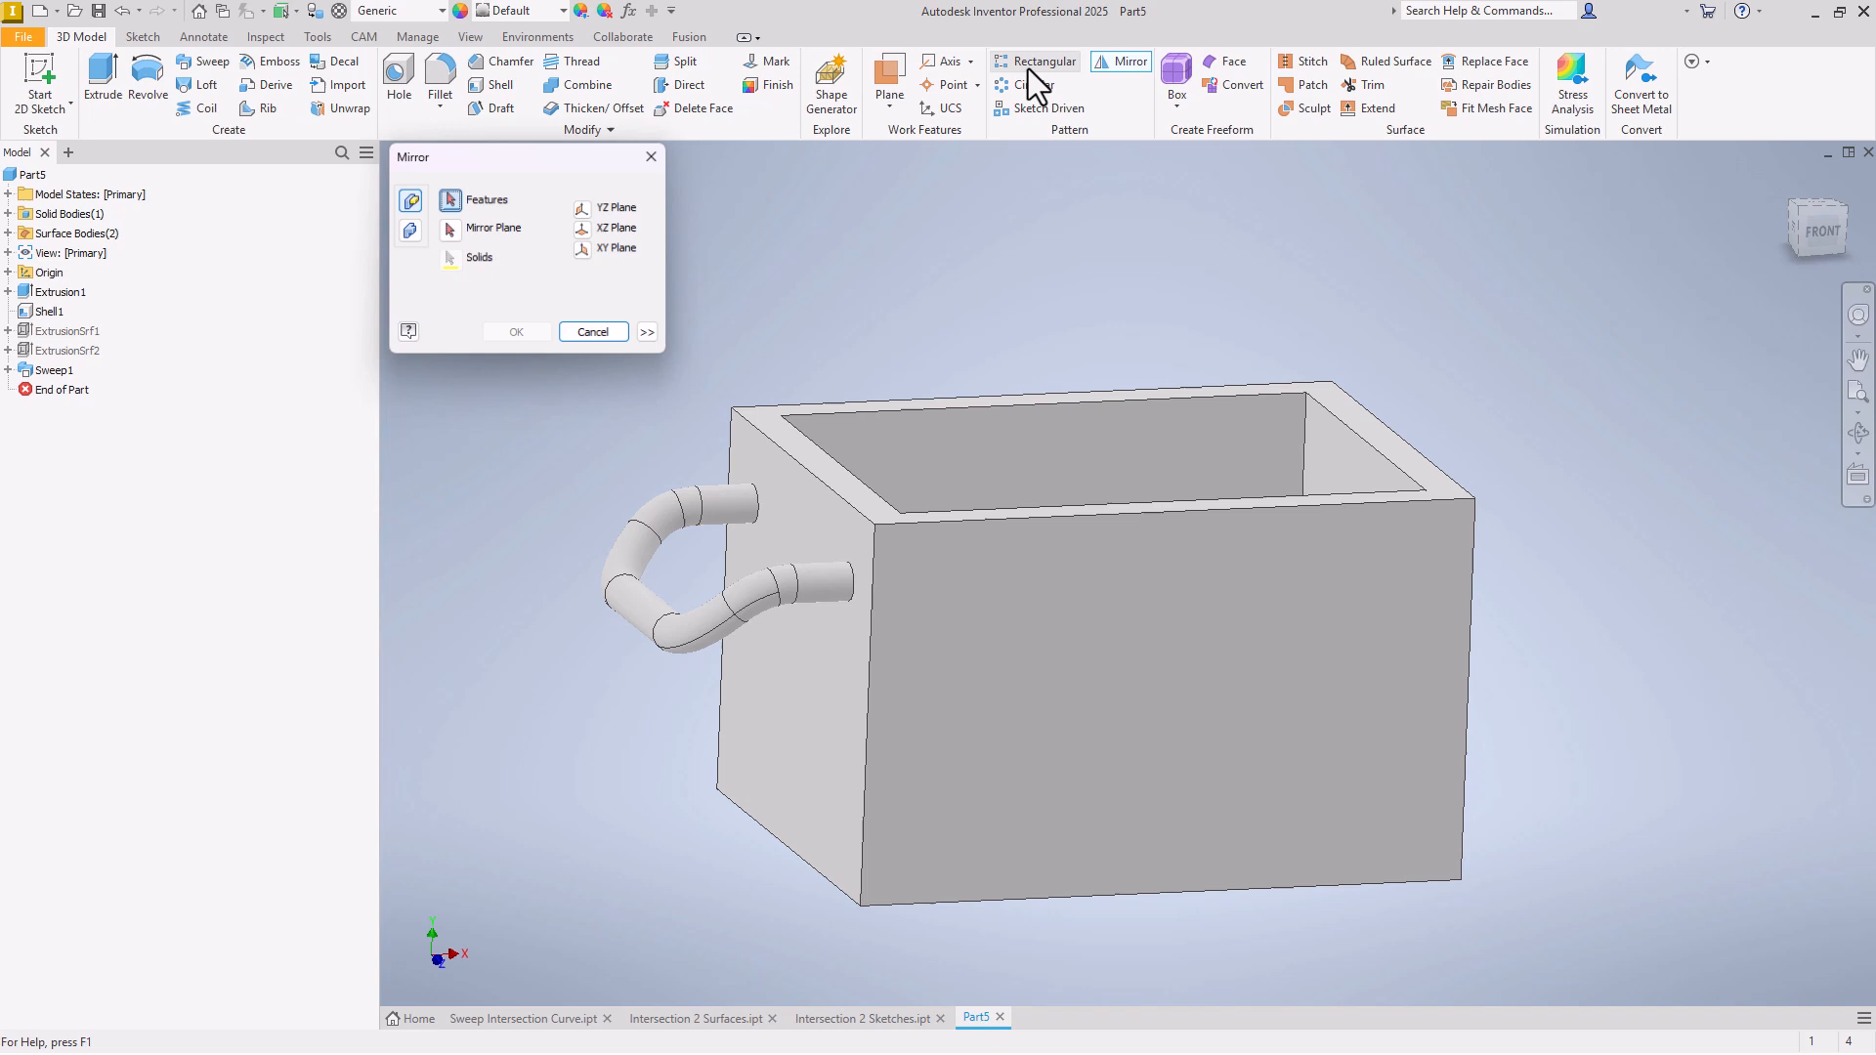
pyautogui.click(700, 491)
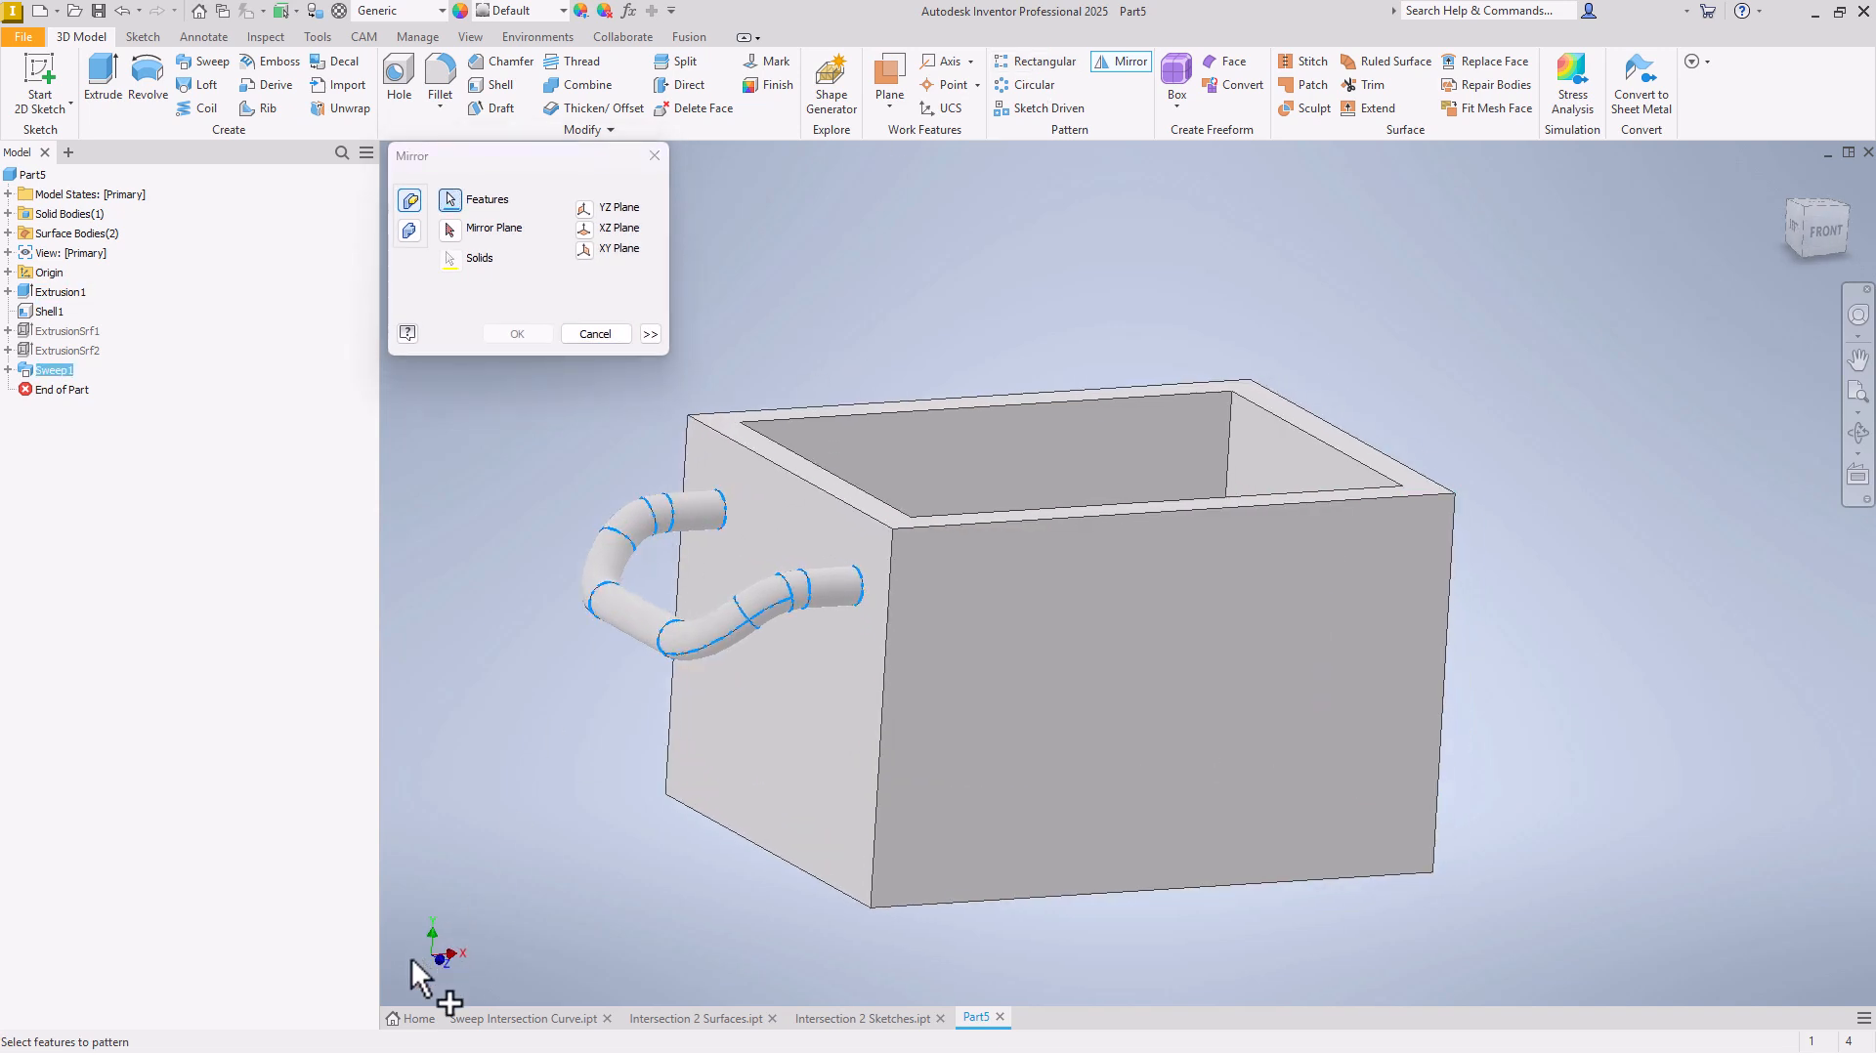
pyautogui.click(584, 208)
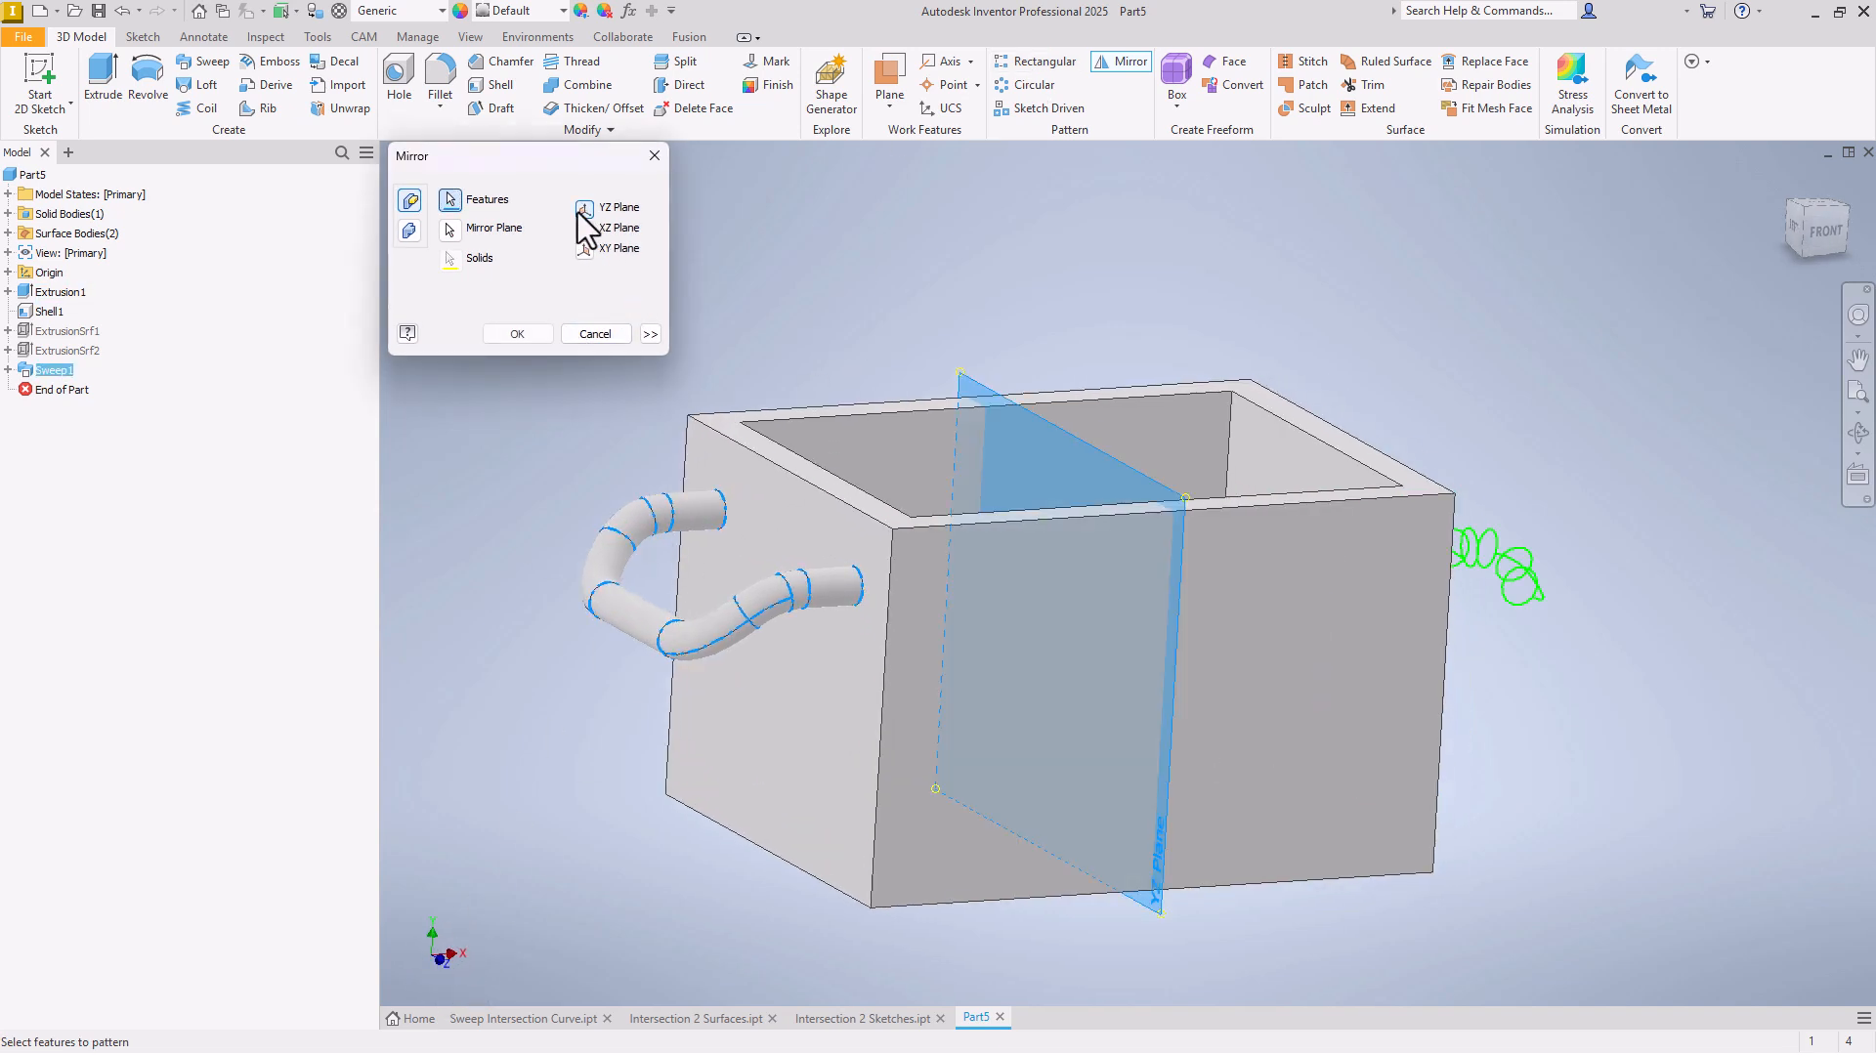
pyautogui.click(517, 333)
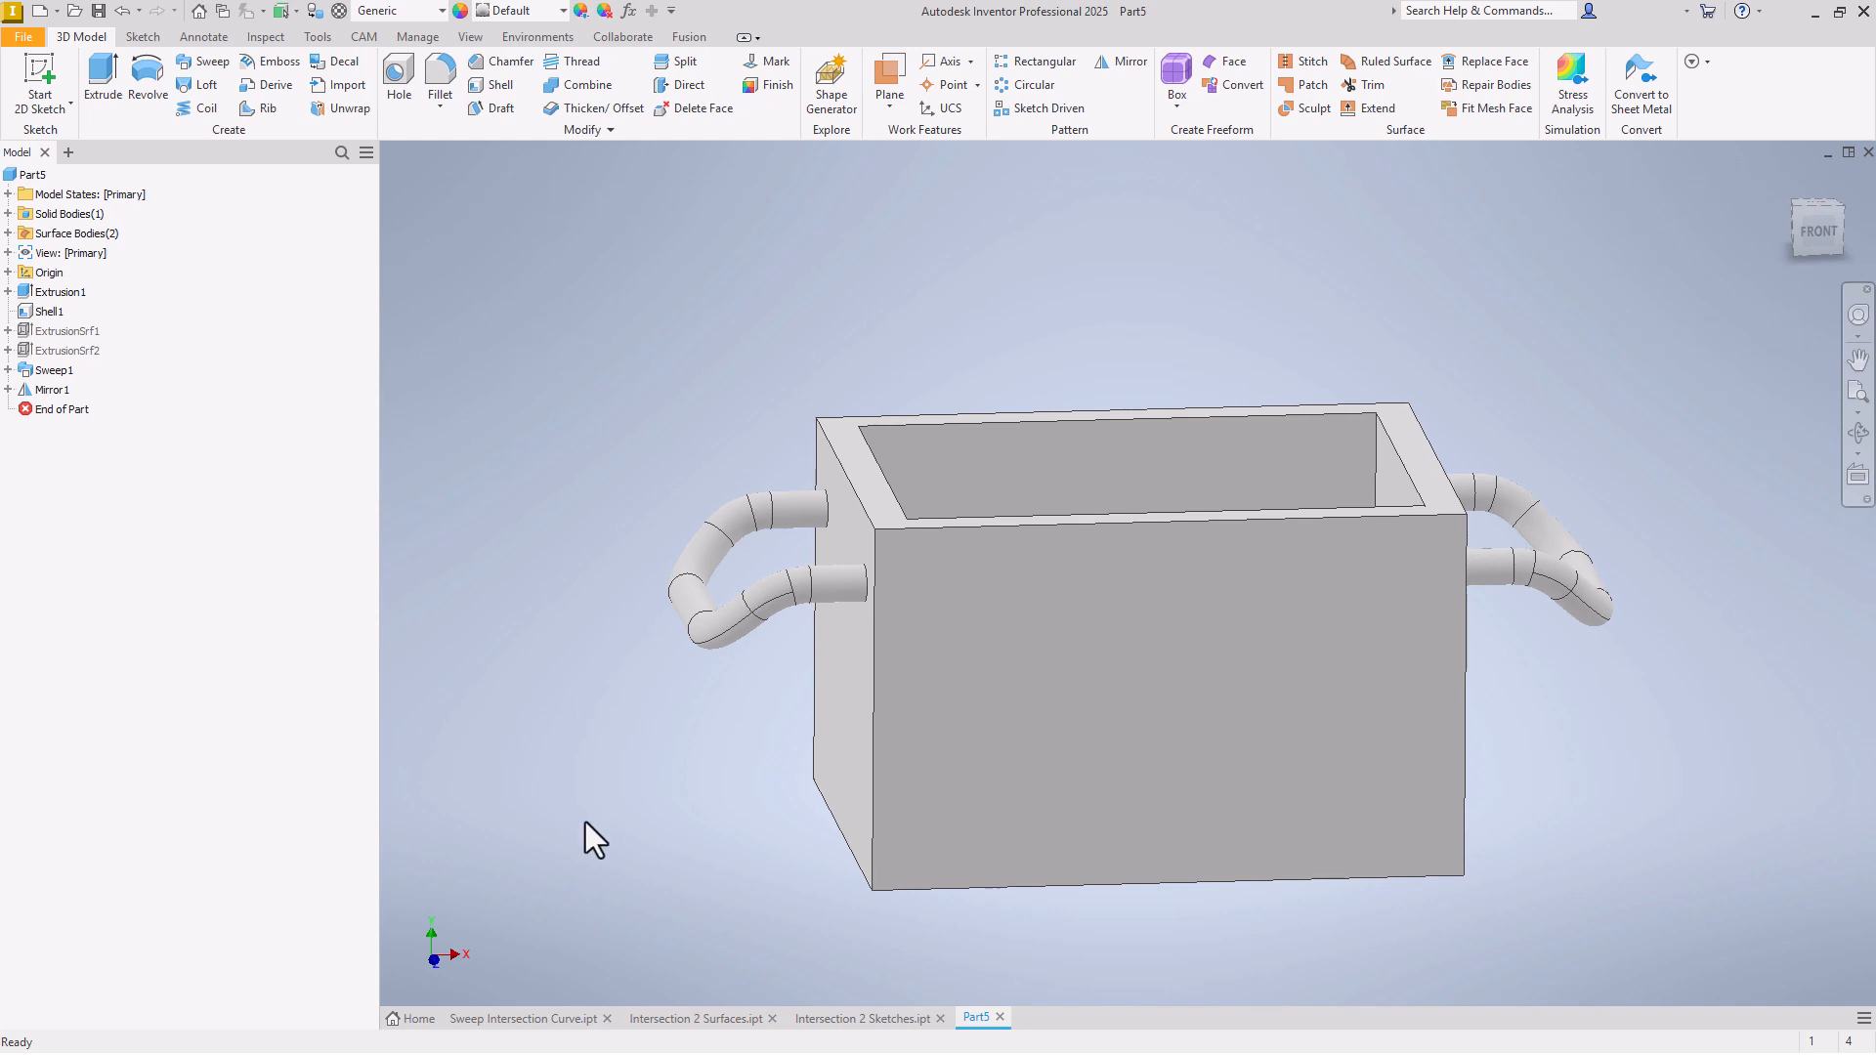
# Step: Switch to Intersection 2 Surfaces.ipt in the home view and roll the End of Part marker above the 3D sketch
pyautogui.click(663, 1022)
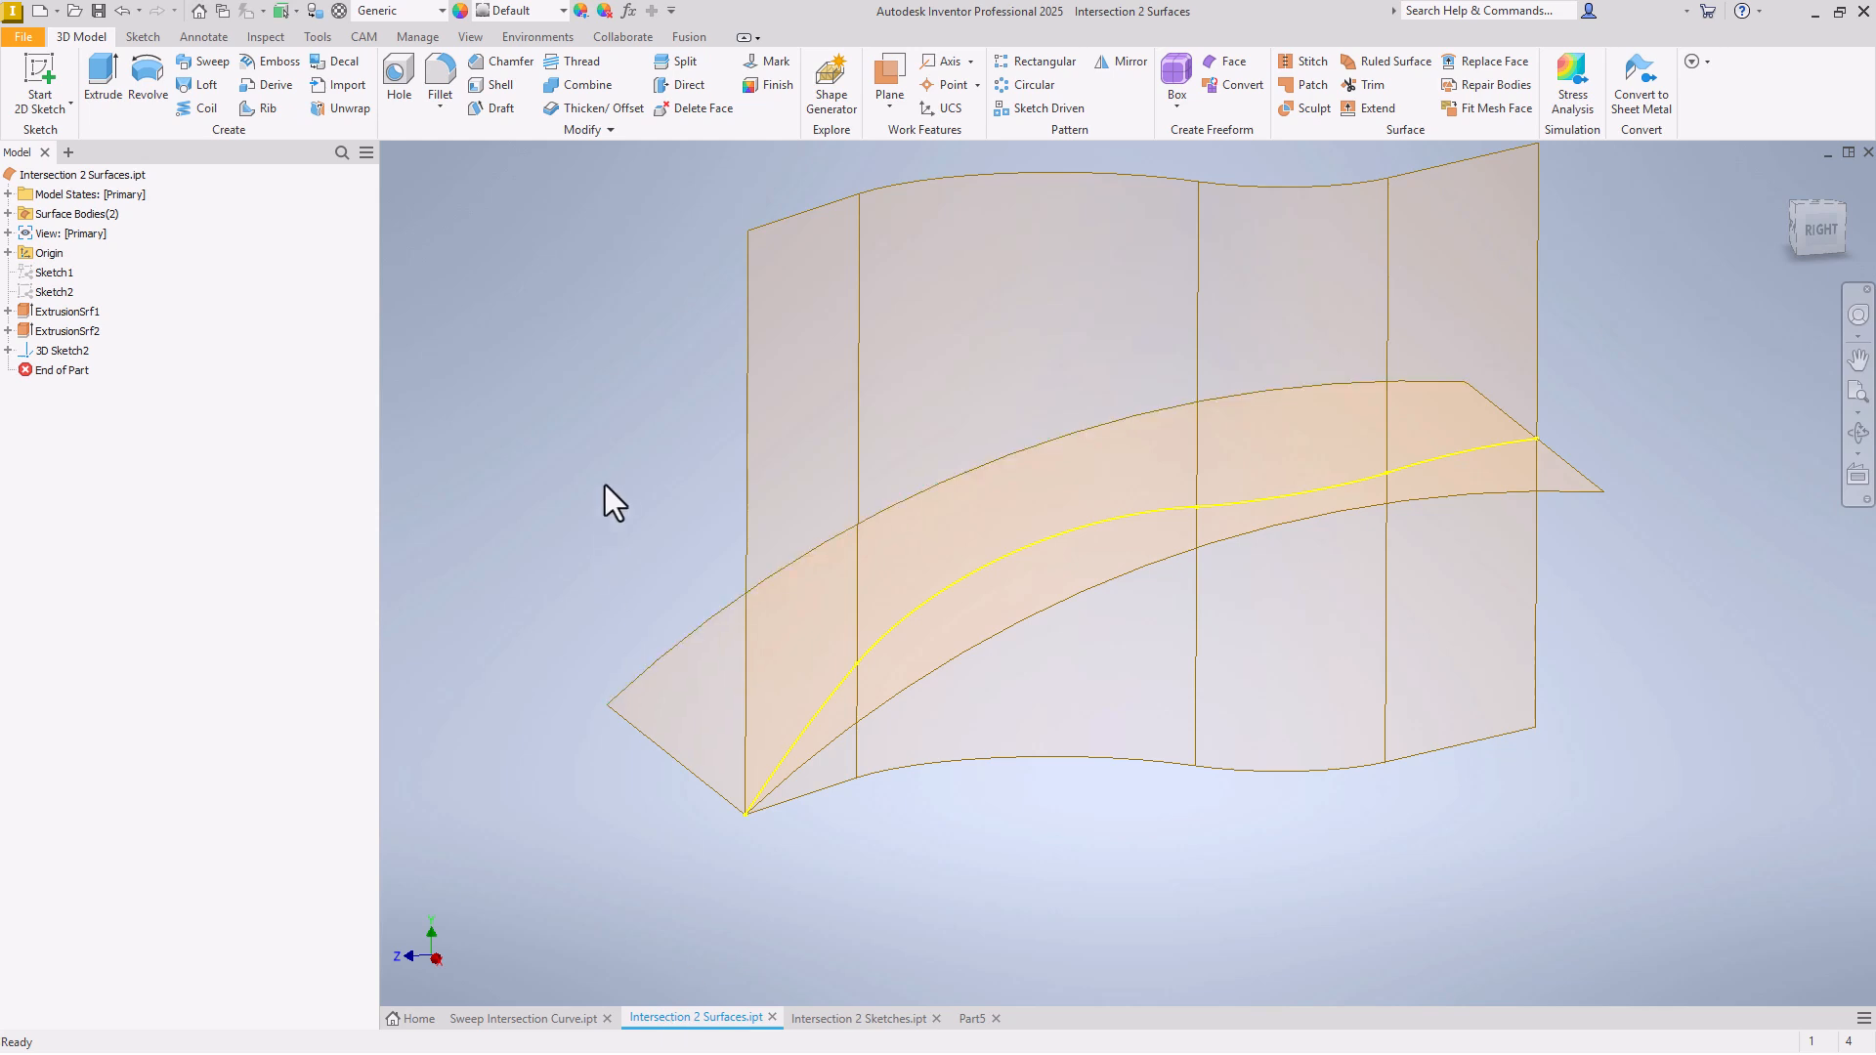
pyautogui.press('F6')
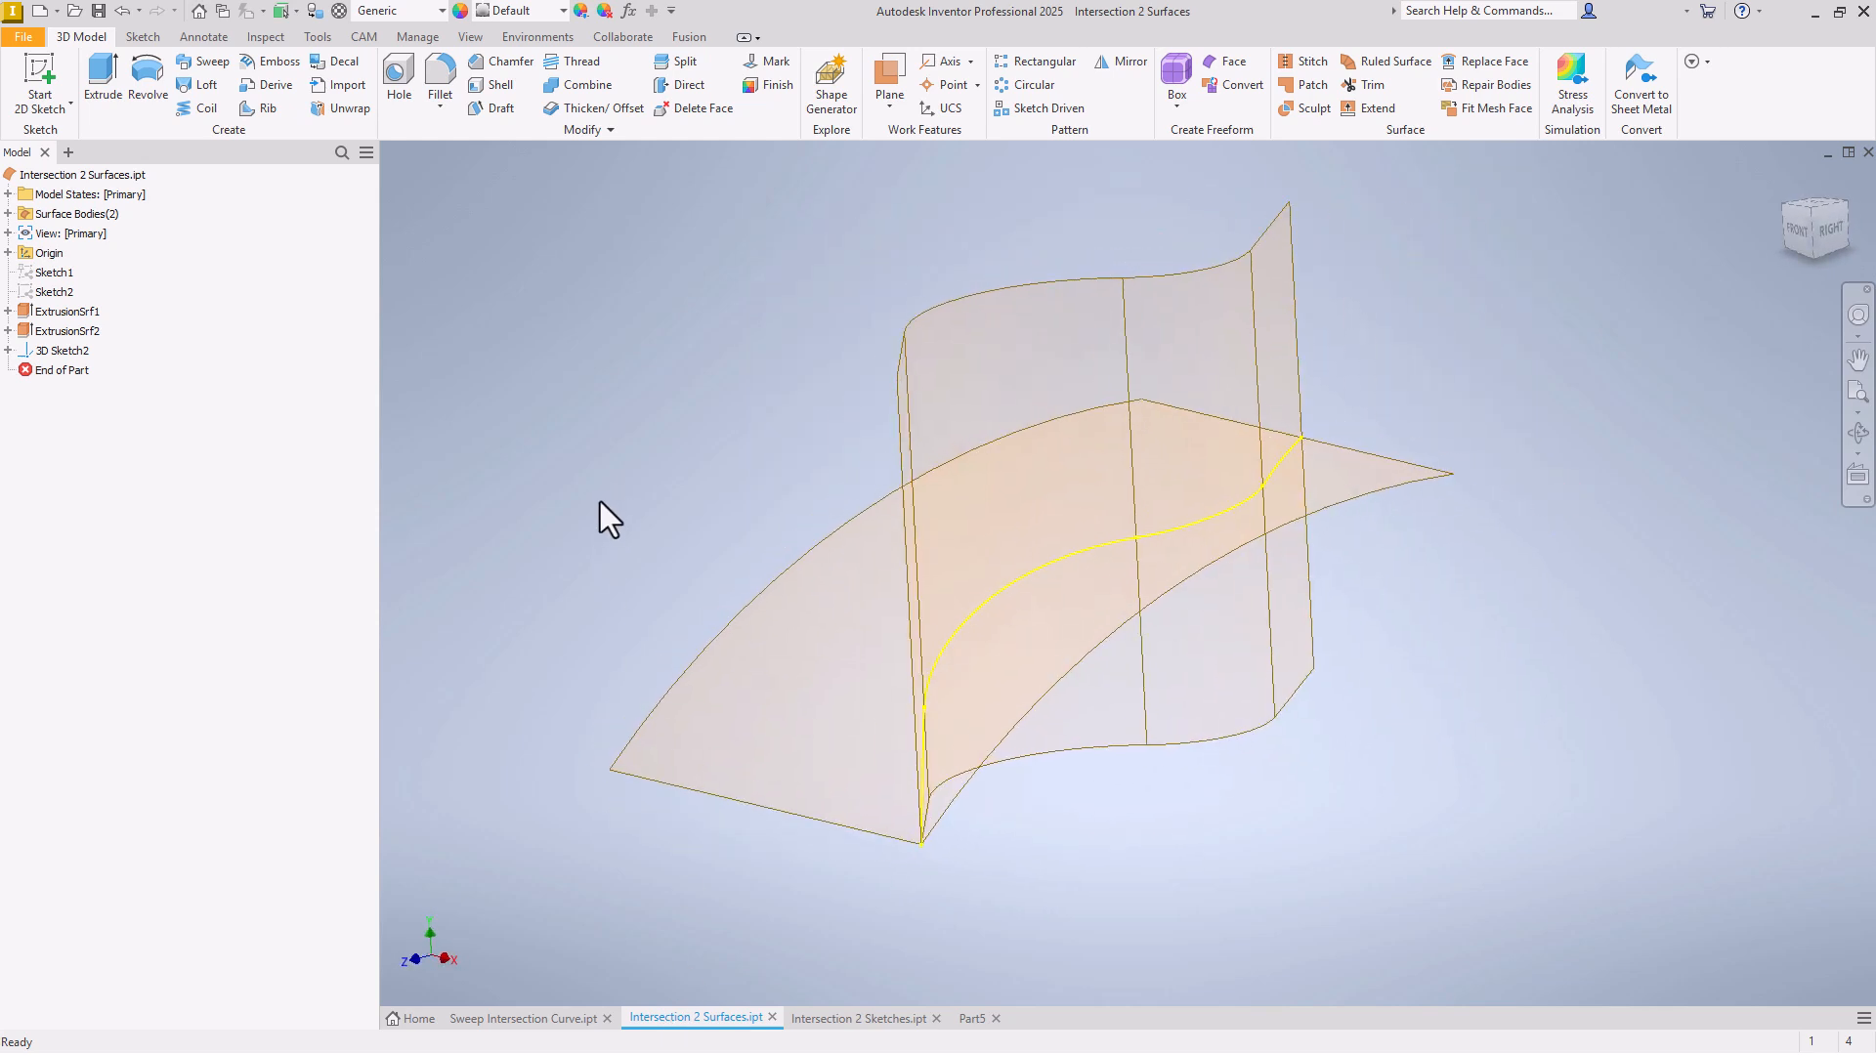
pyautogui.moveTo(32, 371); pyautogui.dragTo(34, 342)
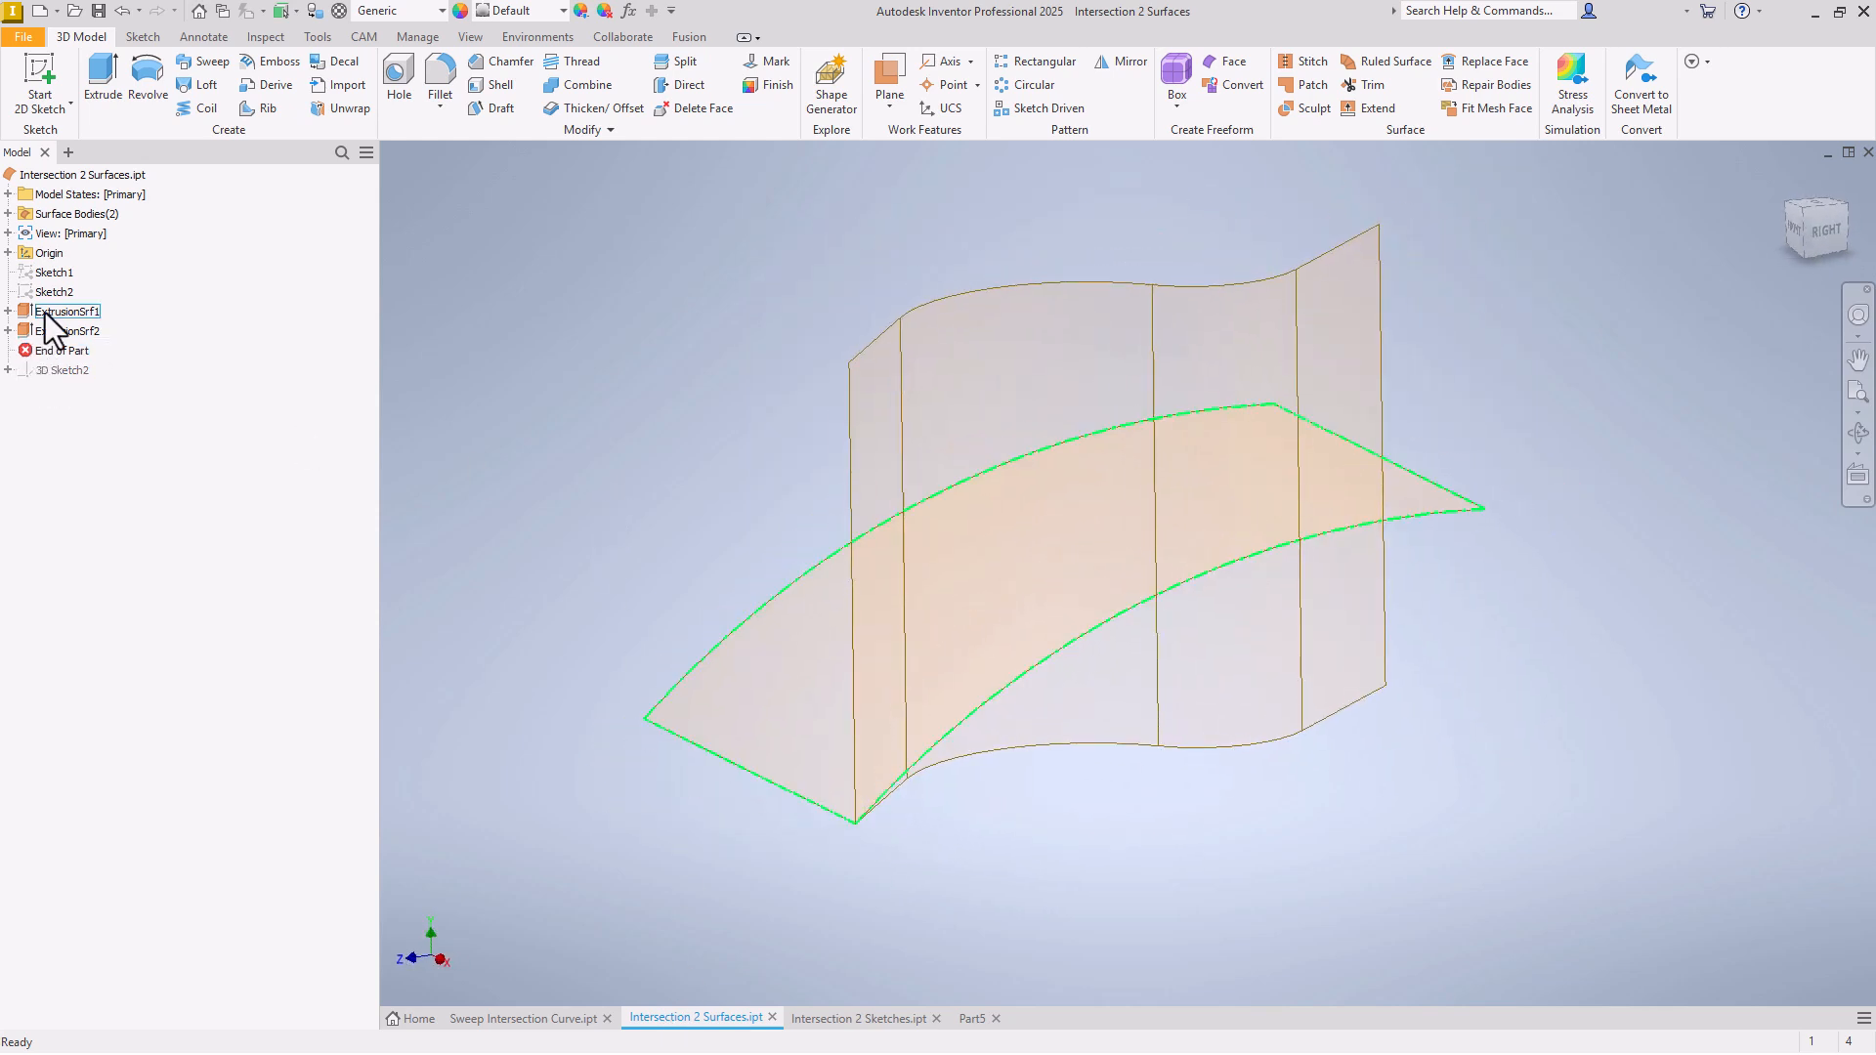
# Step: Open the arc sketch behind the first extruded surface to examine its profile, and close it without changes
pyautogui.click(37, 330)
pyautogui.click(8, 312)
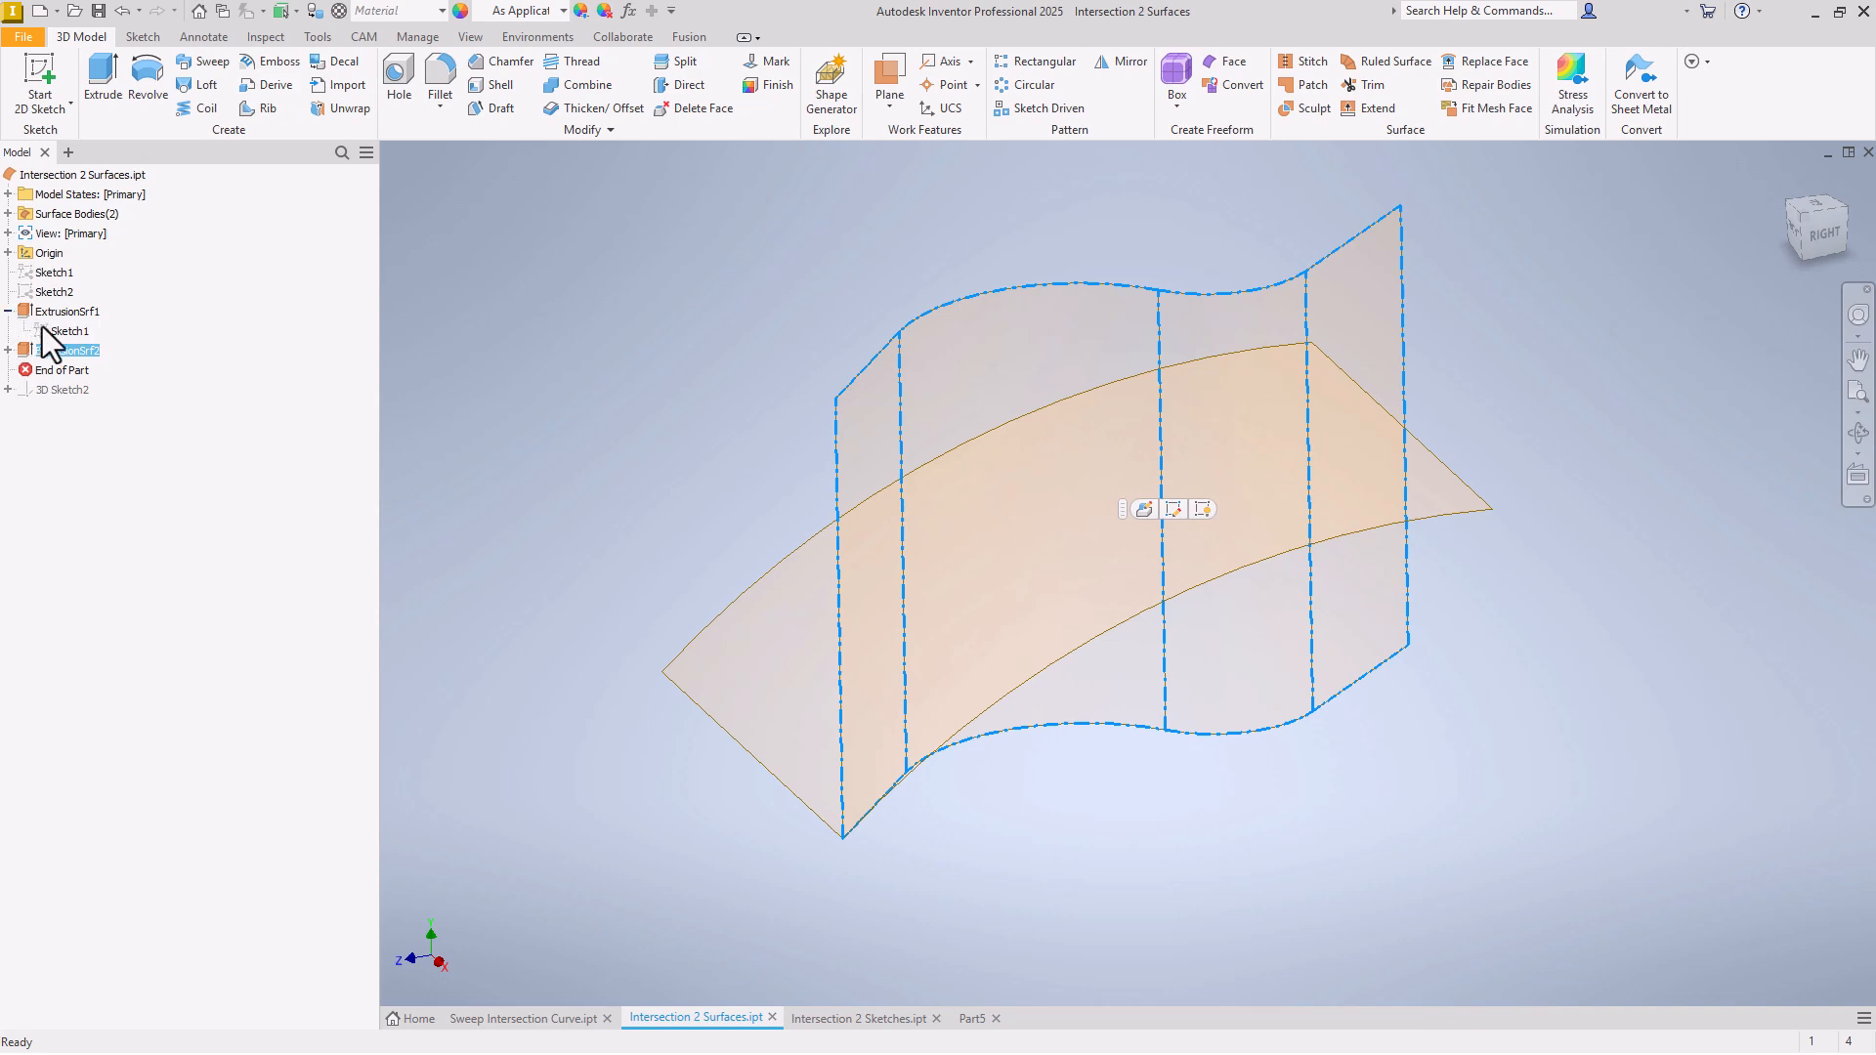
pyautogui.click(52, 333)
pyautogui.doubleClick(53, 333)
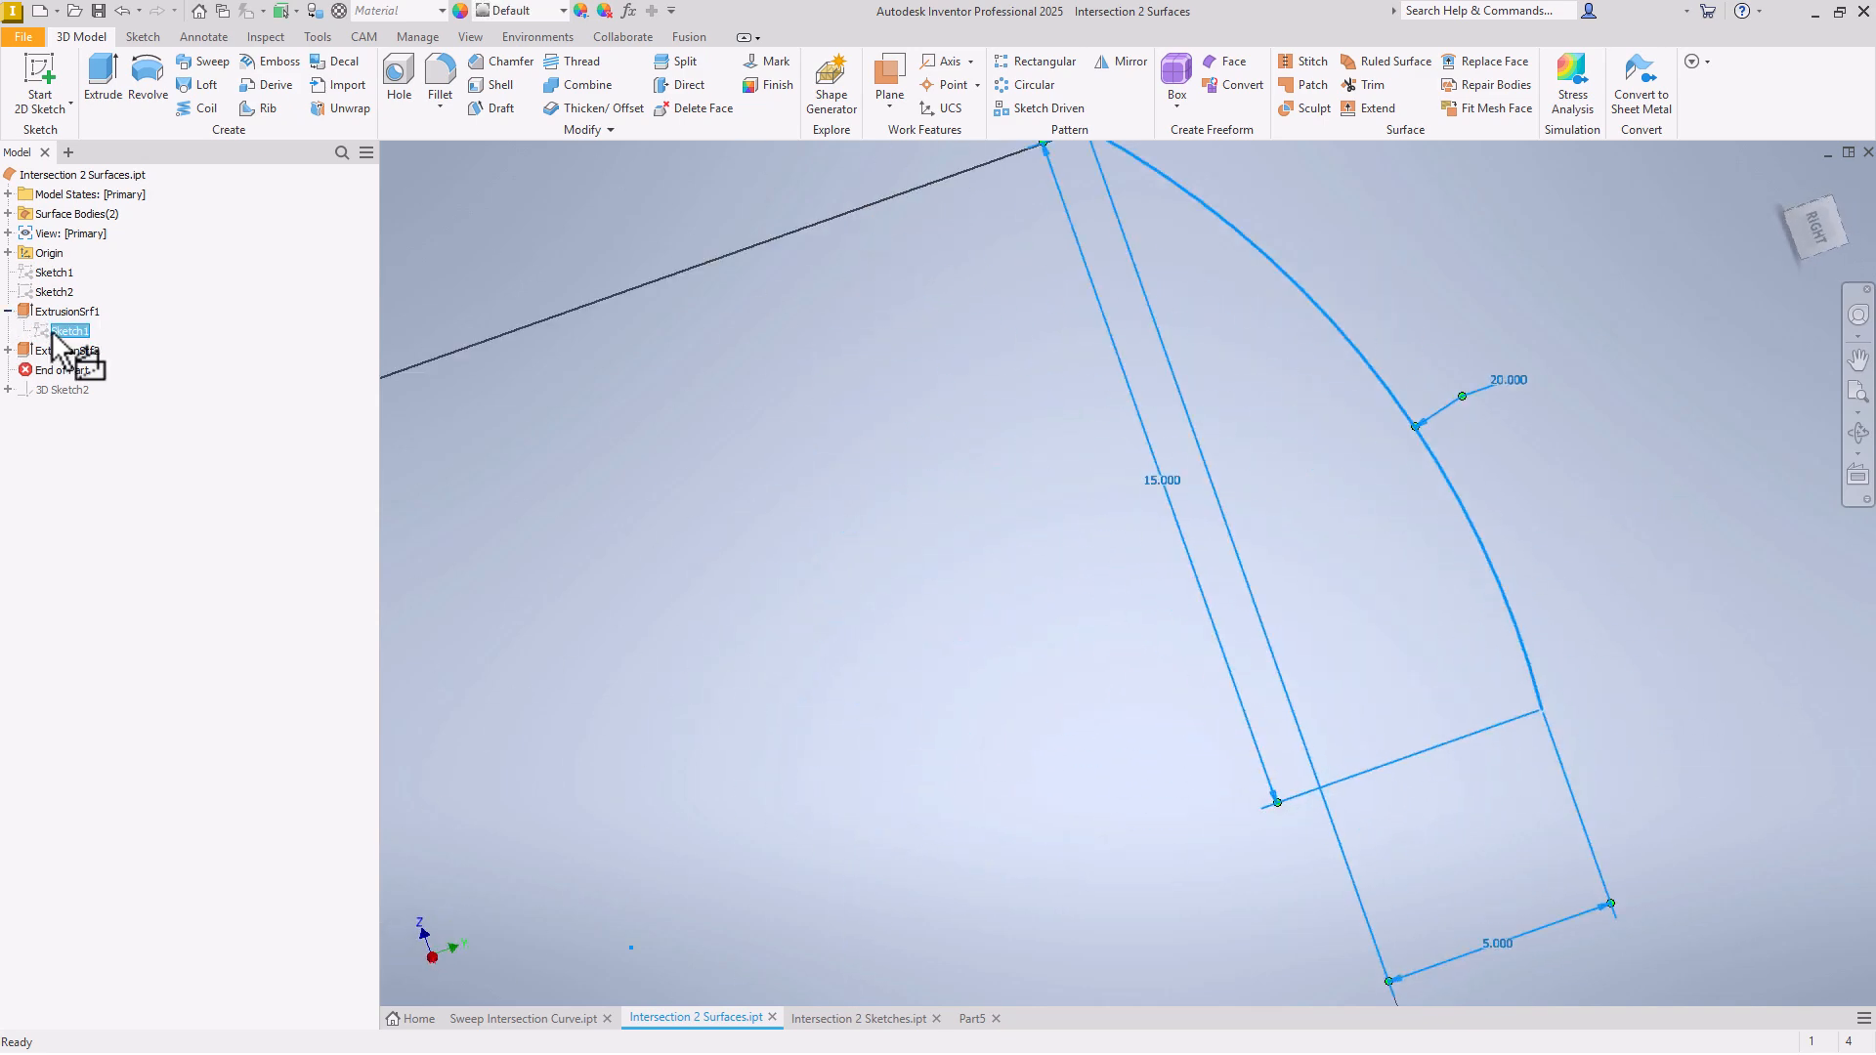
pyautogui.rightClick(628, 491)
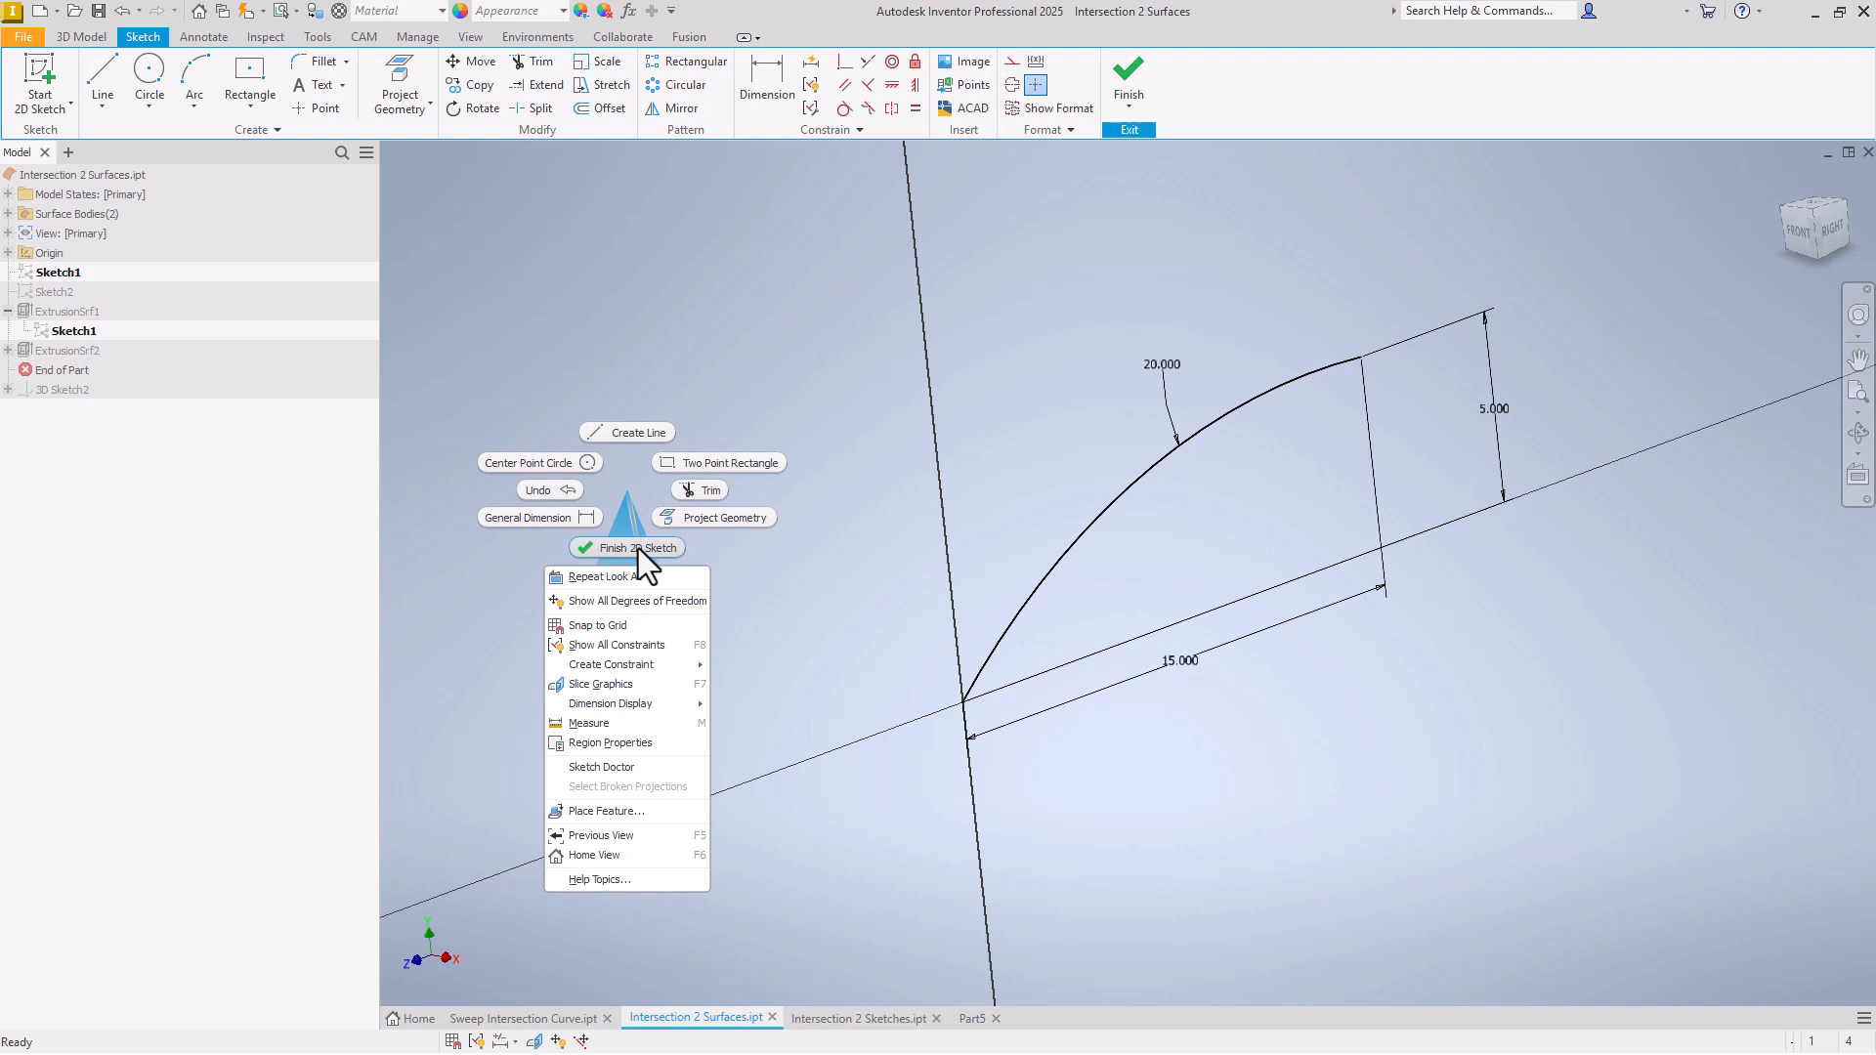
pyautogui.click(637, 548)
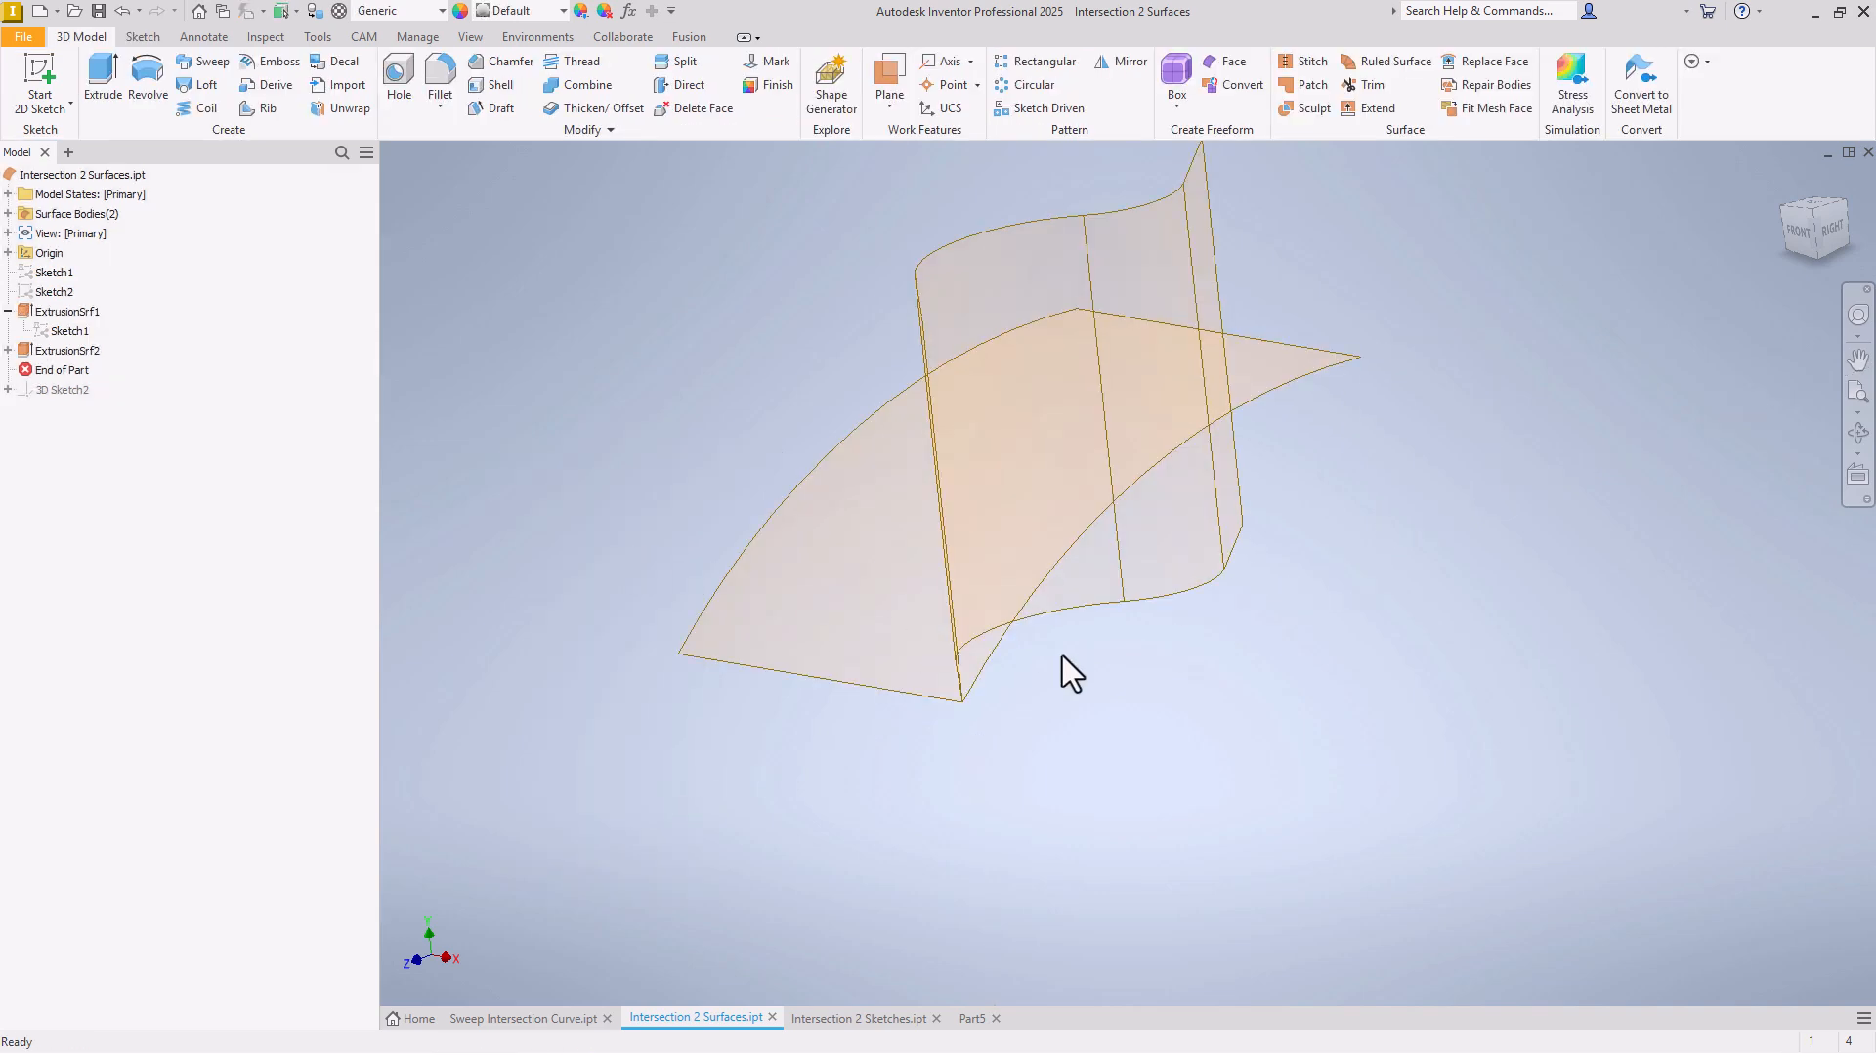
# Step: Open the wavy line-and-arc sketch behind the second extruded surface to examine its profile, and close it without changes
pyautogui.click(8, 349)
pyautogui.doubleClick(55, 372)
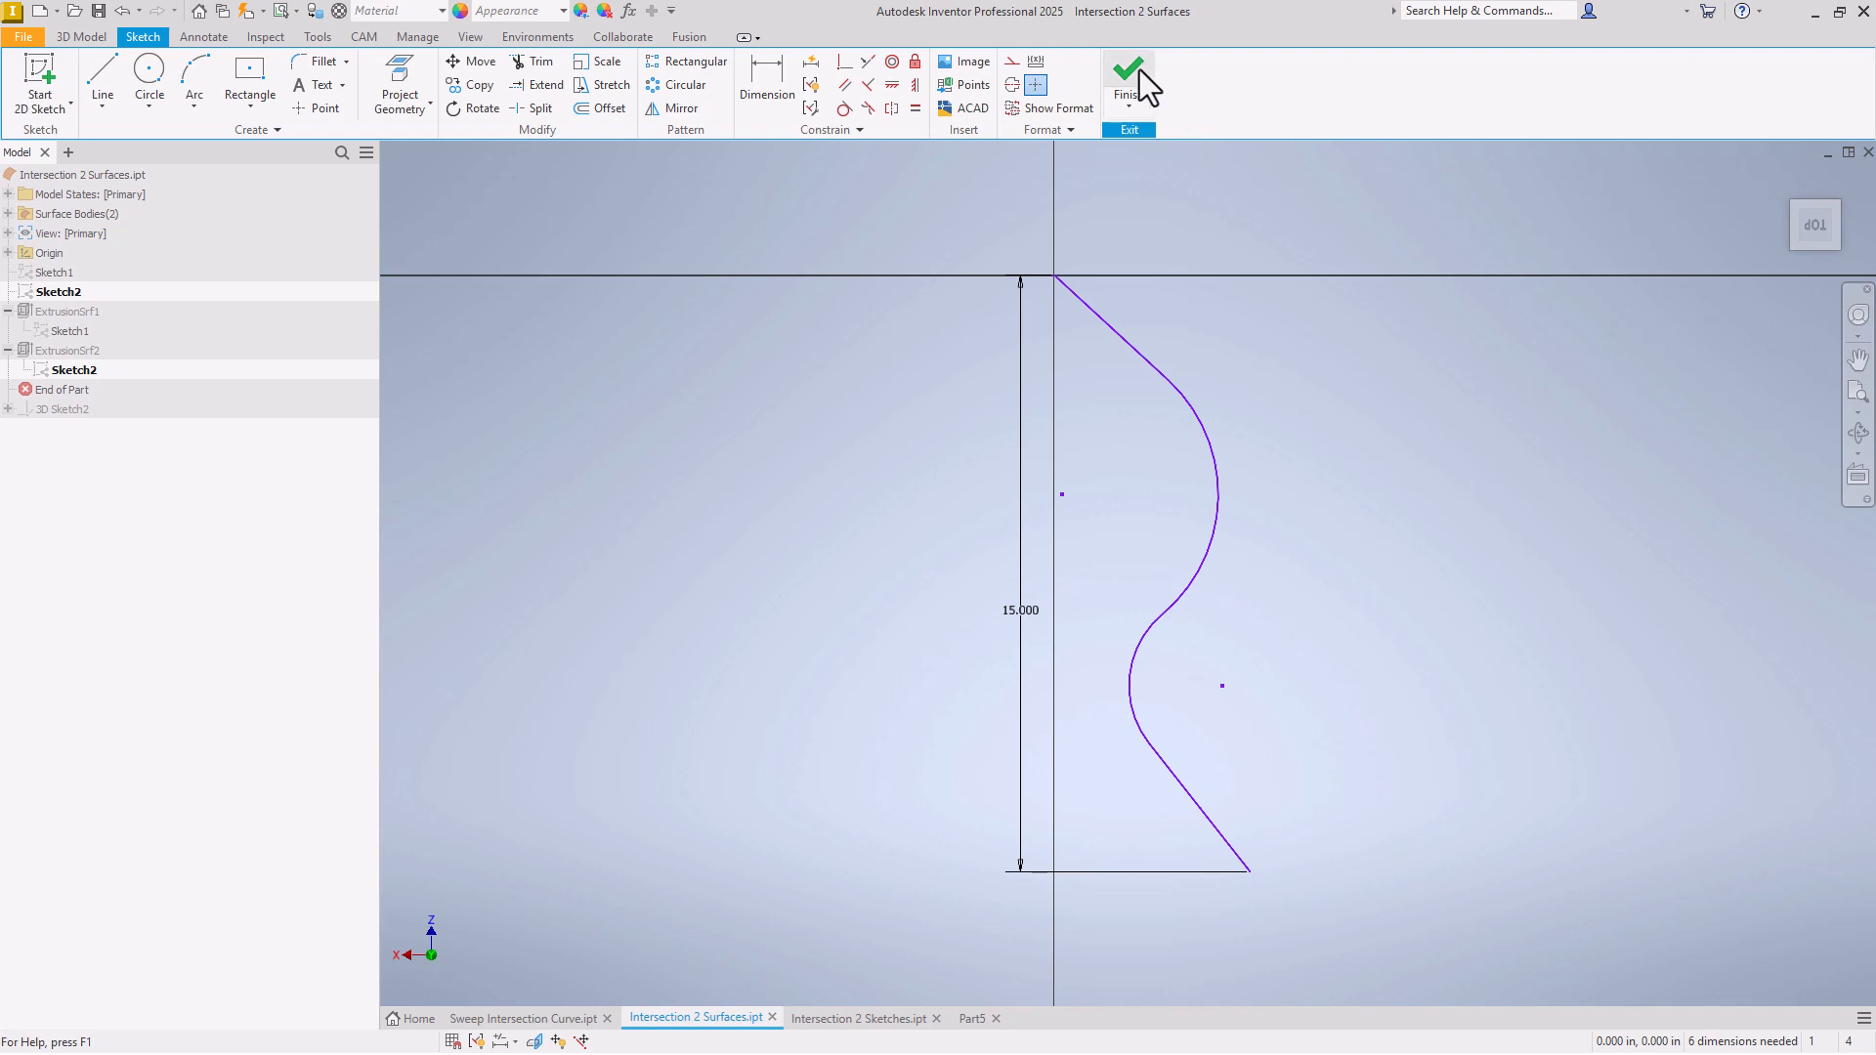
pyautogui.click(1139, 72)
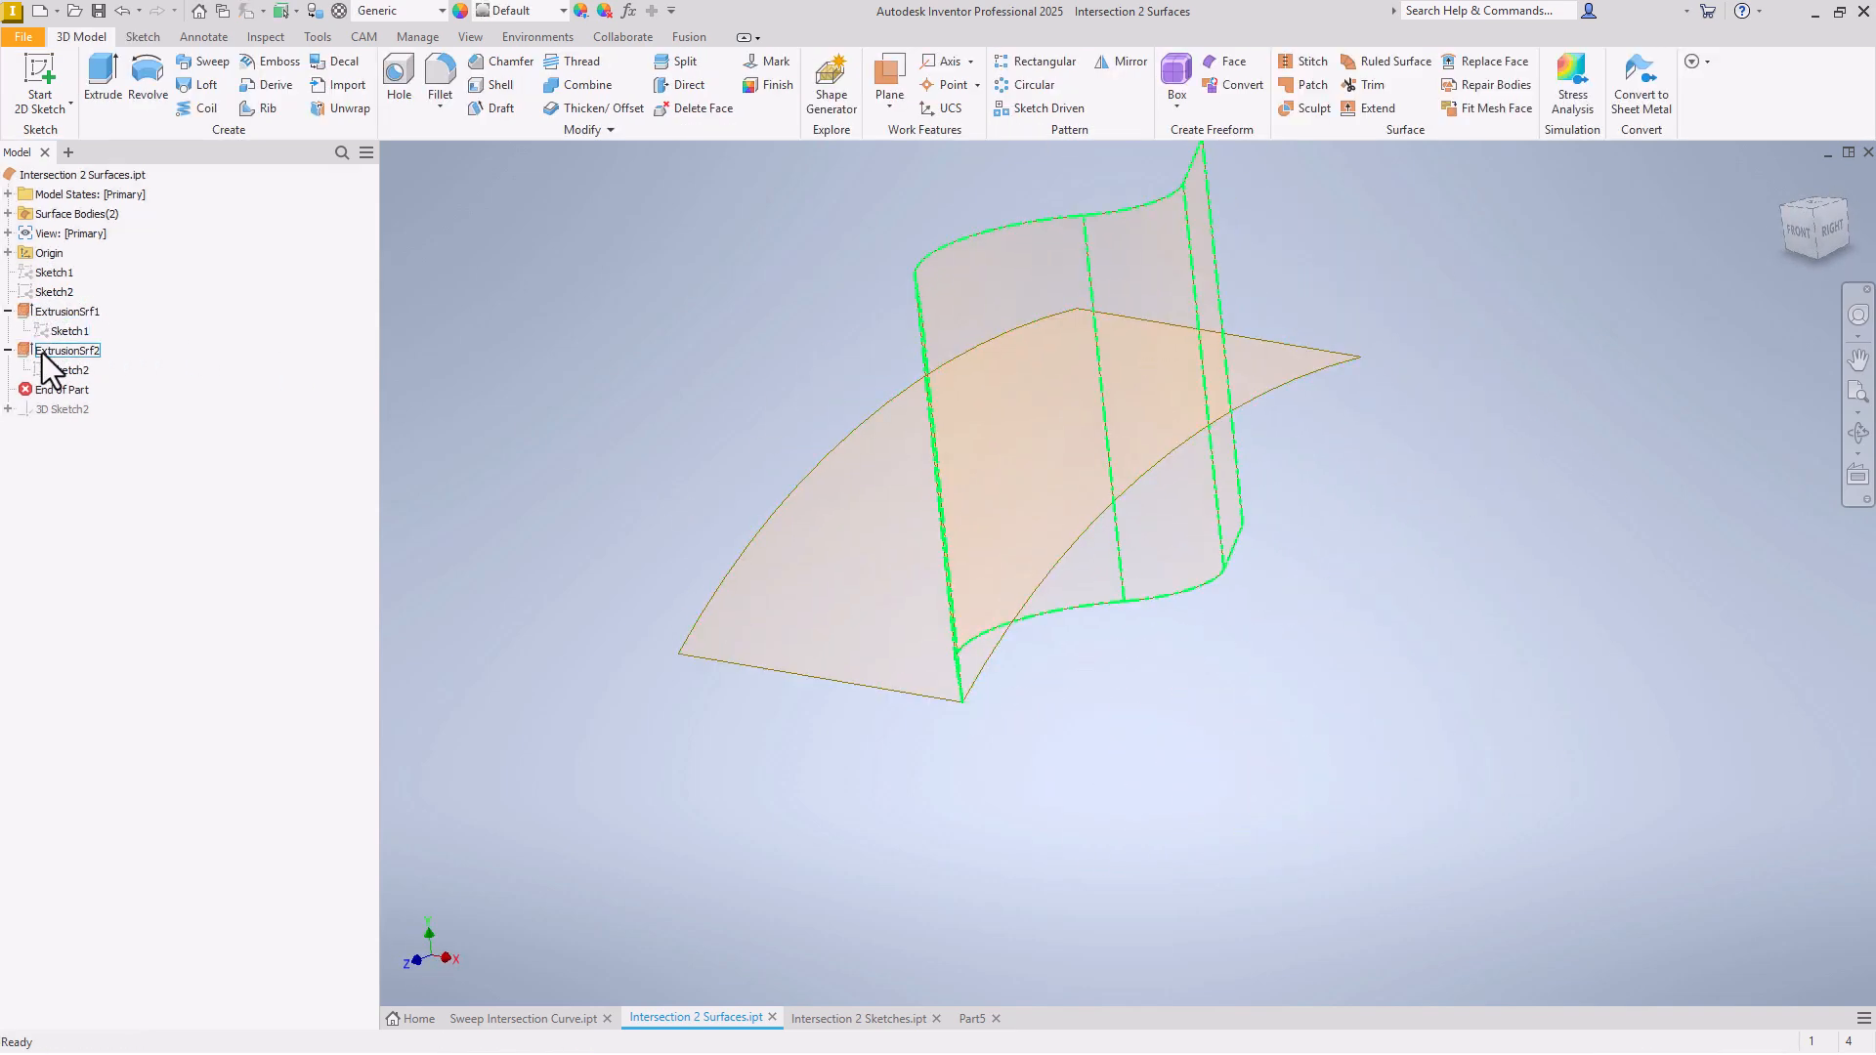
# Step: Move the End of Part marker back below the 3D sketch and inspect the curve where the two surfaces cross
pyautogui.moveTo(33, 390); pyautogui.dragTo(41, 418)
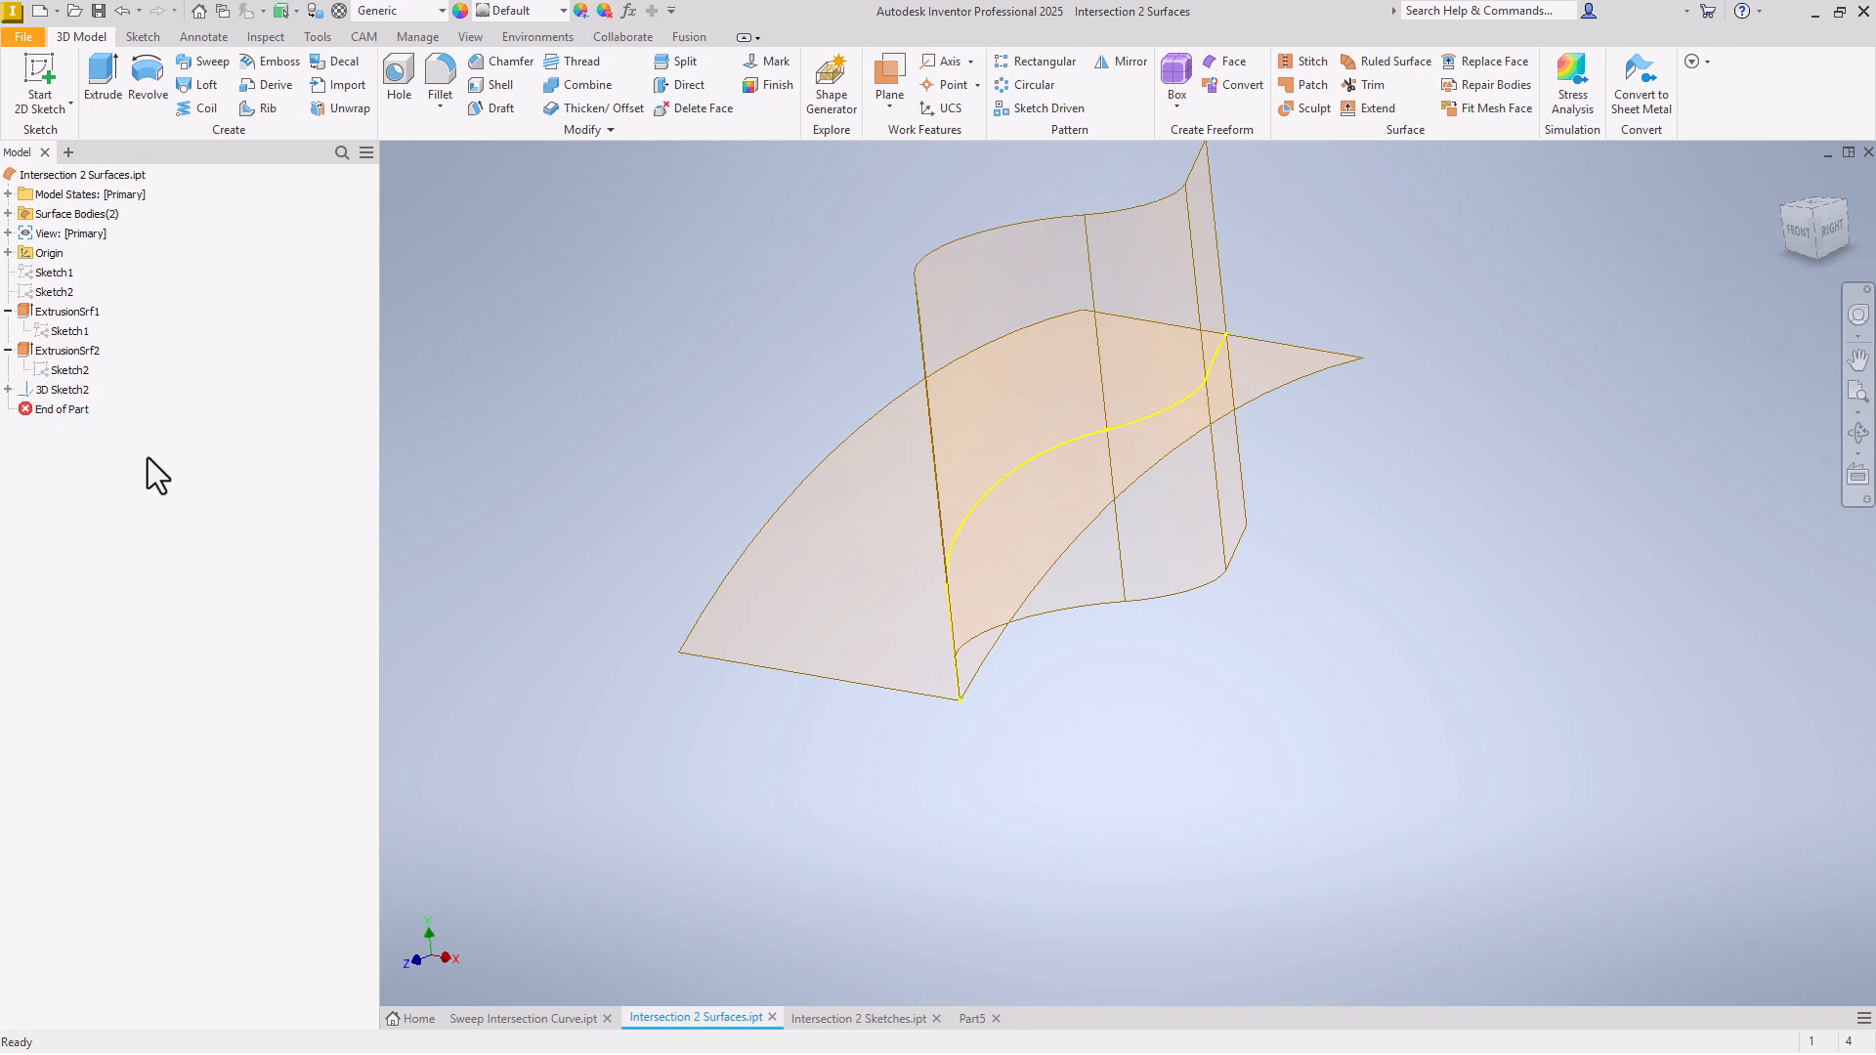
pyautogui.keyDown('shift'); pyautogui.moveTo(731, 487); pyautogui.dragTo(754, 483, button='middle'); pyautogui.keyUp('shift')
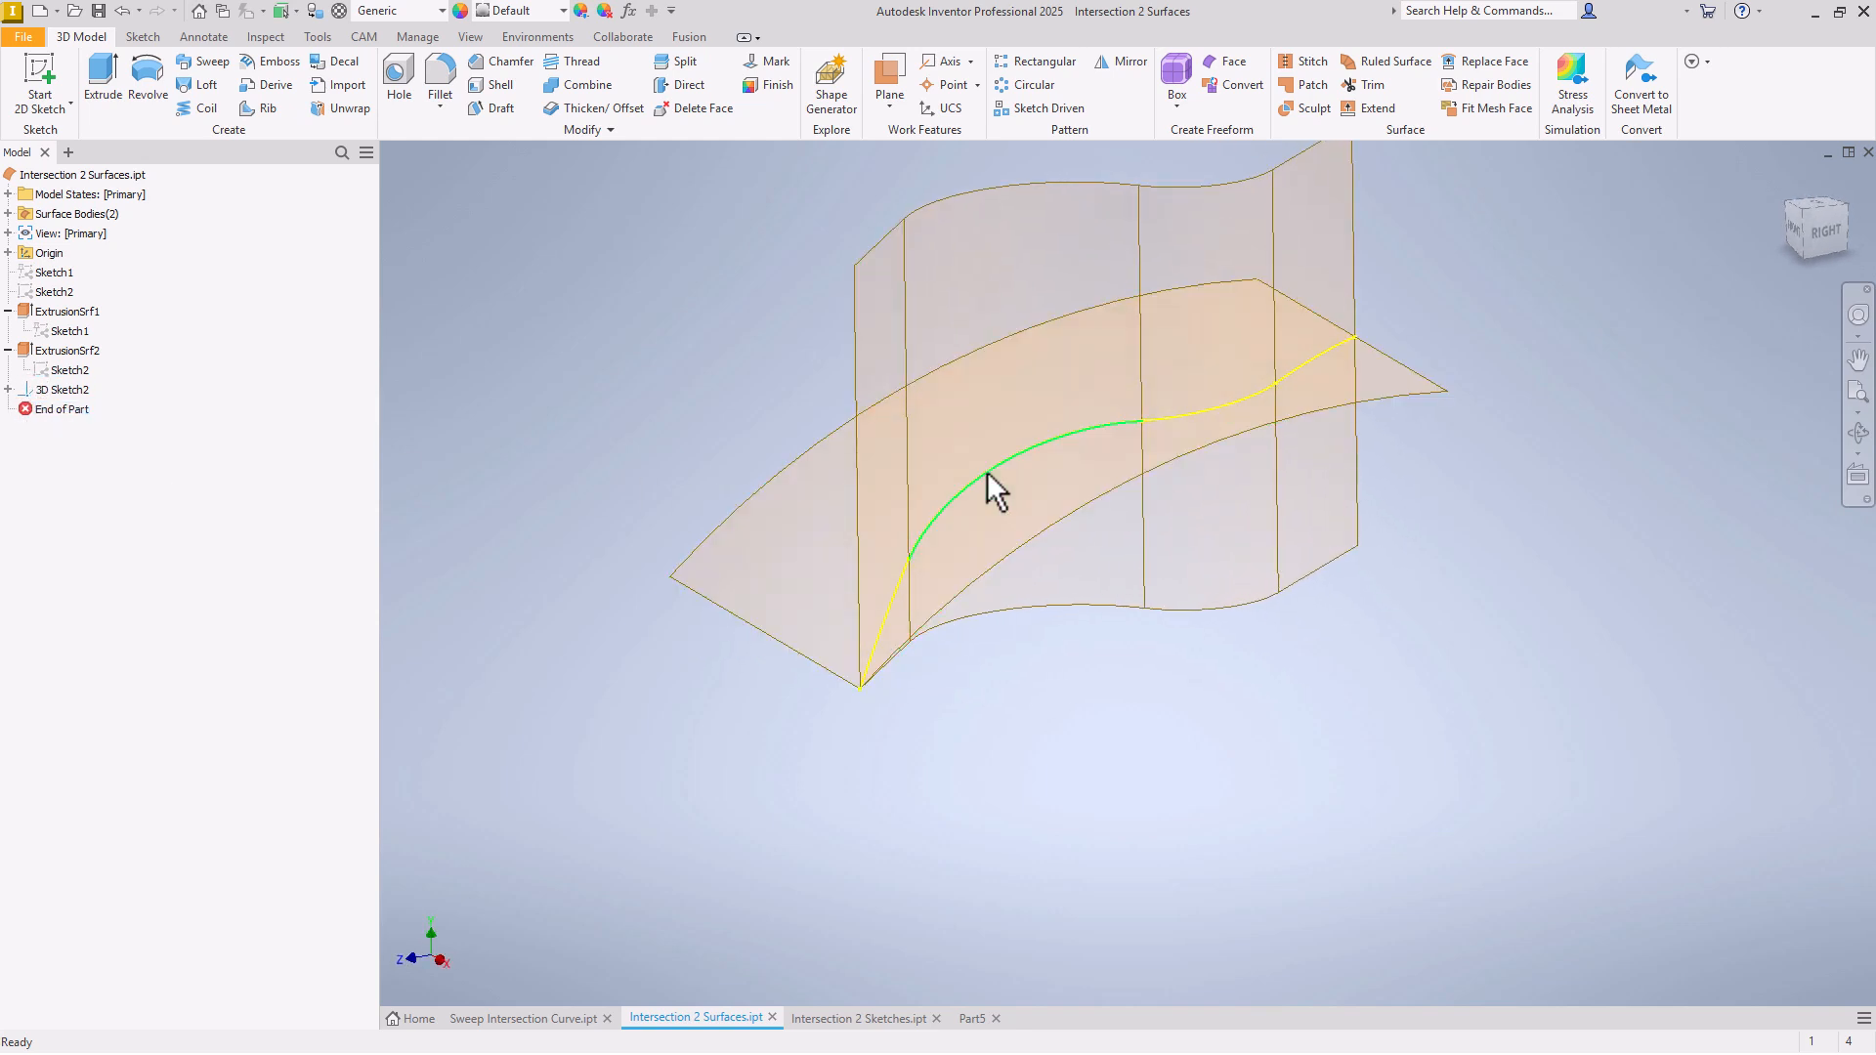
pyautogui.keyDown('shift'); pyautogui.moveTo(730, 713); pyautogui.dragTo(731, 713, button='middle'); pyautogui.keyUp('shift')
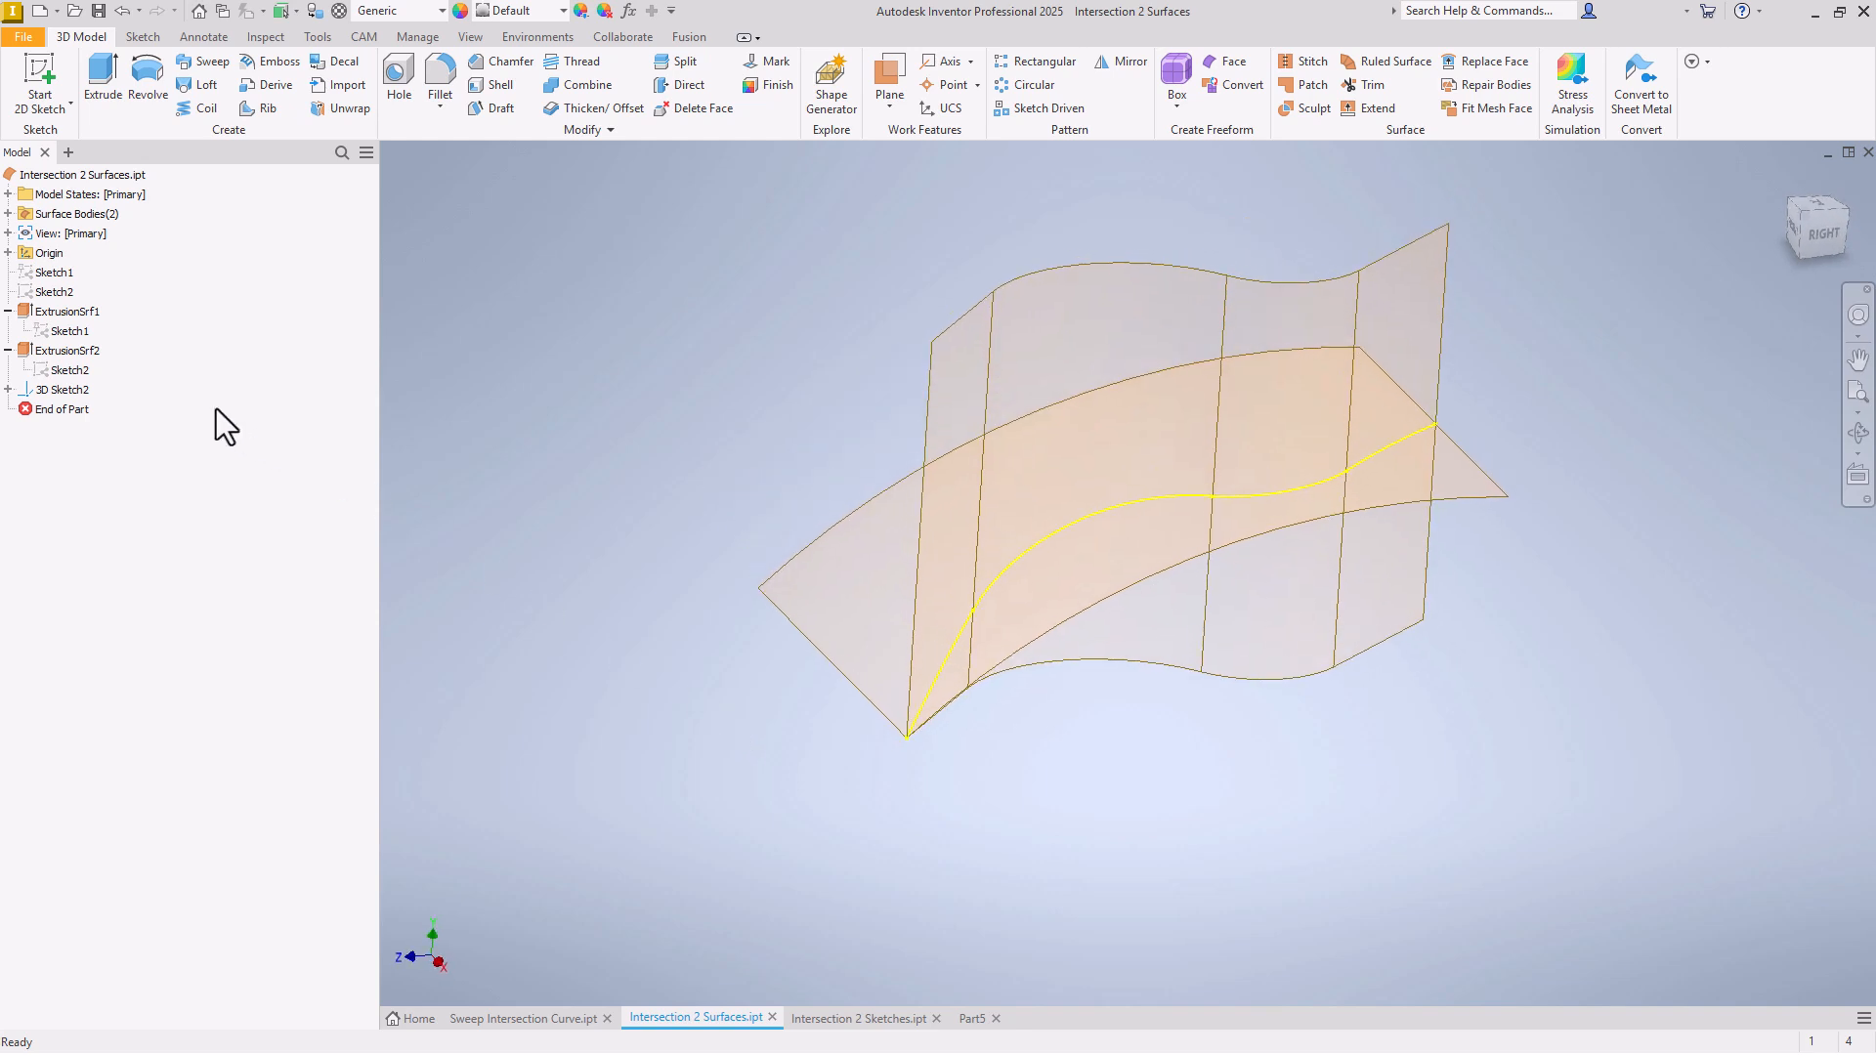
# Step: Hide both extruded surfaces in Intersection 2 Surfaces.ipt, leaving only the 3D intersection curve shown
pyautogui.click(68, 350)
pyautogui.keyDown('ctrl'); pyautogui.click(70, 312); pyautogui.keyUp('ctrl')
pyautogui.rightClick(70, 315)
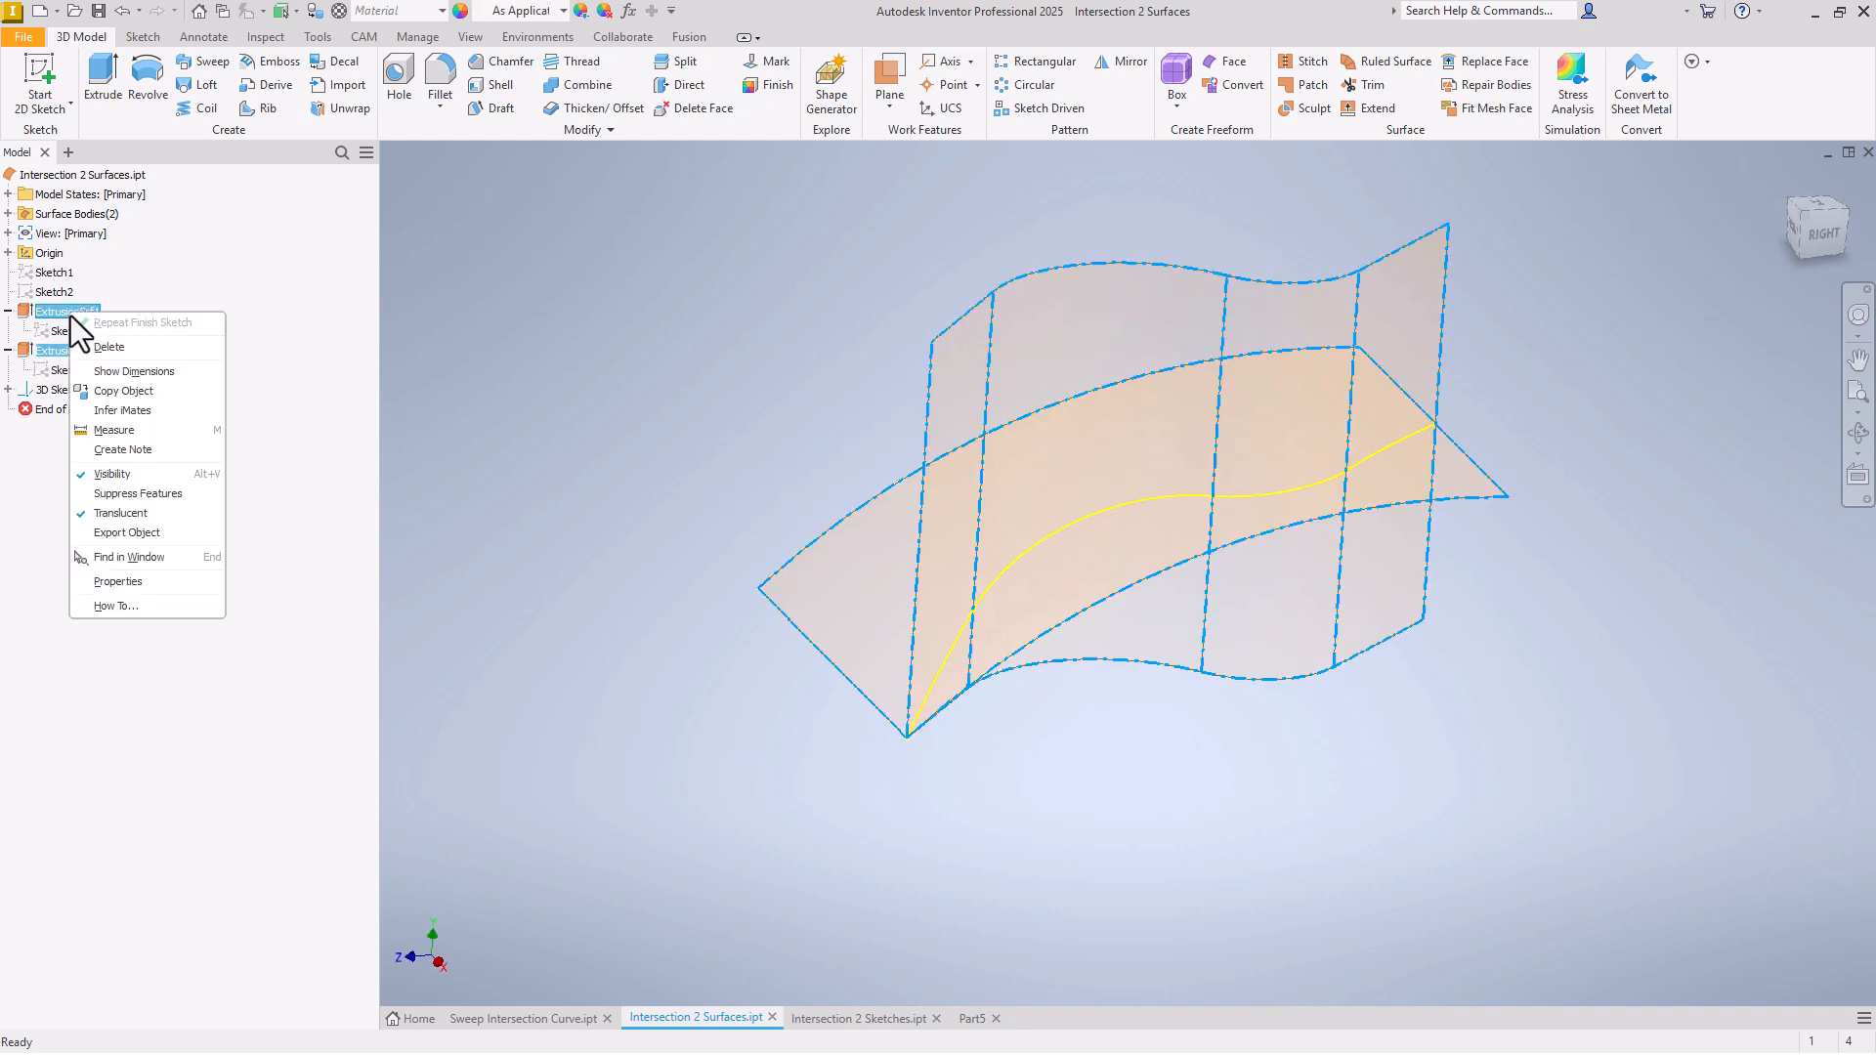
pyautogui.click(130, 472)
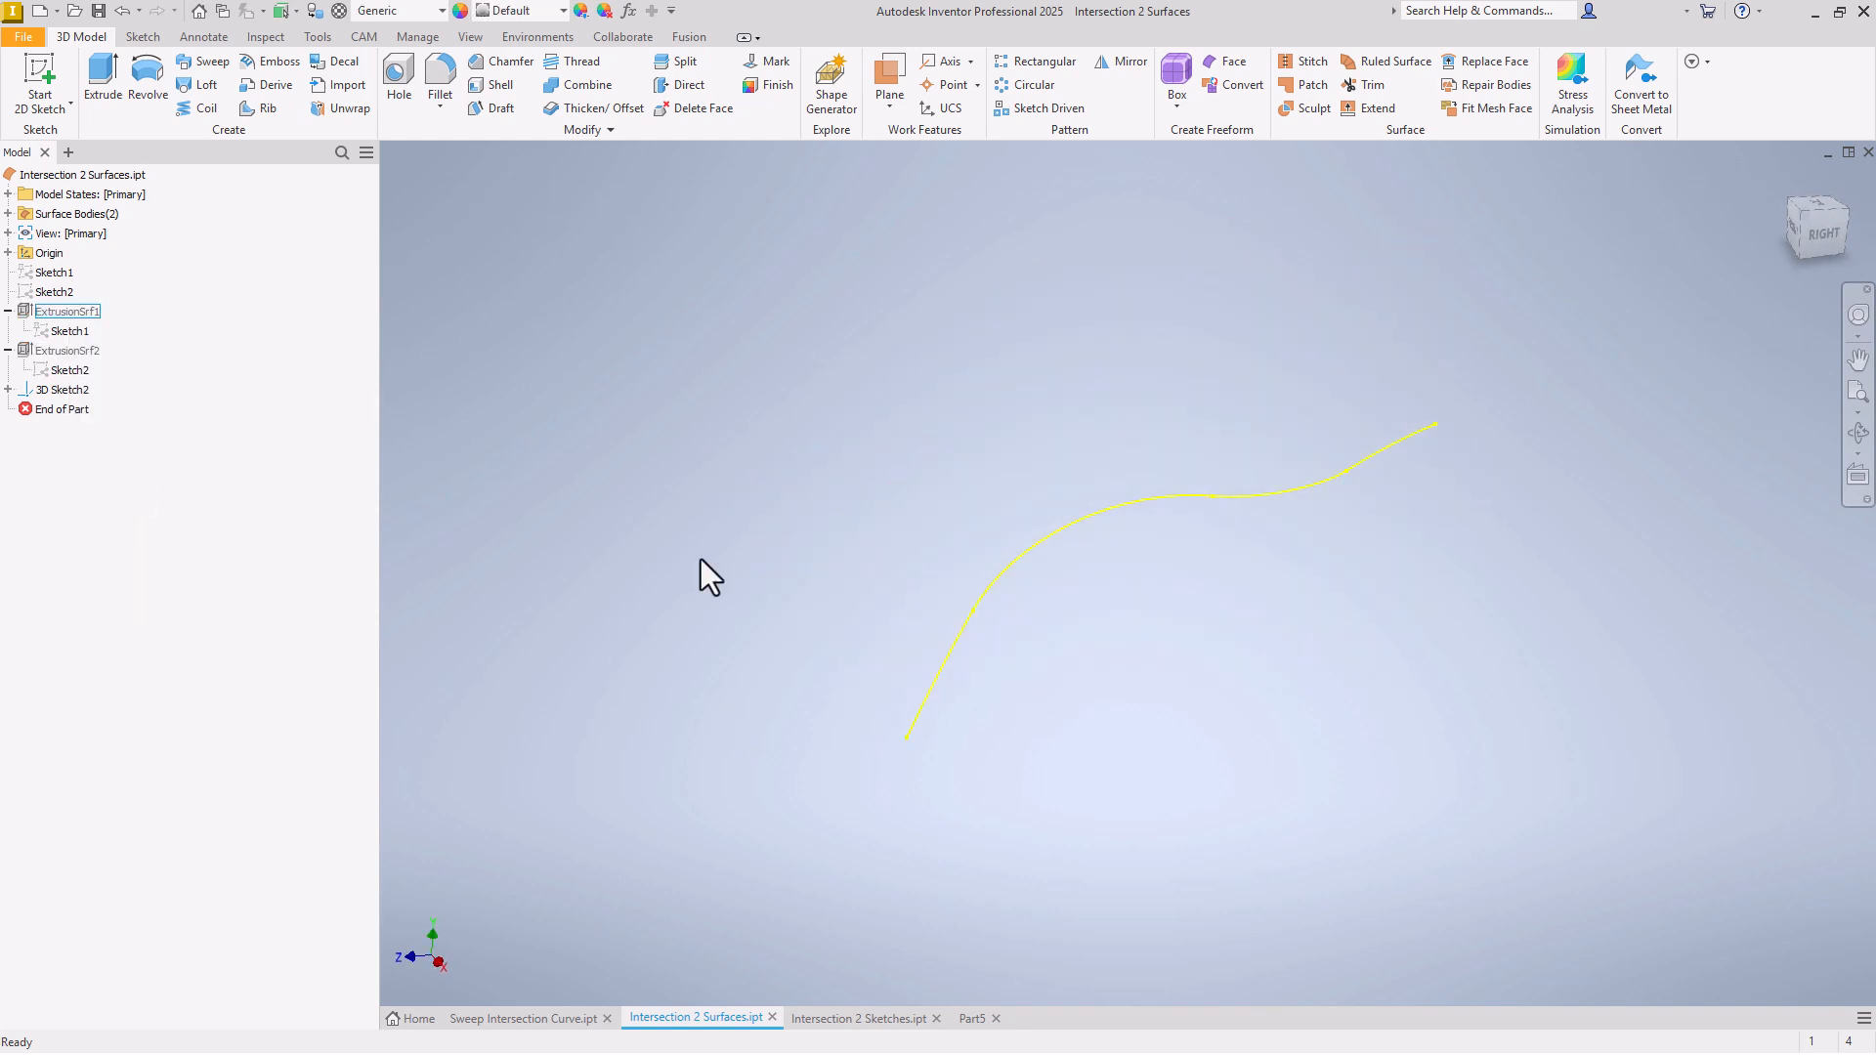
# Step: In Intersection 2 Sketches.ipt, start a 3D sketch and create the intersection curve of the 20 in arc and the wavy profile
pyautogui.click(872, 1018)
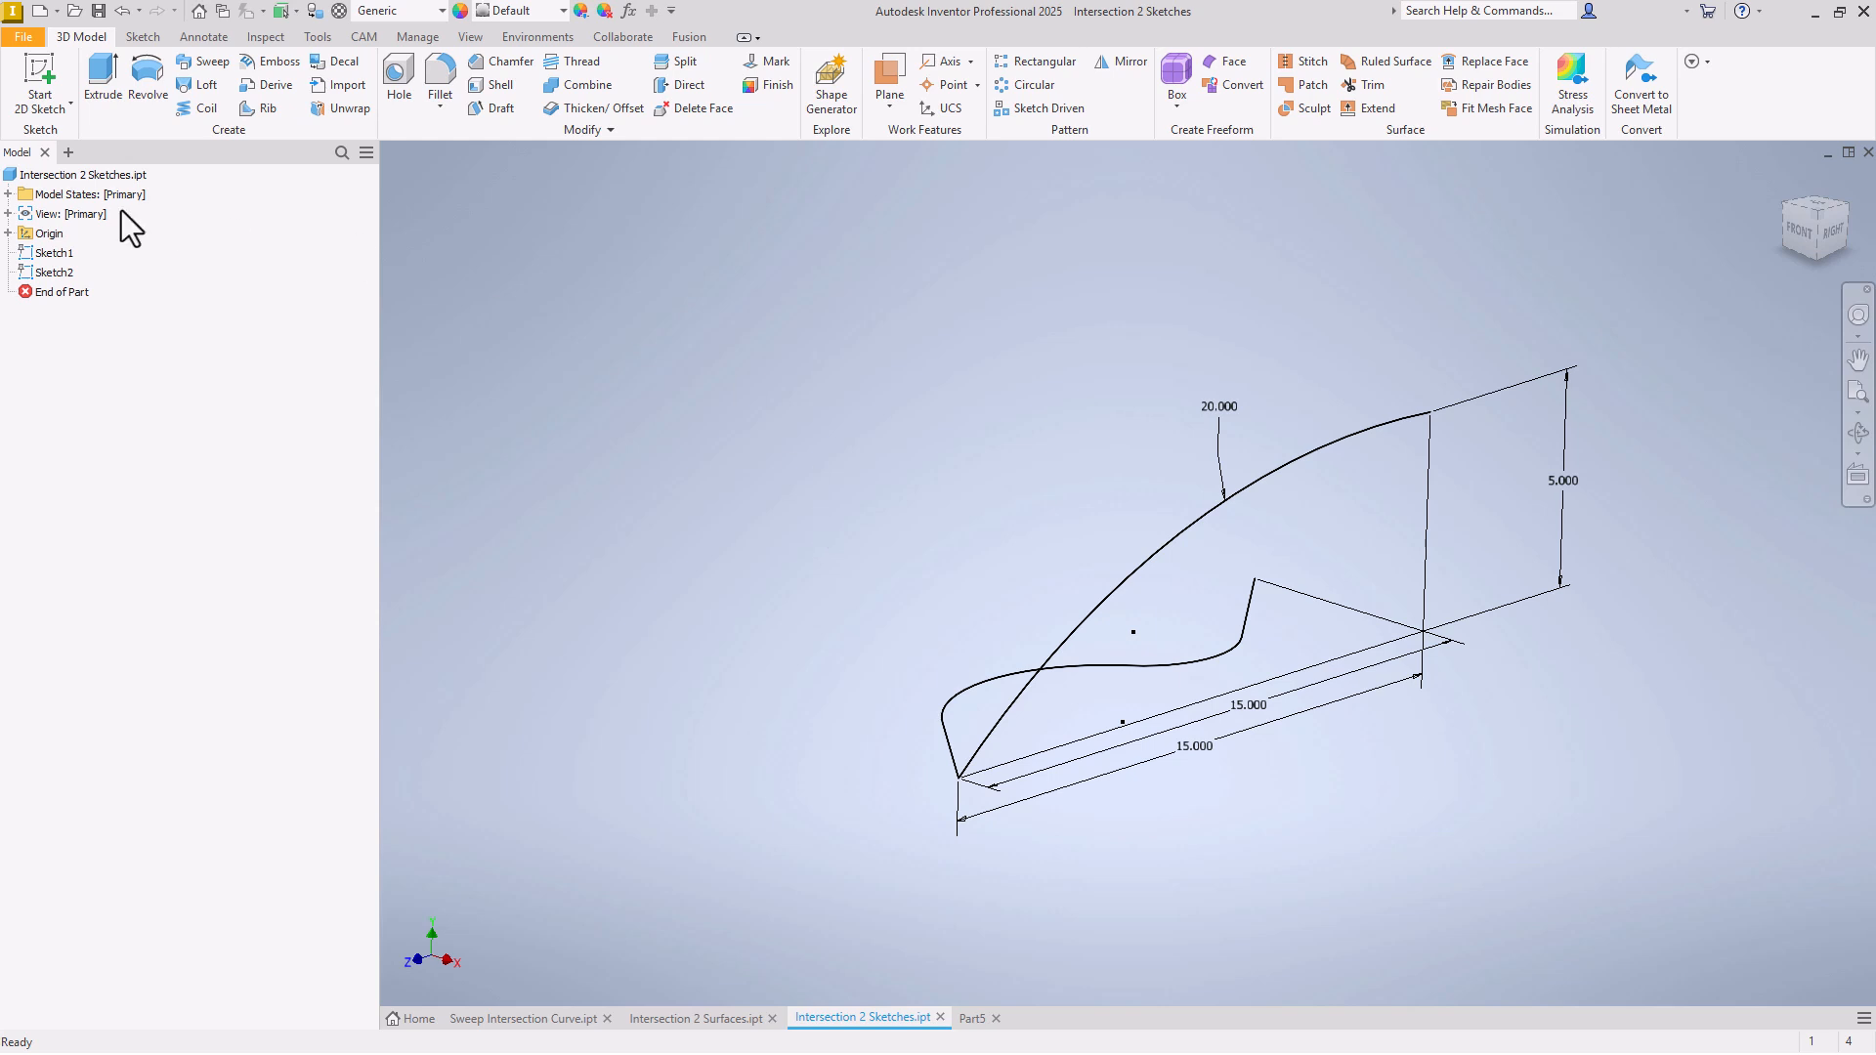
pyautogui.click(34, 97)
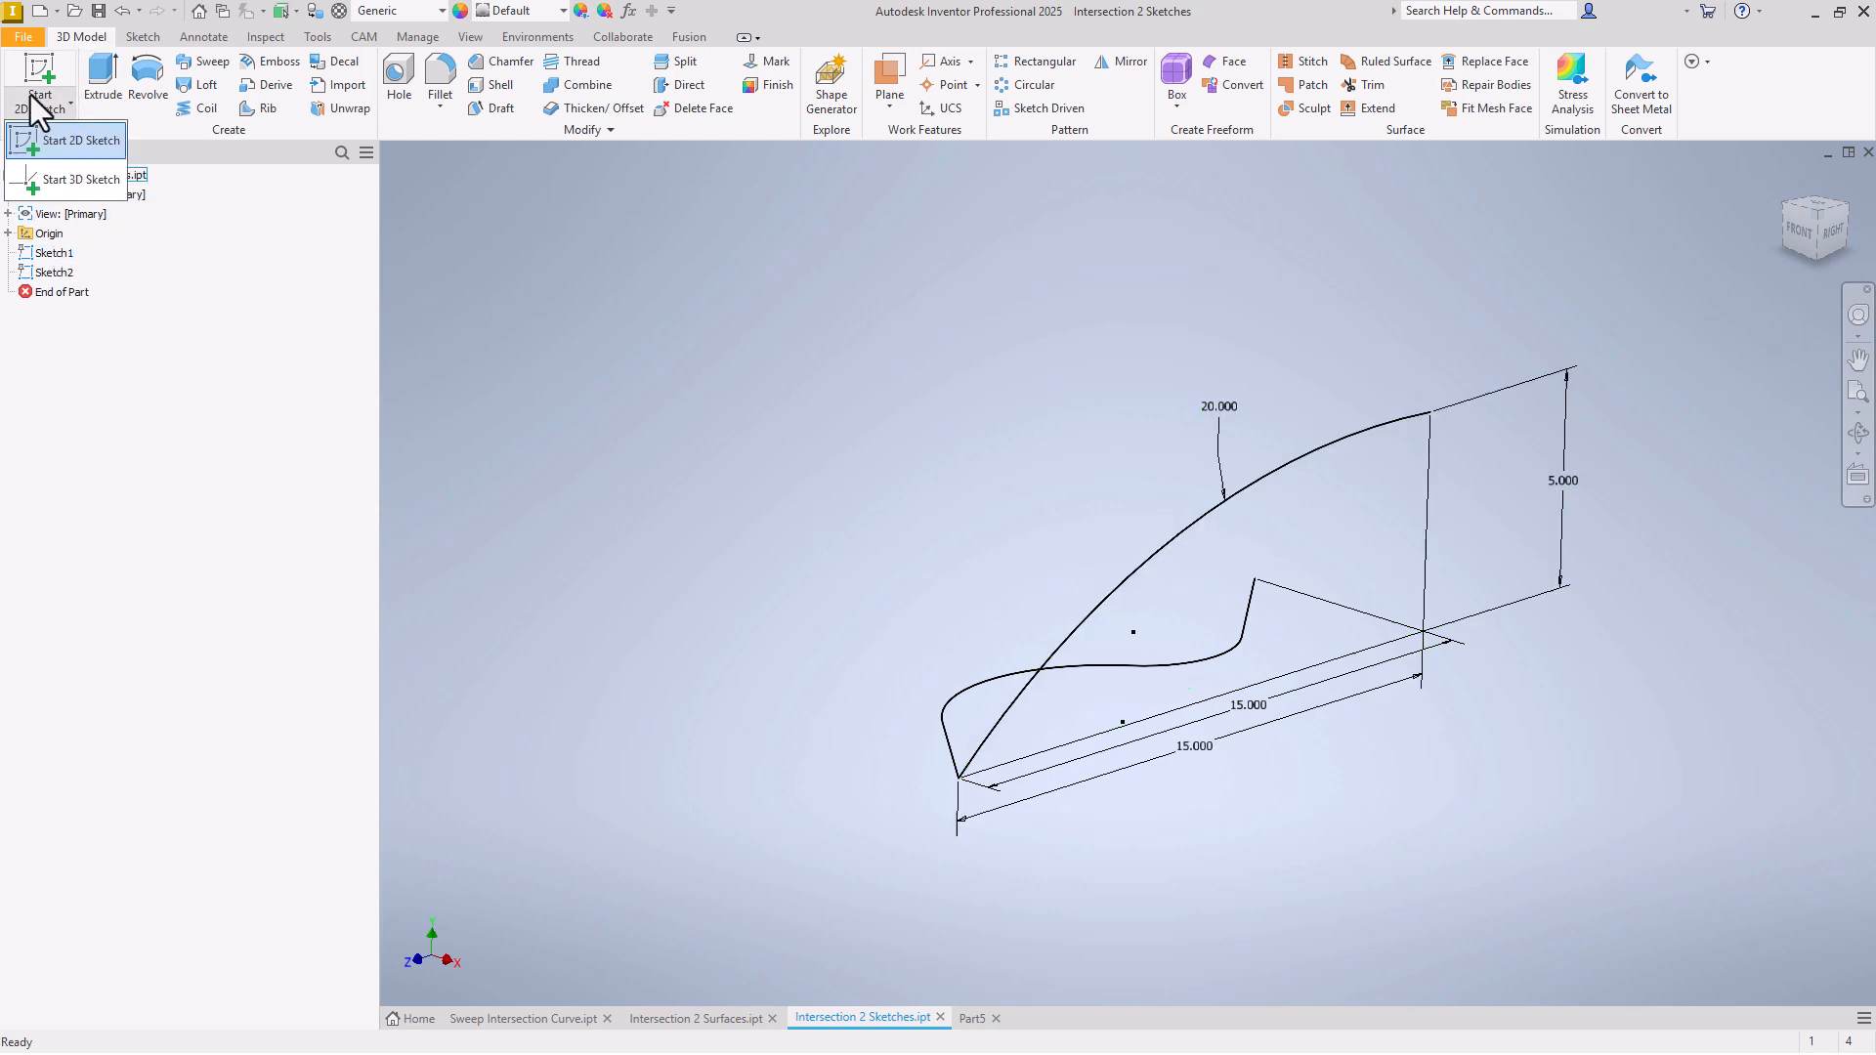
pyautogui.click(78, 187)
pyautogui.click(327, 76)
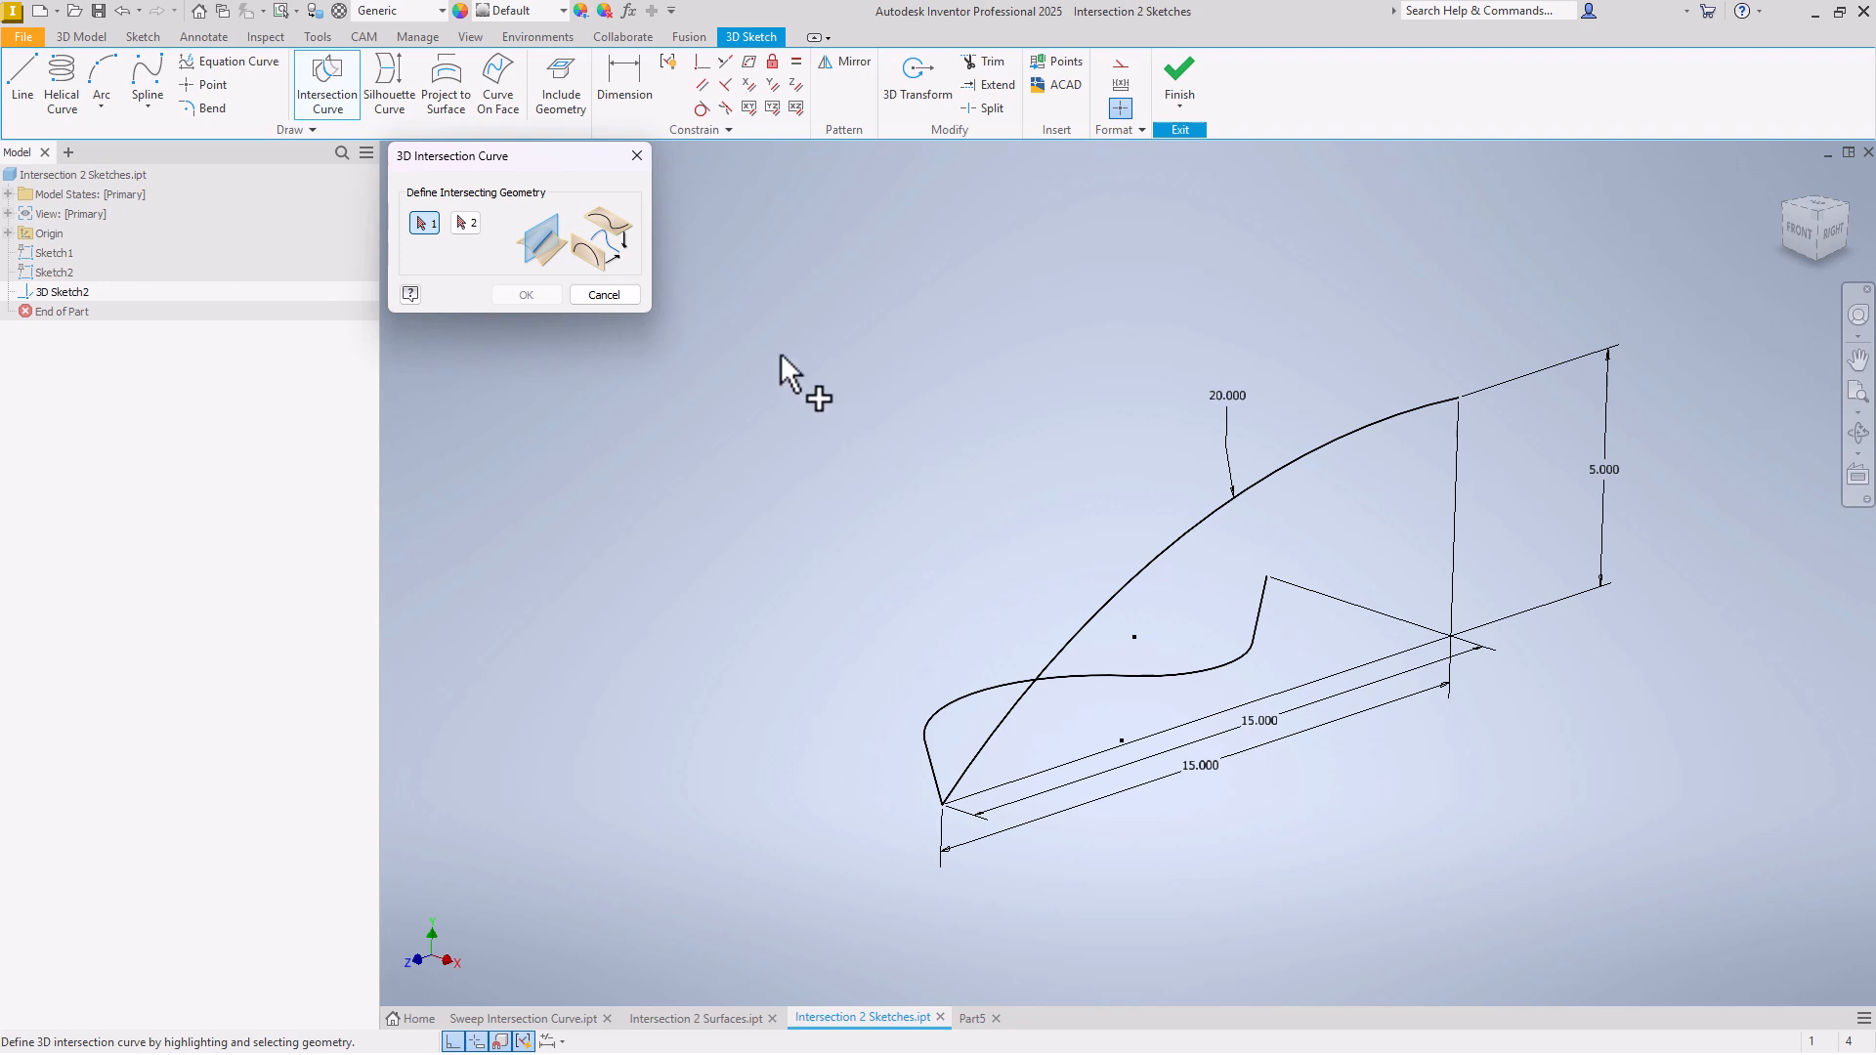
pyautogui.click(1110, 600)
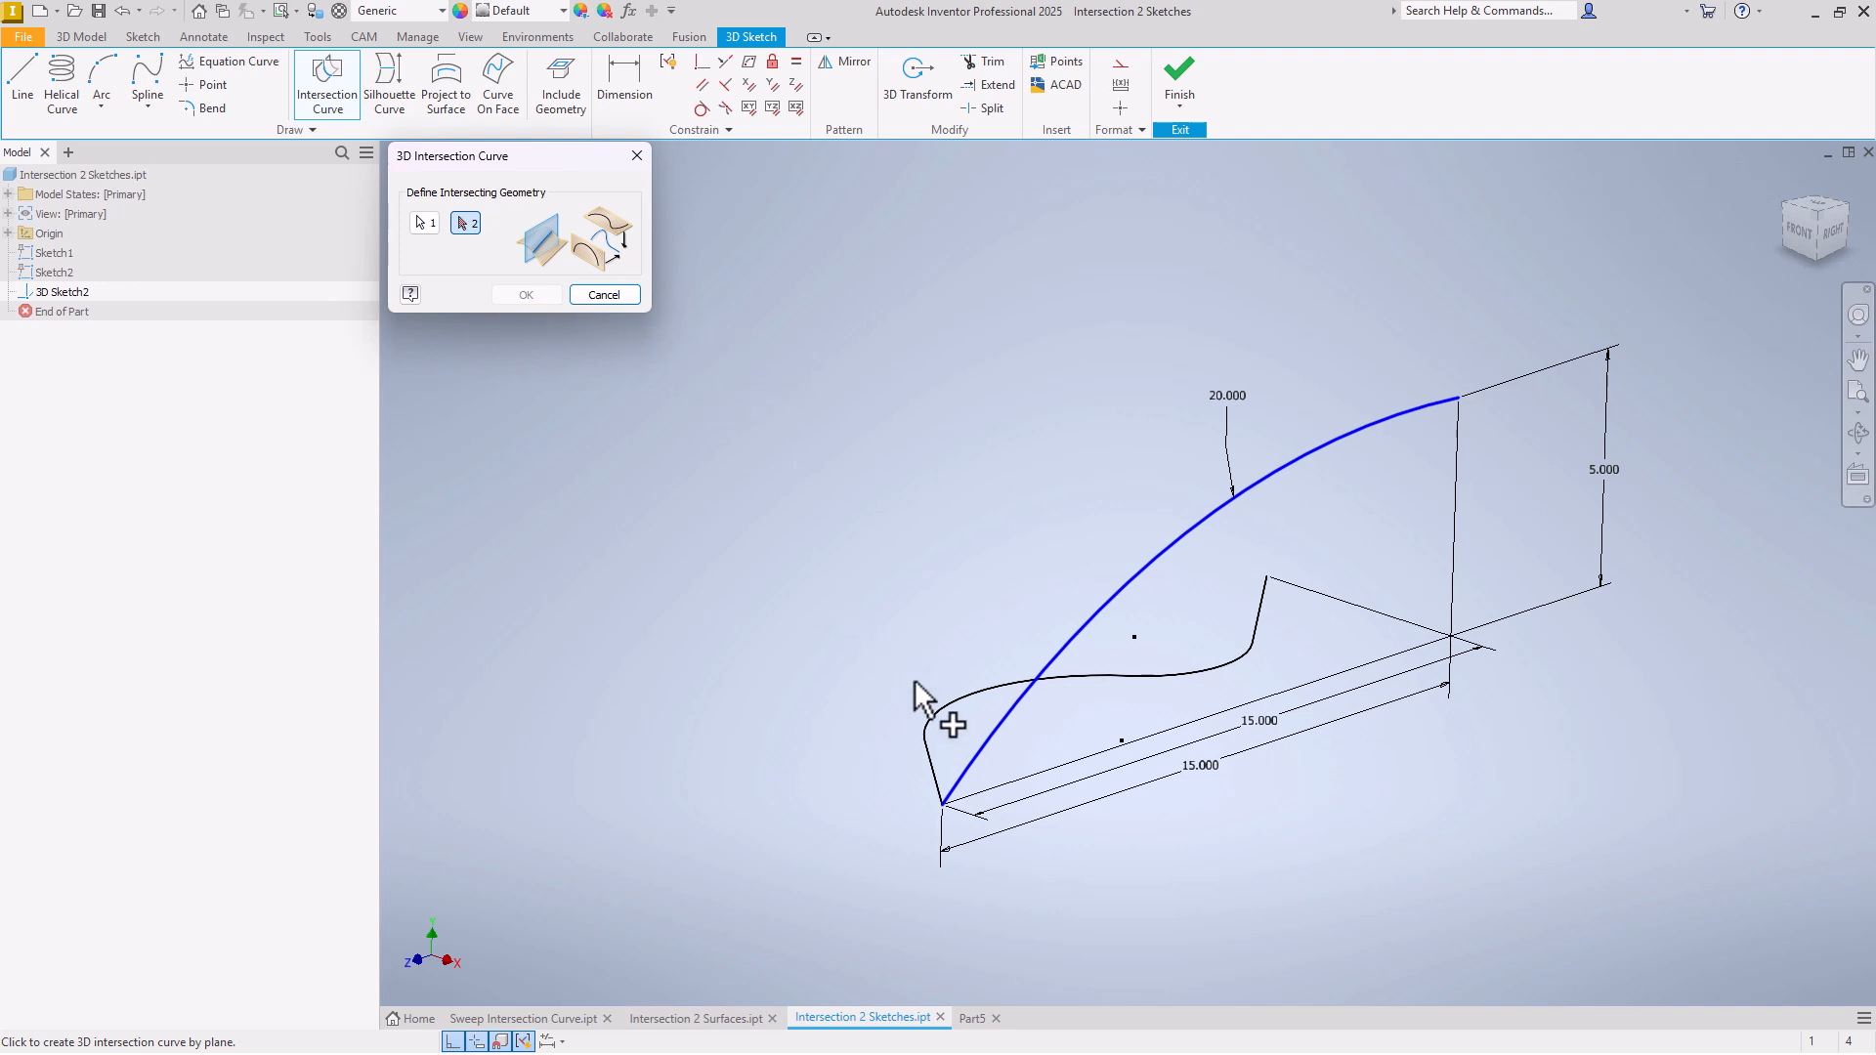
pyautogui.click(973, 692)
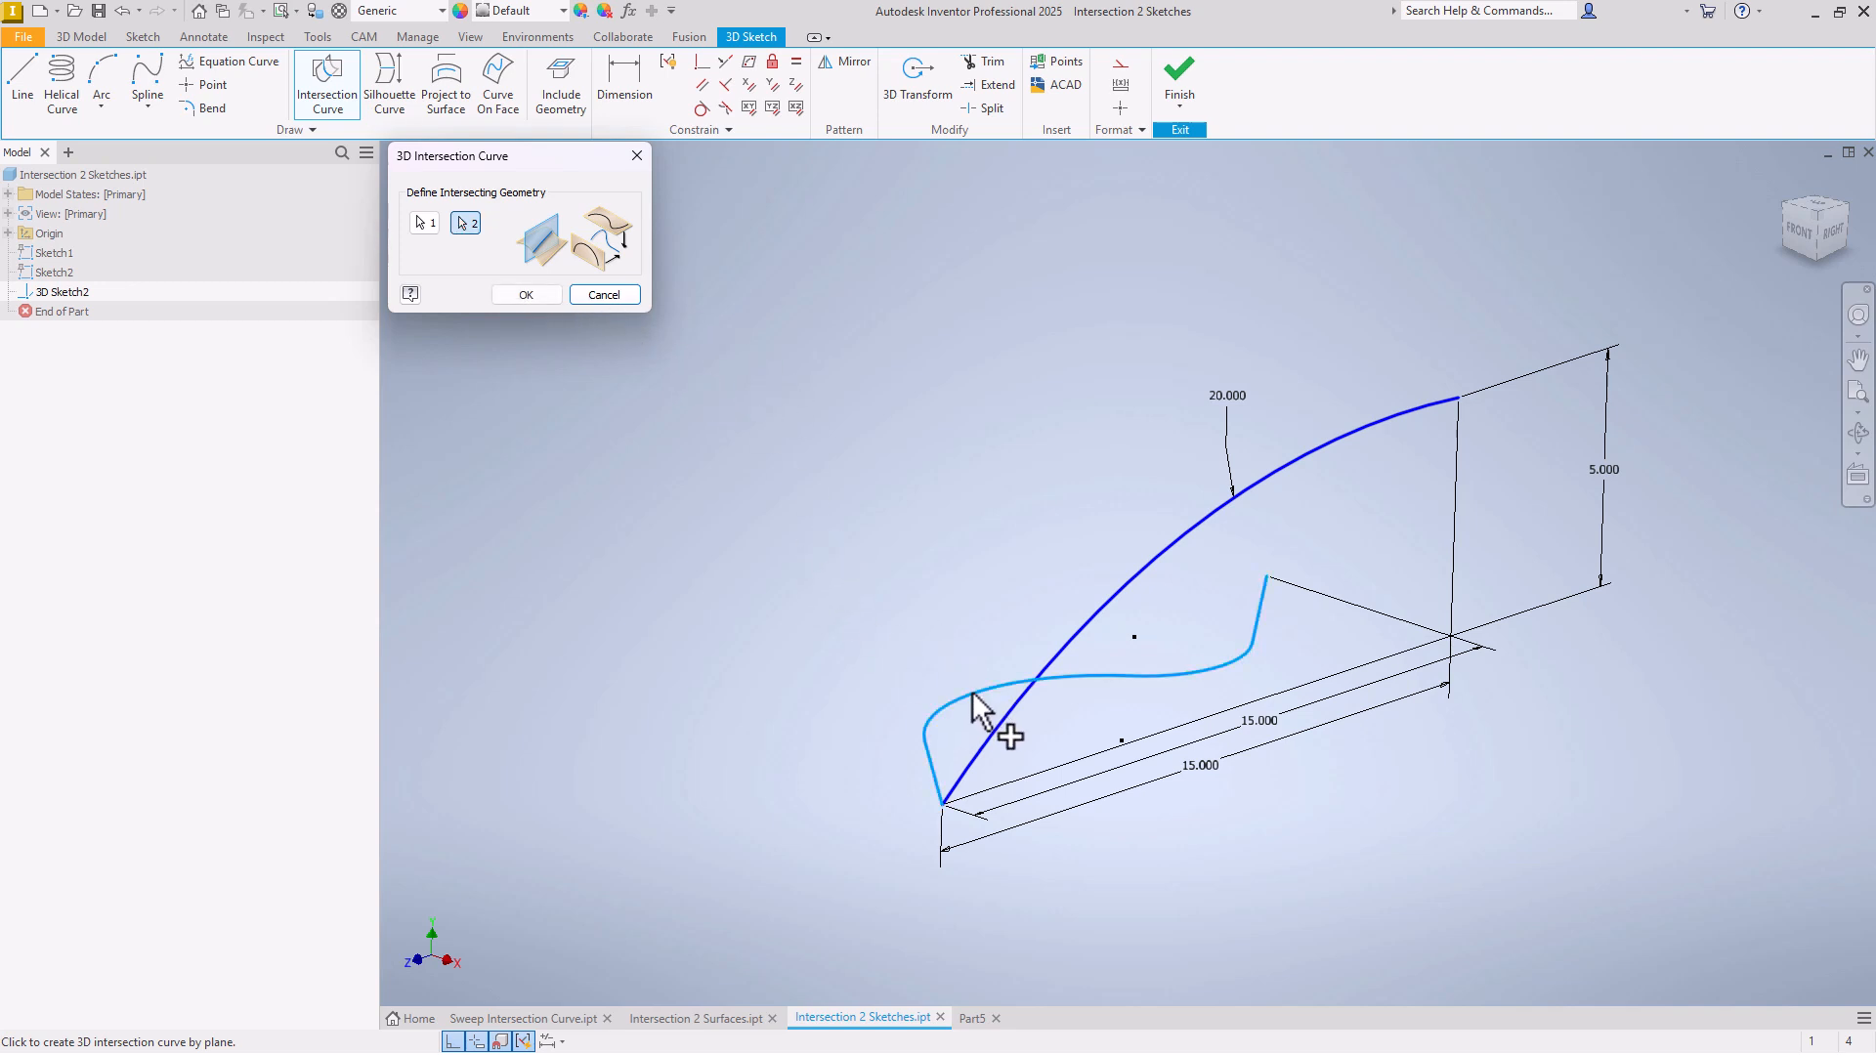
pyautogui.click(531, 293)
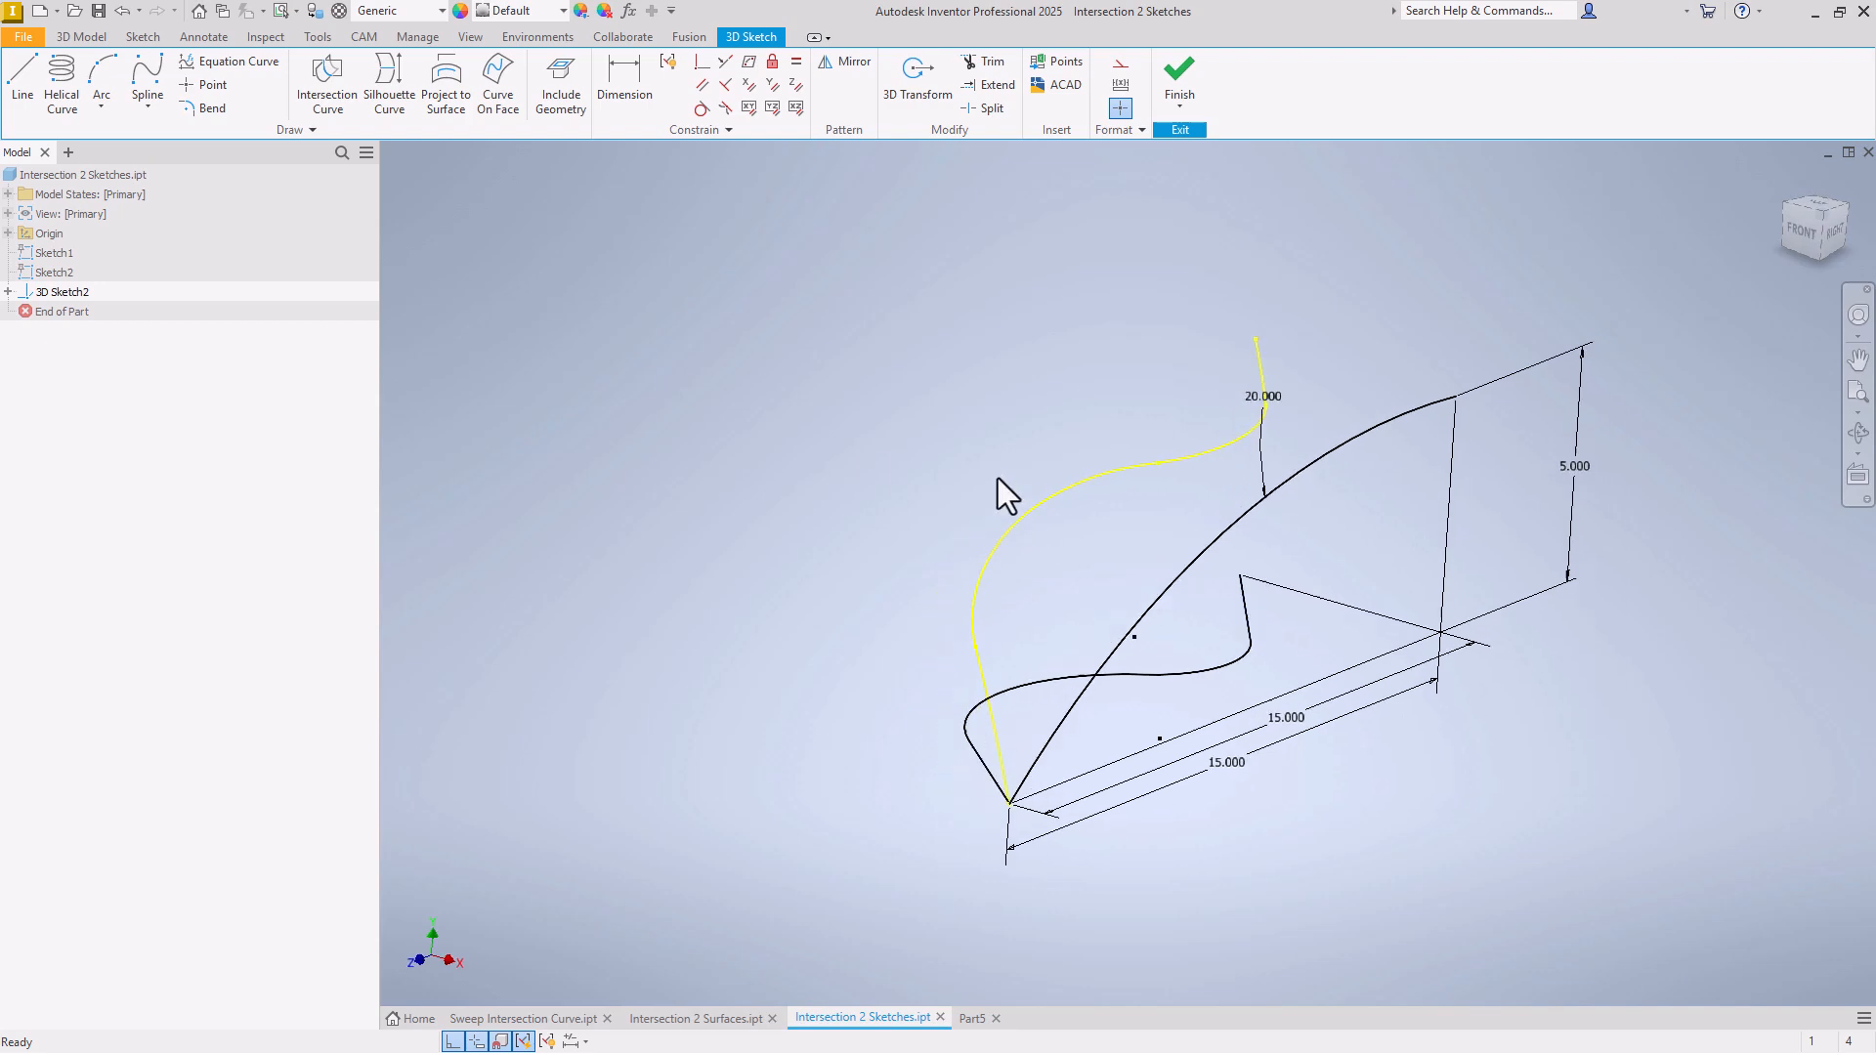
# Step: Compare the new curve with the one in Intersection 2 Surfaces.ipt, return to Intersection 2 Sketches.ipt and finish the 3D sketch
pyautogui.click(695, 1018)
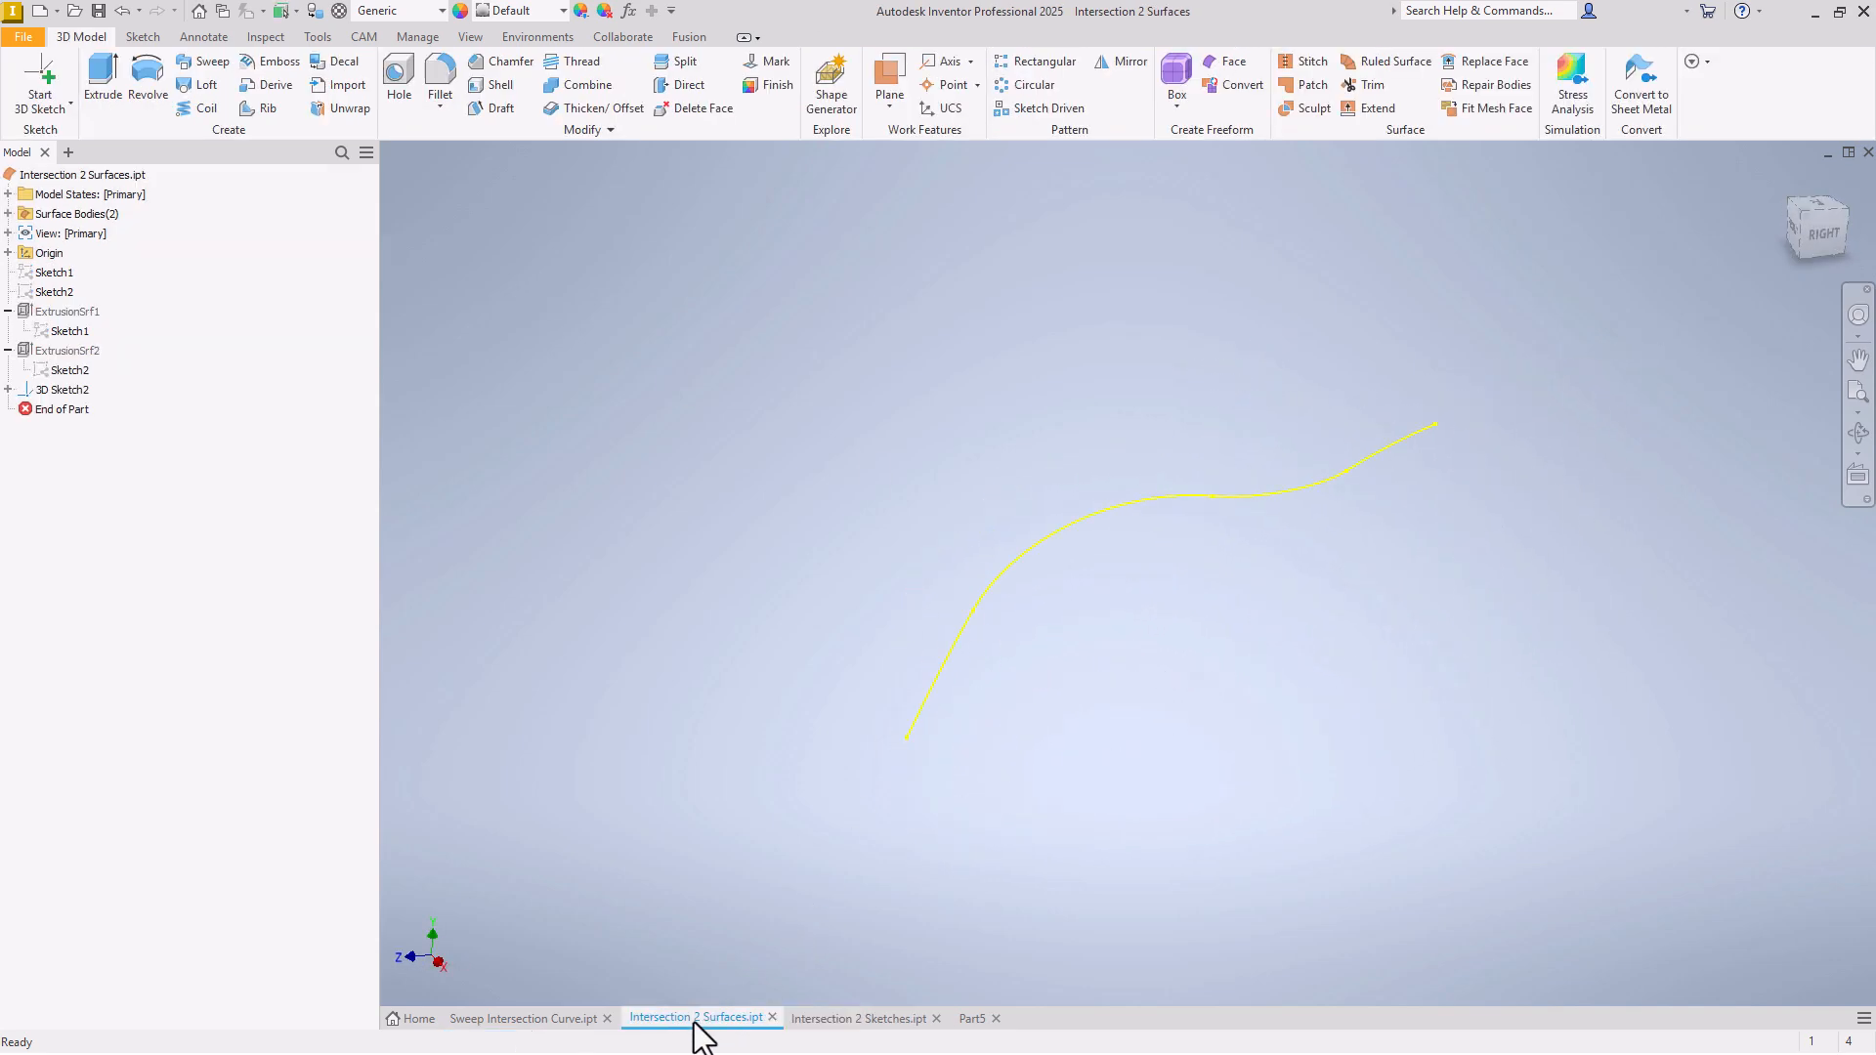
pyautogui.click(847, 1016)
pyautogui.rightClick(614, 326)
pyautogui.click(625, 394)
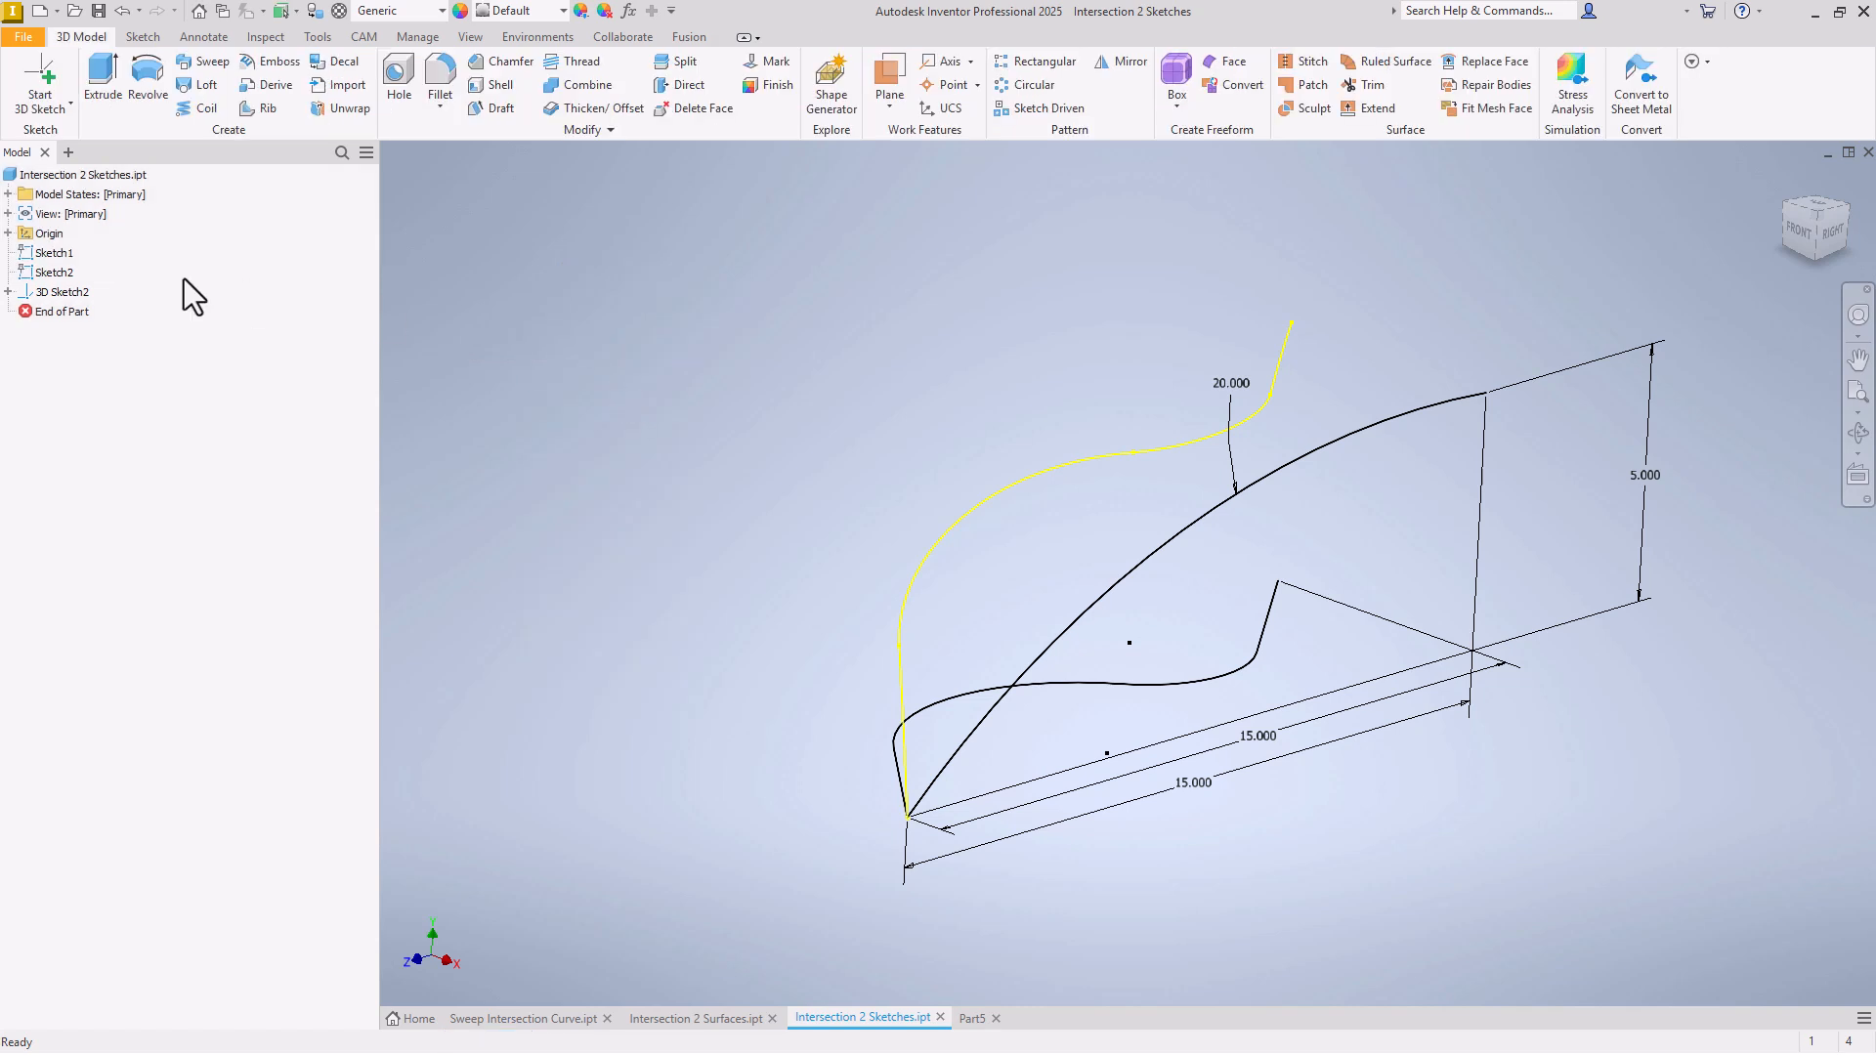
# Step: Hide both 2D profile sketches in Intersection 2 Sketches.ipt, leaving only the 3D intersection curve shown
pyautogui.click(49, 272)
pyautogui.keyDown('ctrl'); pyautogui.click(51, 255); pyautogui.keyUp('ctrl')
pyautogui.rightClick(51, 254)
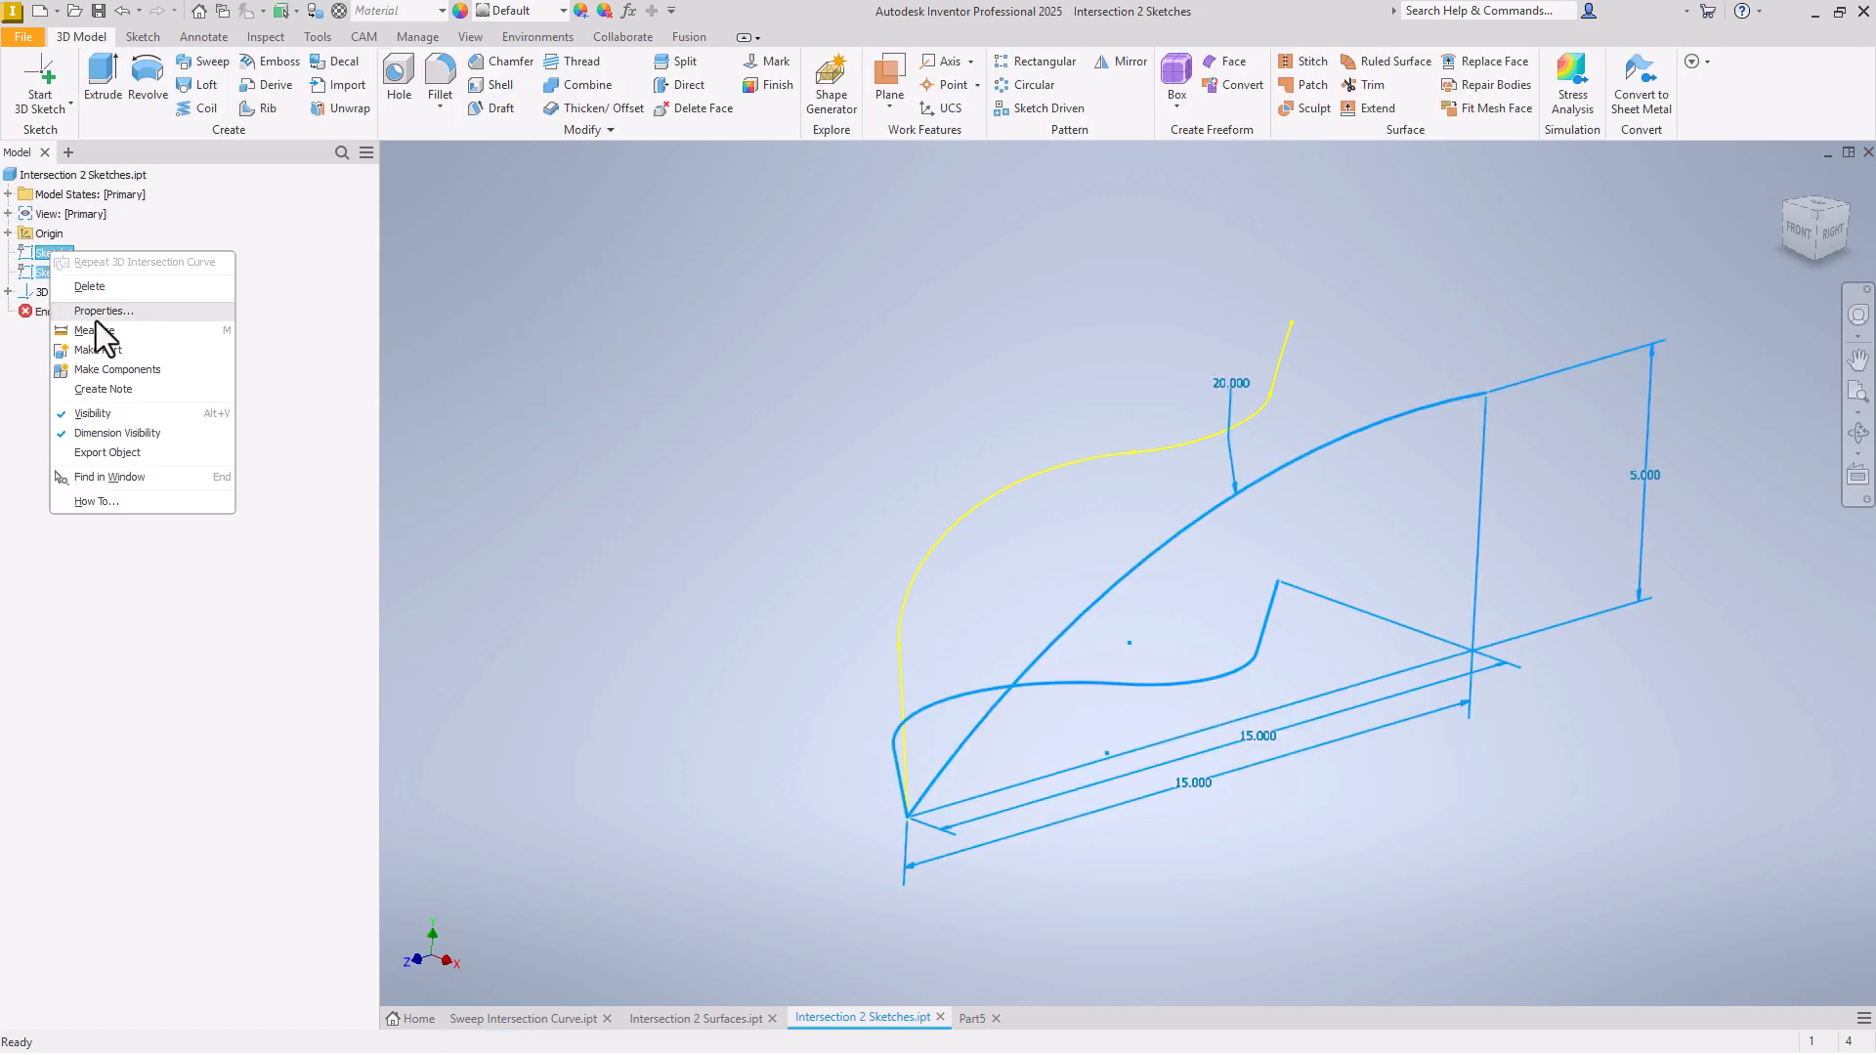
pyautogui.click(107, 413)
# Step: Compare the curves of Intersection 2 Surfaces.ipt and Intersection 2 Sketches.ipt, and view the finished box in Sweep Intersection Curve.ipt from home
pyautogui.click(709, 1018)
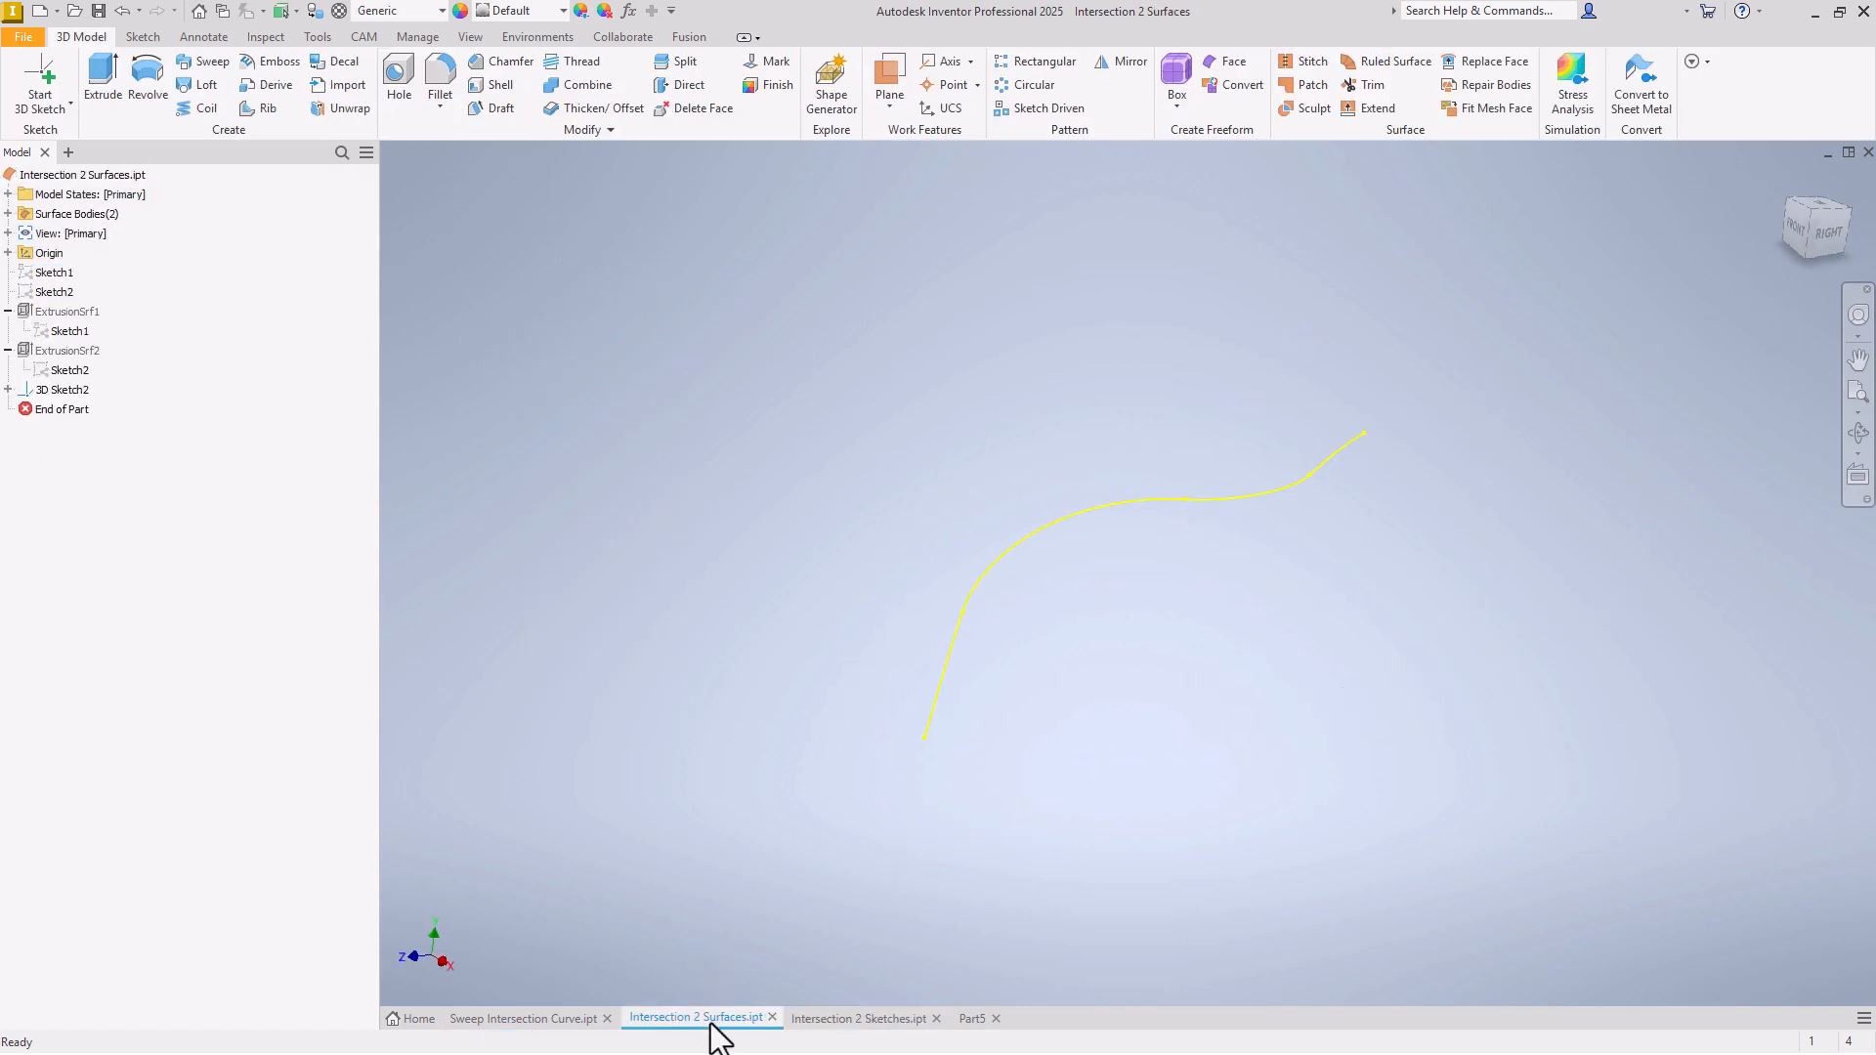
pyautogui.click(842, 1020)
pyautogui.click(718, 1021)
pyautogui.click(857, 1022)
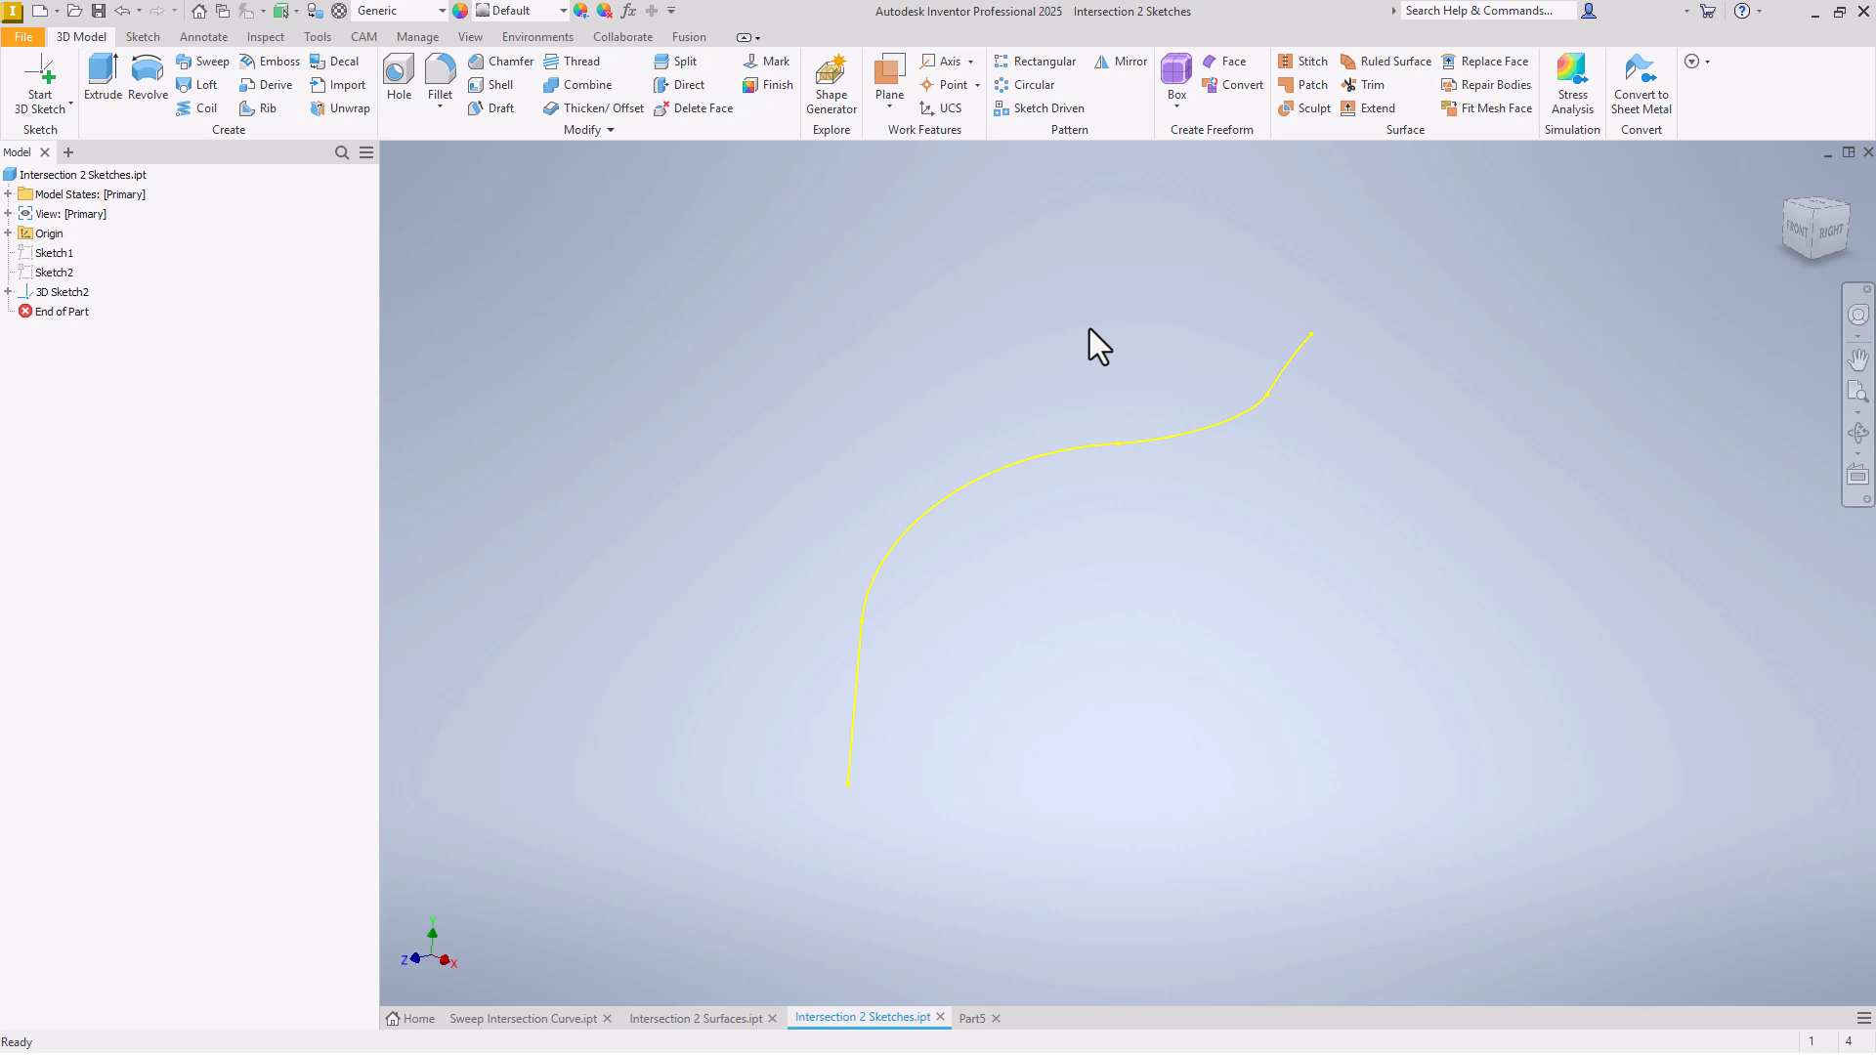
pyautogui.click(547, 1018)
pyautogui.press('F6')
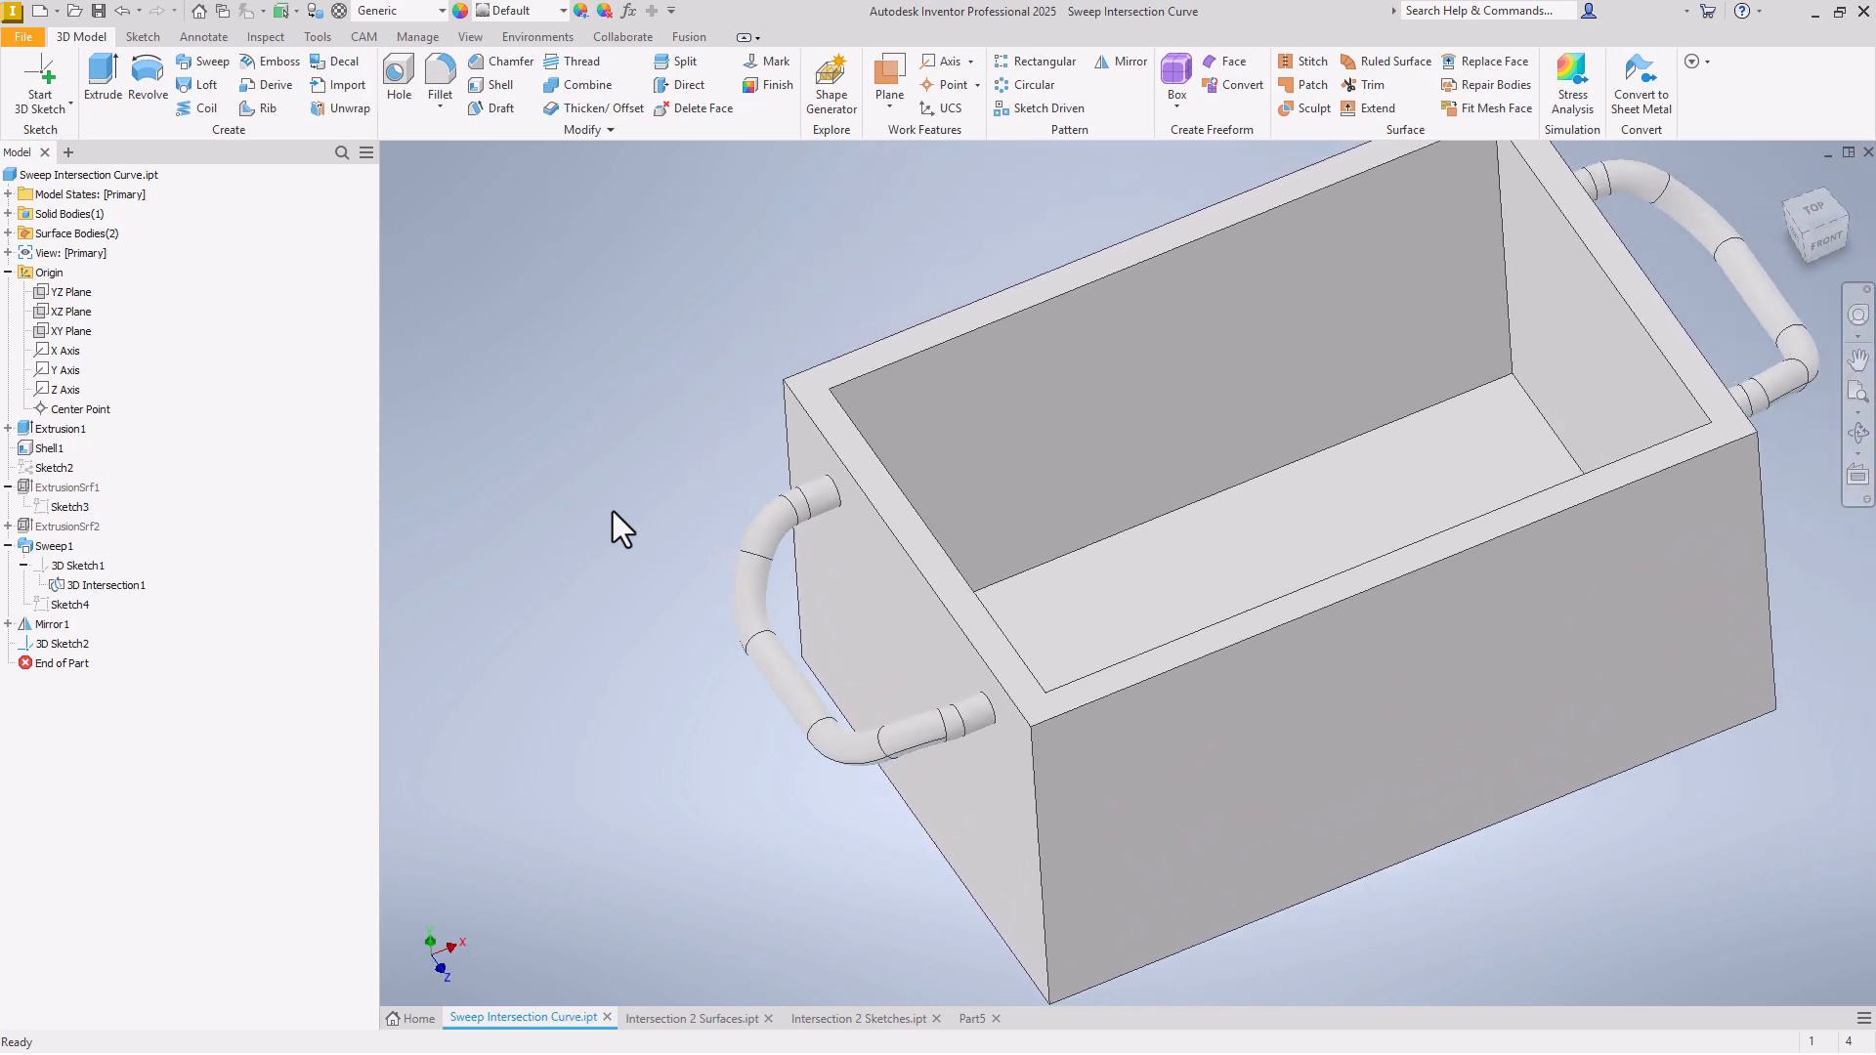